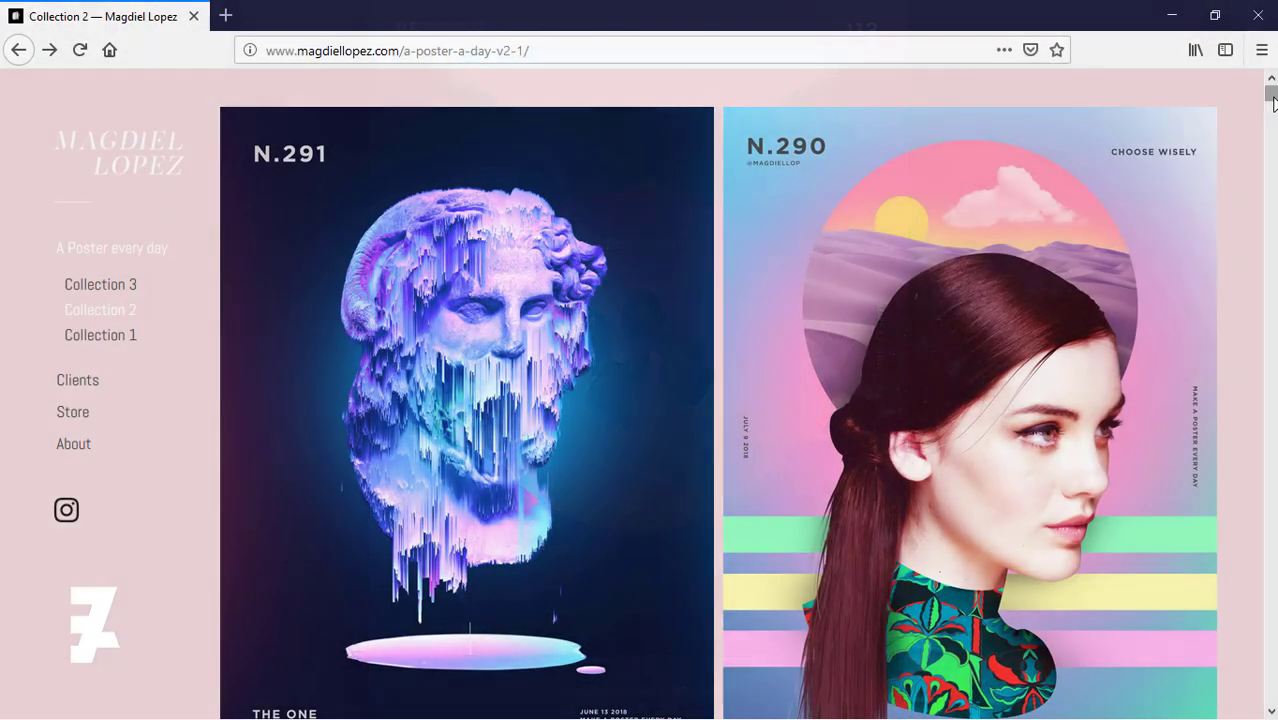
Scroll down the Collection 2 gallery in Firefox and open poster 216 enlarged
scroll(718, 390, "down", 2)
scroll(718, 390, "down", 3)
scroll(718, 390, "down", 3)
scroll(718, 390, "down", 5)
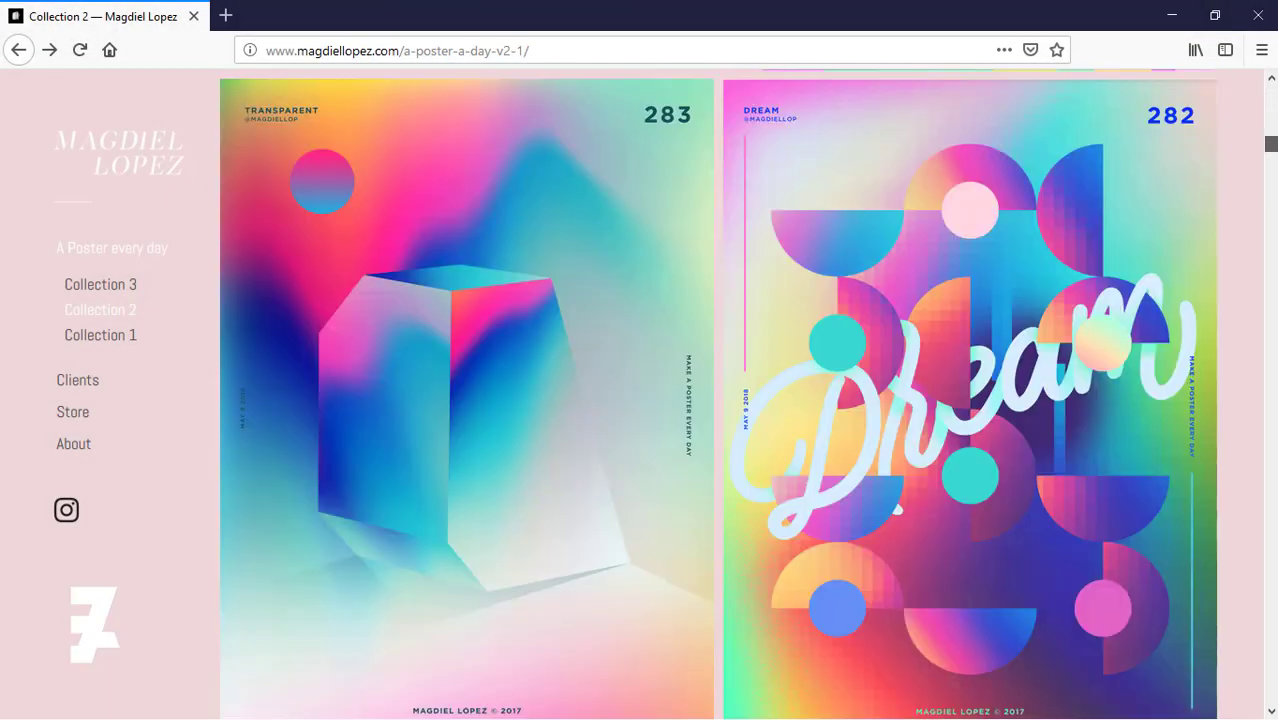
scroll(718, 390, "down", 10)
scroll(718, 390, "down", 5)
scroll(718, 390, "down", 5)
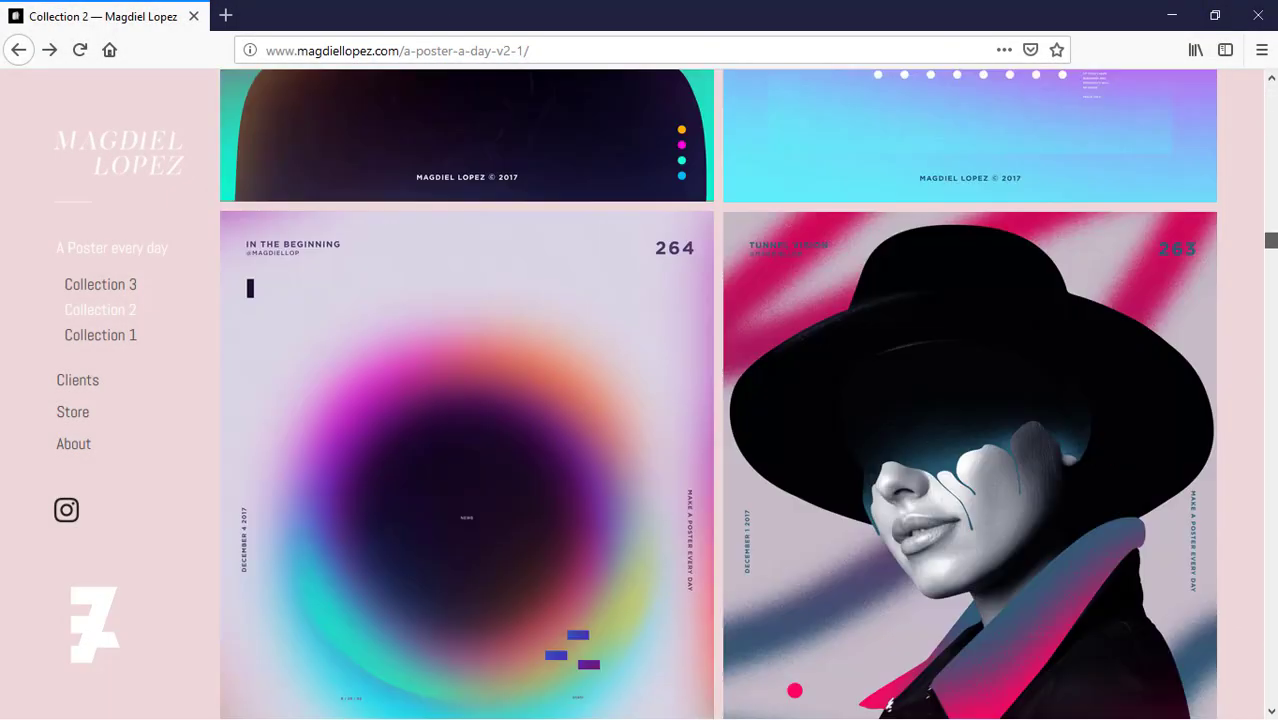
scroll(718, 390, "down", 3)
scroll(718, 390, "down", 5)
scroll(1275, 340, "down", 3)
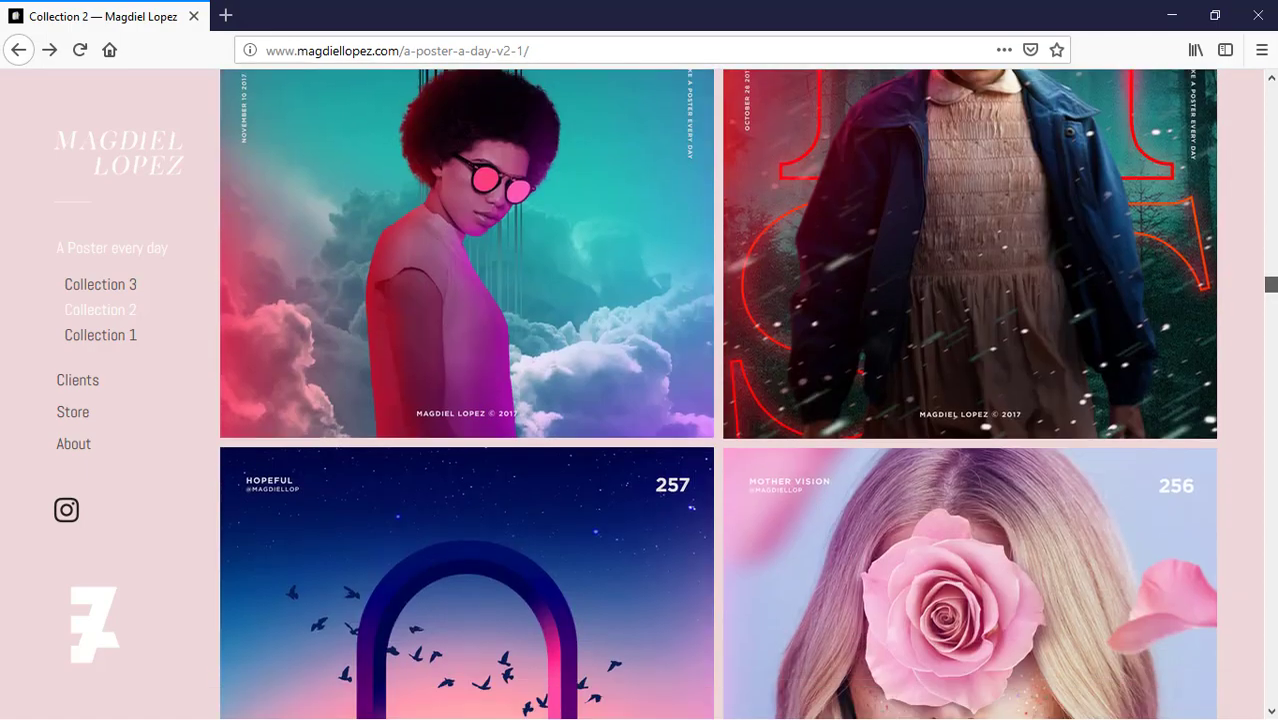
scroll(1275, 340, "down", 4)
scroll(1275, 340, "down", 5)
scroll(1275, 340, "down", 1)
scroll(1275, 340, "down", 5)
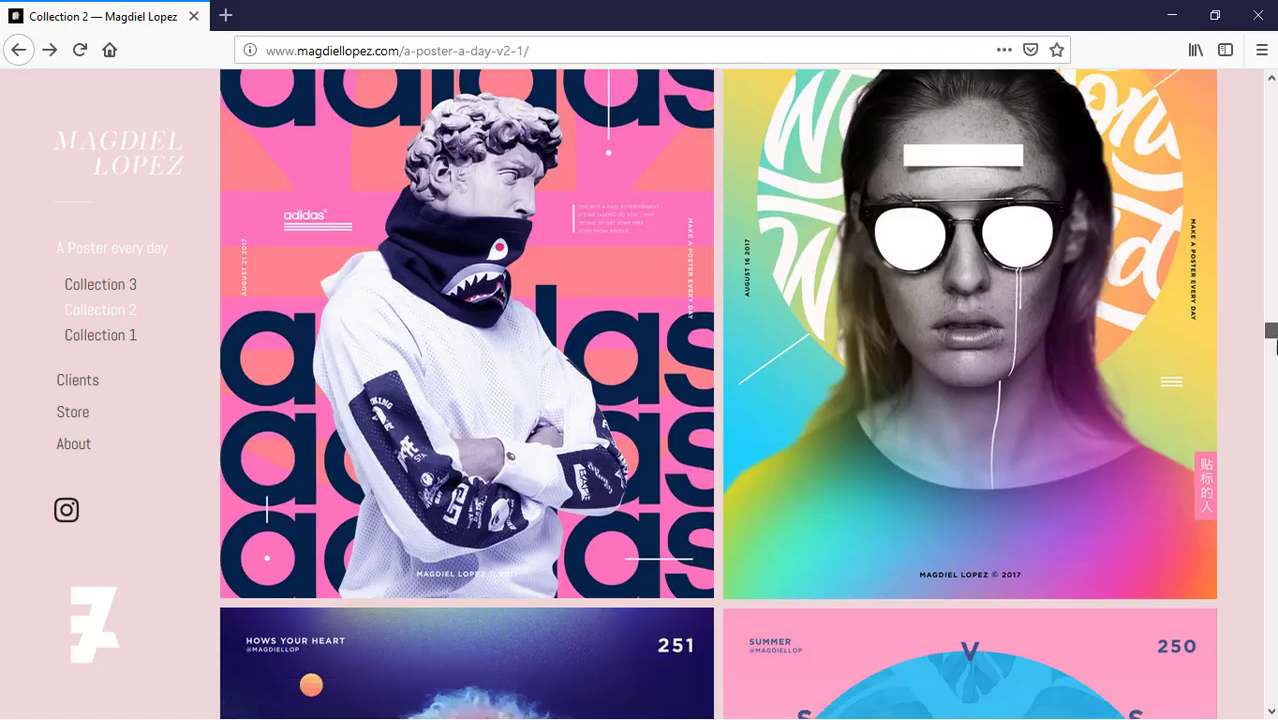
scroll(1275, 340, "down", 5)
scroll(1275, 340, "down", 5)
scroll(1275, 340, "down", 8)
scroll(1275, 400, "down", 5)
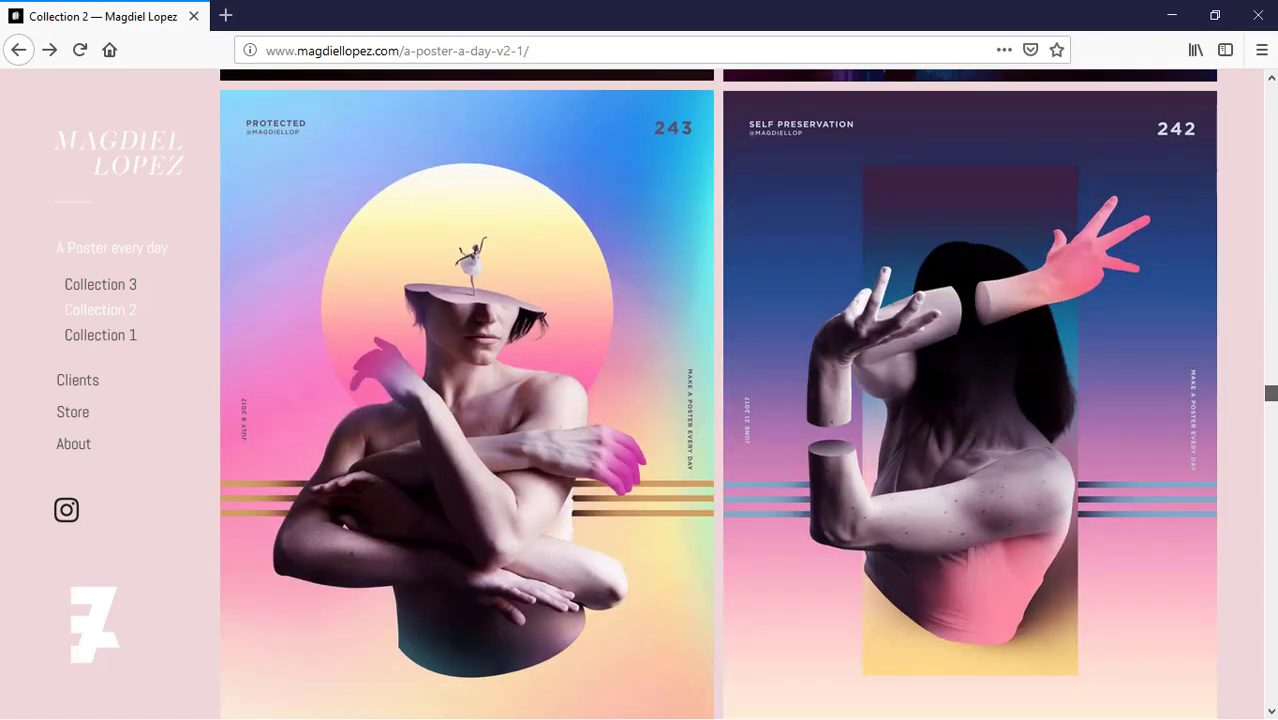
scroll(1275, 420, "down", 10)
scroll(1275, 440, "down", 5)
scroll(1275, 458, "down", 5)
left_click_drag(1272, 455, 1272, 562)
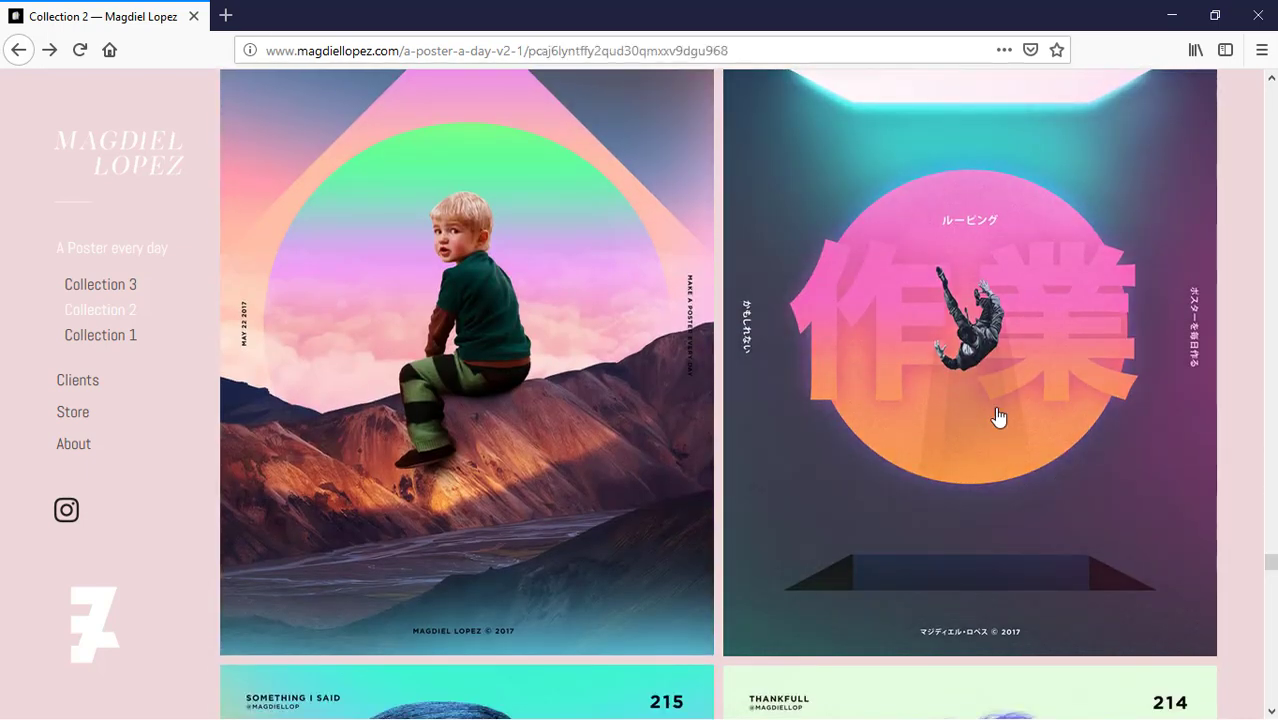
left_click(998, 417)
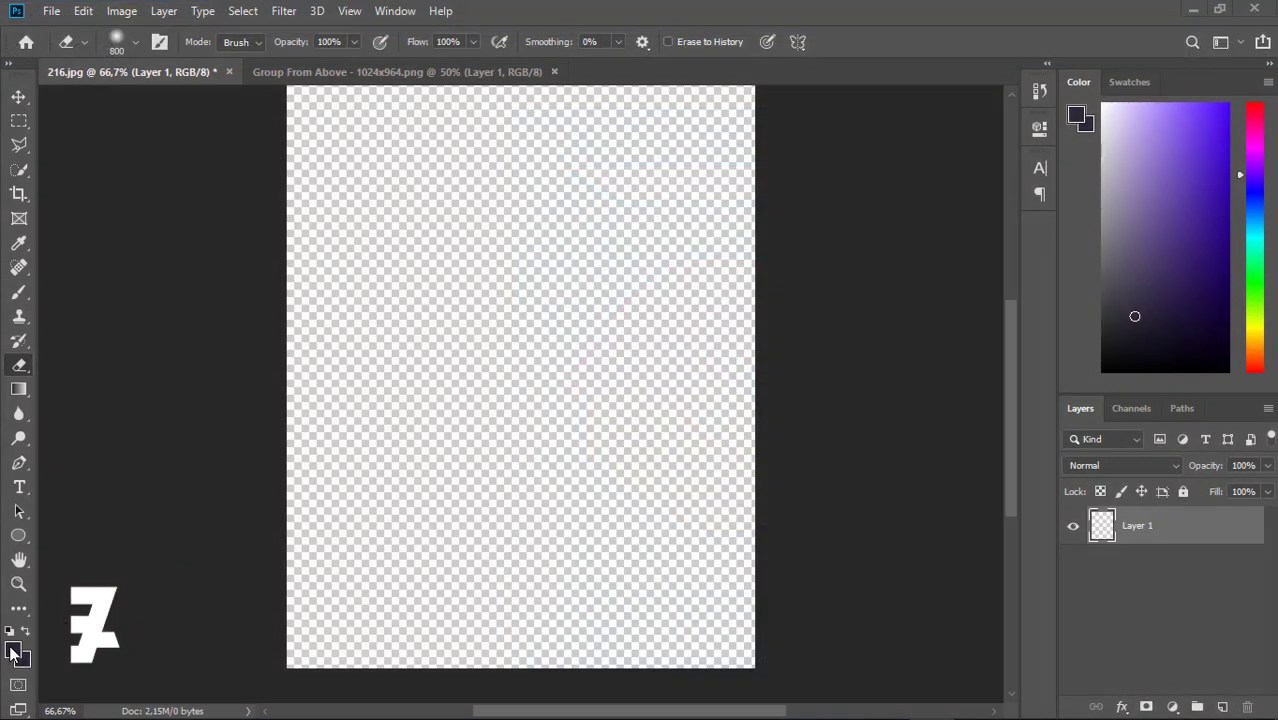
Set the foreground colour to dark navy #0c1d2a
left_click(13, 652)
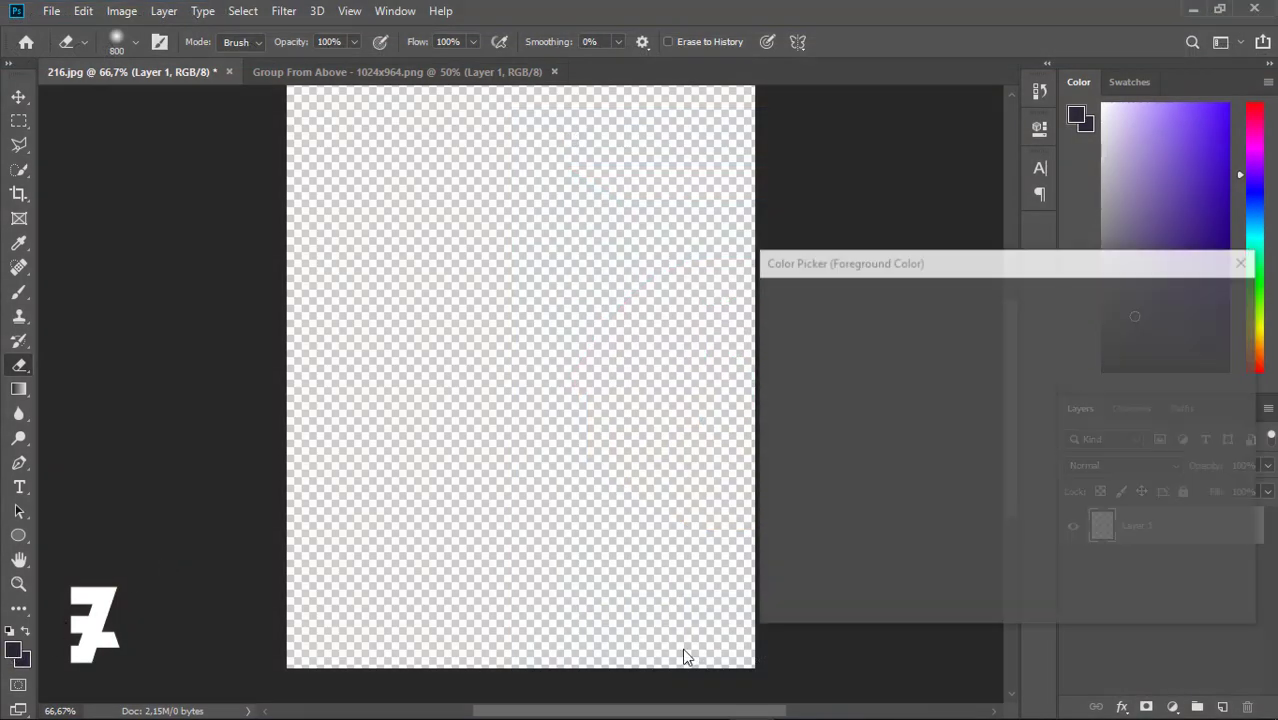
type("0D")
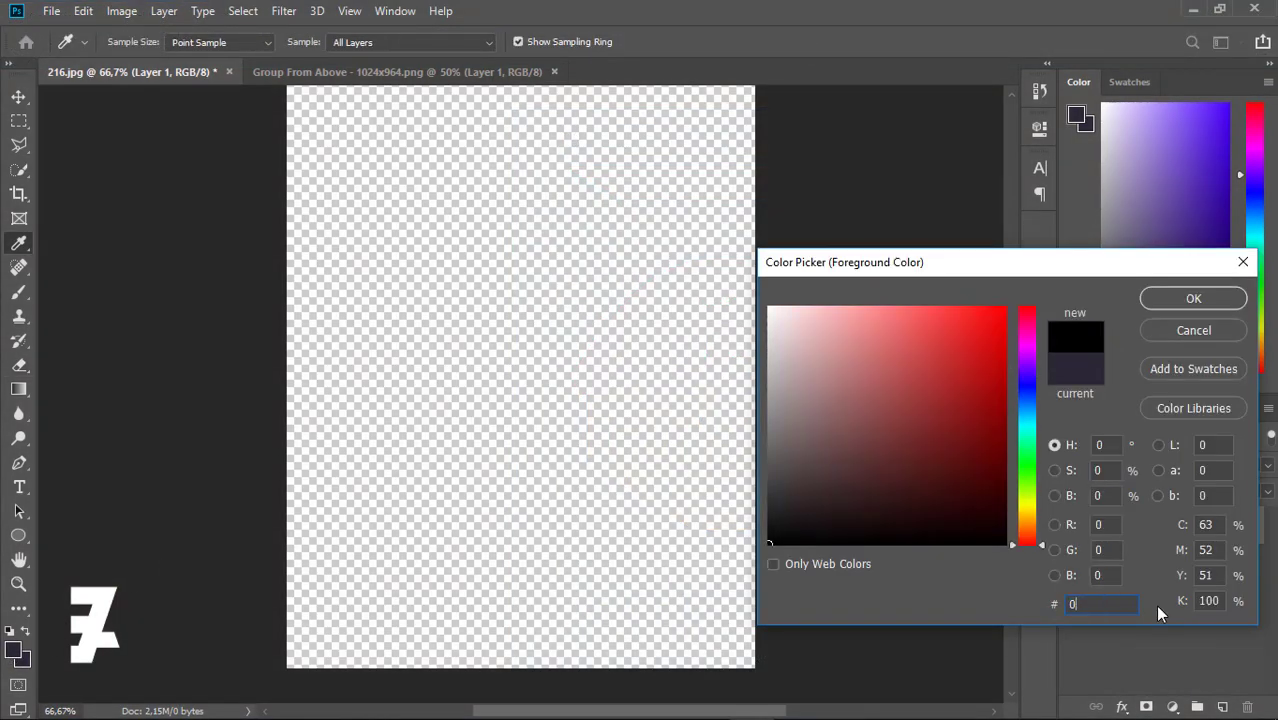
type("2D44")
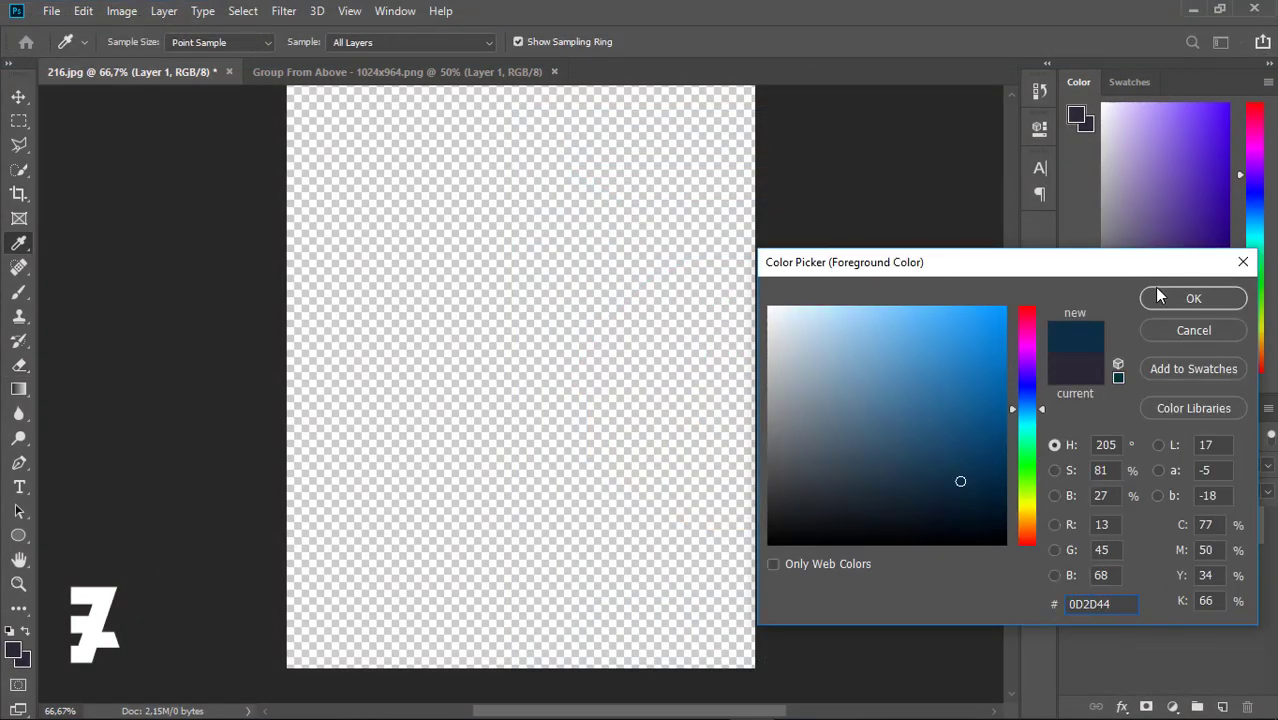
left_click_drag(958, 483, 955, 493)
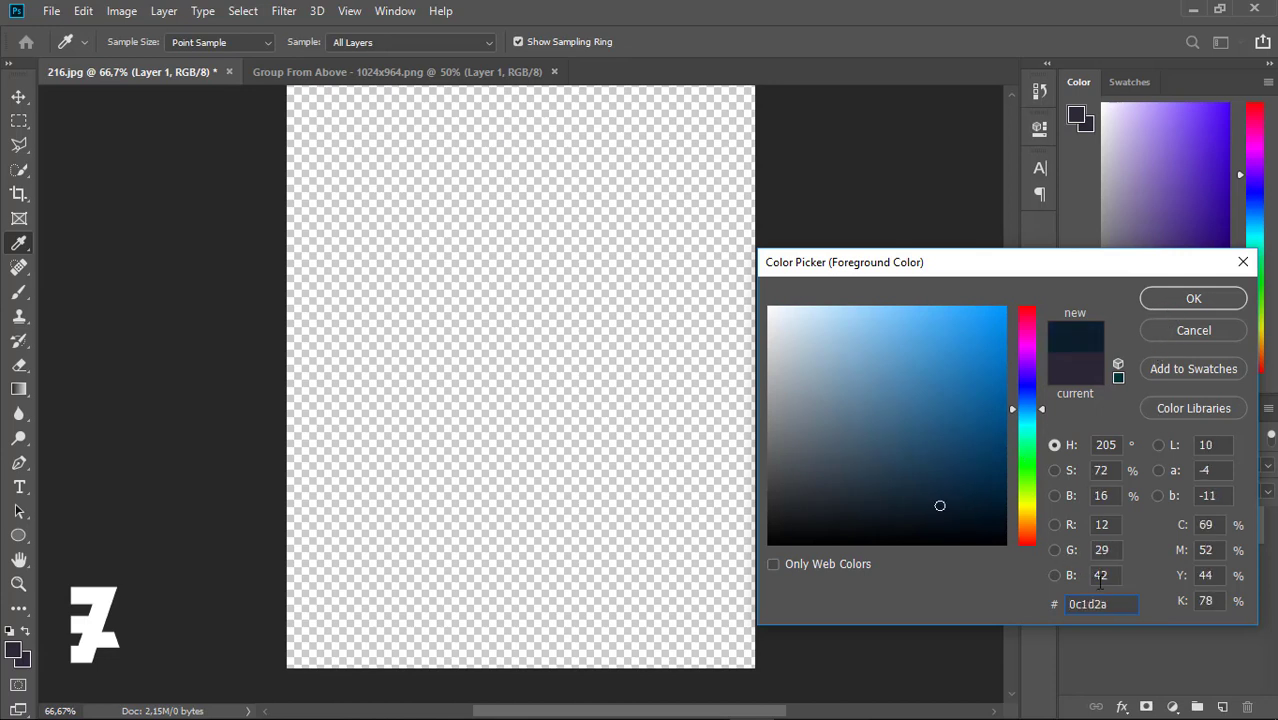
left_click(1208, 308)
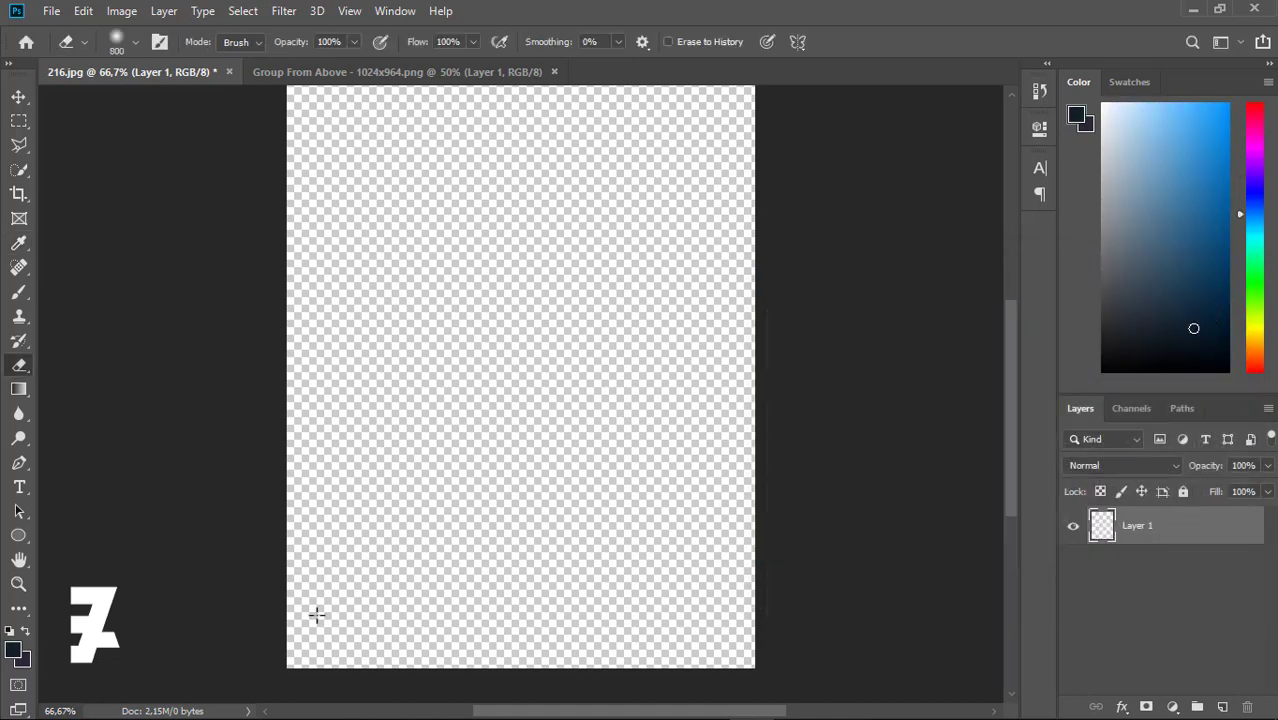
Paint-bucket fill Layer 1 with the navy and add an empty Layer 2 above it
left_click(19, 390)
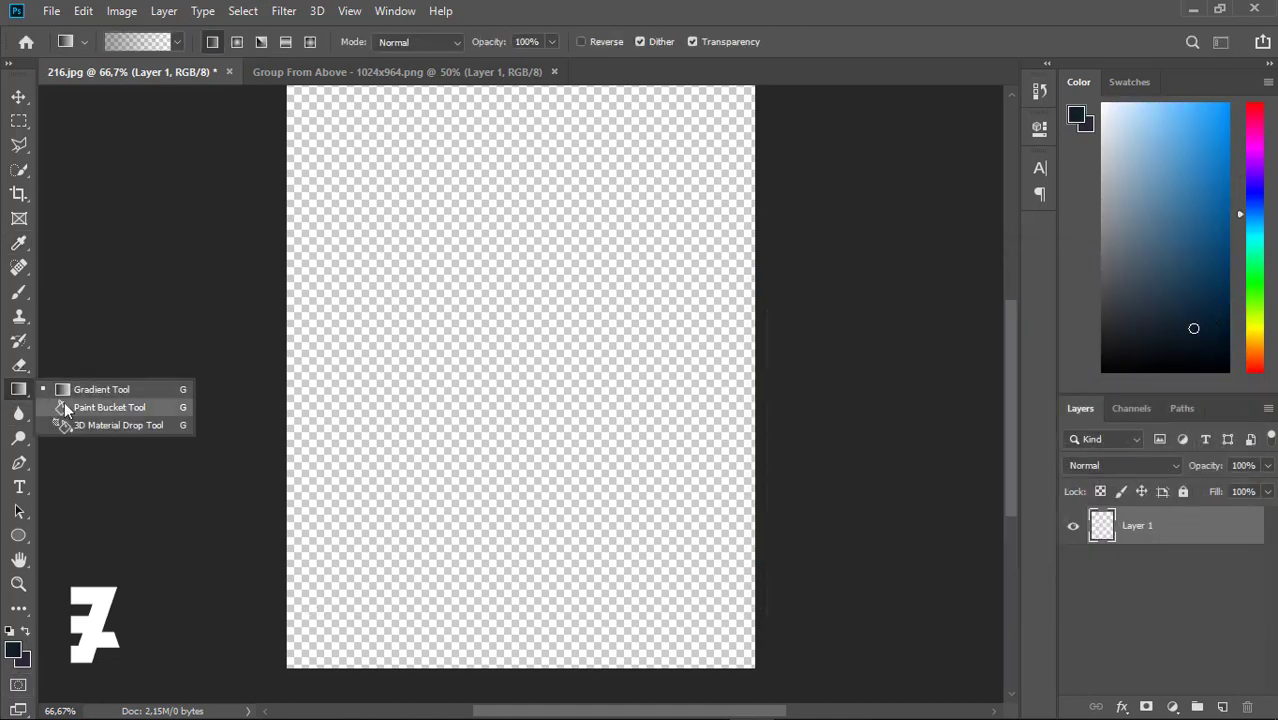
left_click(110, 403)
left_click(457, 378)
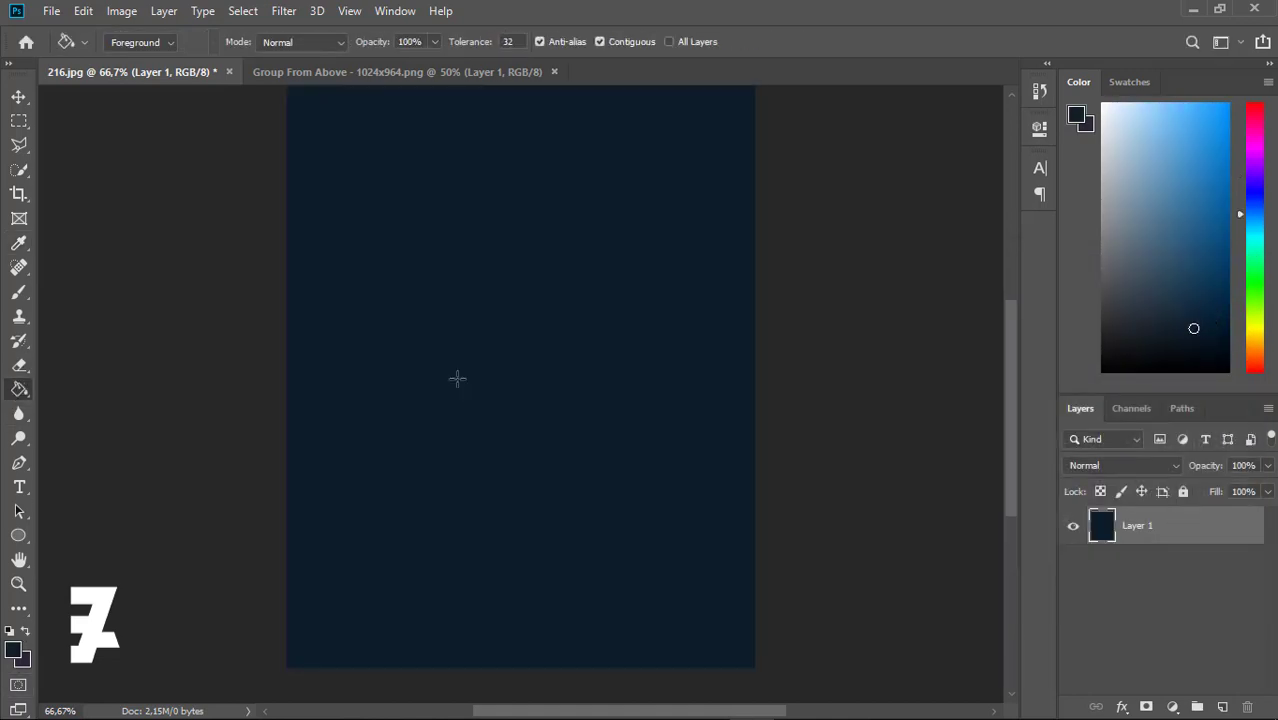
left_click(1221, 707)
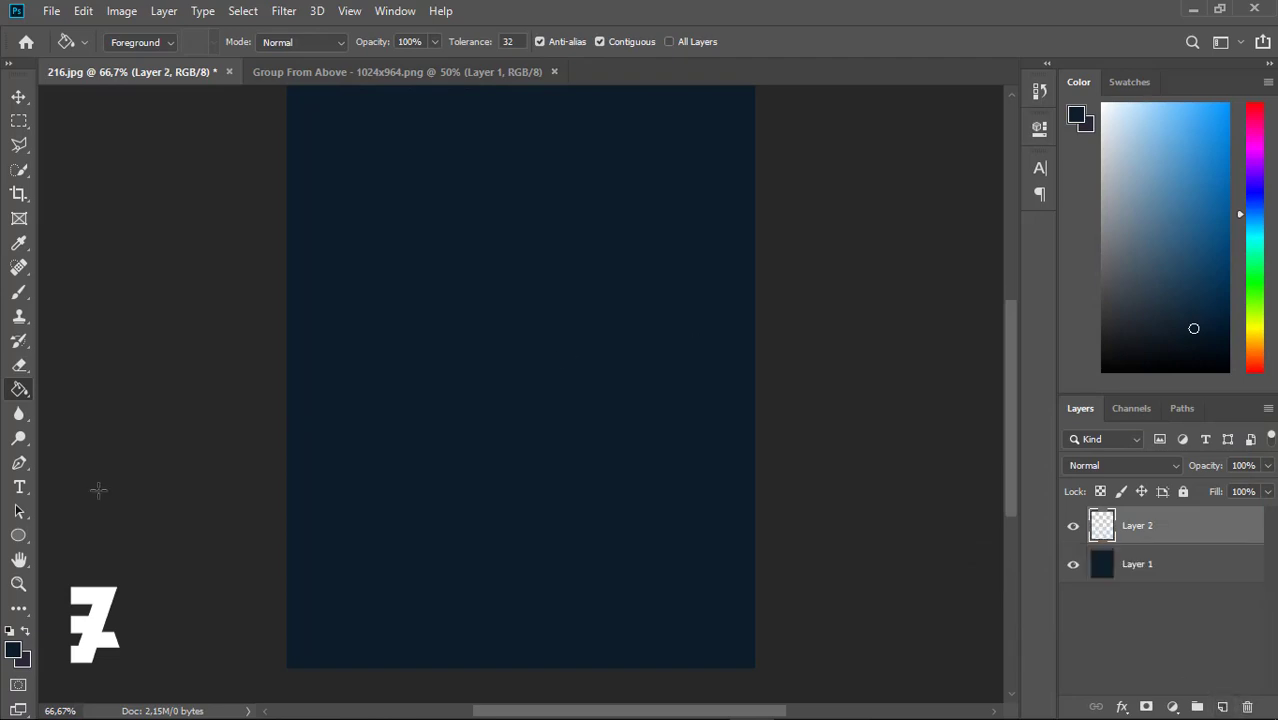
Draw an ellipse on the navy canvas and size it to a 478 × 478 px circle
left_click(22, 537)
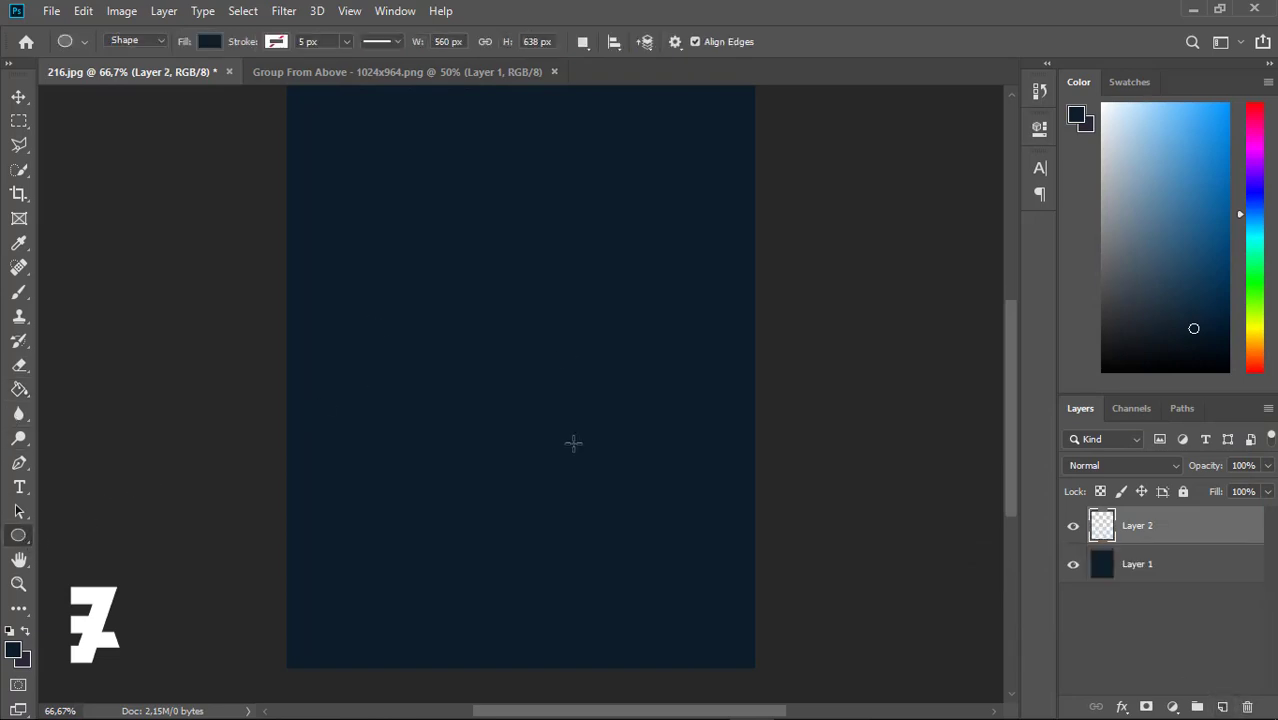
left_click_drag(619, 475, 400, 206)
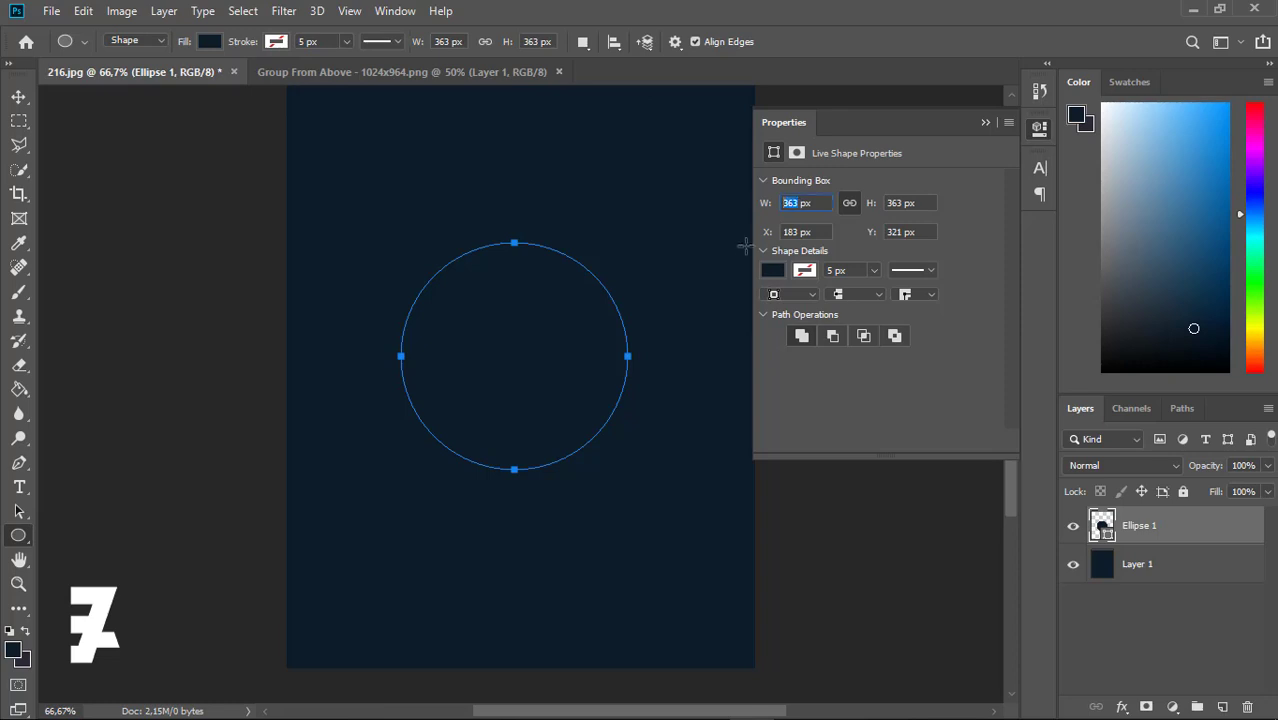
key("Return")
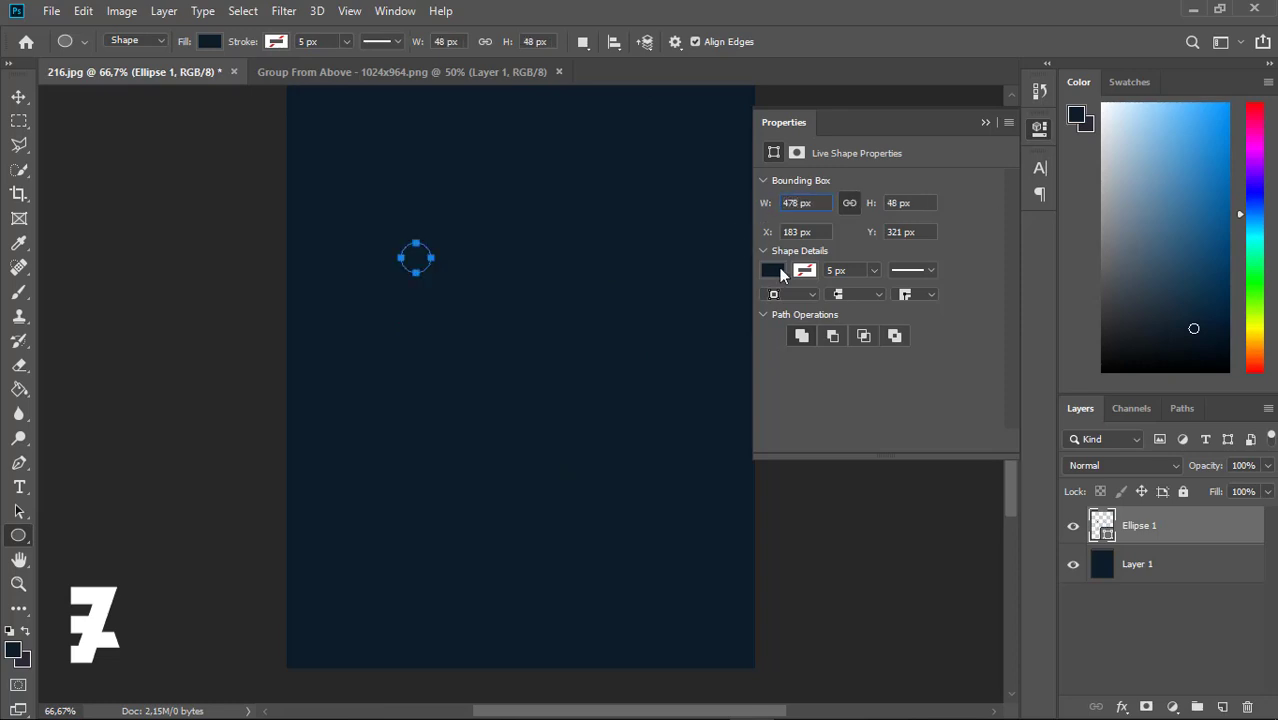
key("Return")
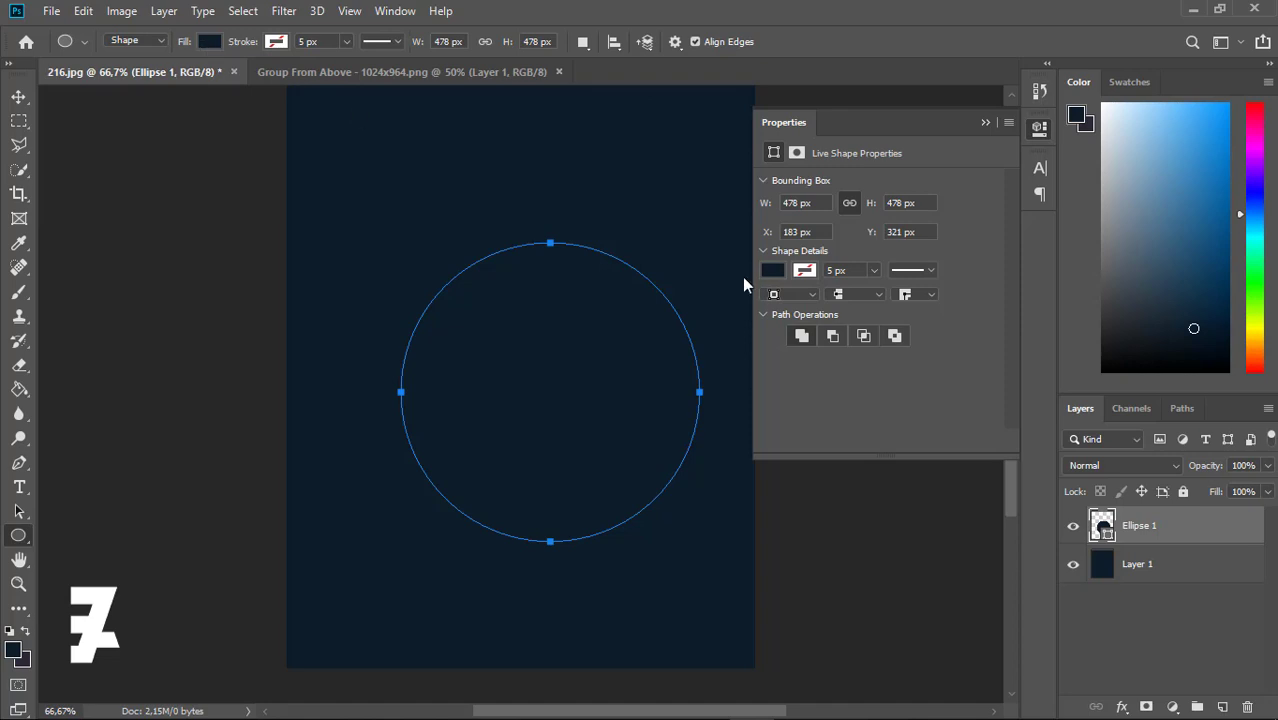
left_click(209, 41)
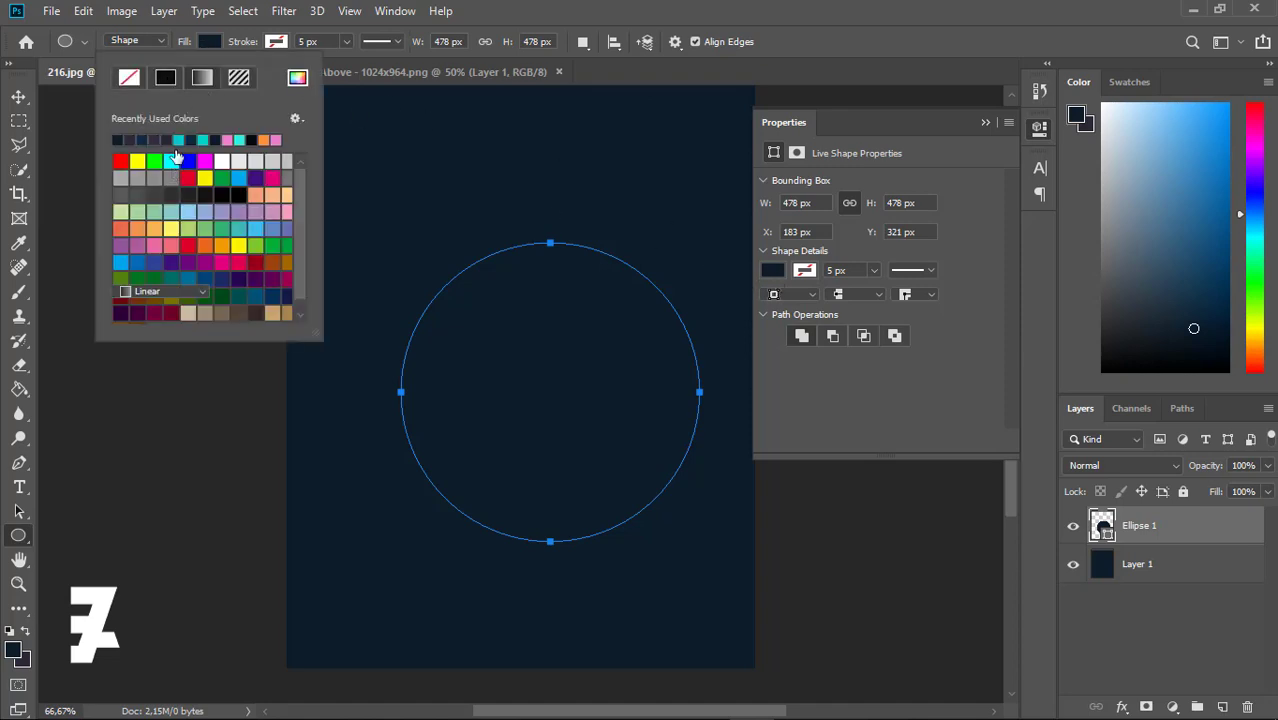
Give the circle a gradient fill whose left stop is vivid orange, starting from F99322
left_click(204, 78)
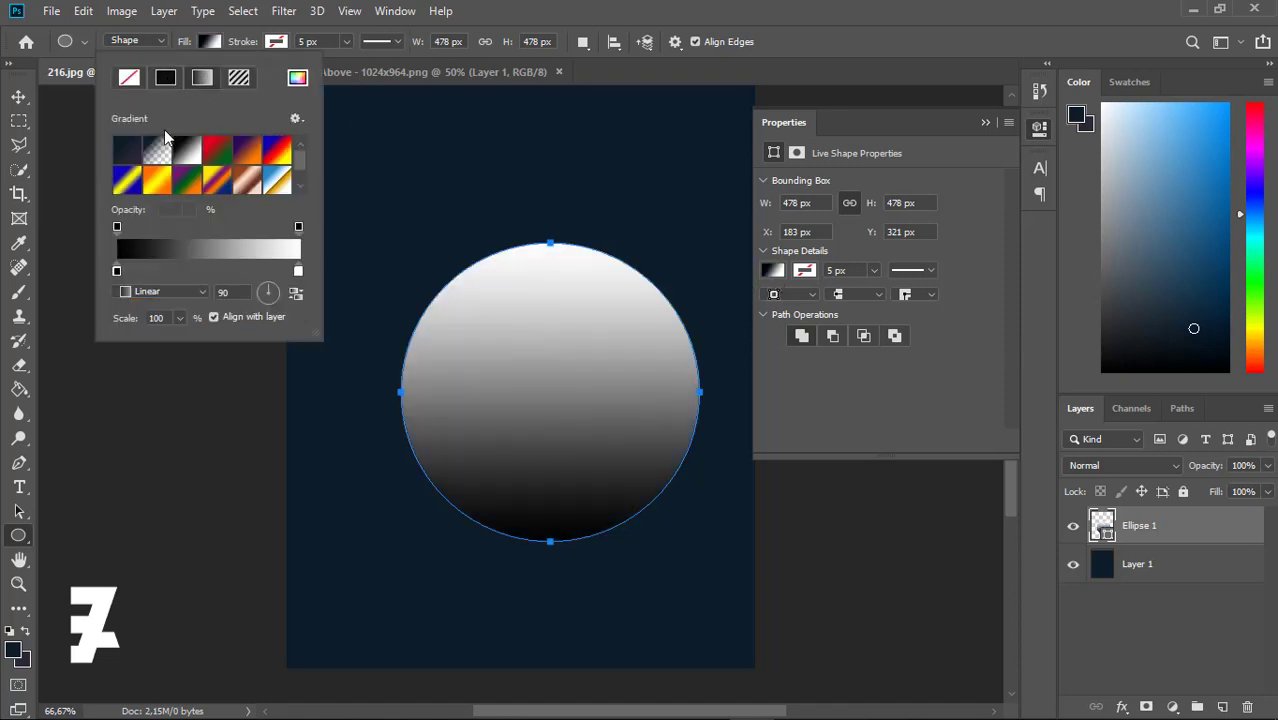
double_click(117, 271)
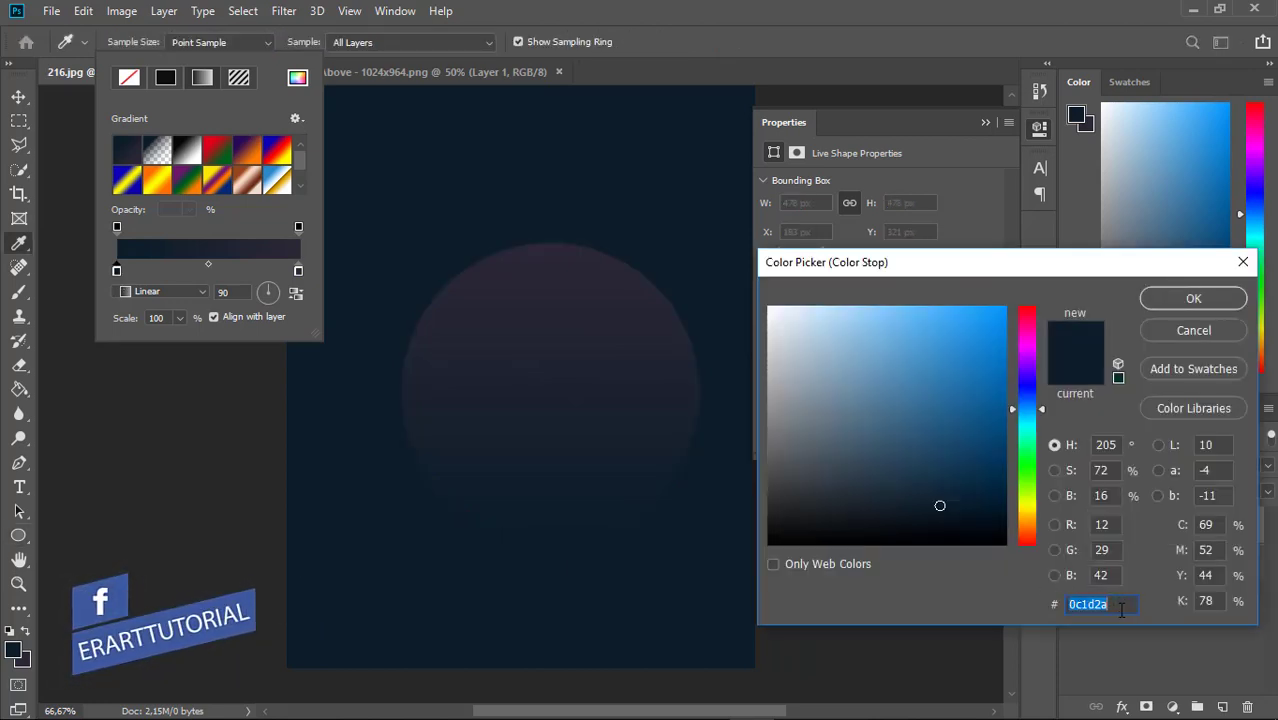
type("F9")
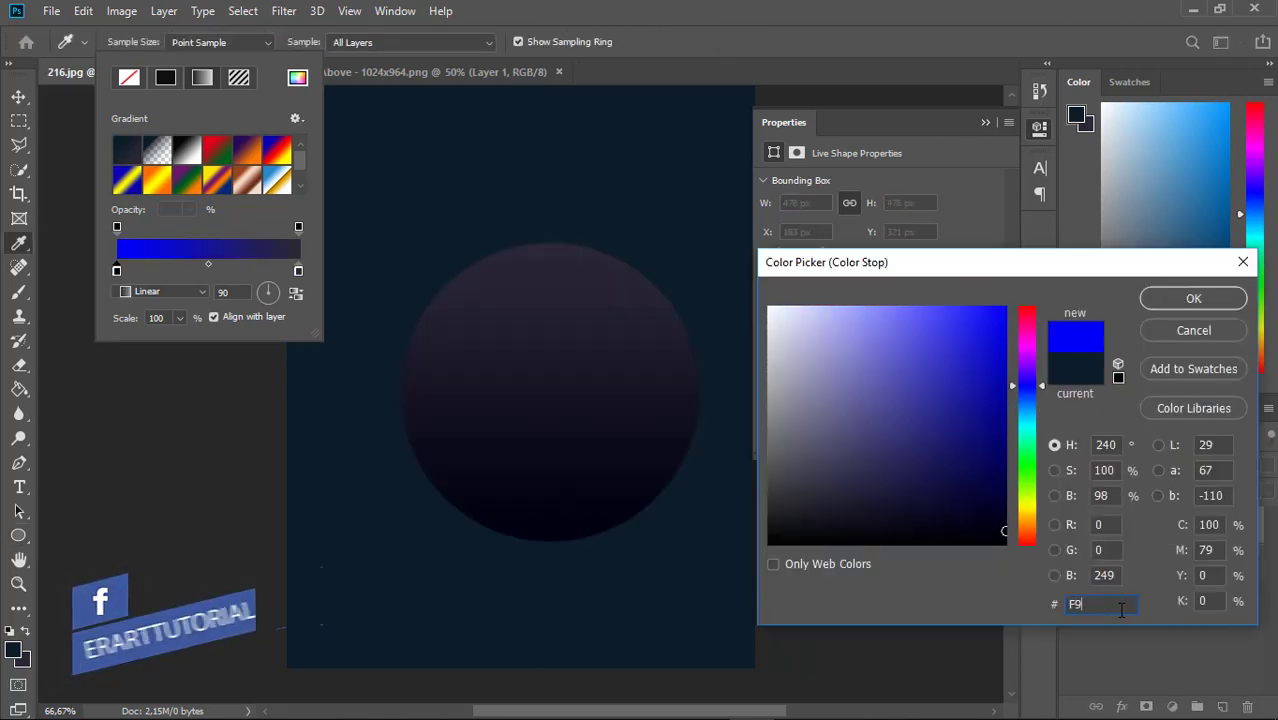
type("9322")
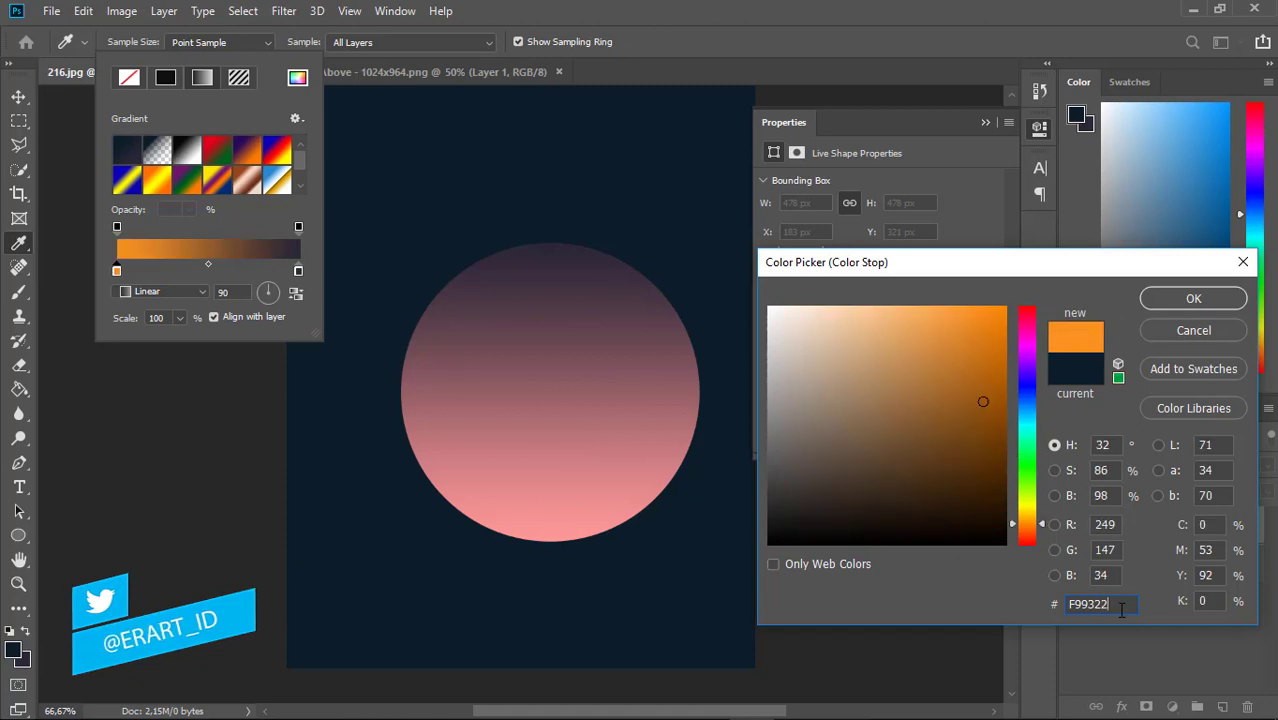
left_click_drag(965, 313, 1006, 304)
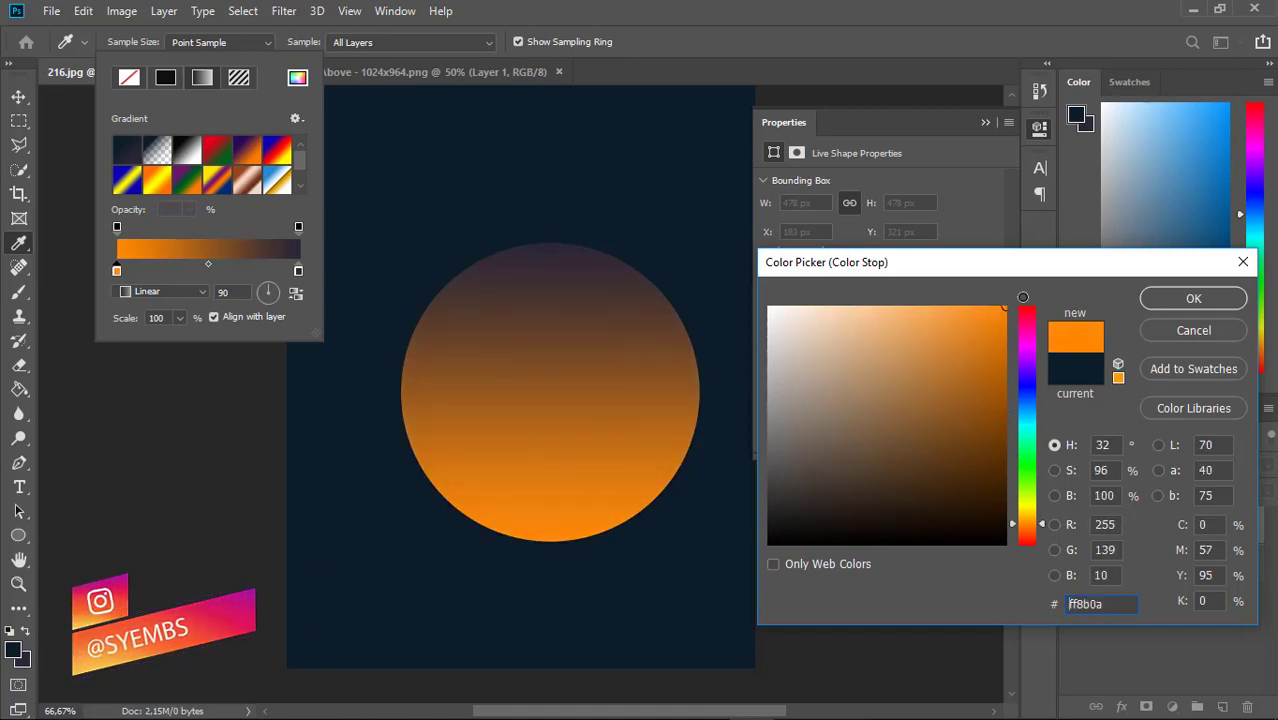
left_click(1152, 306)
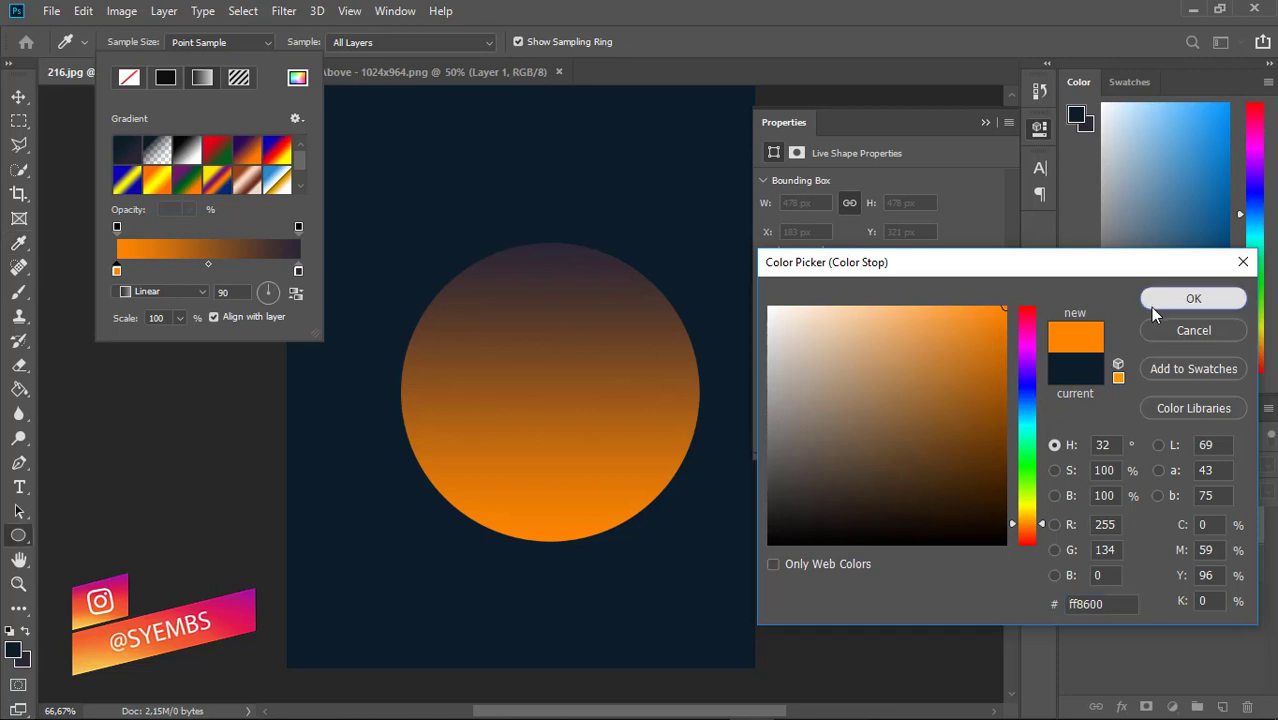
Make the right gradient stop hot pink #ff47d4, then select all with the Move tool
double_click(299, 270)
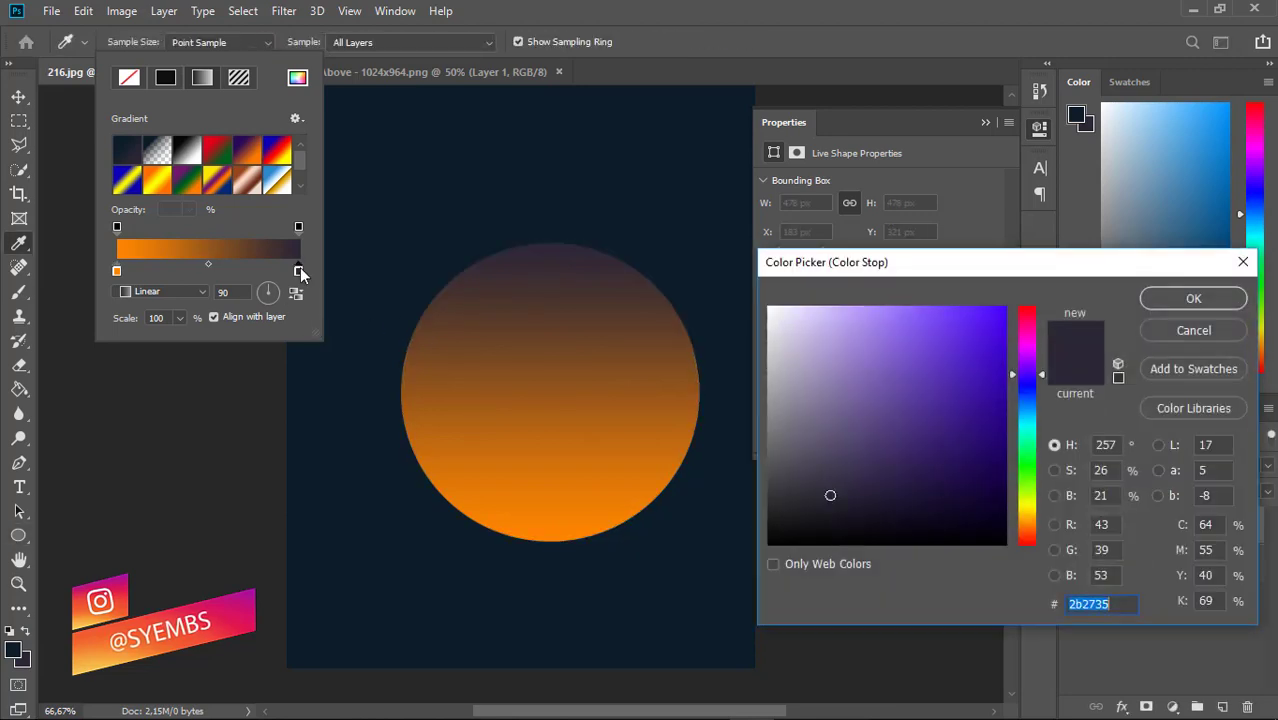
type("EB")
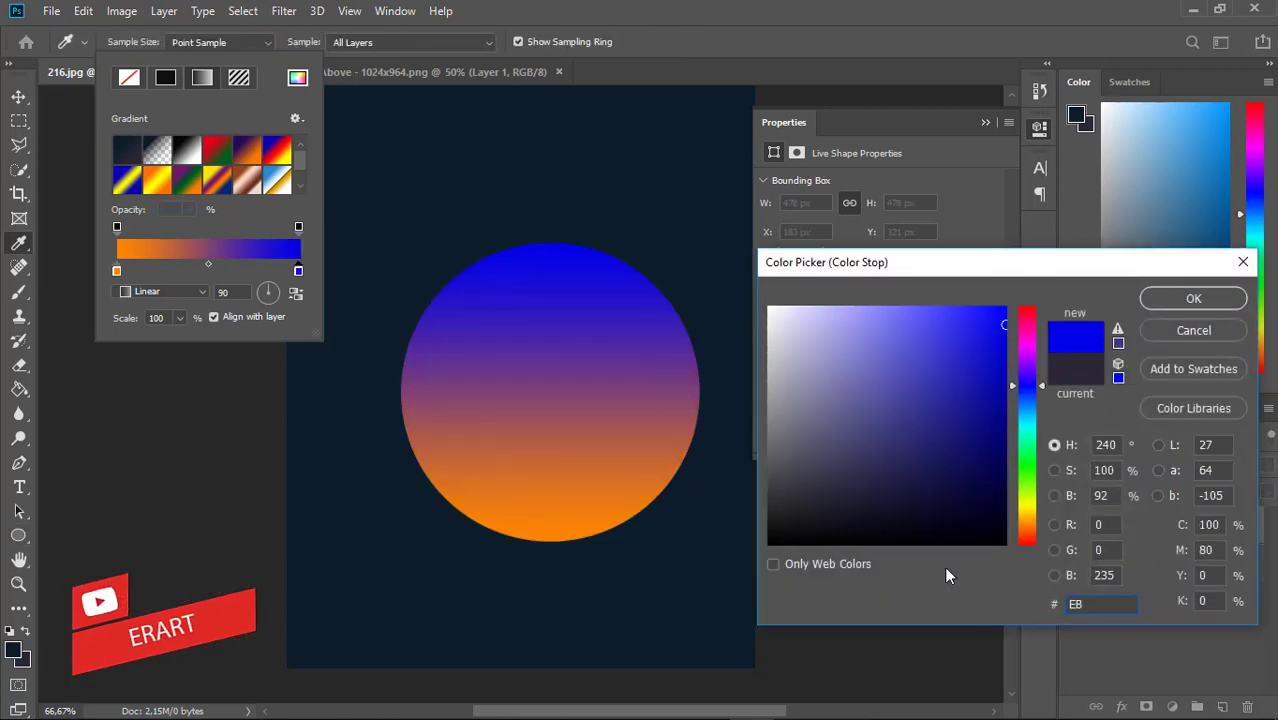
type("80D2")
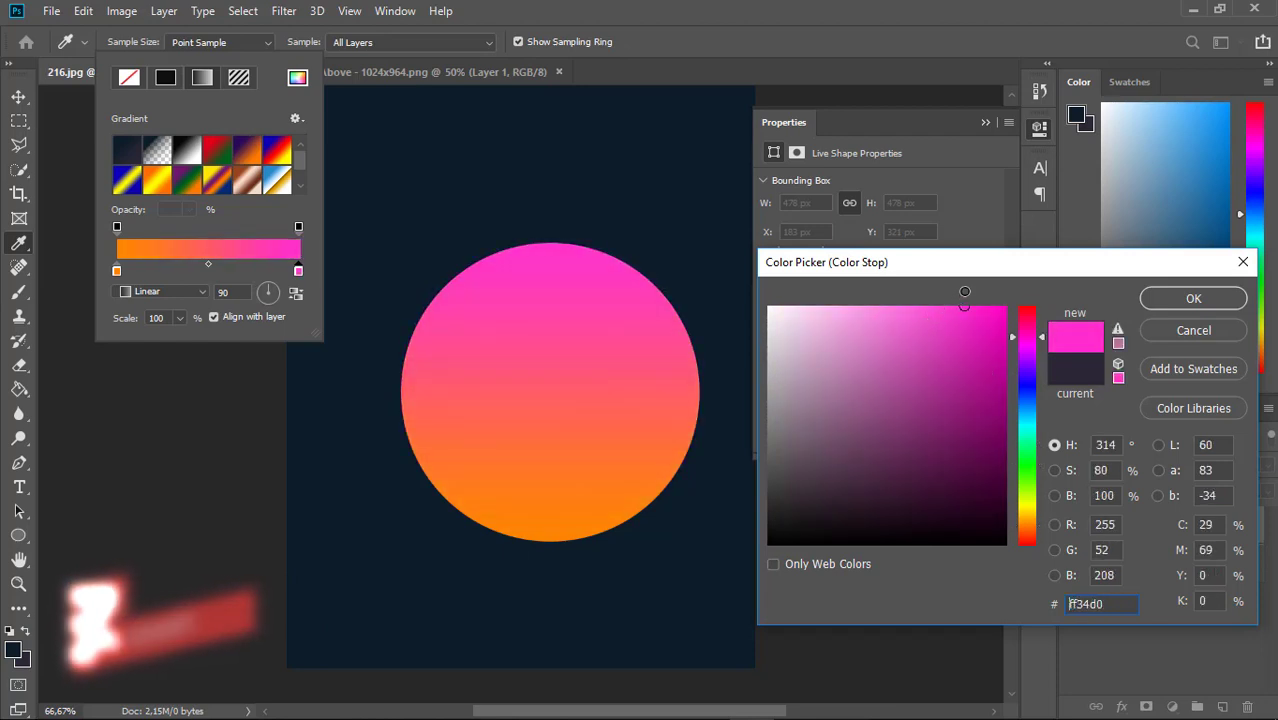
left_click_drag(933, 315, 938, 280)
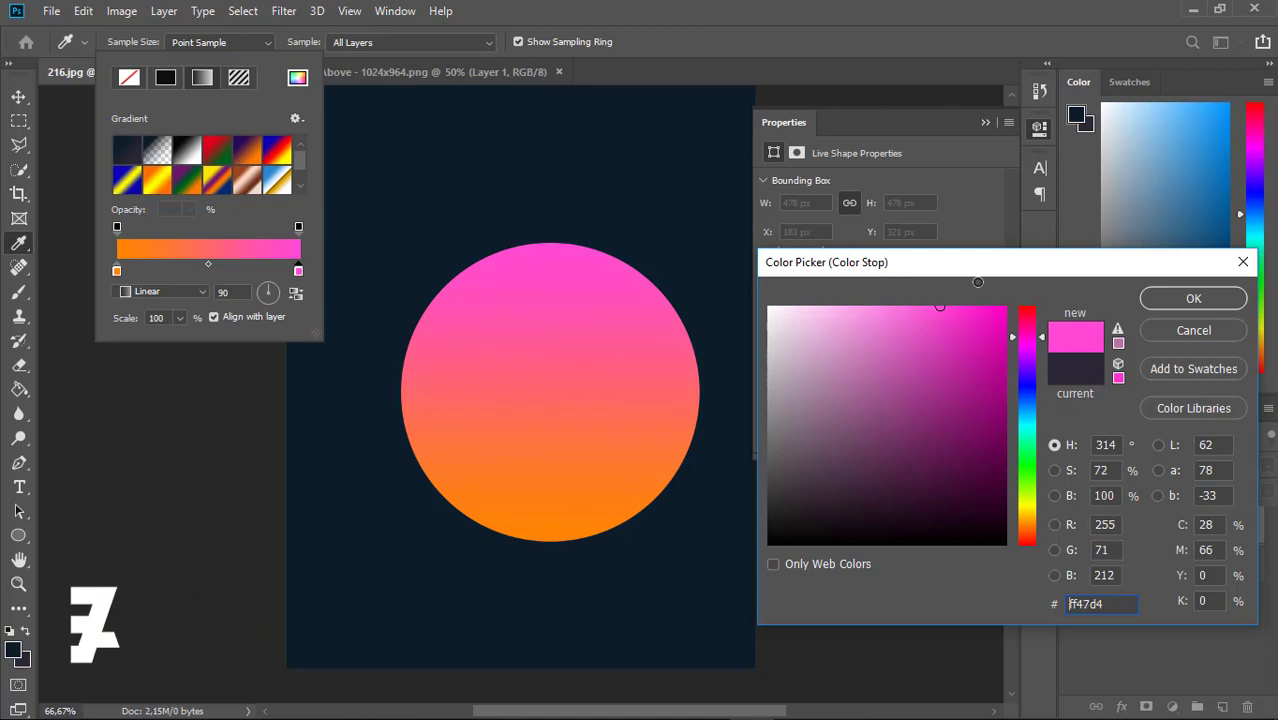
left_click(1176, 302)
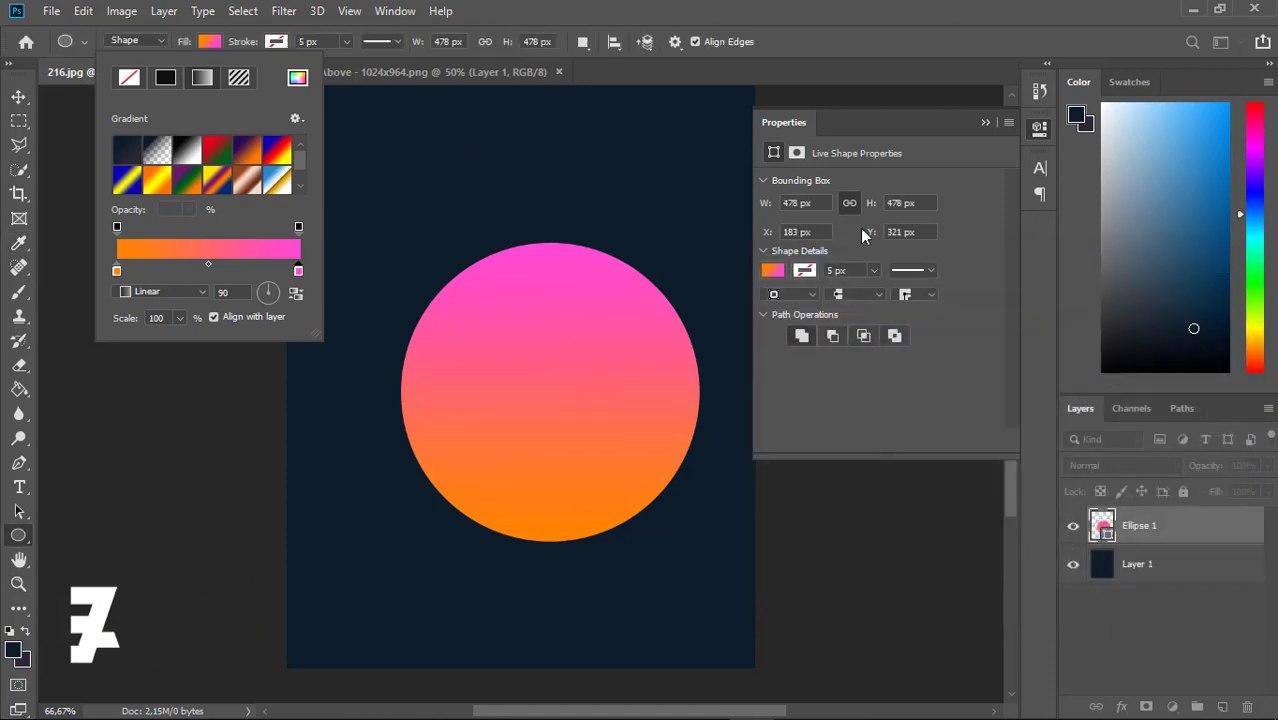
left_click(545, 160)
key("v")
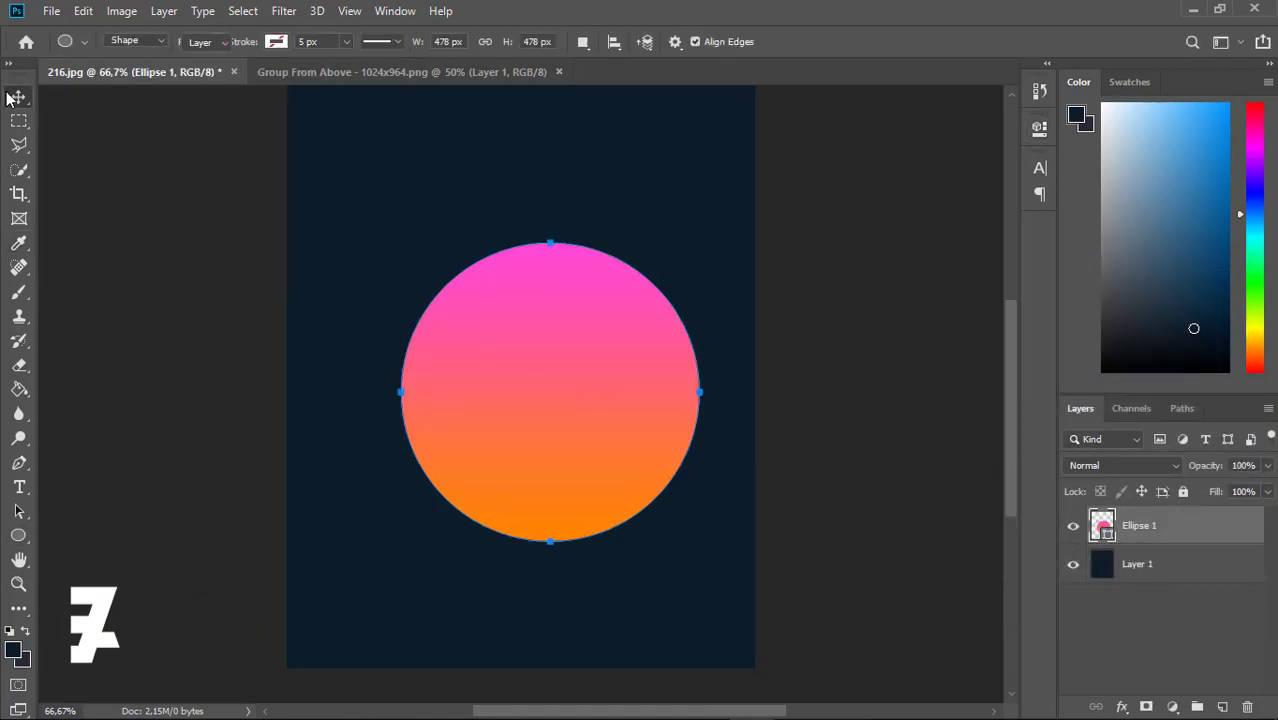
key("ctrl+a")
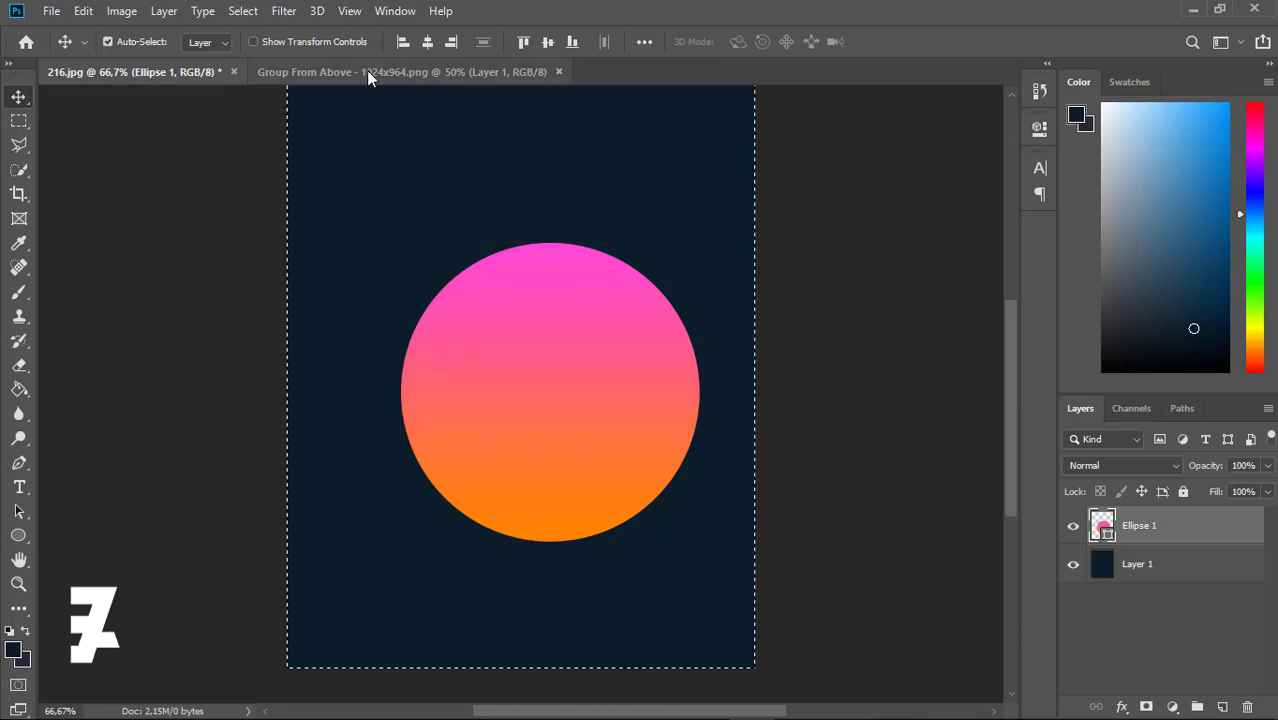
Centre the gradient circle horizontally on the canvas and deselect
left_click(547, 44)
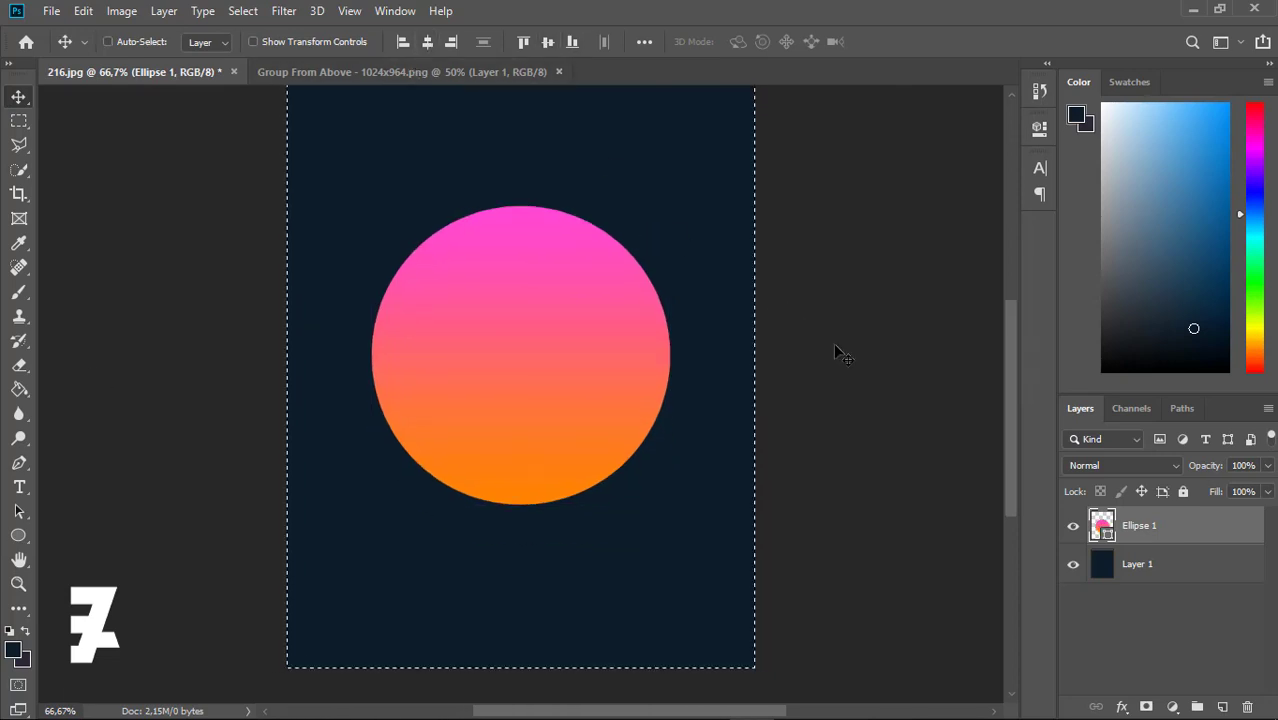
key("ctrl+d")
scroll(840, 355, "up", 1)
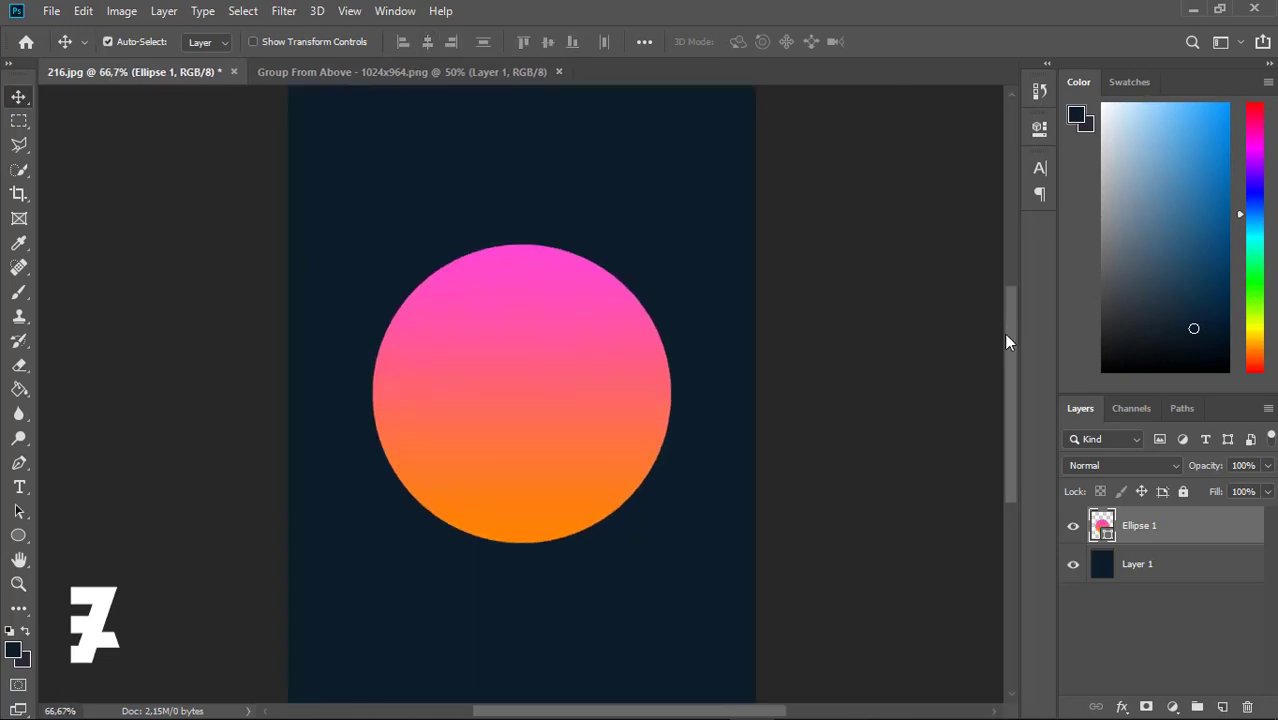
left_click_drag(1007, 342, 1010, 374)
On a new layer, draw a rectangle below the circle and set its width to 560 px
left_click(1222, 707, "ctrl")
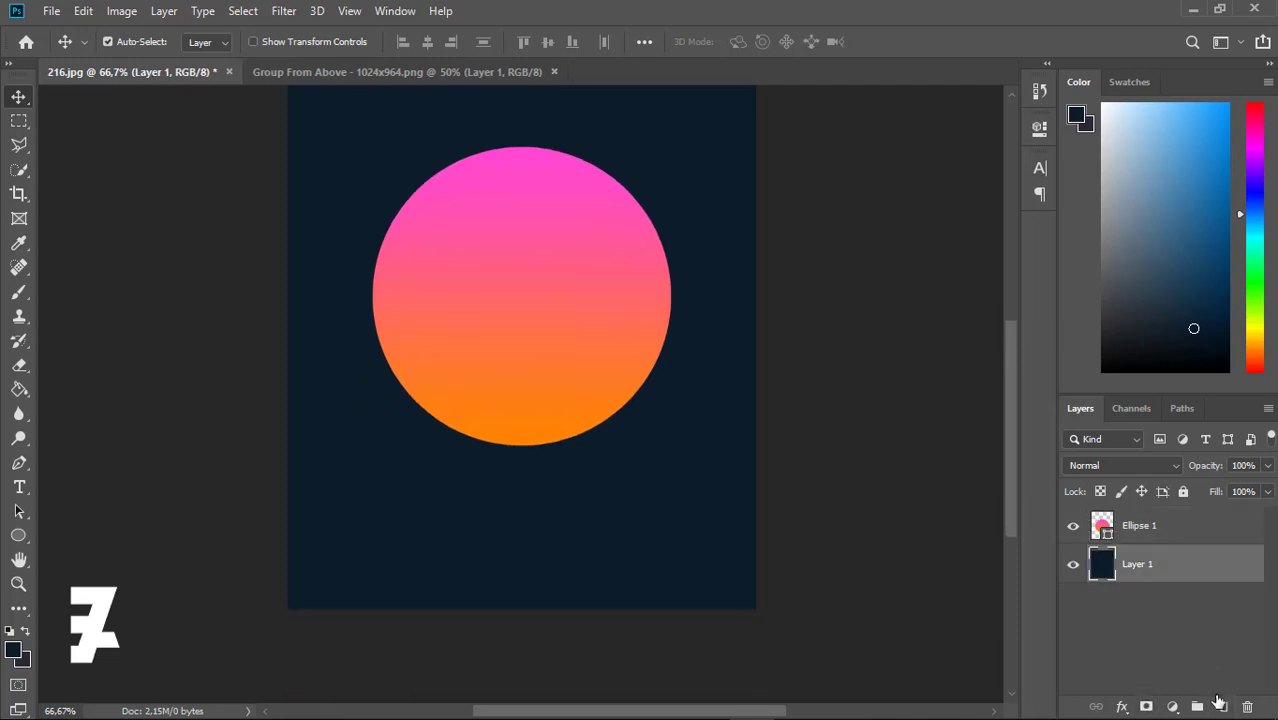
left_click(20, 536)
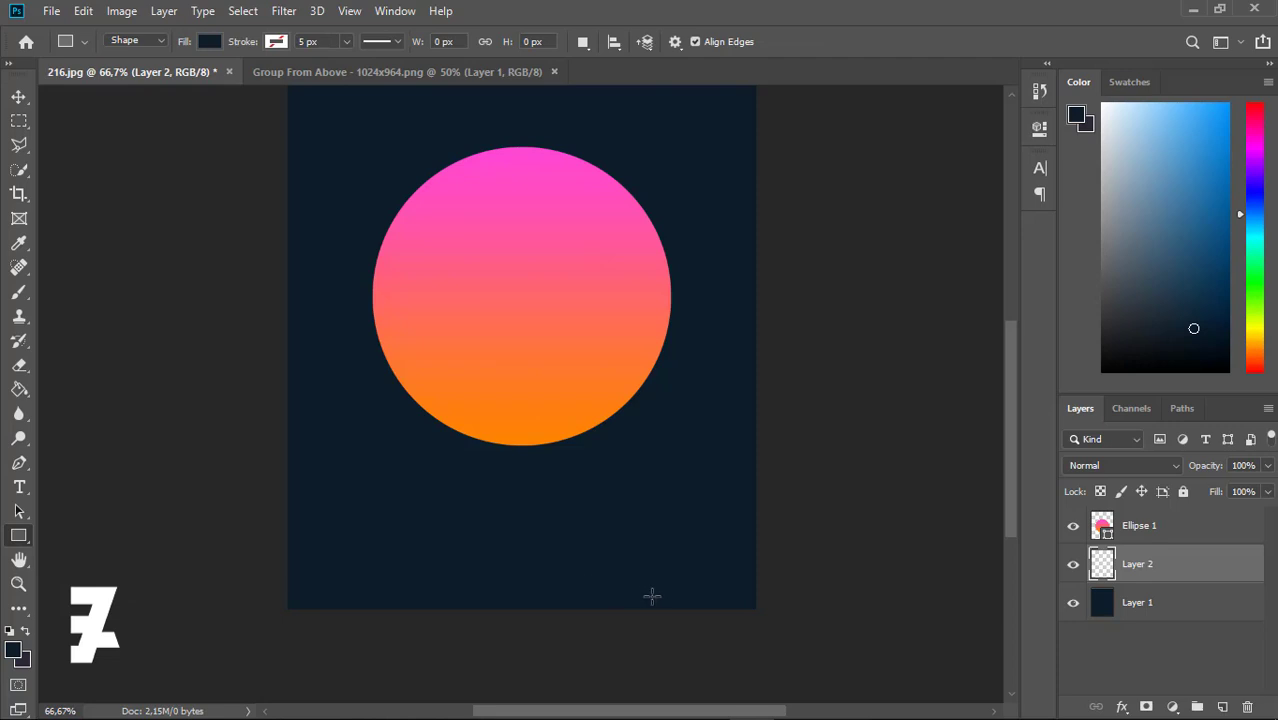
left_click_drag(665, 601, 391, 513)
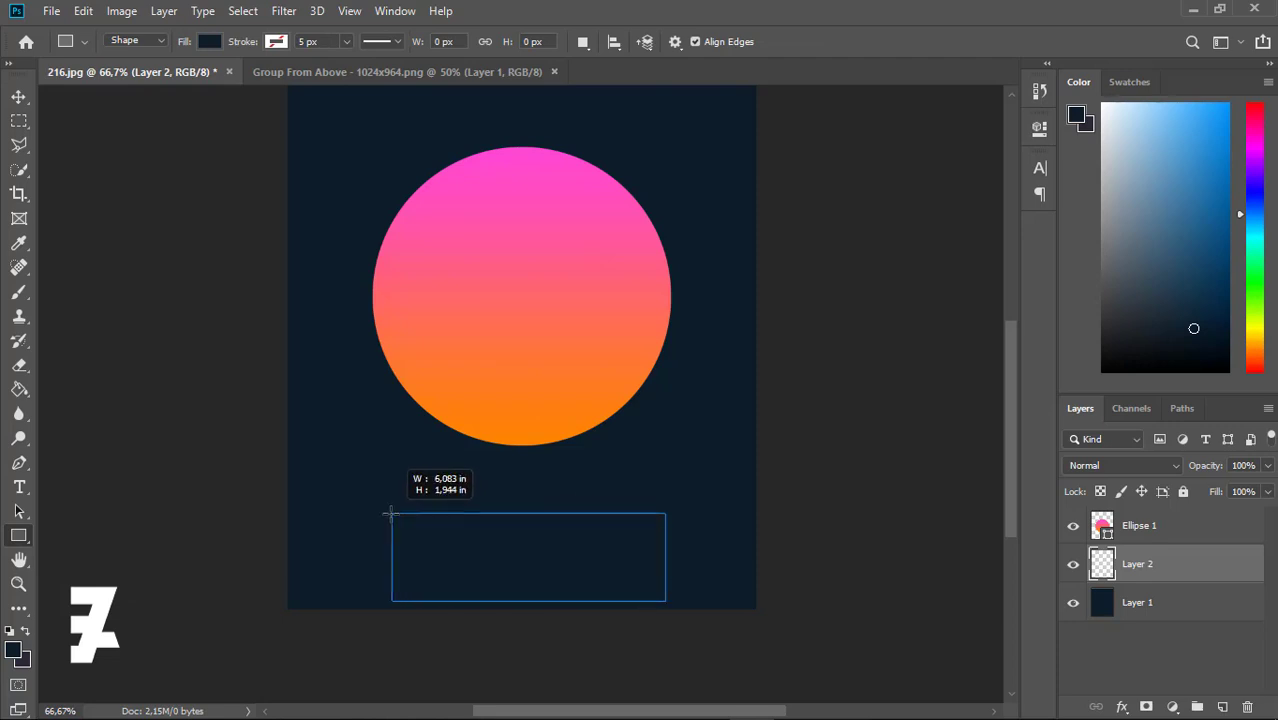
left_click_drag(391, 513, 401, 525)
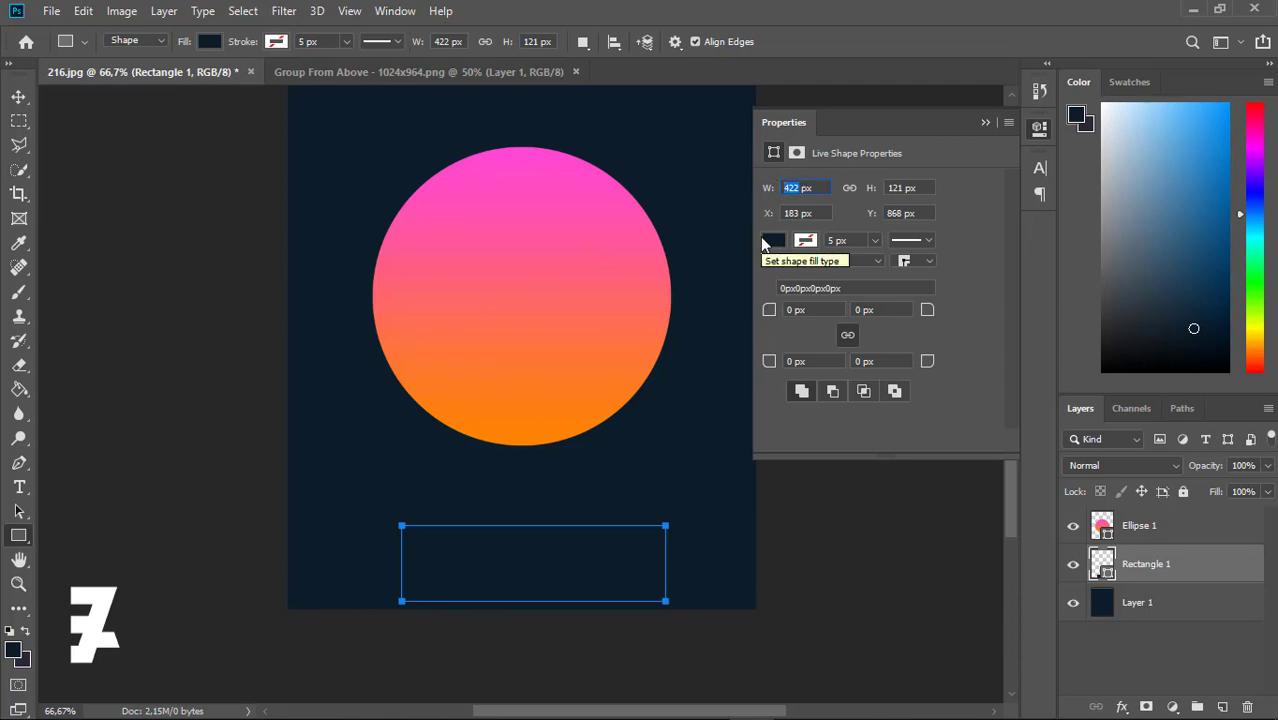
type("560")
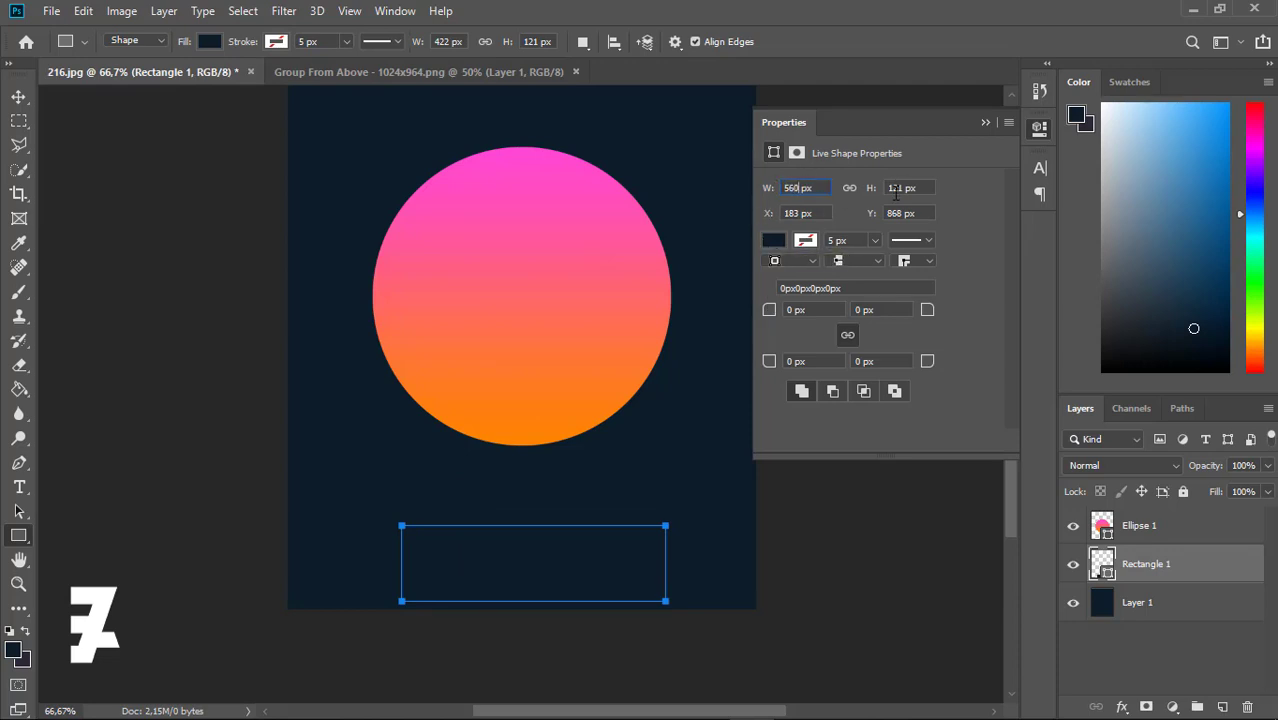
key("Tab")
Set the rectangle's height to 60 px
type("60")
key("Return")
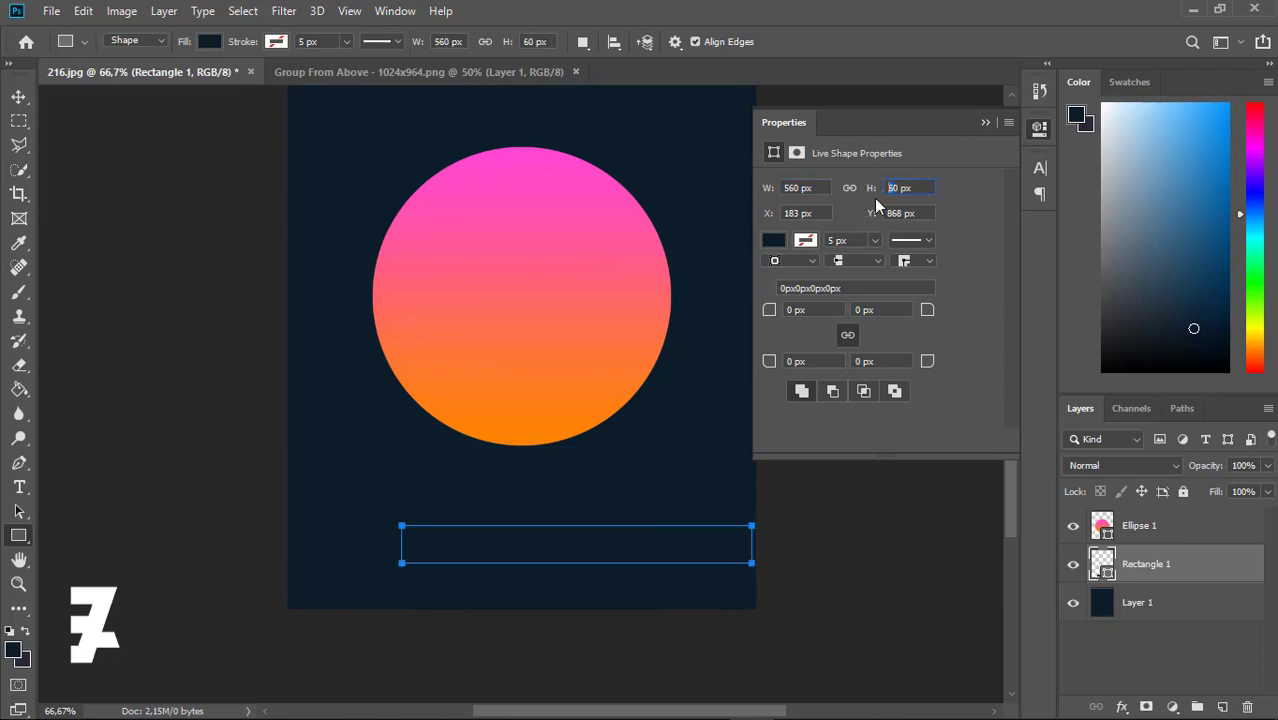
type("50")
key("Return")
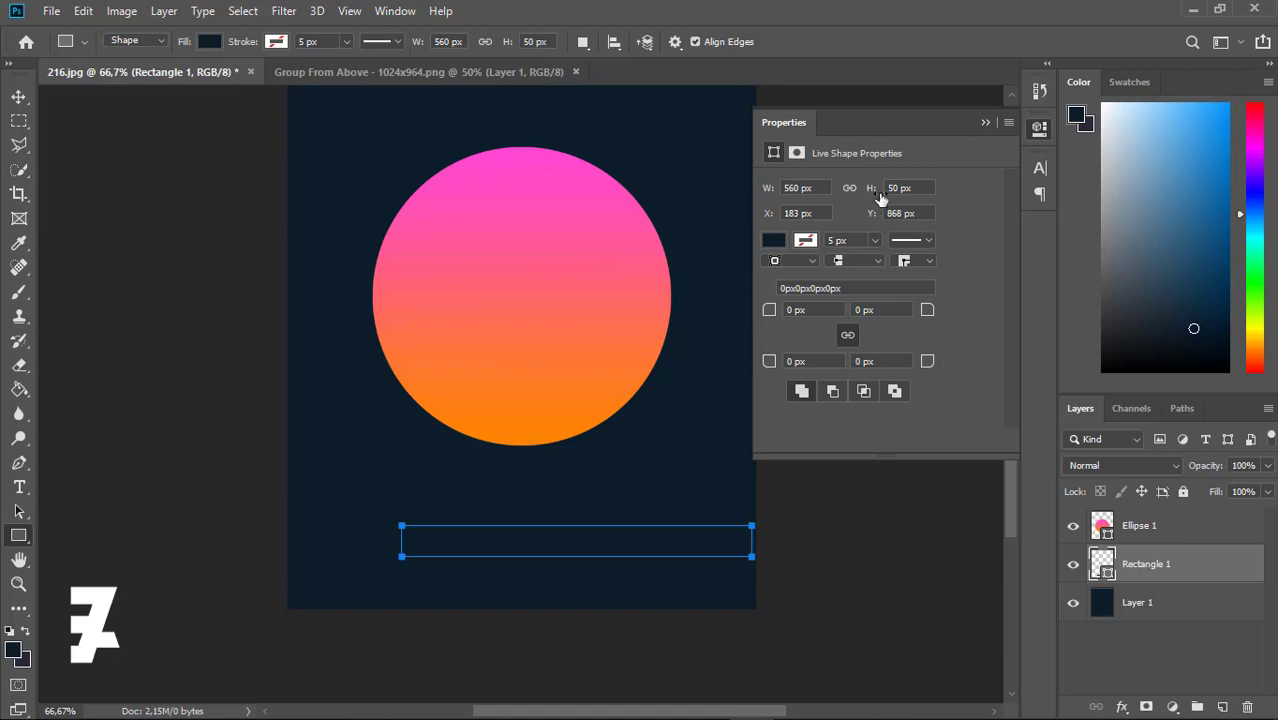
left_click(871, 188)
type("60")
key("Return")
Set the rectangle's fill colour to dark blue 0B1C2D in the Color Picker
left_click(773, 242)
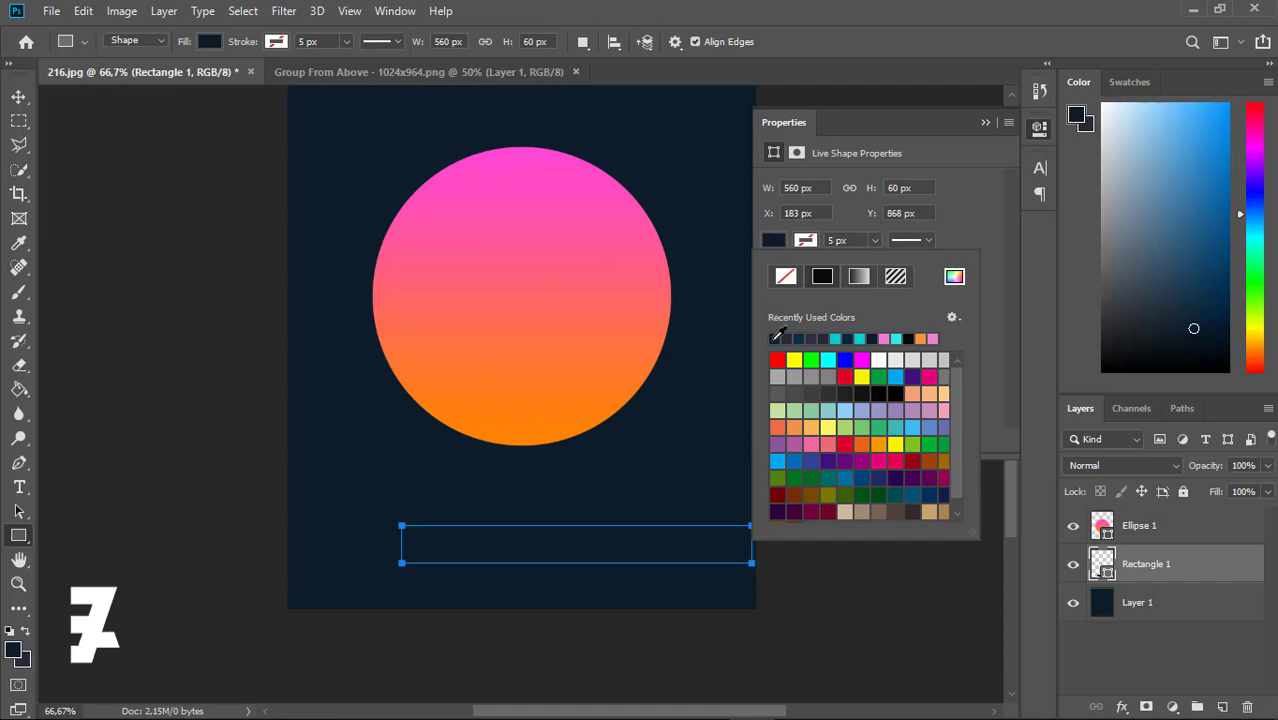
left_click(954, 278)
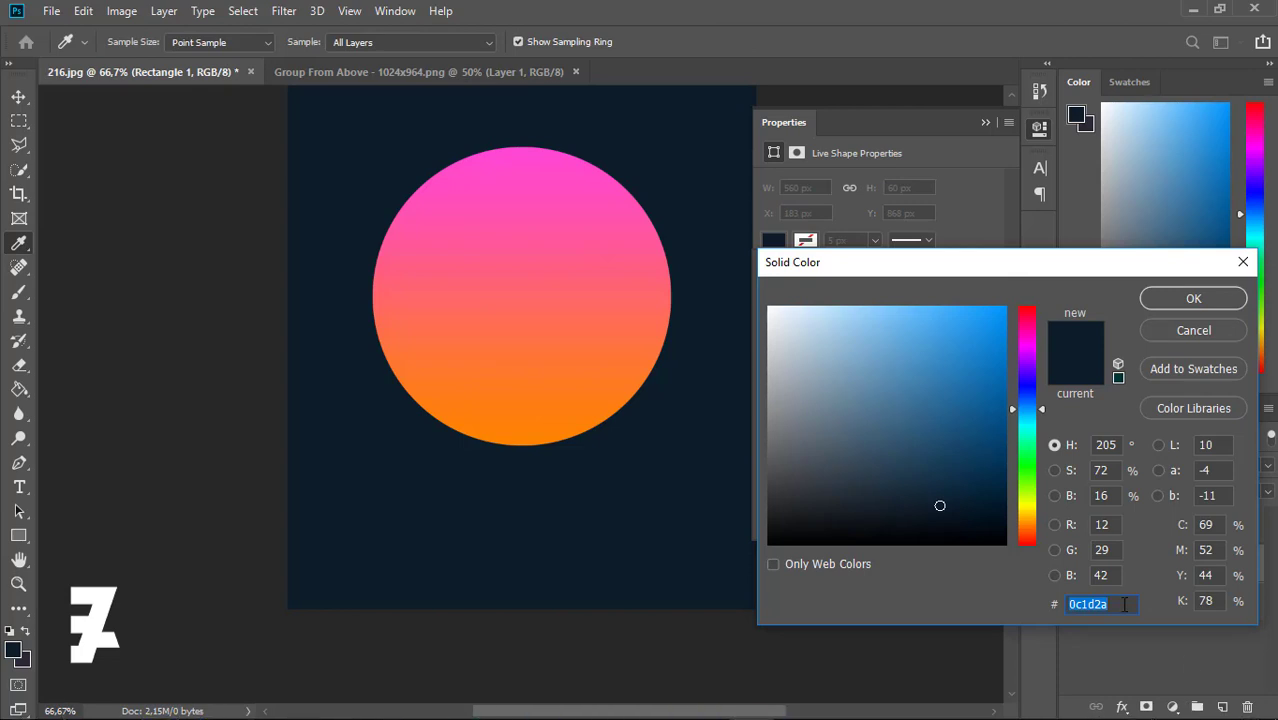
type("0")
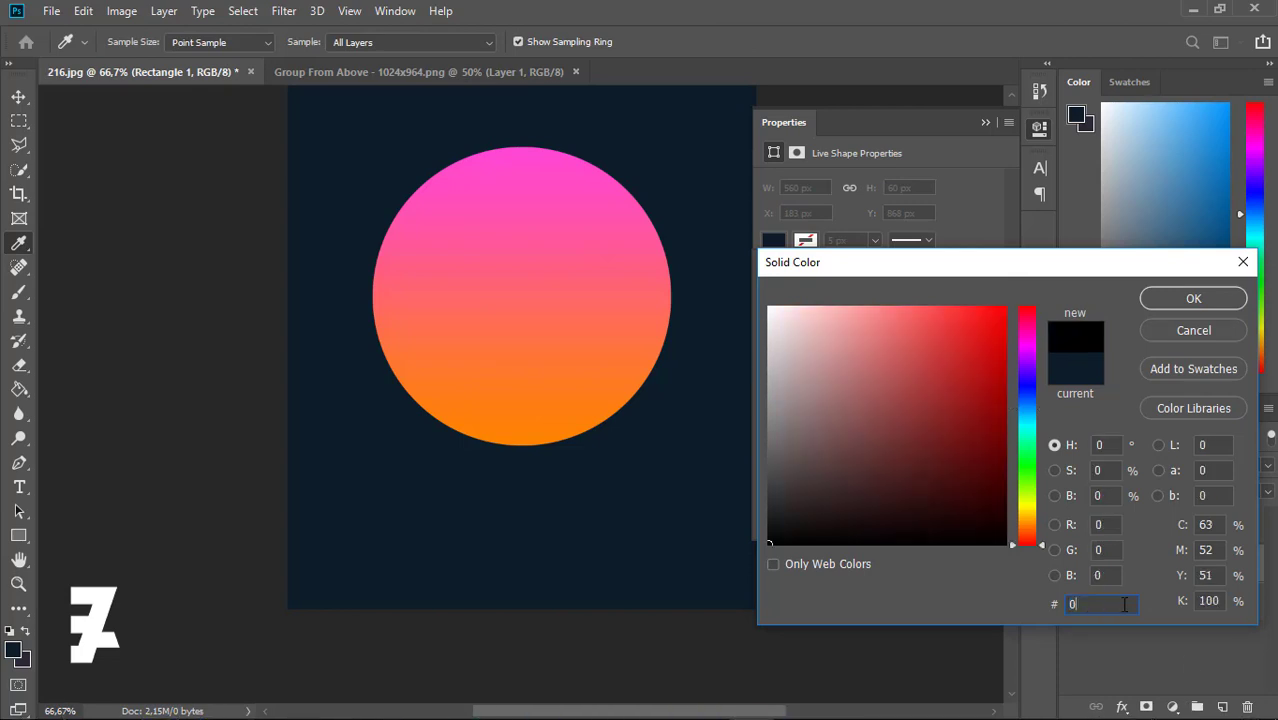
type("B130")
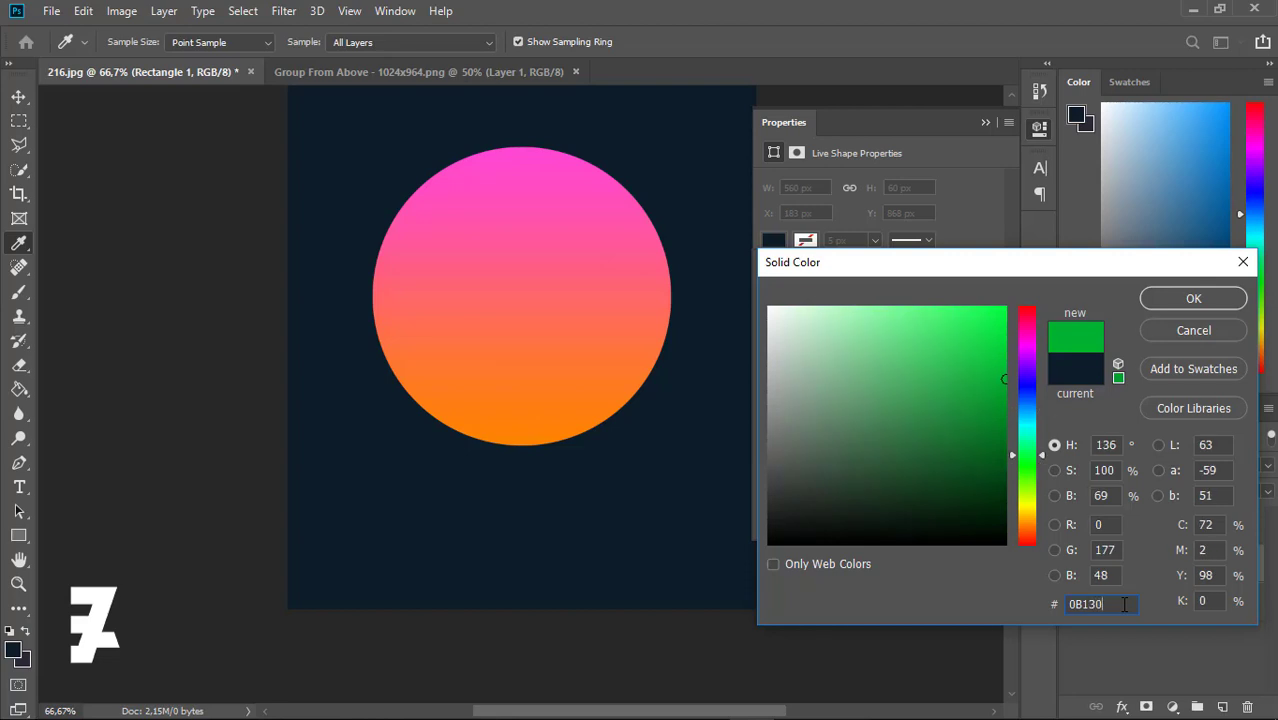
key("BackSpace")
key("BackSpace")
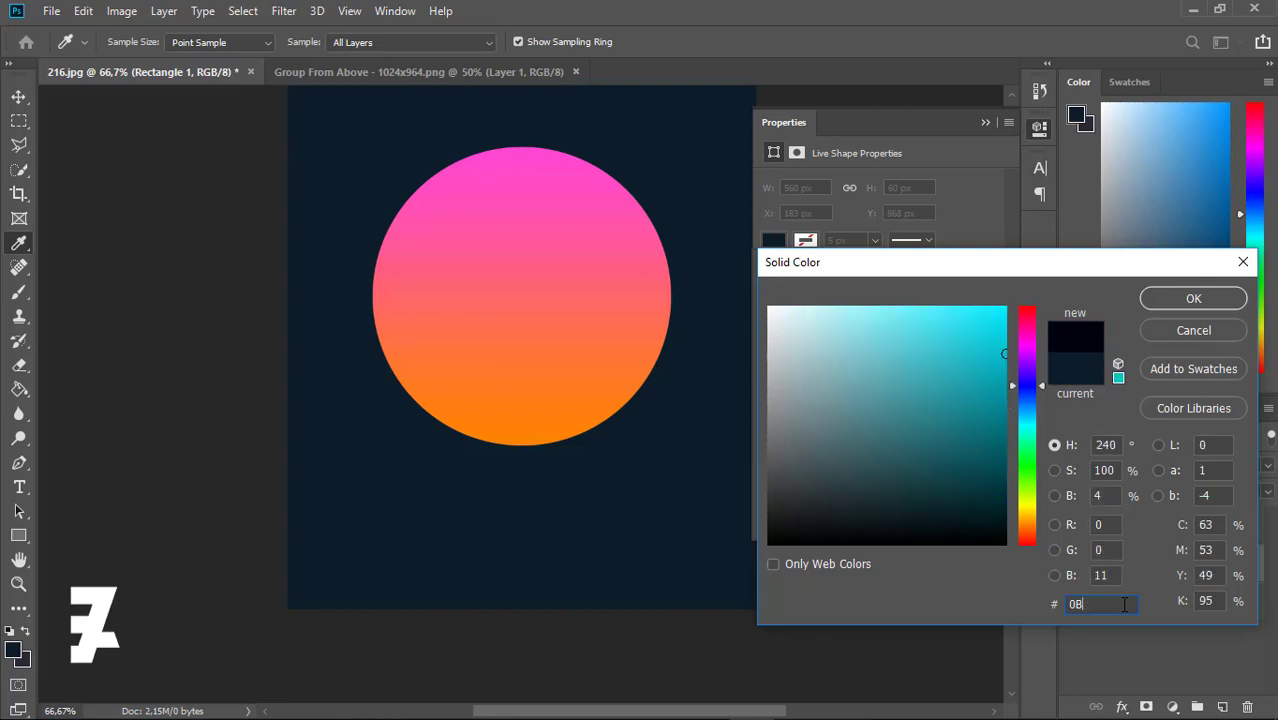
type("C2D")
key("Return")
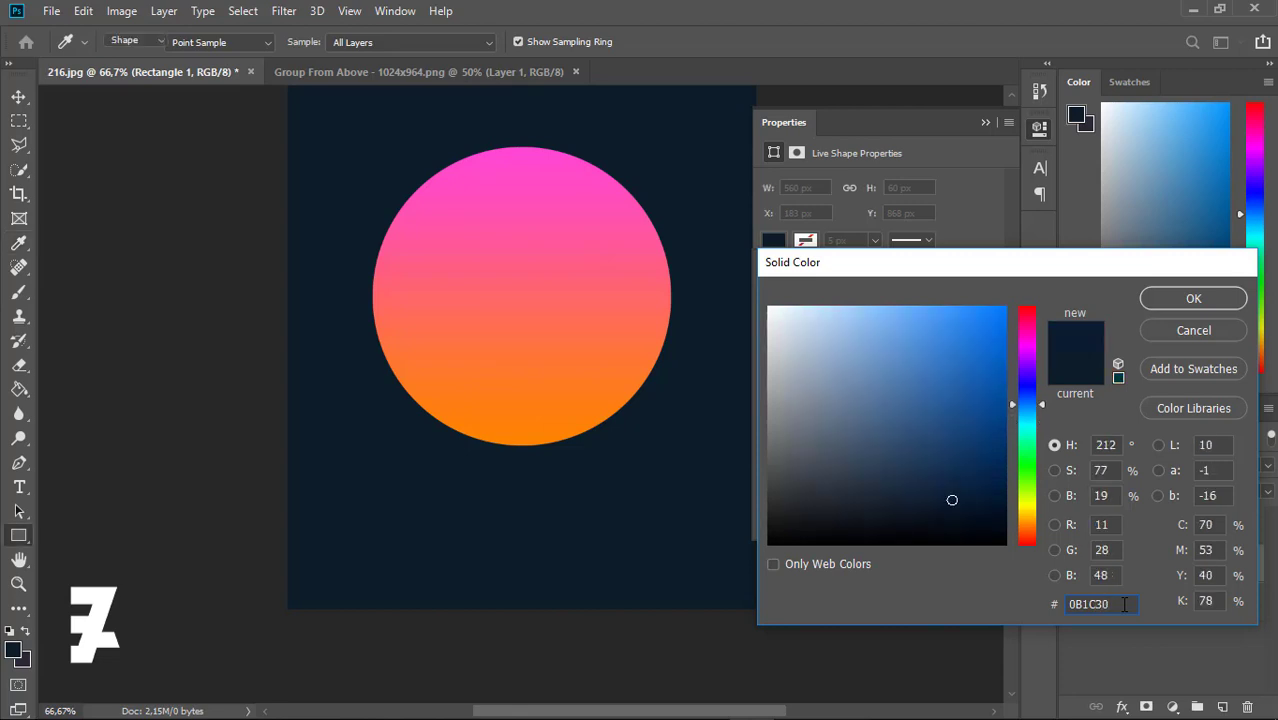
Centre the bar horizontally on the canvas and hide the navy Layer 1 background
left_click(988, 121)
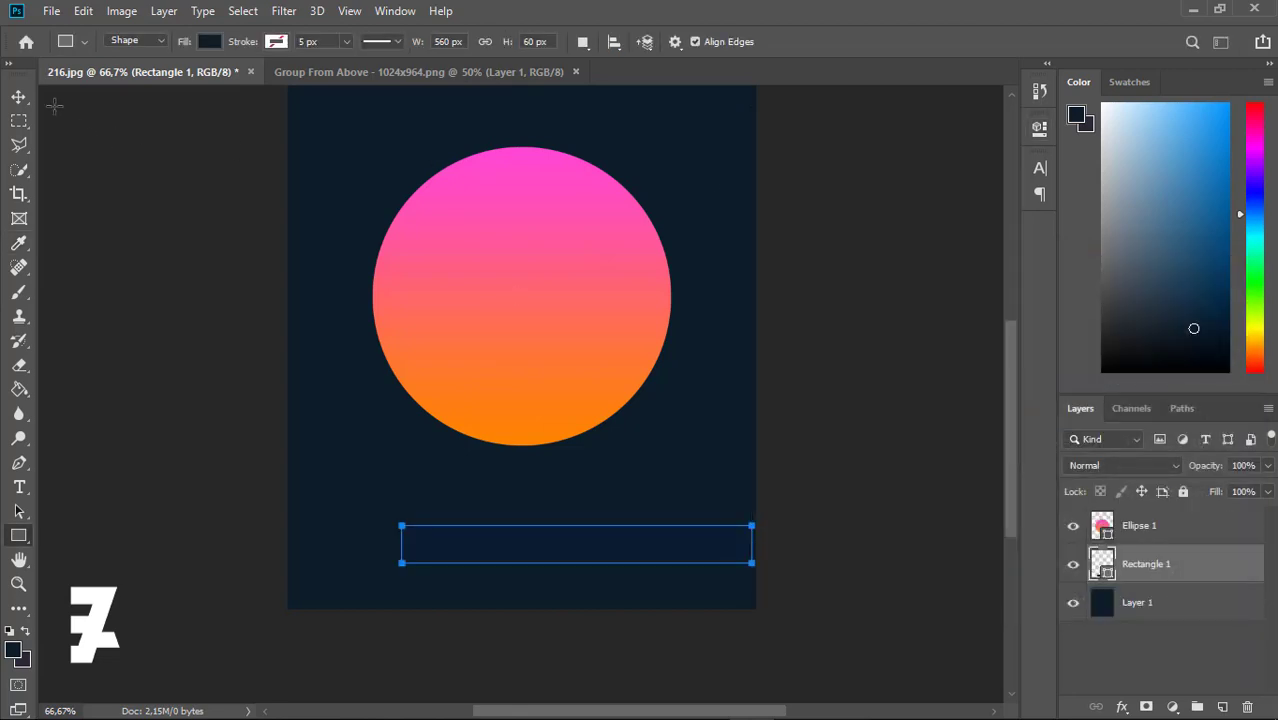
key("v")
key("ctrl+a")
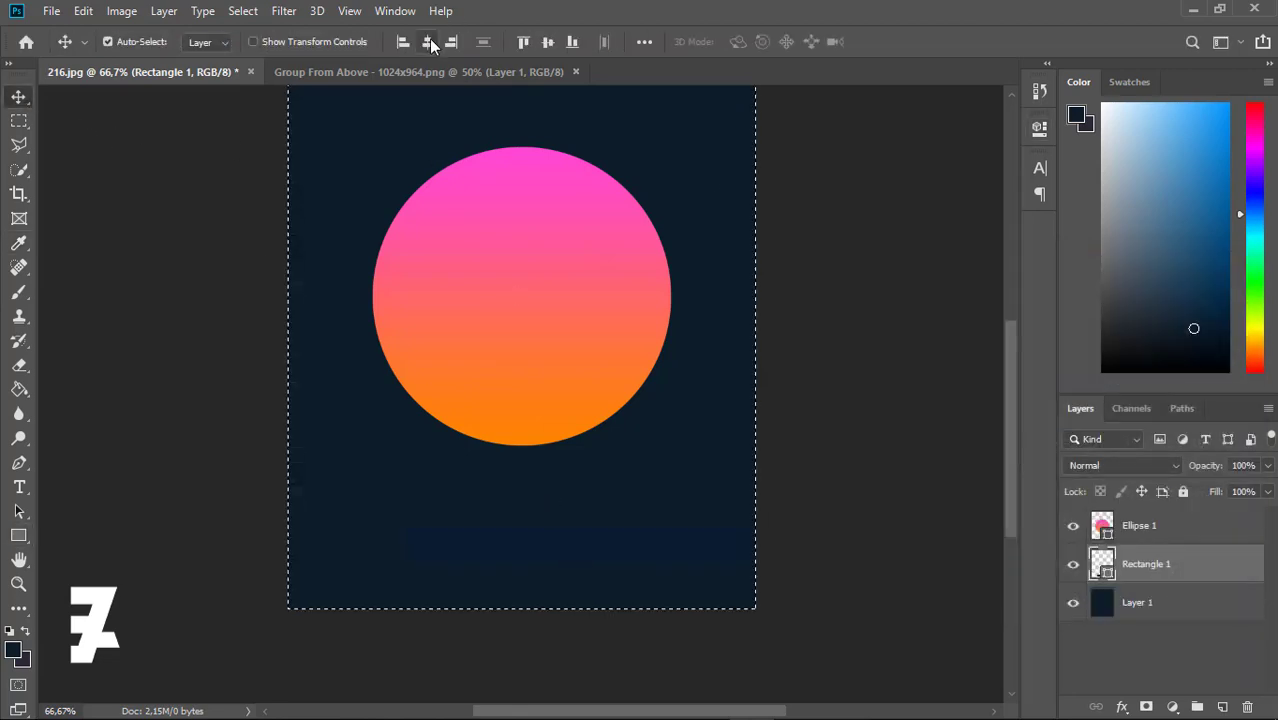
left_click(427, 42)
key("ctrl+d")
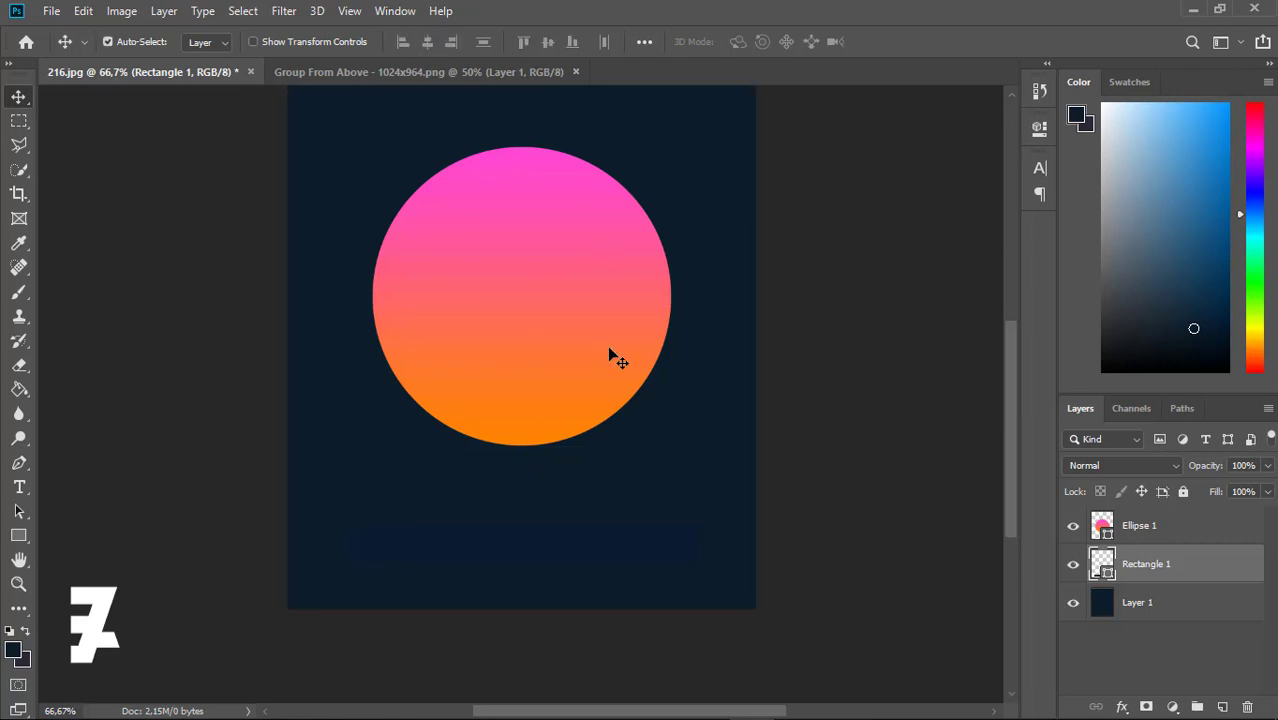
left_click(1073, 604)
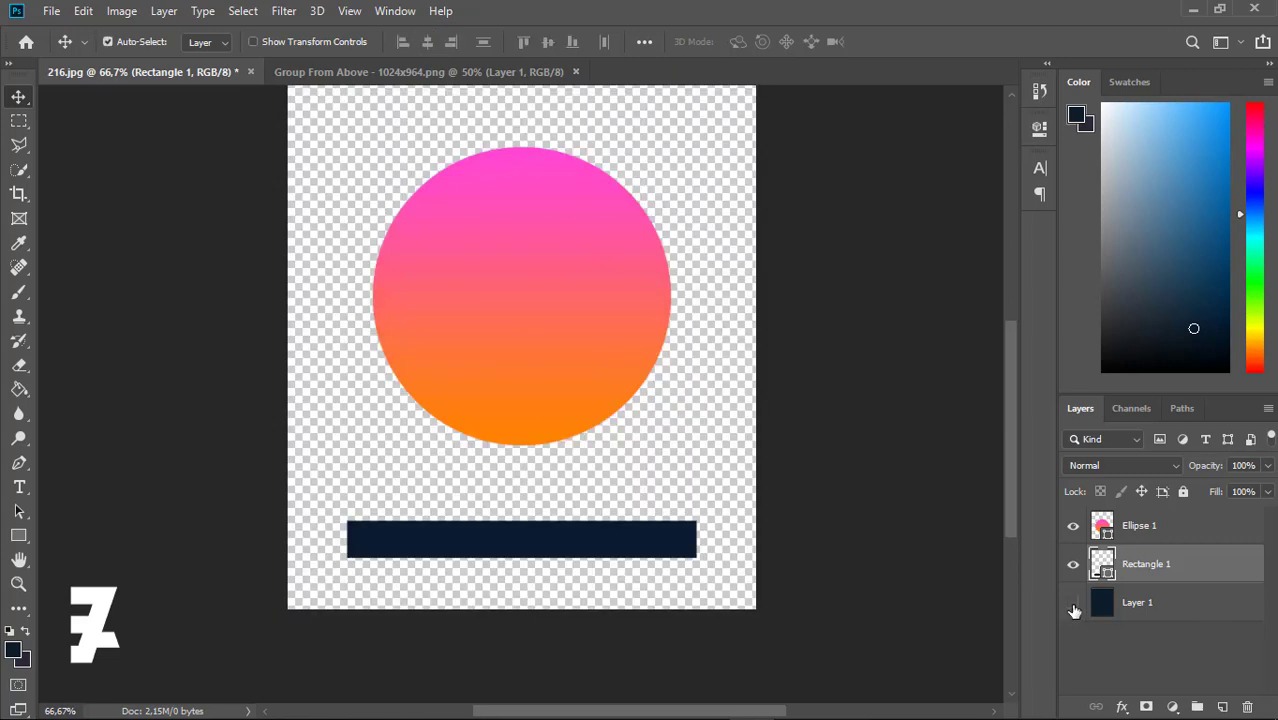
key("Up")
key("Up")
key("Up")
key("Up")
key("Up")
key("Up")
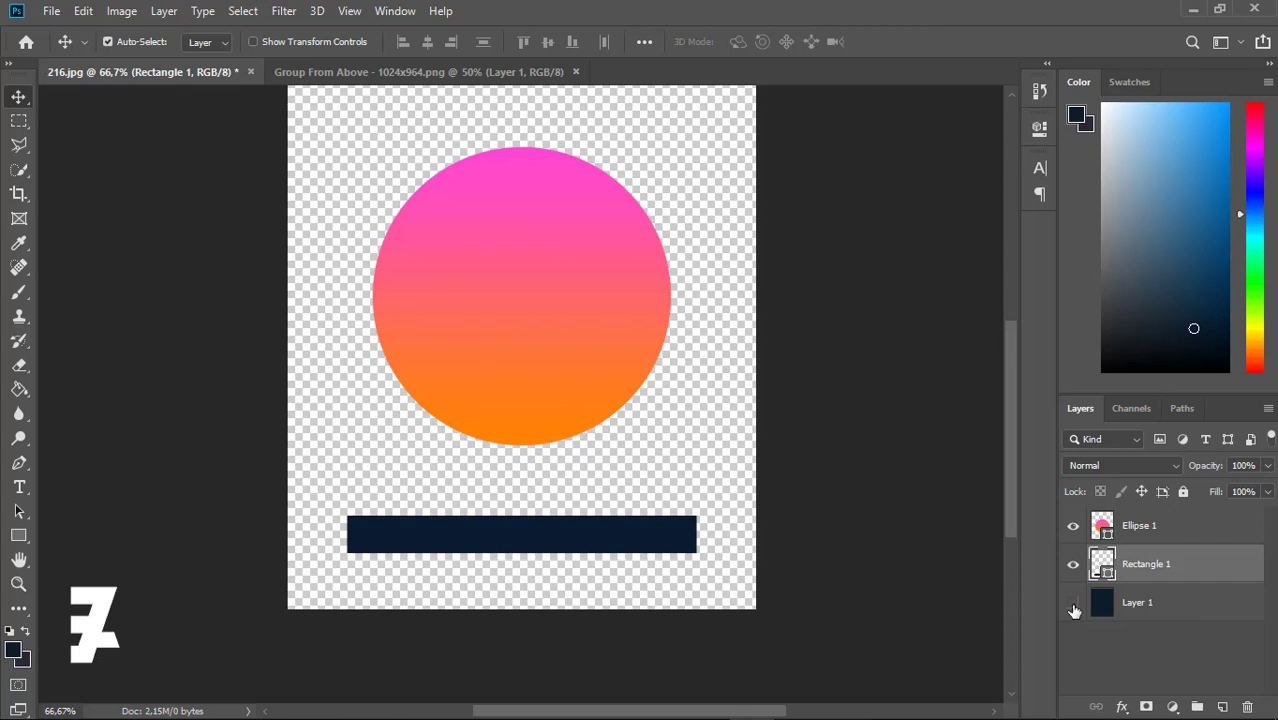
key("Down")
key("Down")
key("Down")
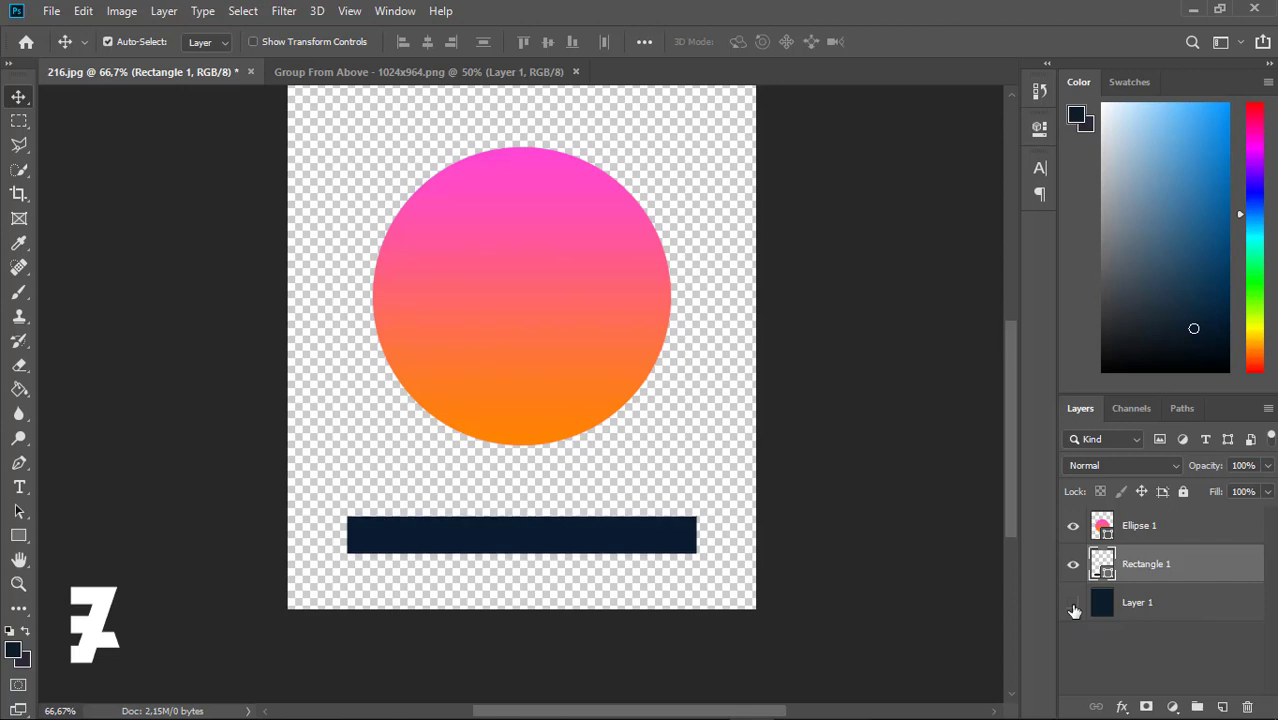
Apply a perspective transform that narrows the bar's top edge into a trapezoid
left_click(83, 11)
mouse_move(145, 438)
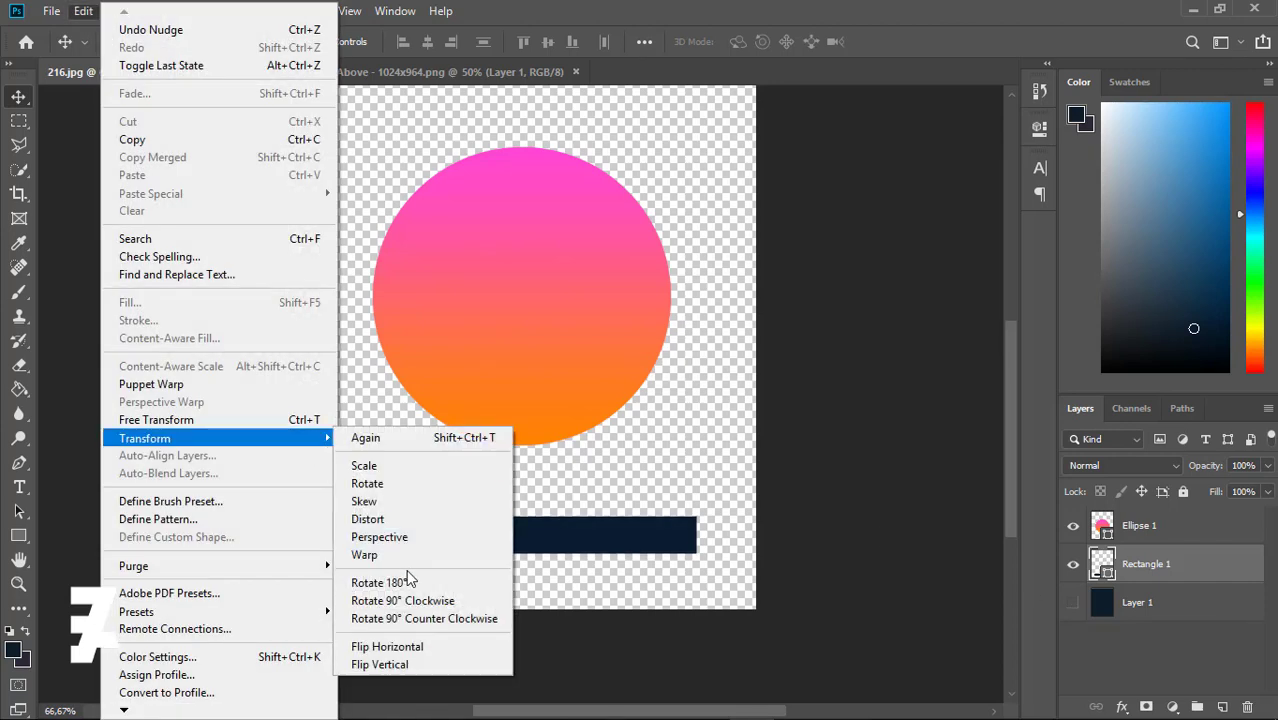
left_click(379, 537)
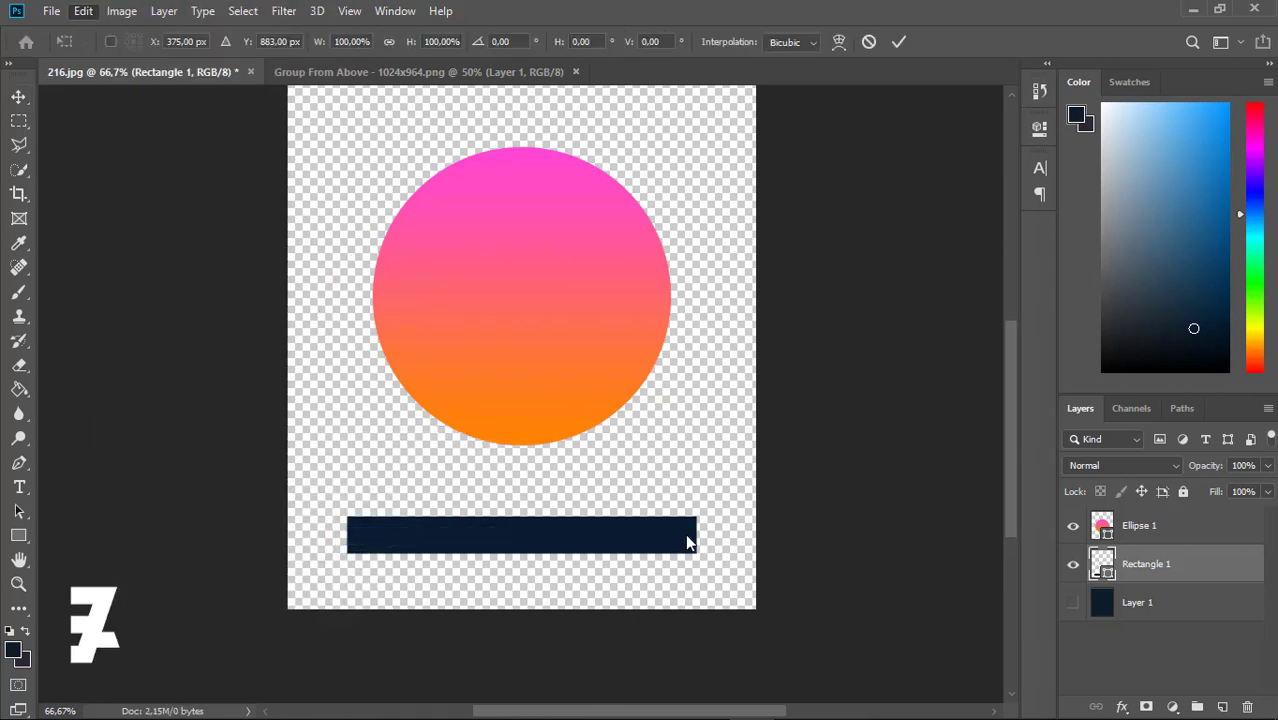
left_click_drag(697, 519, 631, 497)
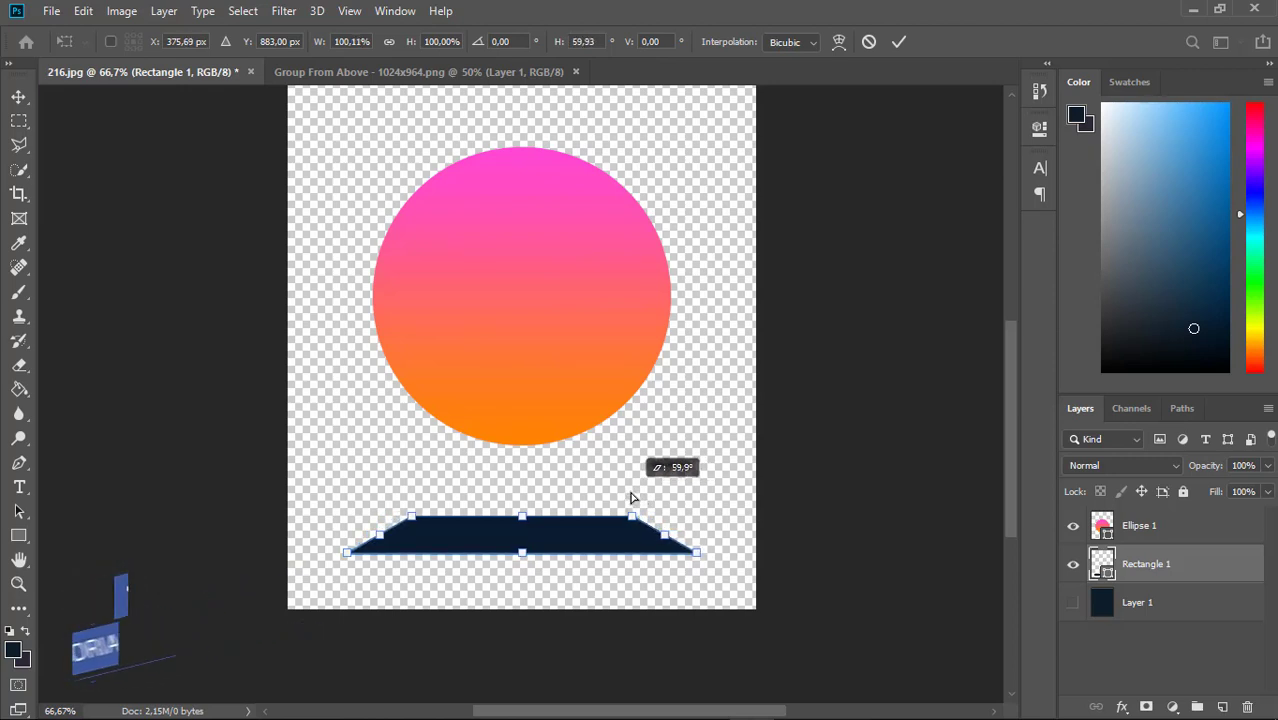
left_click(18, 97)
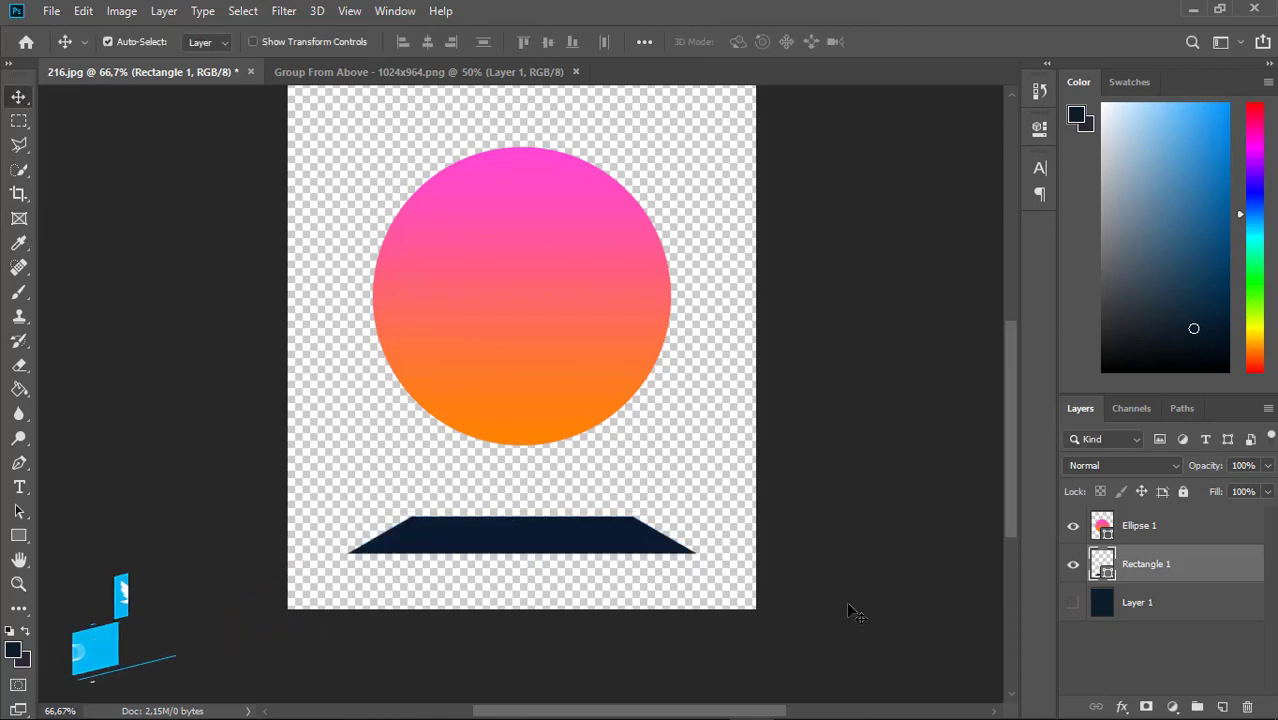
Duplicate the trapezoid, flip the copy upside down and move it toward the canvas top
key("ctrl+j")
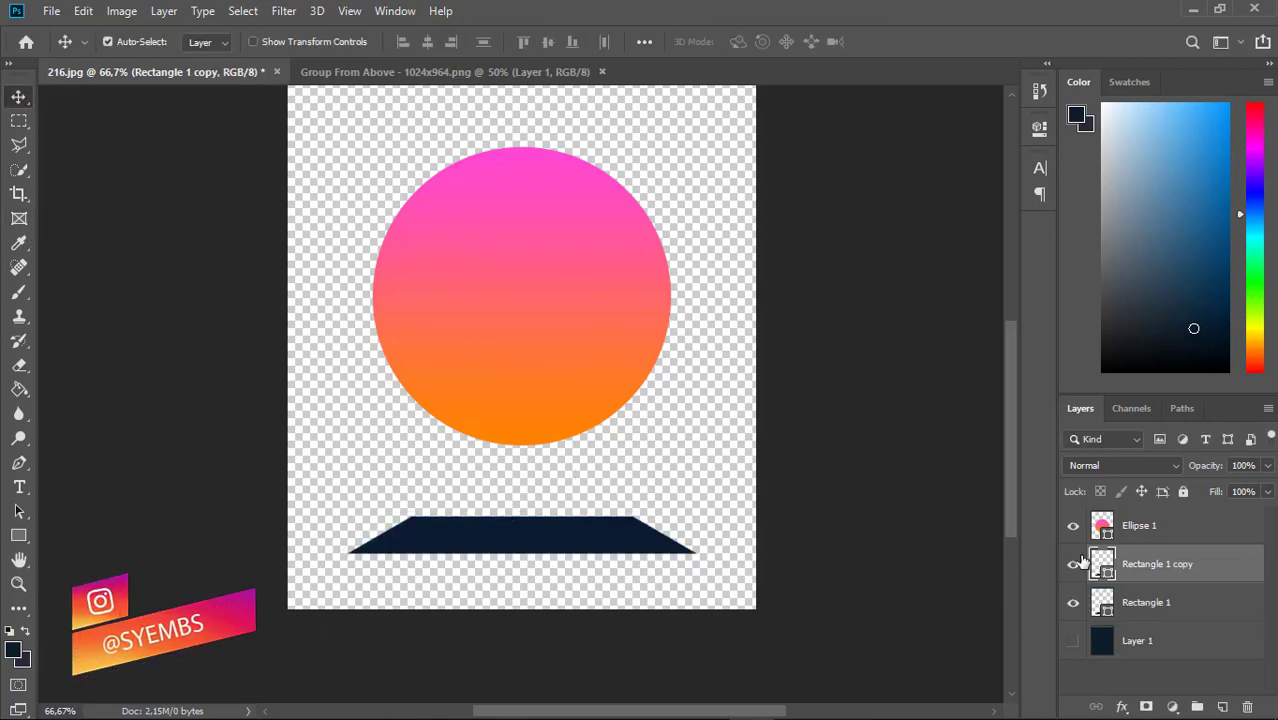
left_click(83, 11)
mouse_move(145, 438)
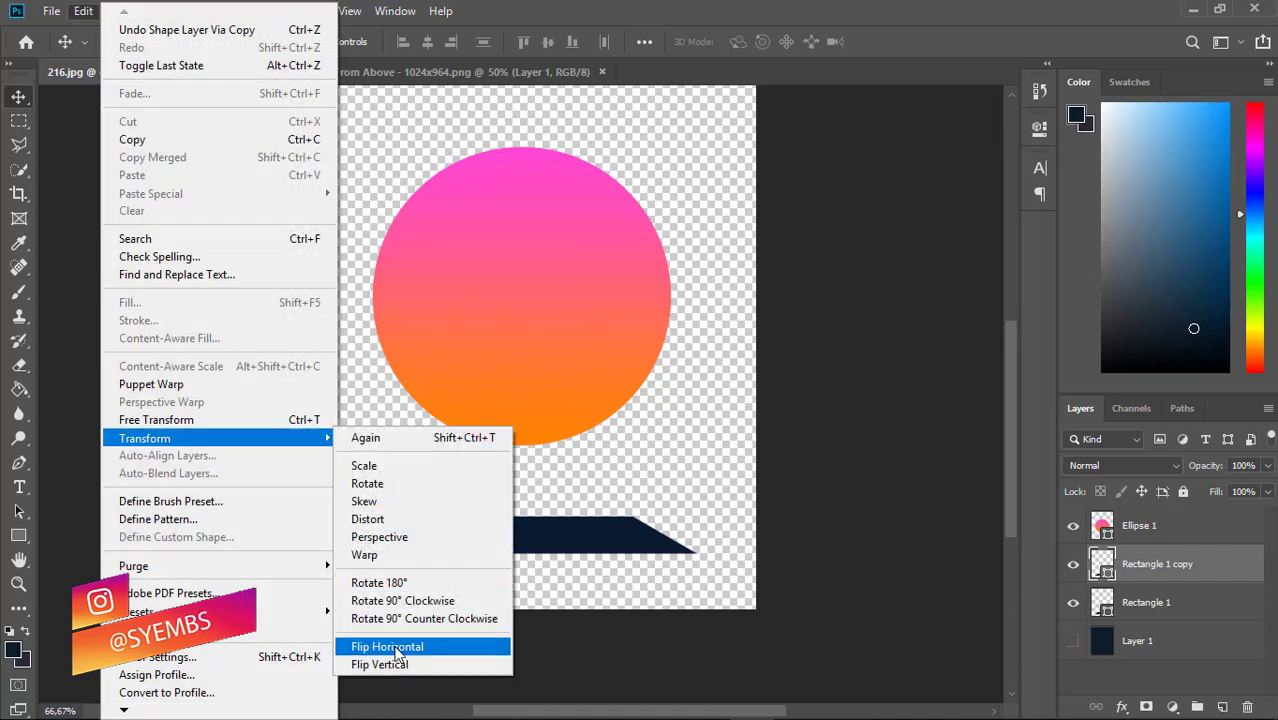
left_click(390, 664)
left_click_drag(438, 537, 367, 131)
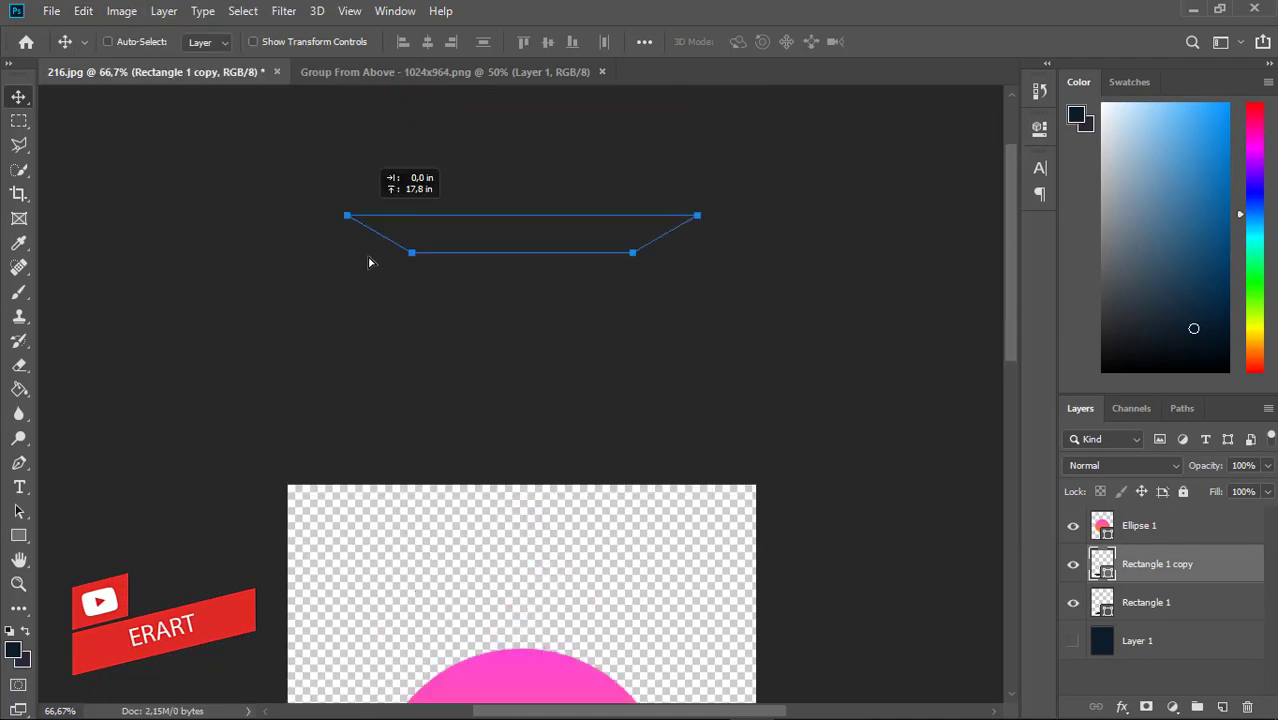
left_click_drag(367, 131, 367, 553)
left_click_drag(1010, 326, 1012, 440)
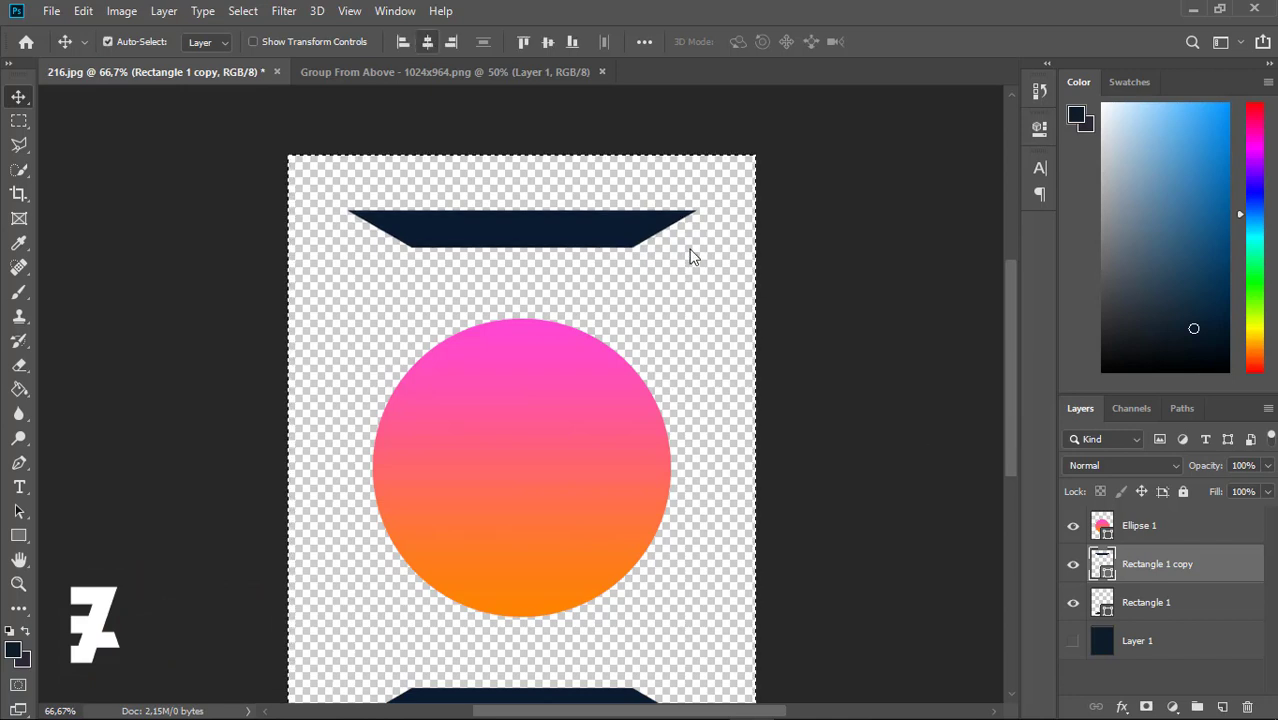
left_click_drag(1008, 317, 1014, 344)
Change the Rectangle 1 copy fill to white ffffff, then reselect Rectangle 1
double_click(1103, 565)
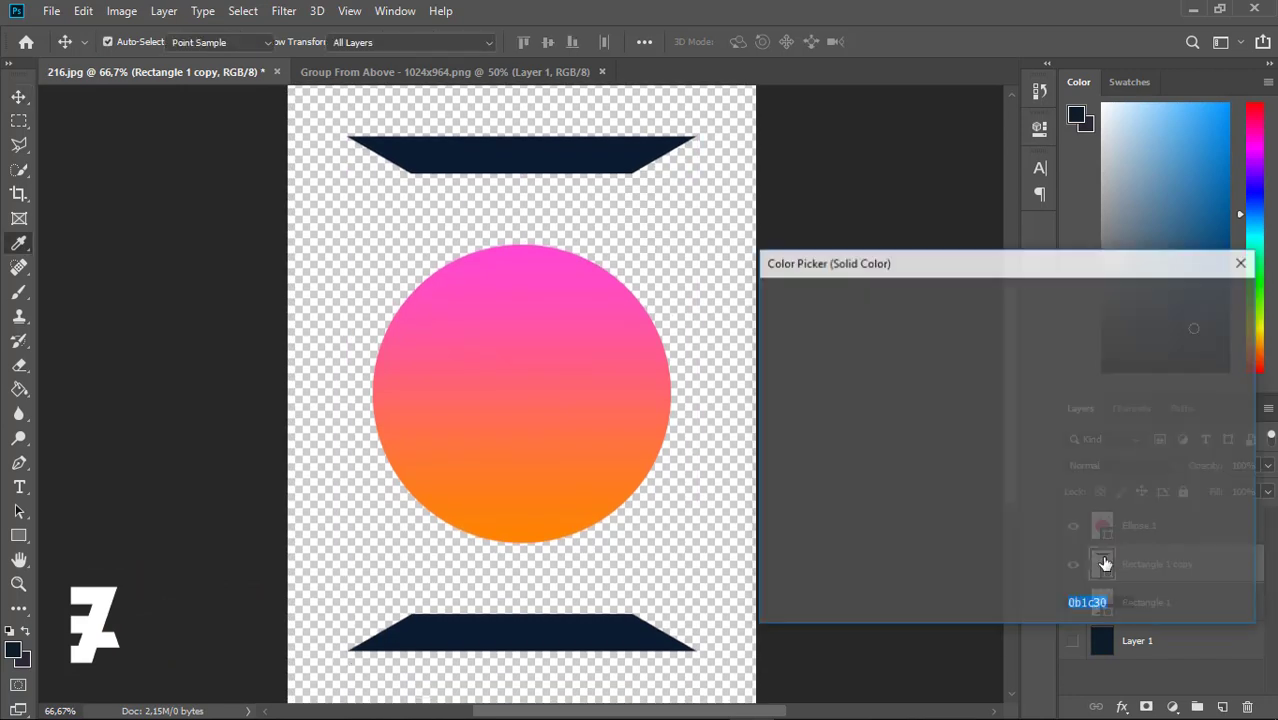
type("ffffff")
left_click(1176, 303)
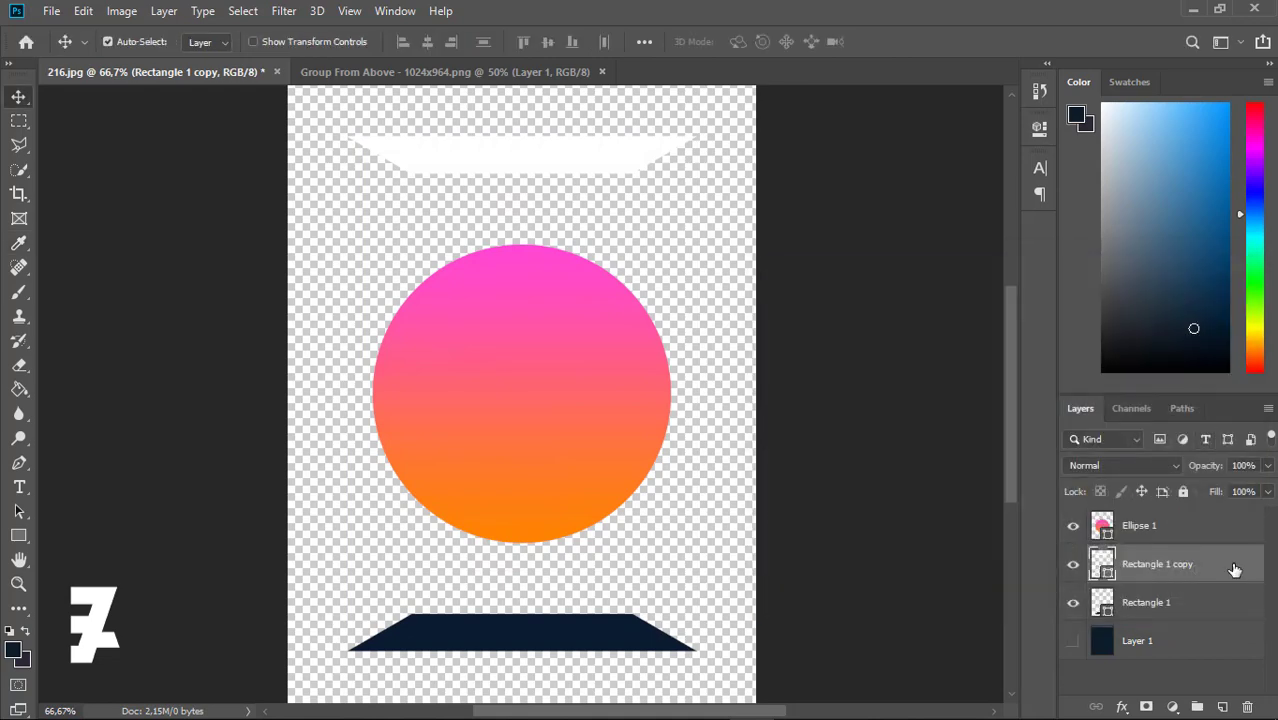
left_click(1200, 602)
left_click_drag(1007, 403, 1015, 440)
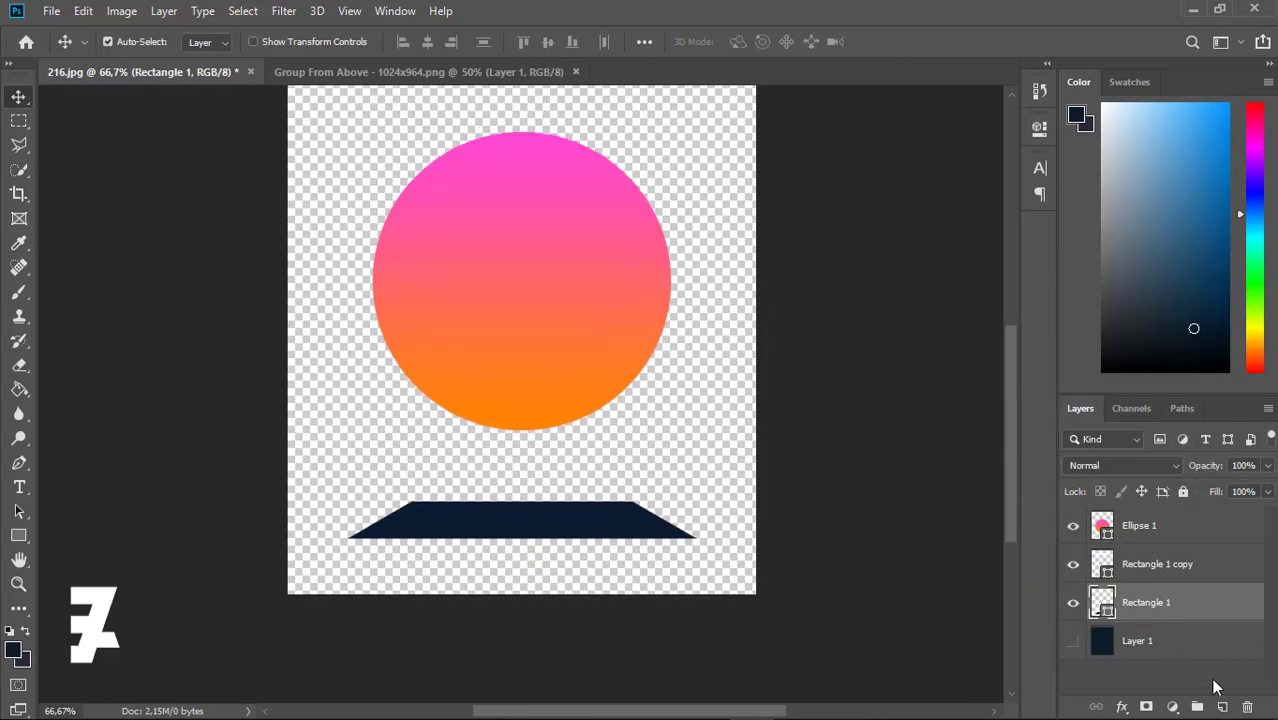
Add a new Layer 2 clipped to the Rectangle 1 trapezoid
left_click(1222, 706)
right_click(1160, 602)
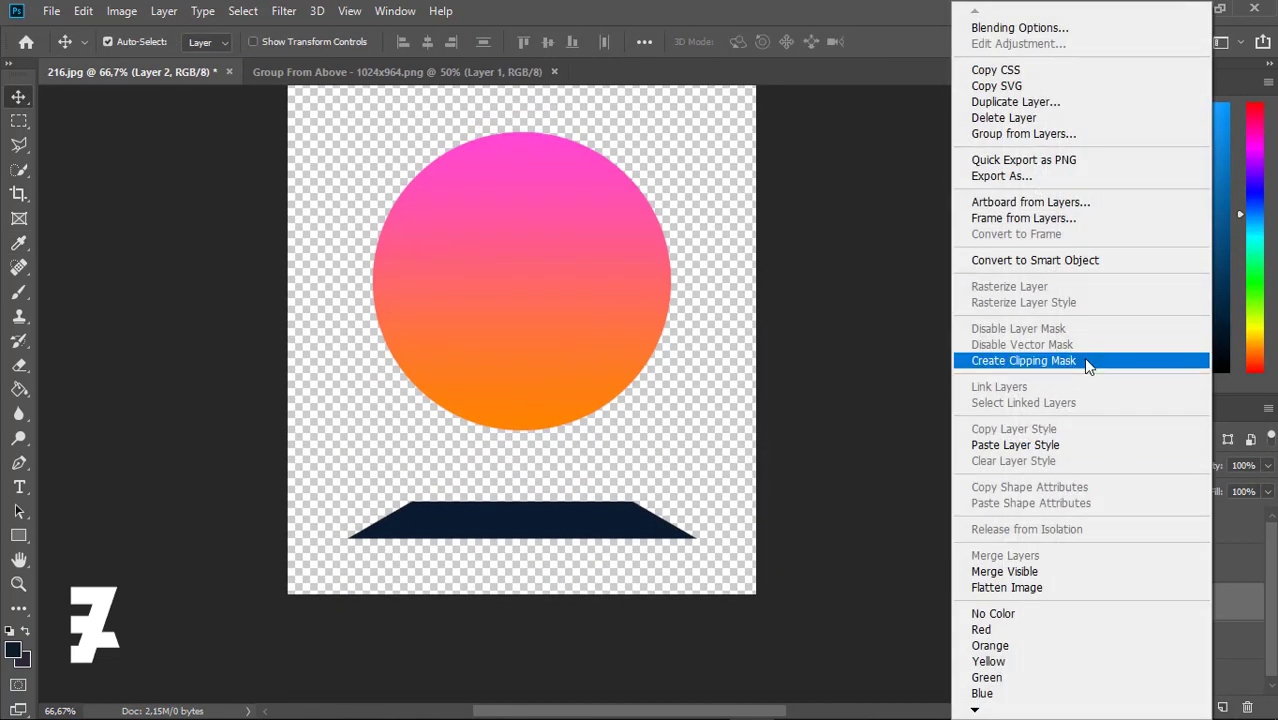
left_click(1083, 357)
scroll(1011, 468, "down", 3)
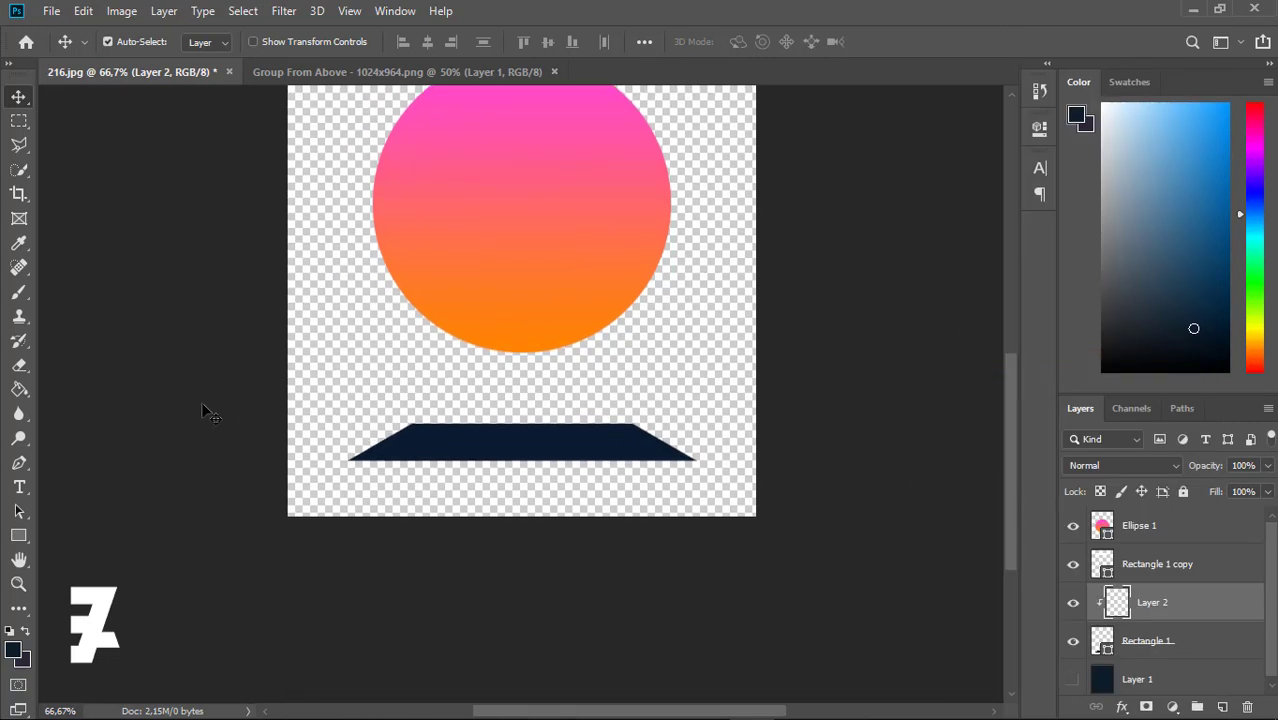
Select a triangle over the trapezoid's left end with the Polygonal Lasso
left_click(19, 145)
key("ctrl+plus")
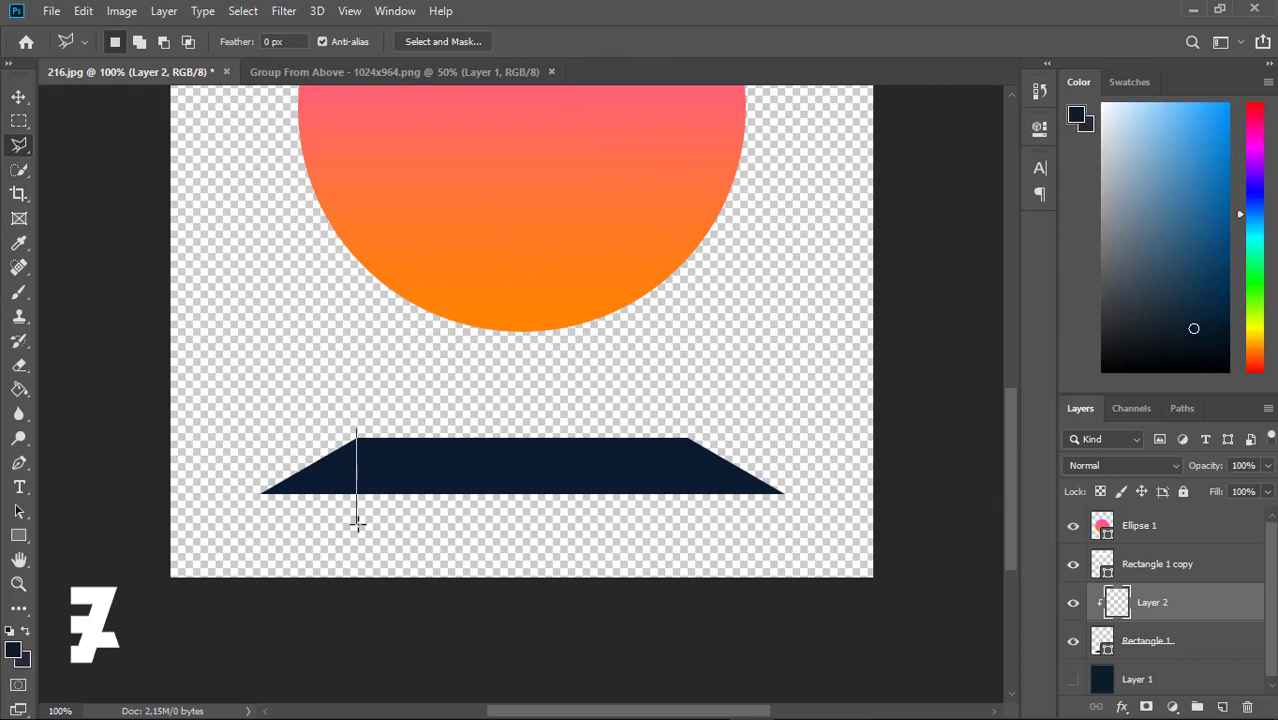
left_click(250, 500)
left_click(356, 430)
Fill the triangle with near-black 030909, deselect, and duplicate Layer 2
left_click(14, 652)
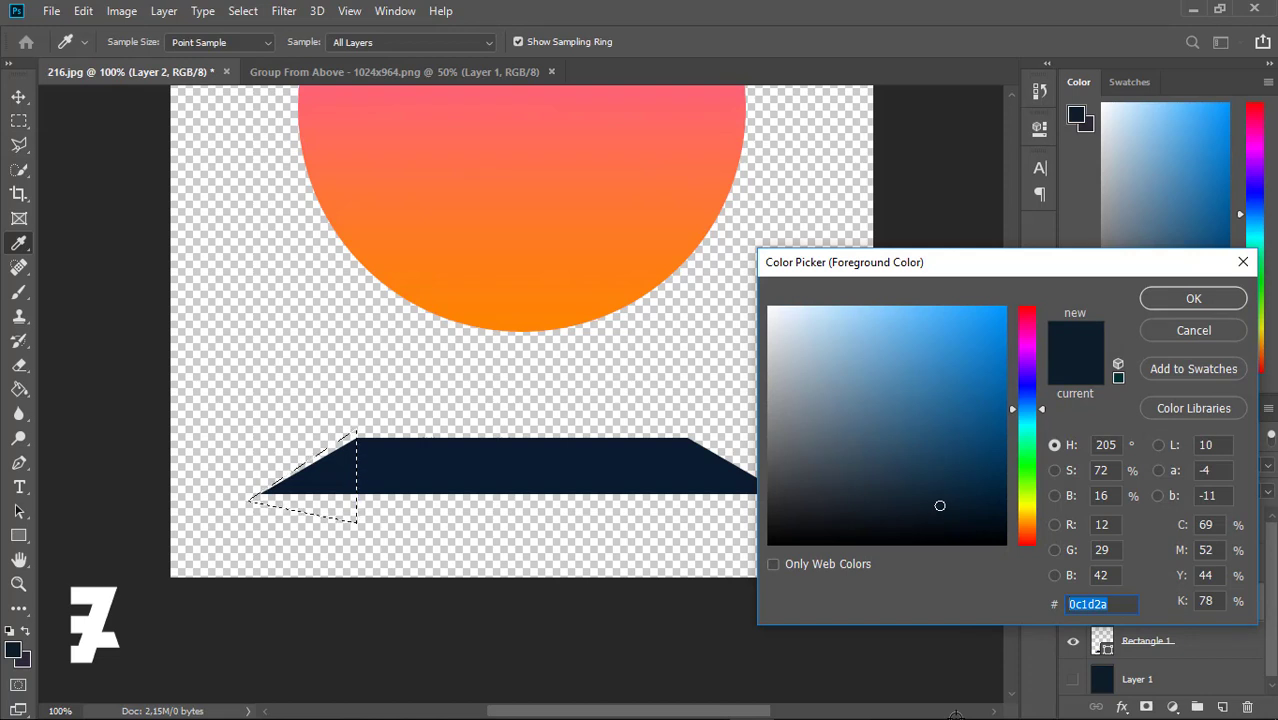
type("030")
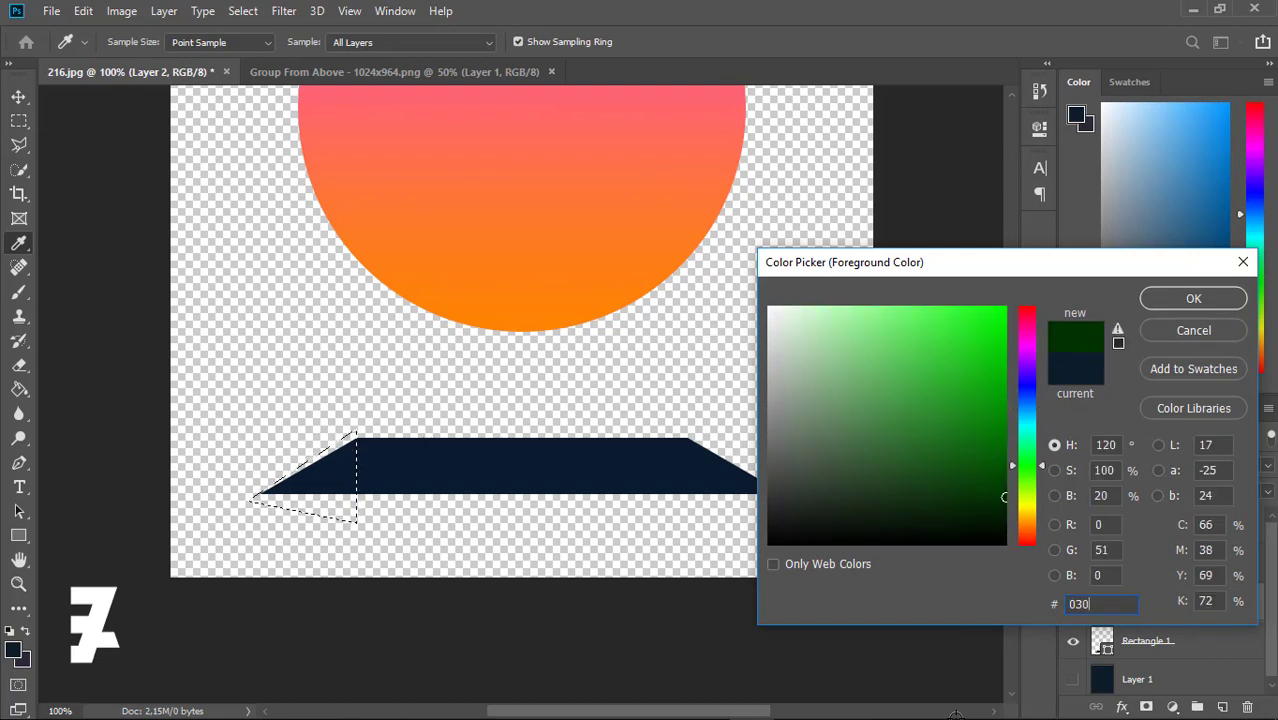
type("909")
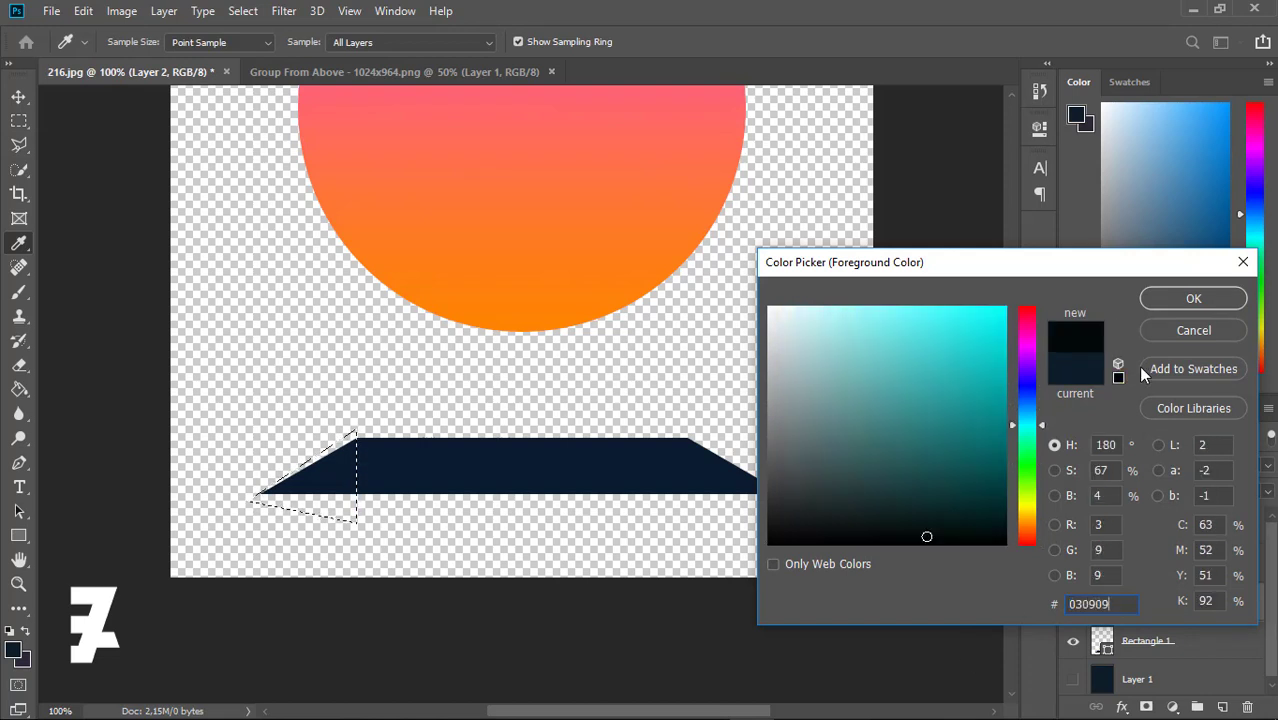
left_click(1160, 302)
key("g")
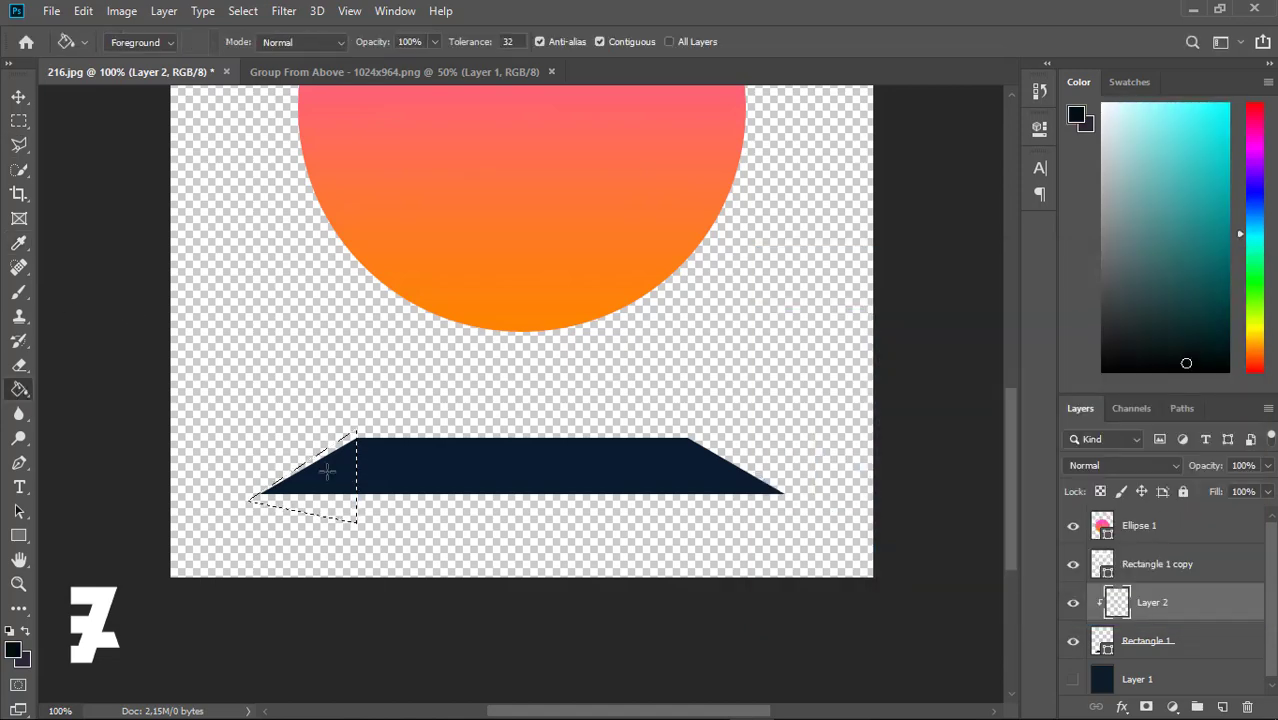
left_click(327, 471)
key("ctrl+d")
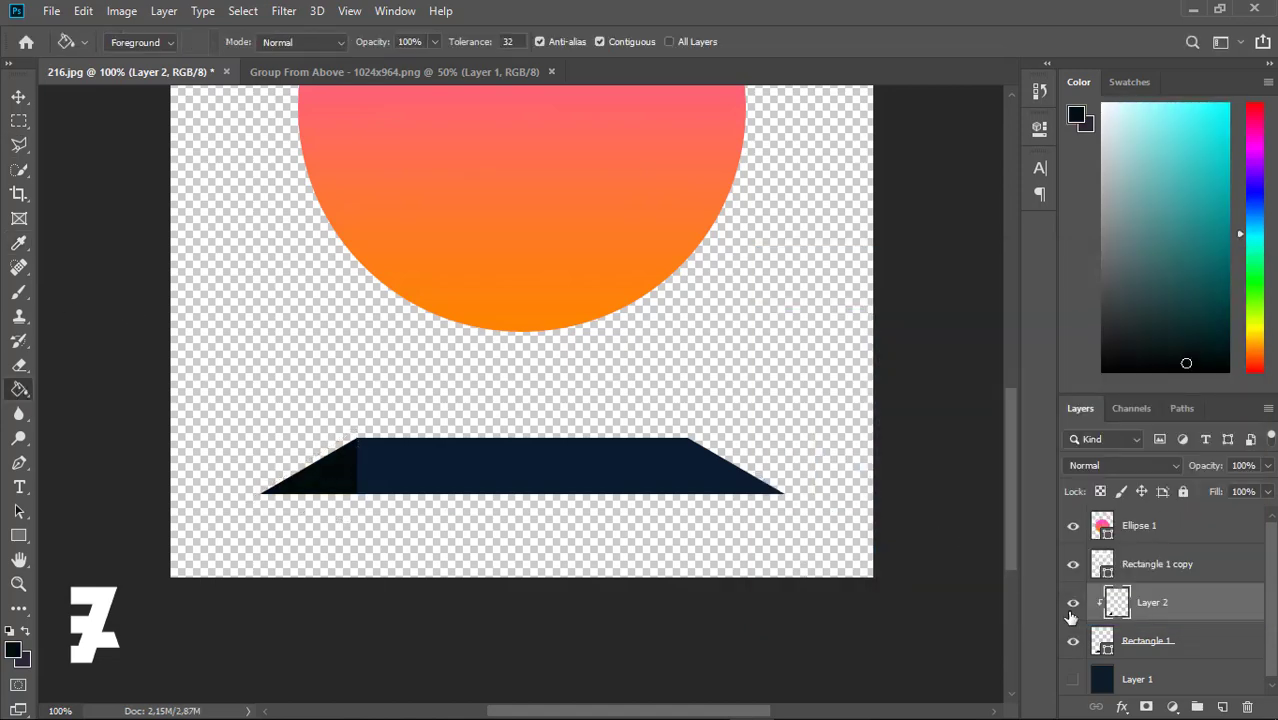
key("ctrl+j")
Clip the triangle copy, flip it, and move it to the trapezoid's right end
right_click(1198, 608)
left_click(1068, 362)
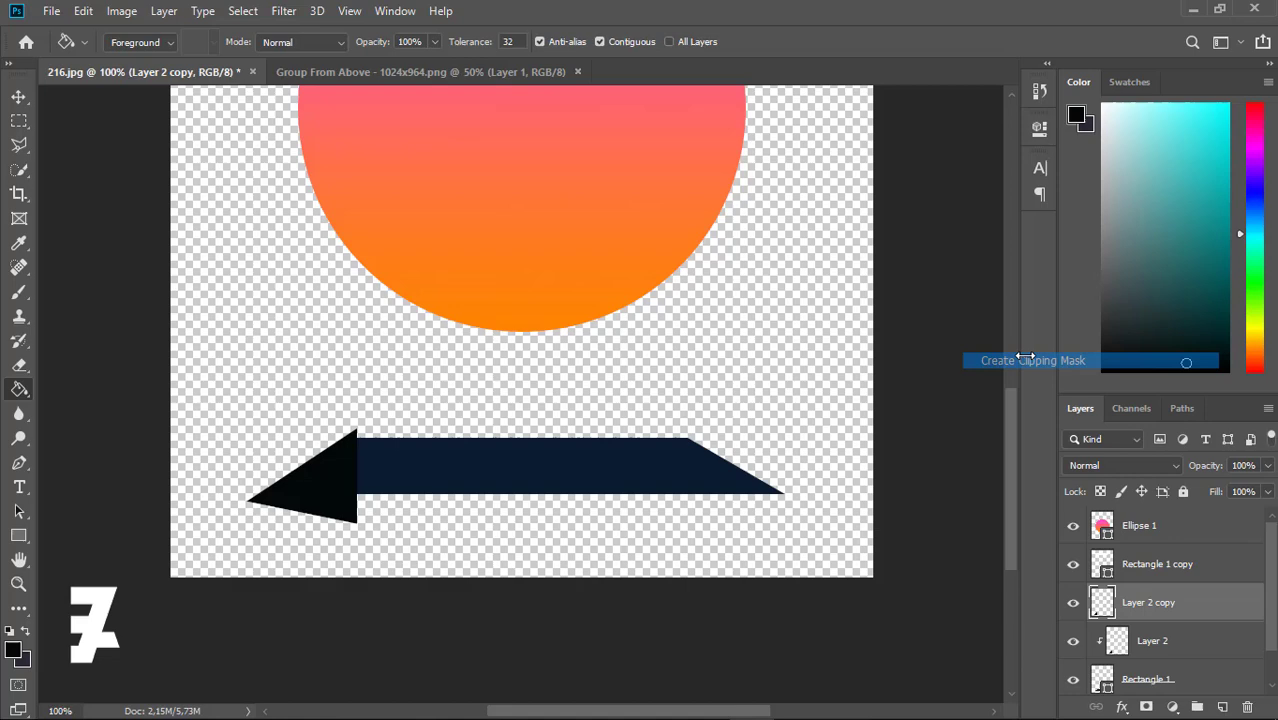
left_click(88, 14)
mouse_move(145, 438)
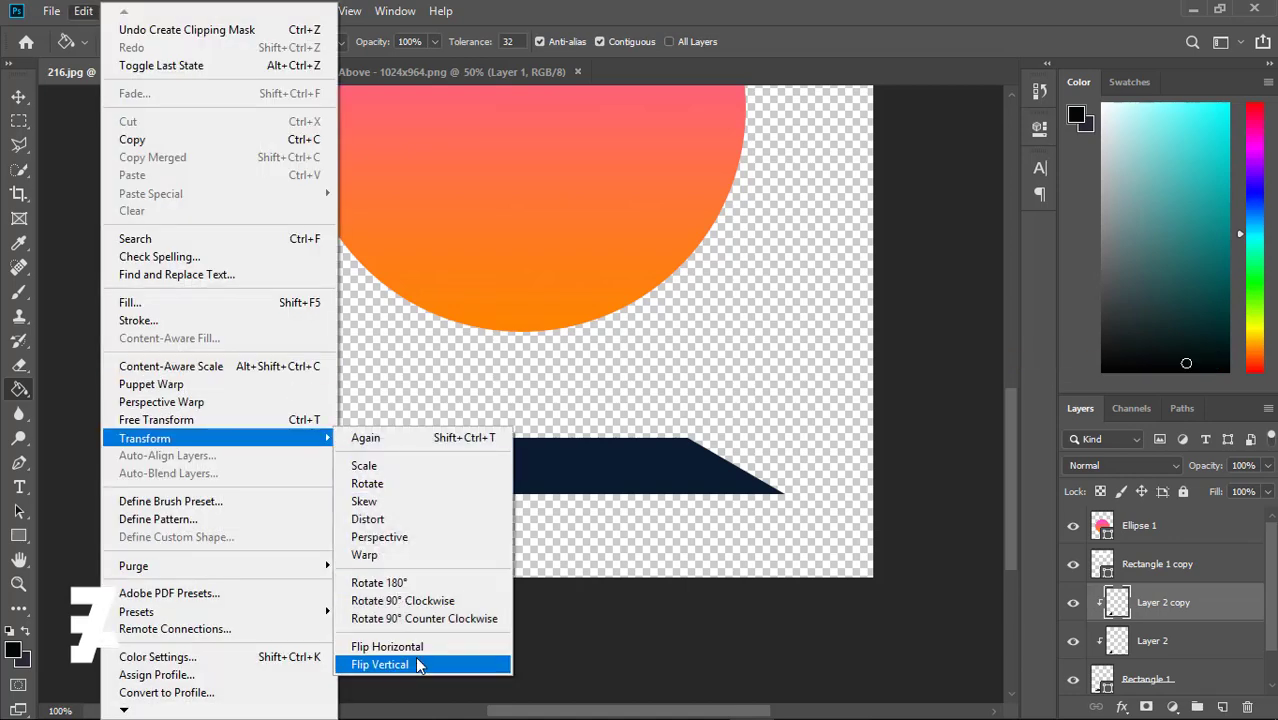
left_click(419, 665)
left_click(83, 14)
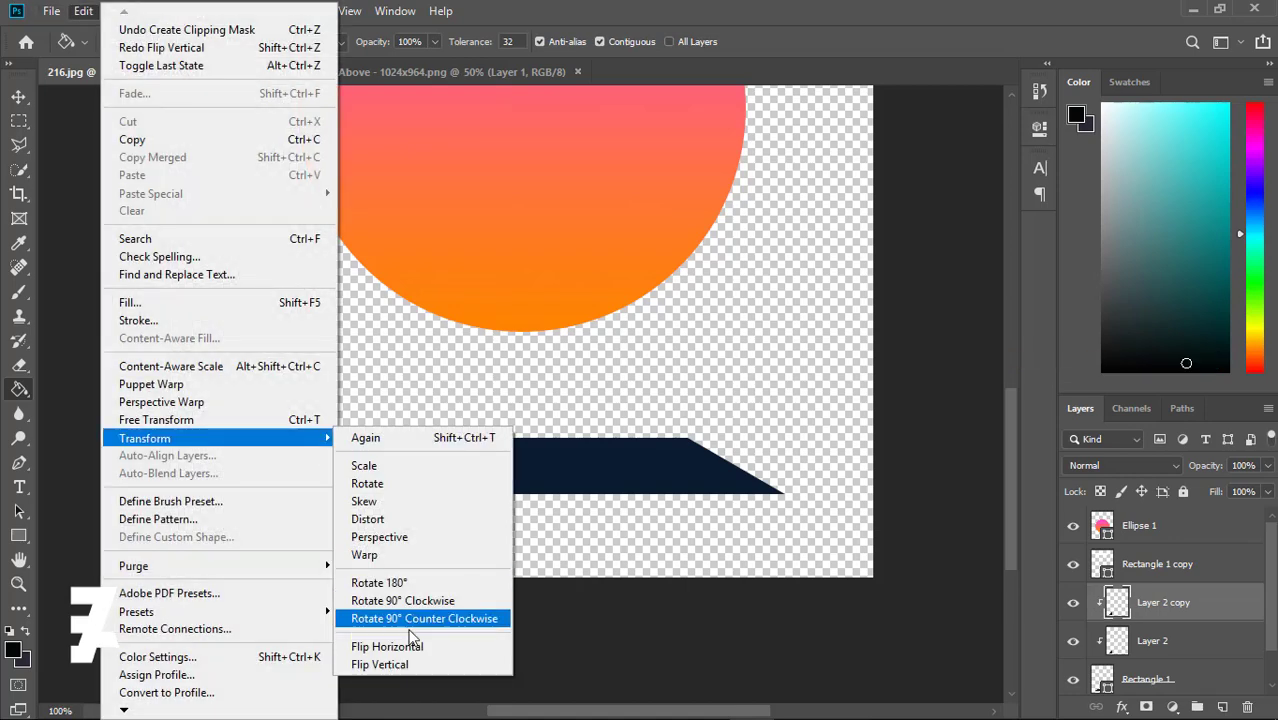
left_click(420, 643)
key("v")
left_click_drag(335, 478, 769, 481)
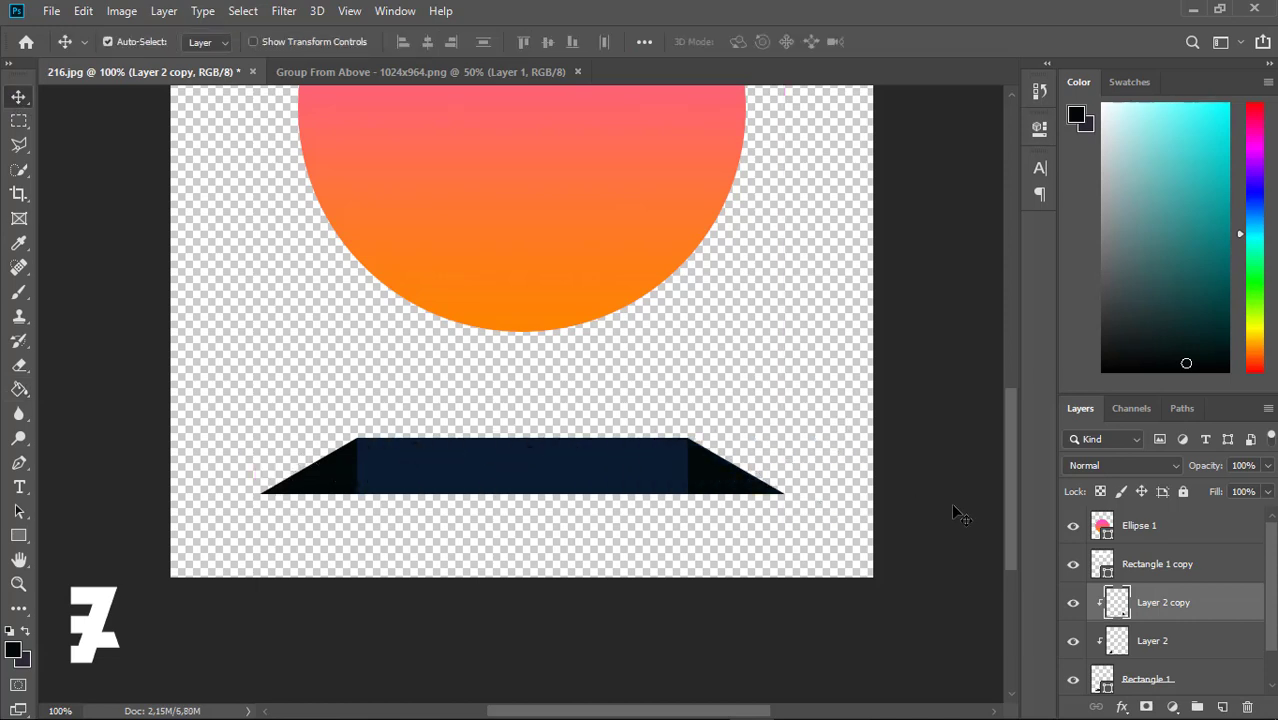
Add a clipped Layer 3 and pick the Foreground to Background gradient
scroll(1243, 600, "down", 1)
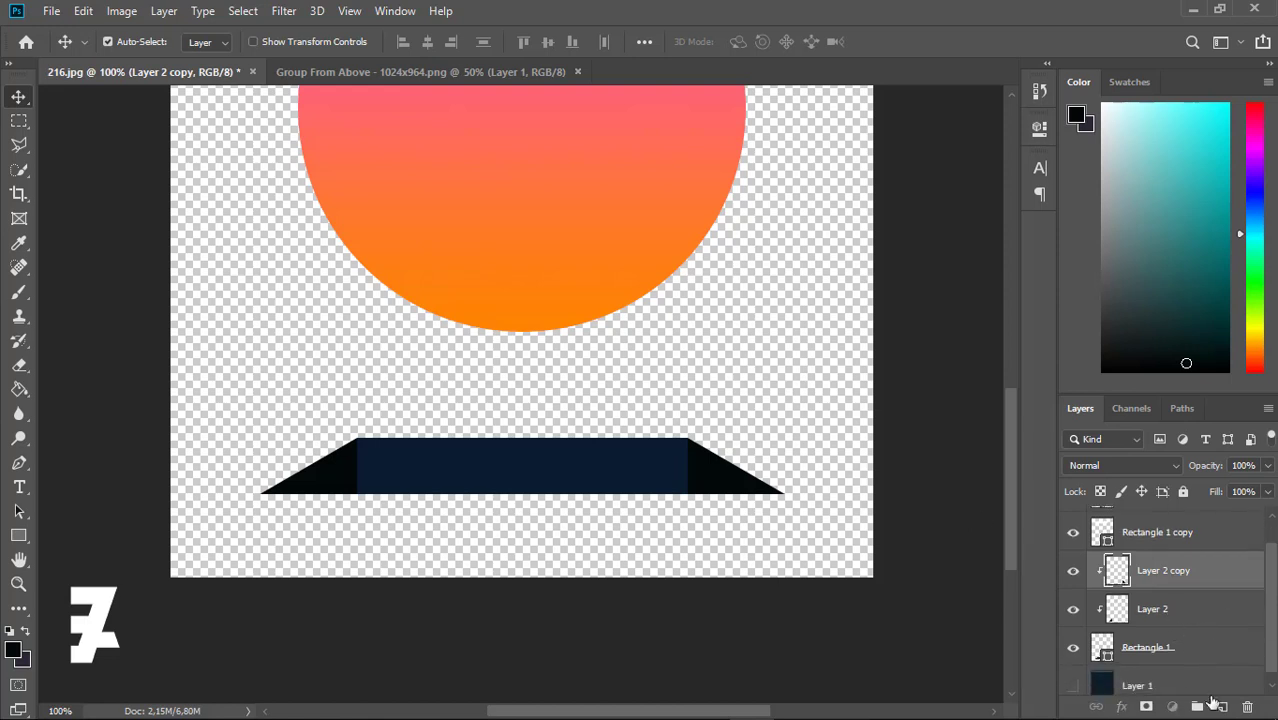
left_click(1212, 645)
left_click(1222, 707)
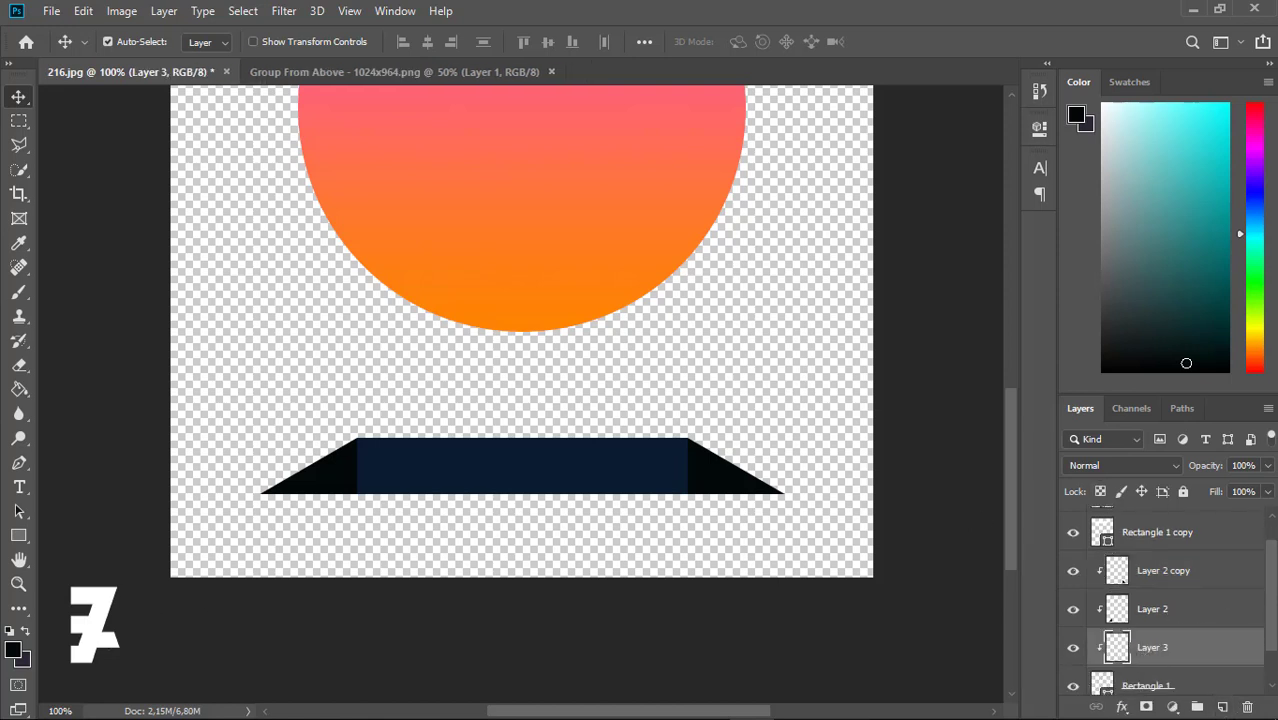
right_click(19, 389)
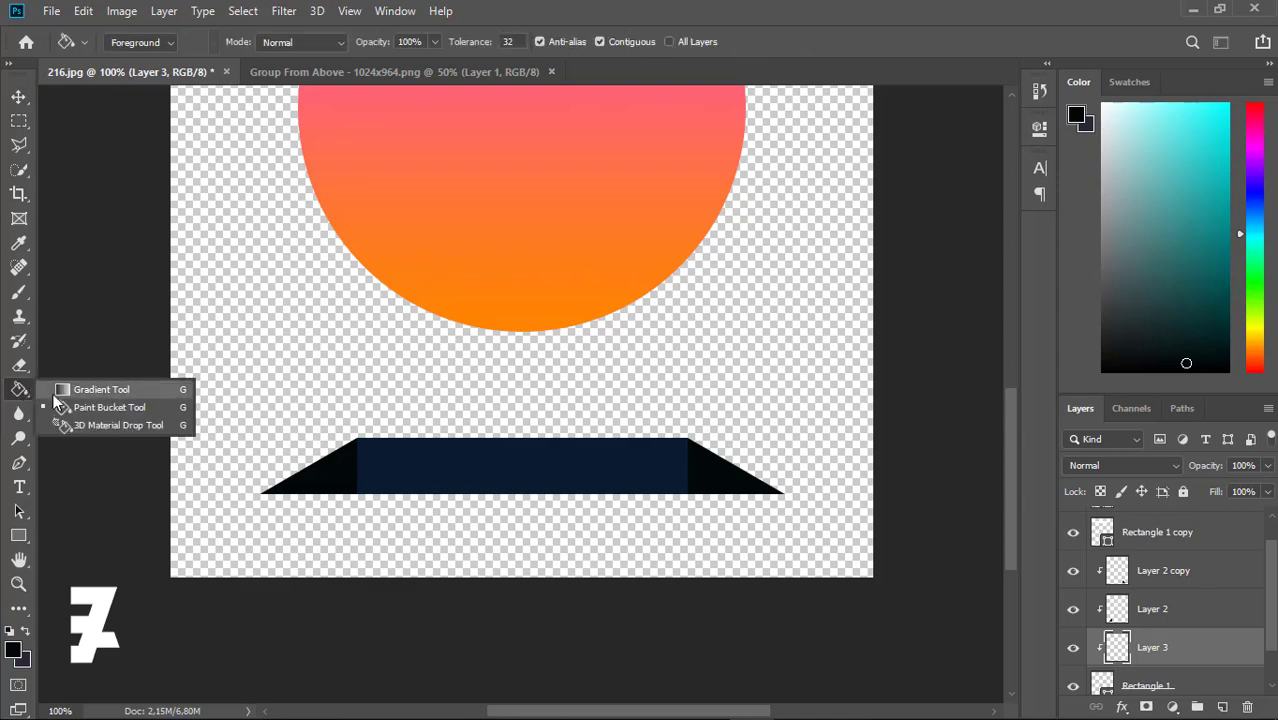
left_click(57, 381)
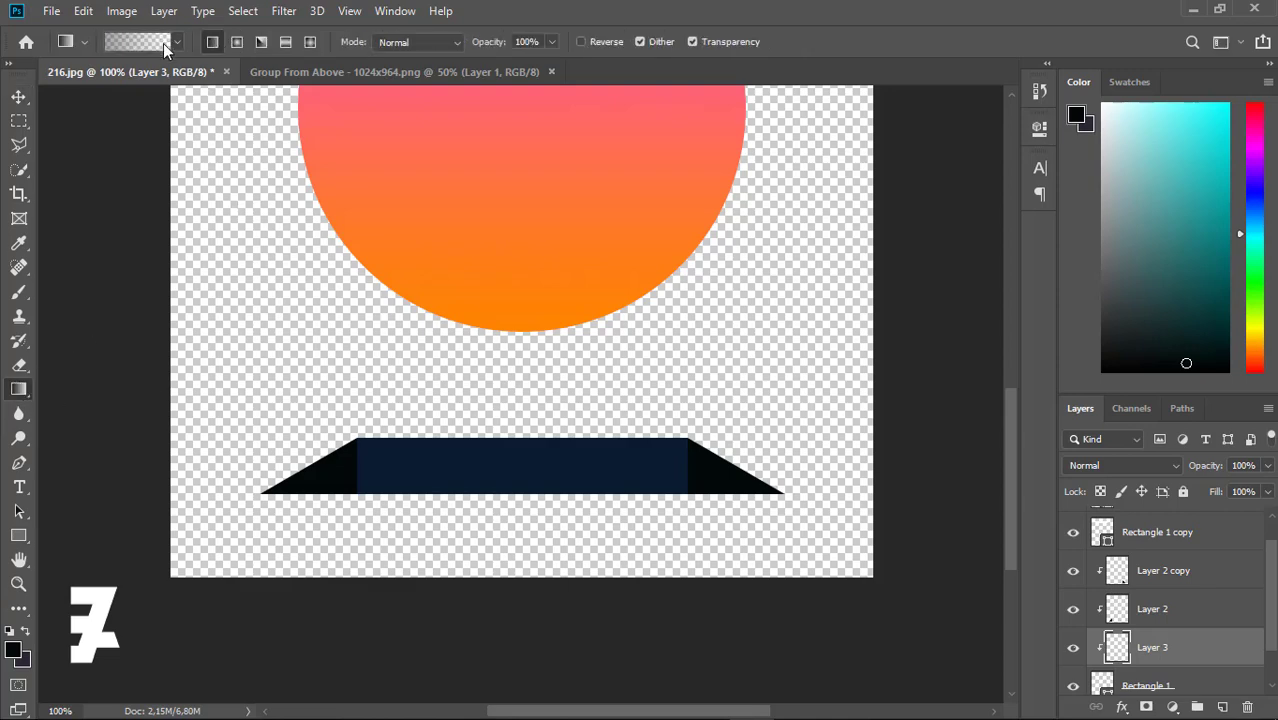
left_click(160, 44)
left_click(614, 176)
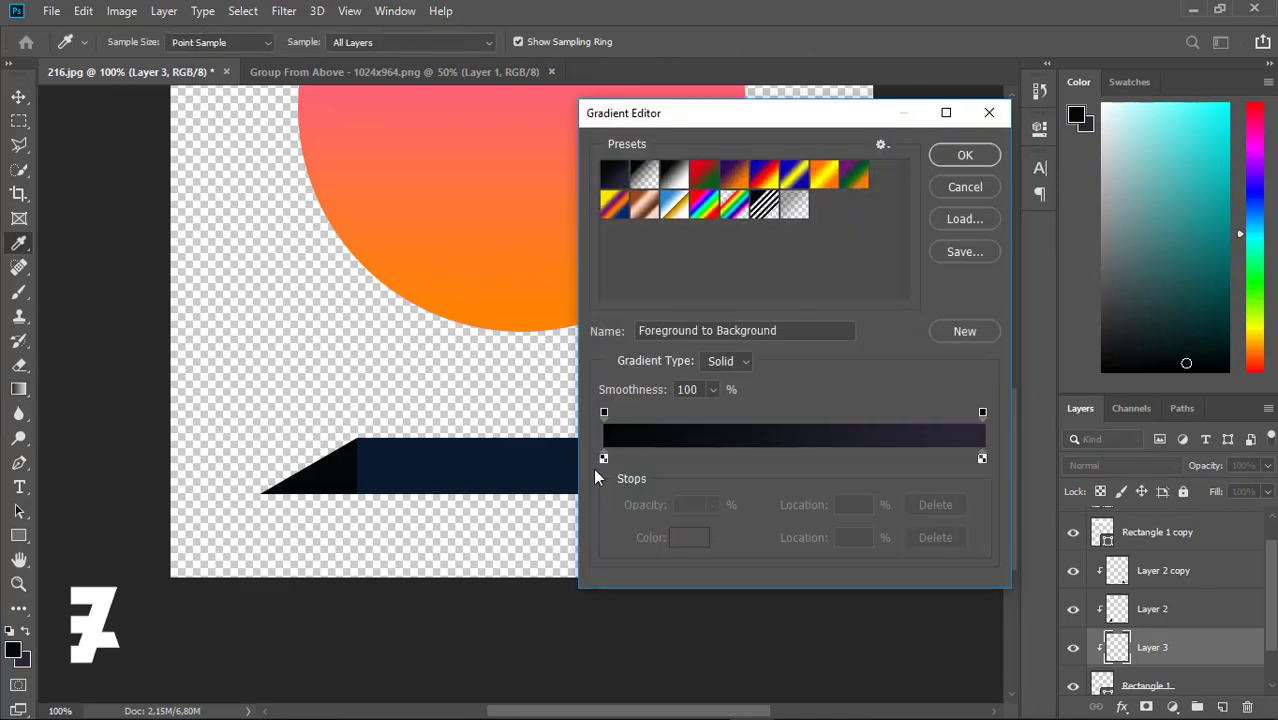
Set the gradient stops to navy and black and drag it vertically across the trapezoid
double_click(979, 461)
left_click(770, 618)
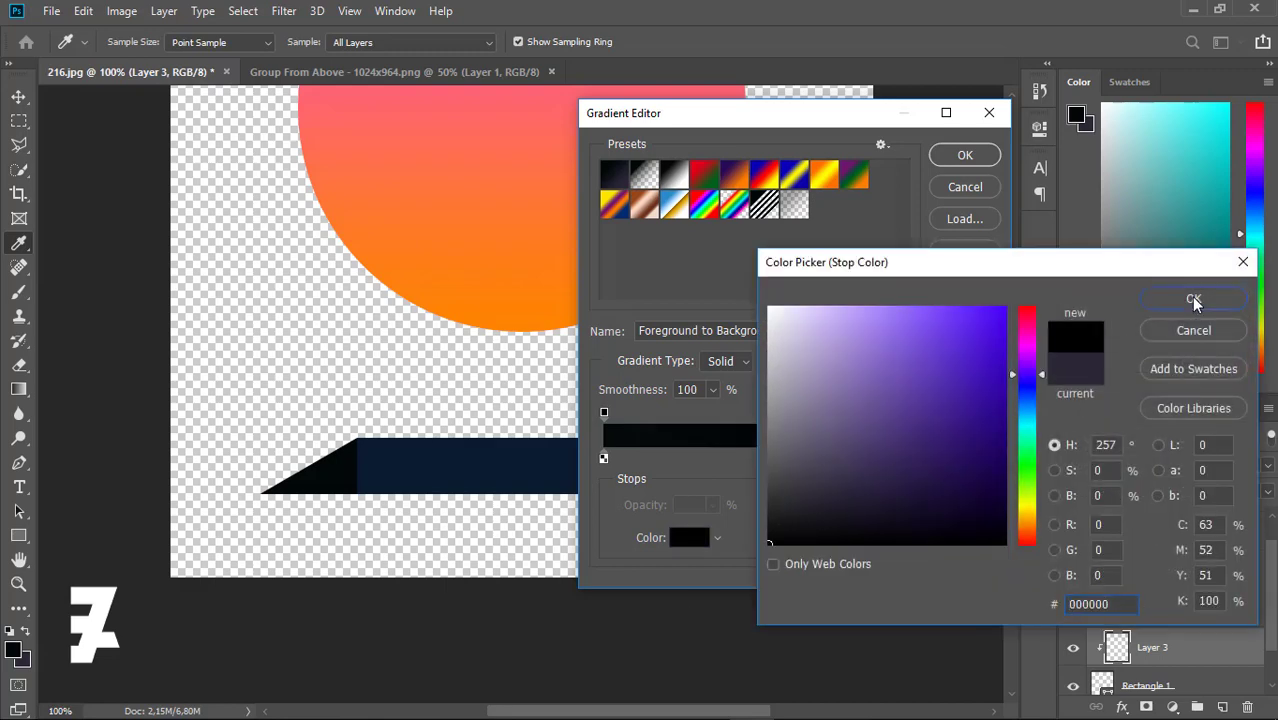
left_click(1192, 294)
double_click(603, 459)
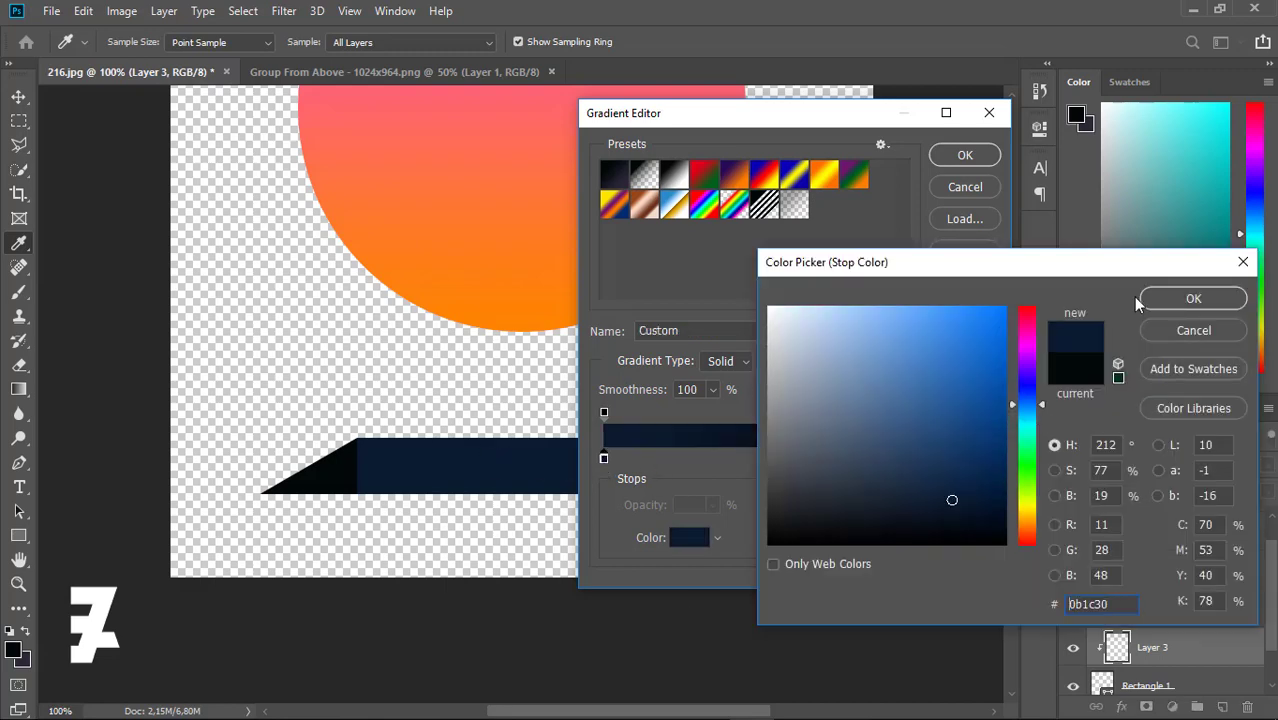
left_click(1133, 296)
left_click(962, 157)
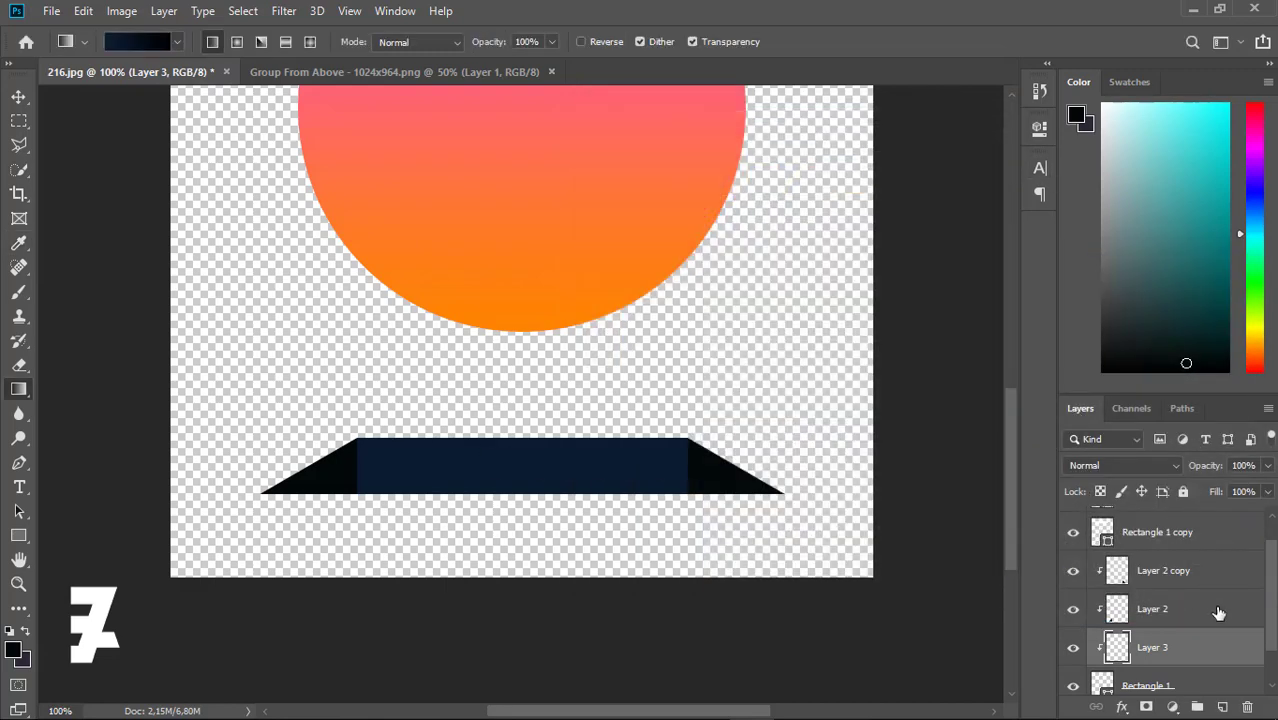
scroll(1113, 660, "down", 1)
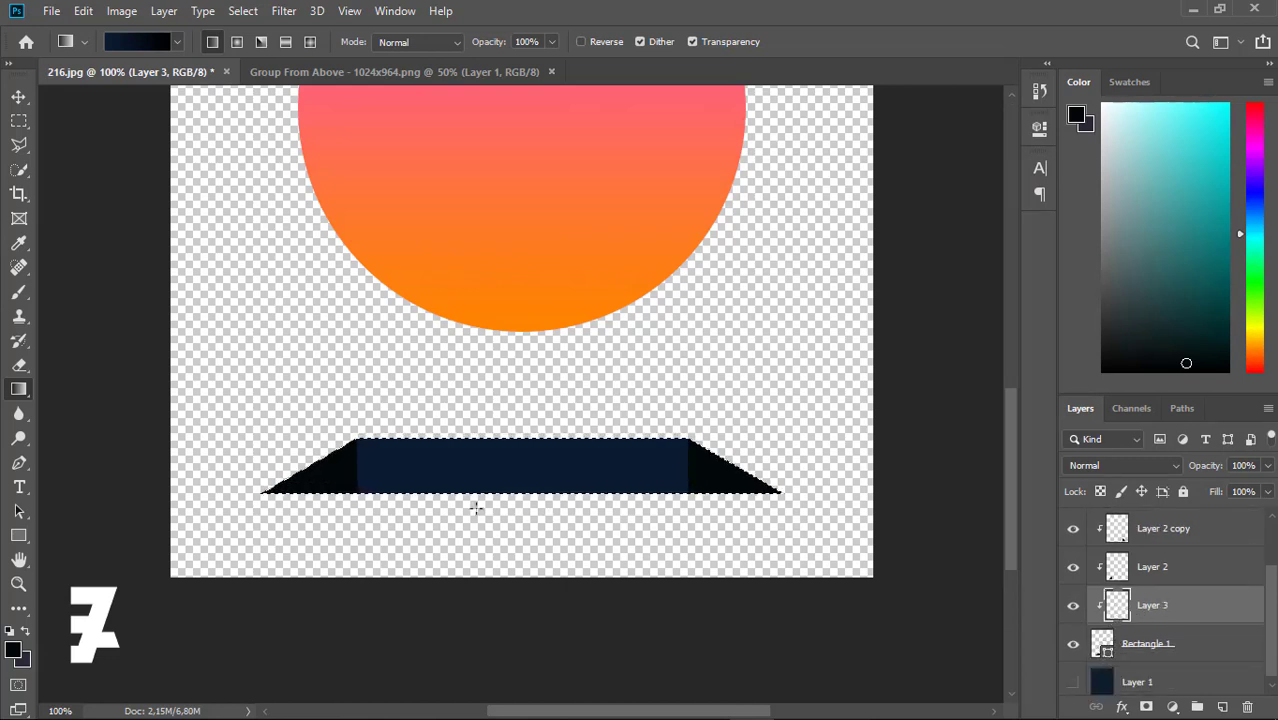
mouse_move(506, 541)
left_mouse_down()
mouse_move(516, 410)
mouse_move(502, 508)
left_mouse_up()
key("ctrl+d")
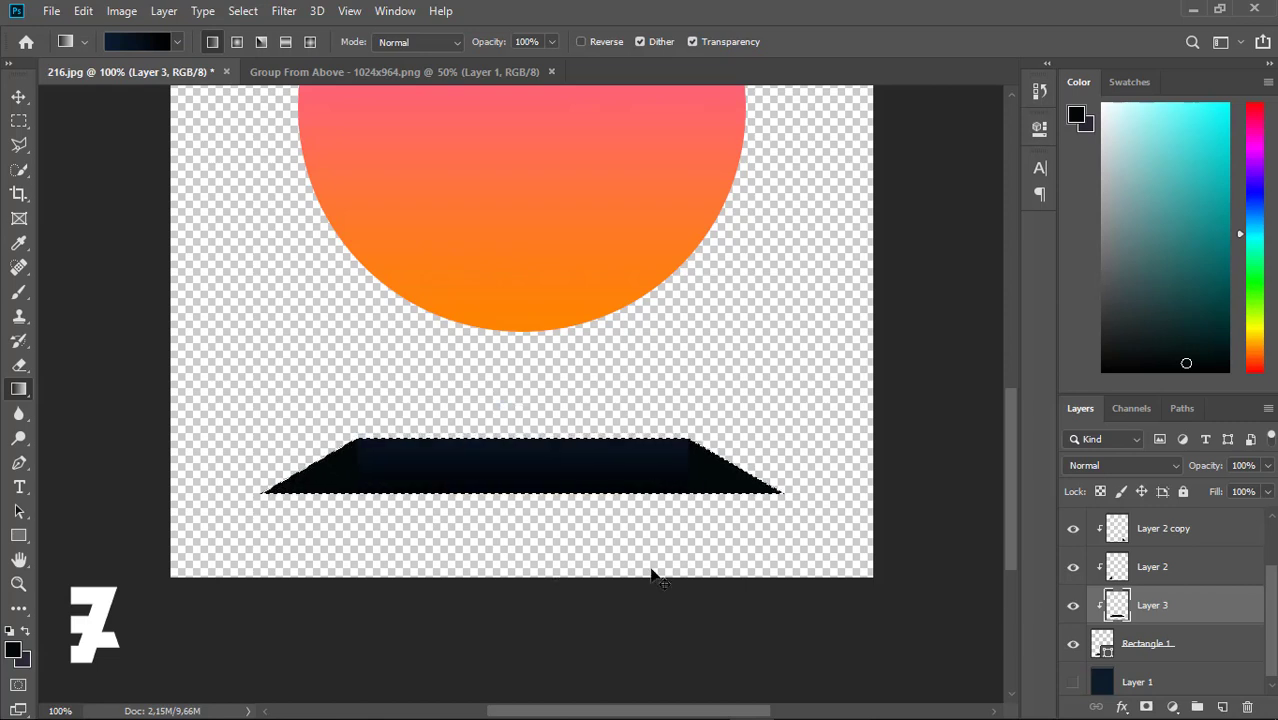
key("ctrl+0")
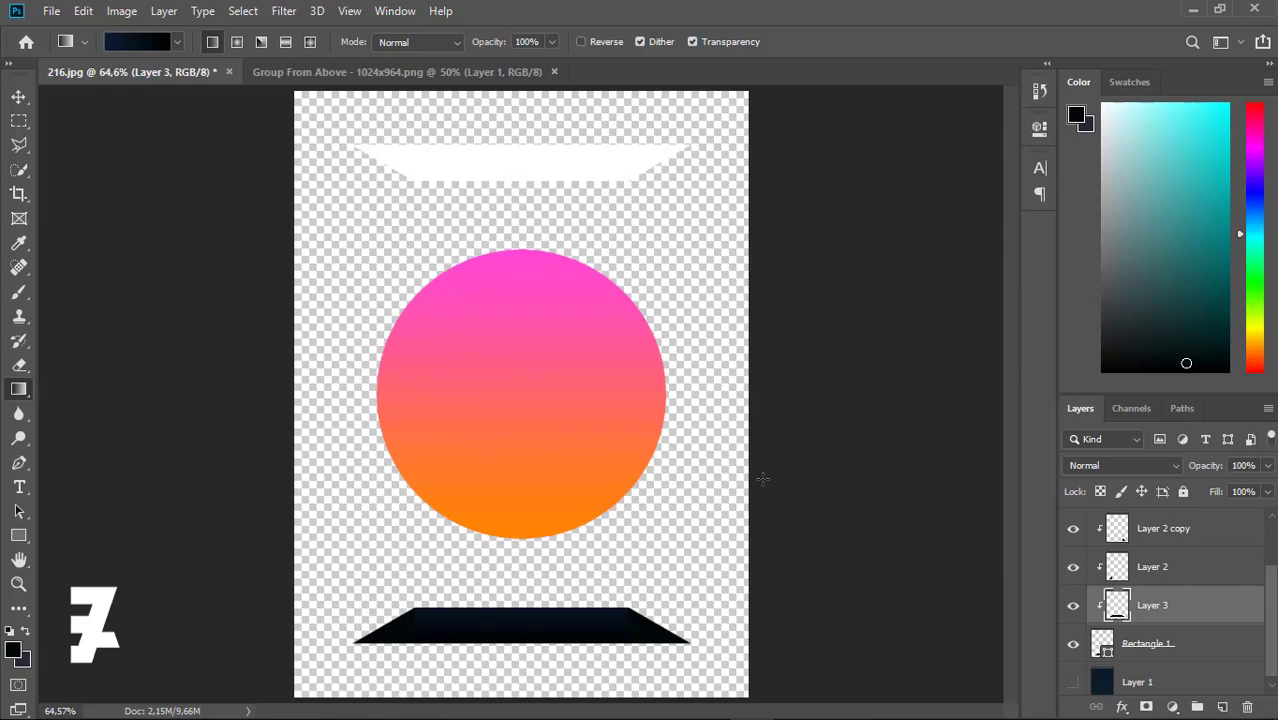
Duplicate the top white Rectangle 1 copy shape layer
scroll(1270, 621, "up", 2)
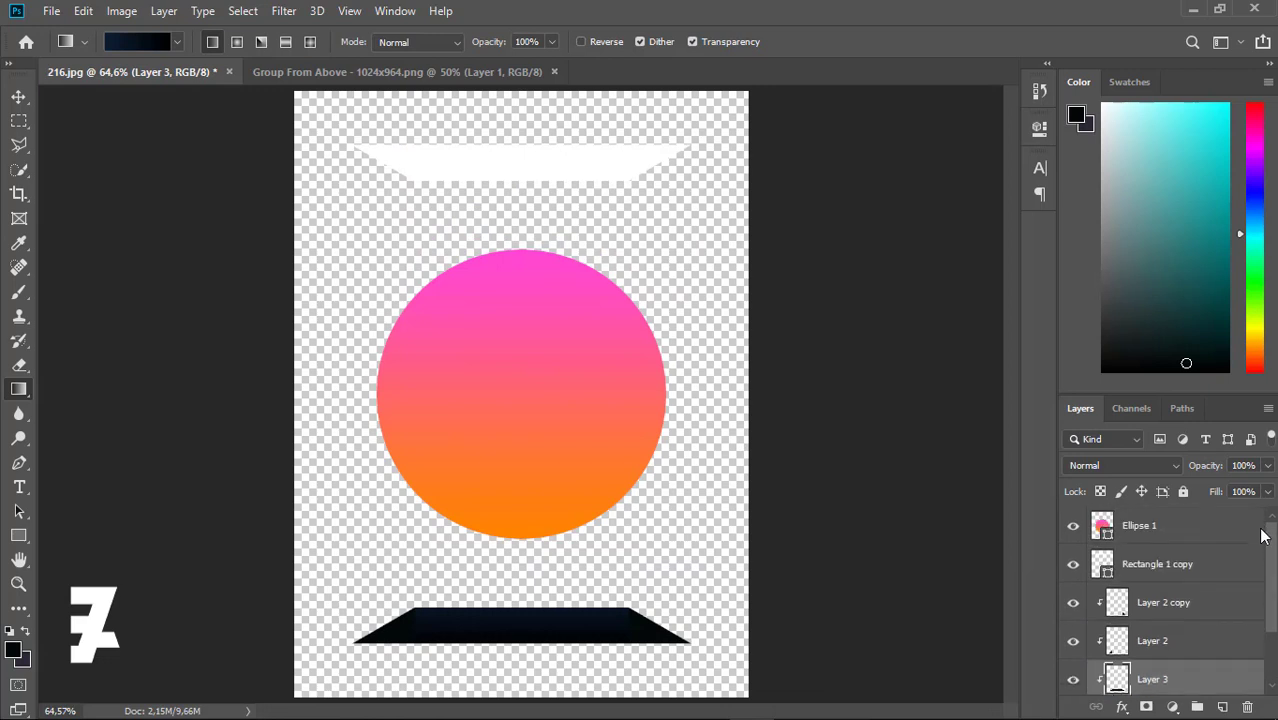
left_click(1232, 570)
key("ctrl+j")
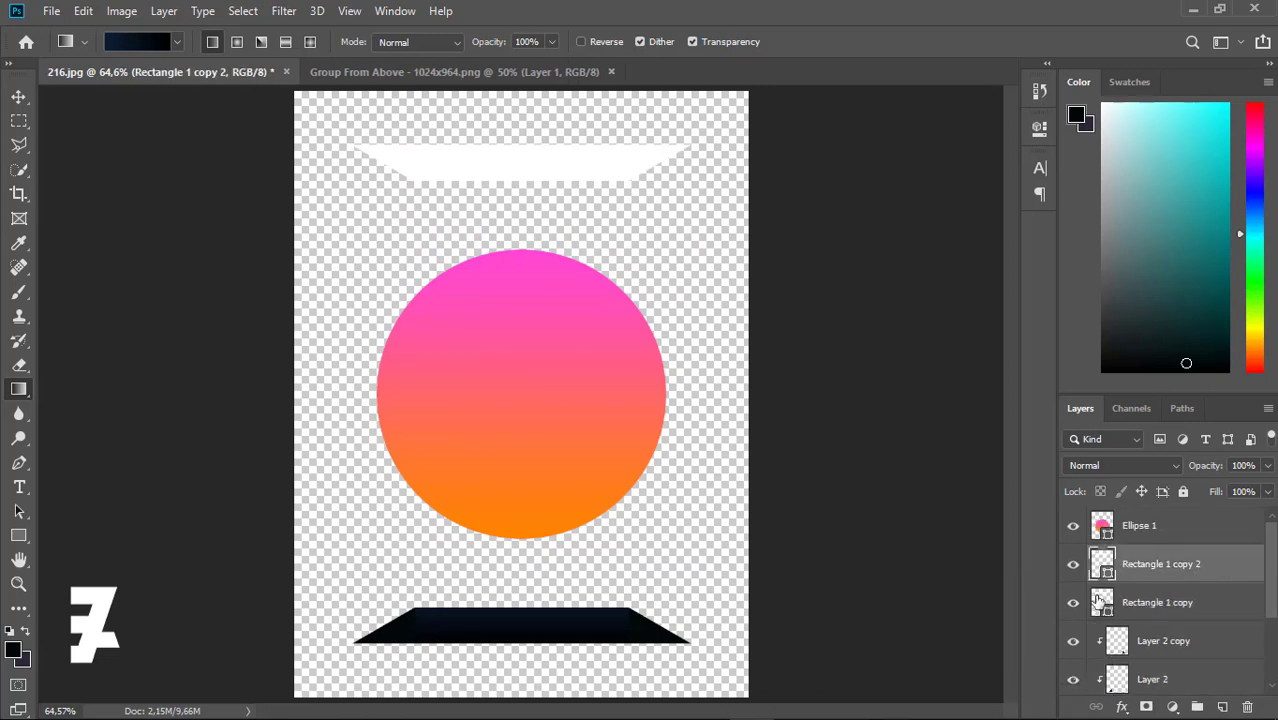
Recolour the duplicated shape's fill to bright cyan #0ceaed
double_click(1097, 602)
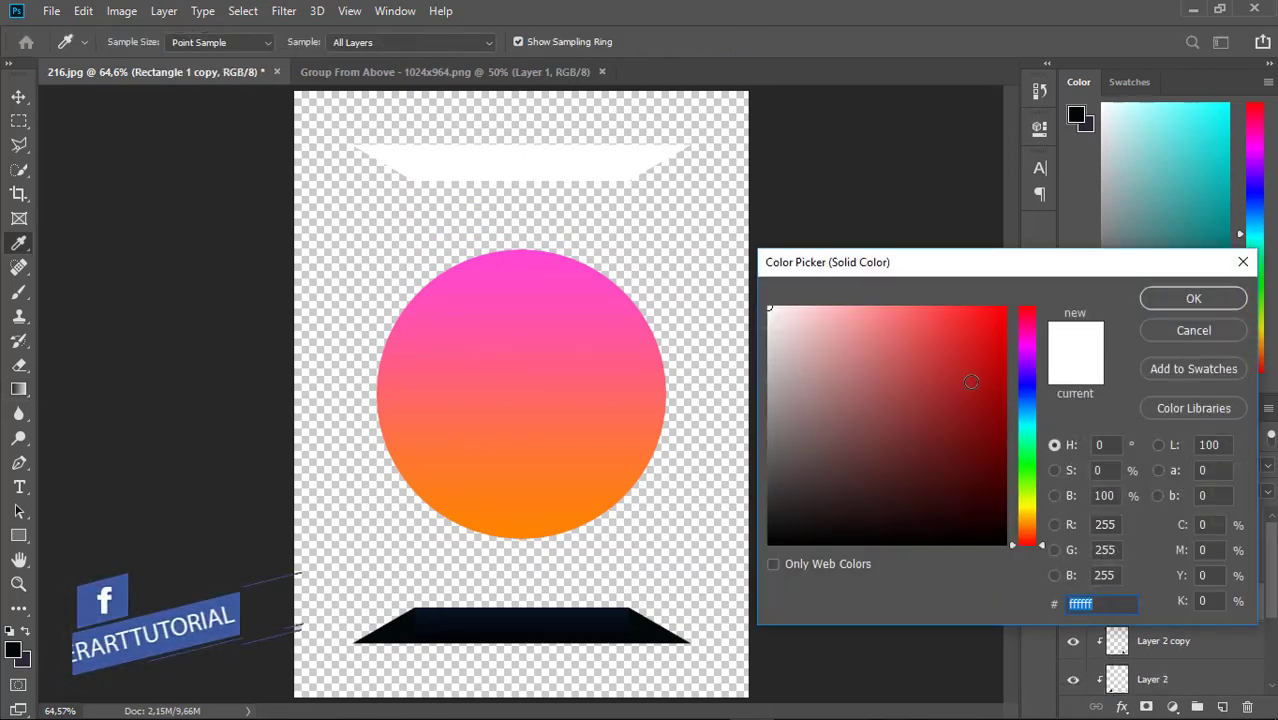
left_click(1023, 423)
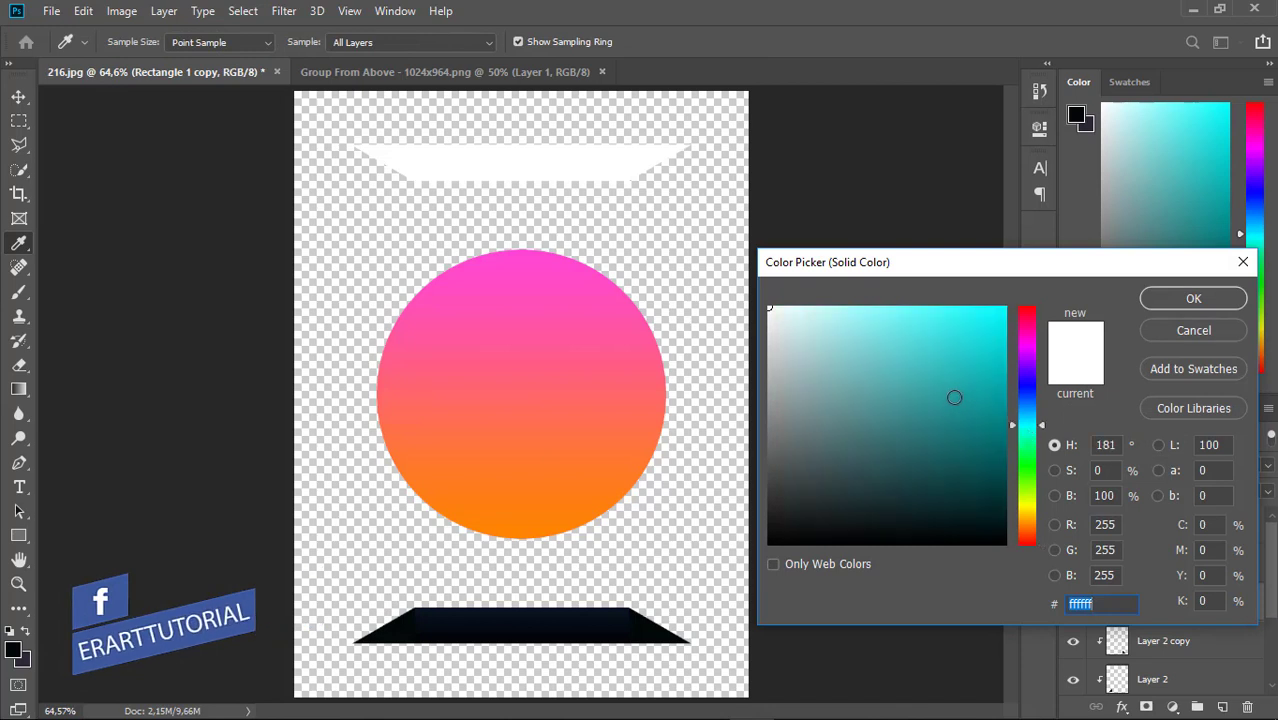
left_click(943, 398)
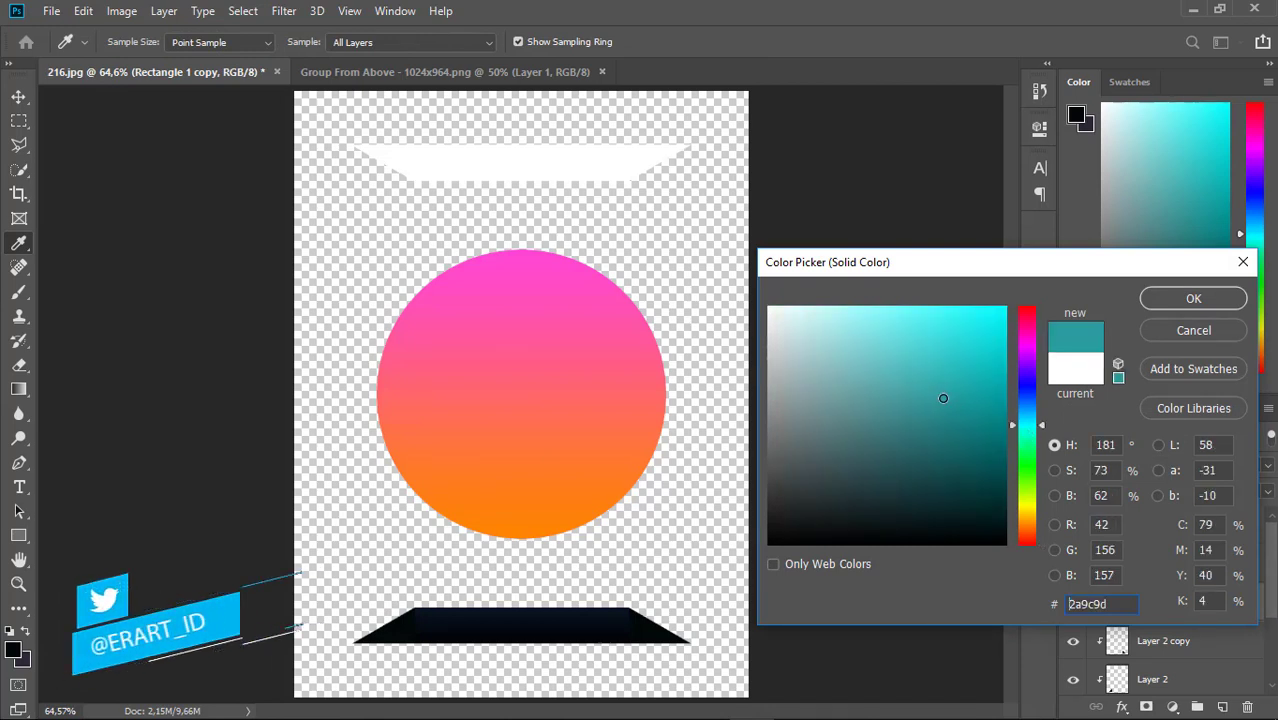
left_click_drag(943, 398, 1007, 314)
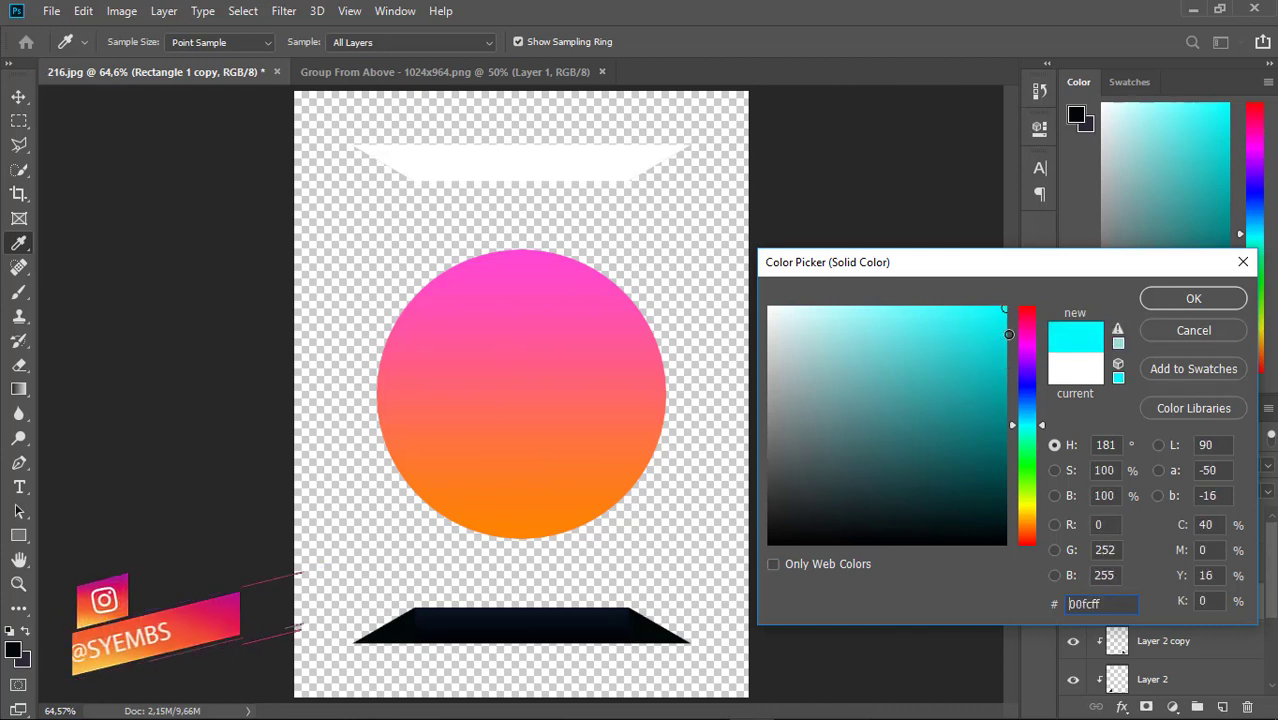
left_click_drag(1007, 314, 994, 322)
double_click(1090, 604)
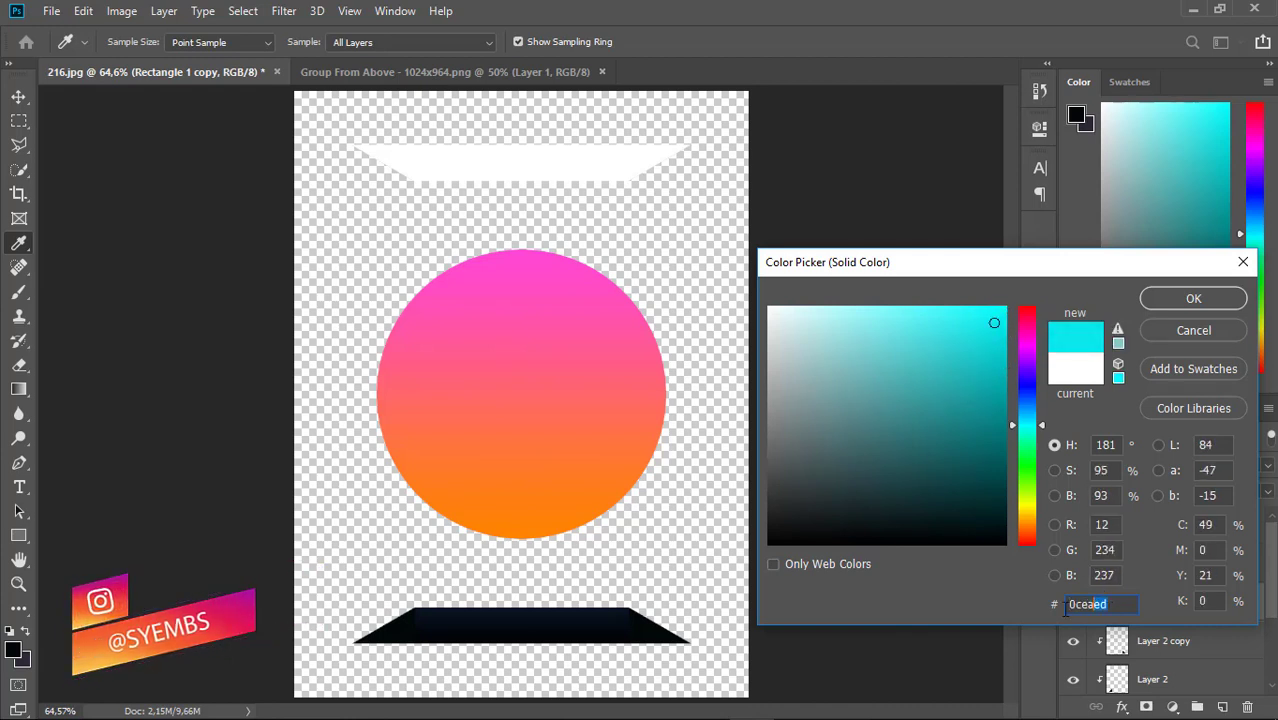
left_click(1186, 306)
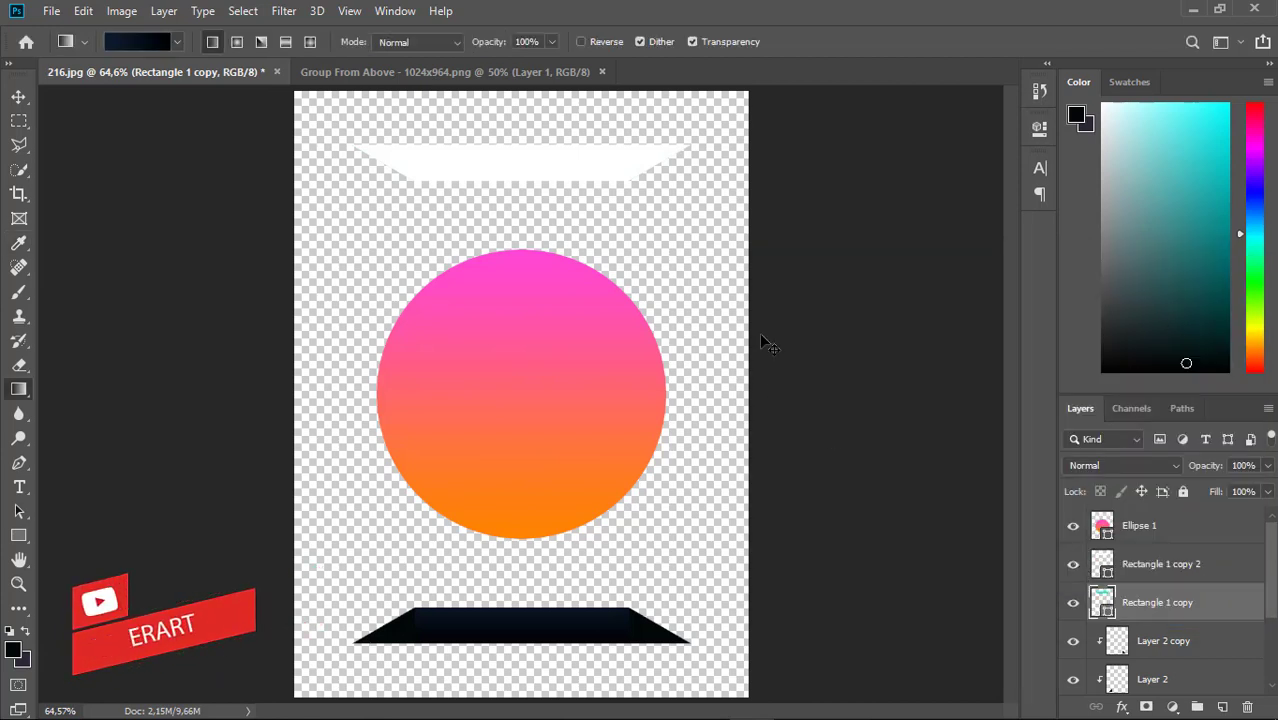
key("ctrl+t")
Try resizing the cyan shape, then commit it at its original size
left_click_drag(693, 140, 708, 131)
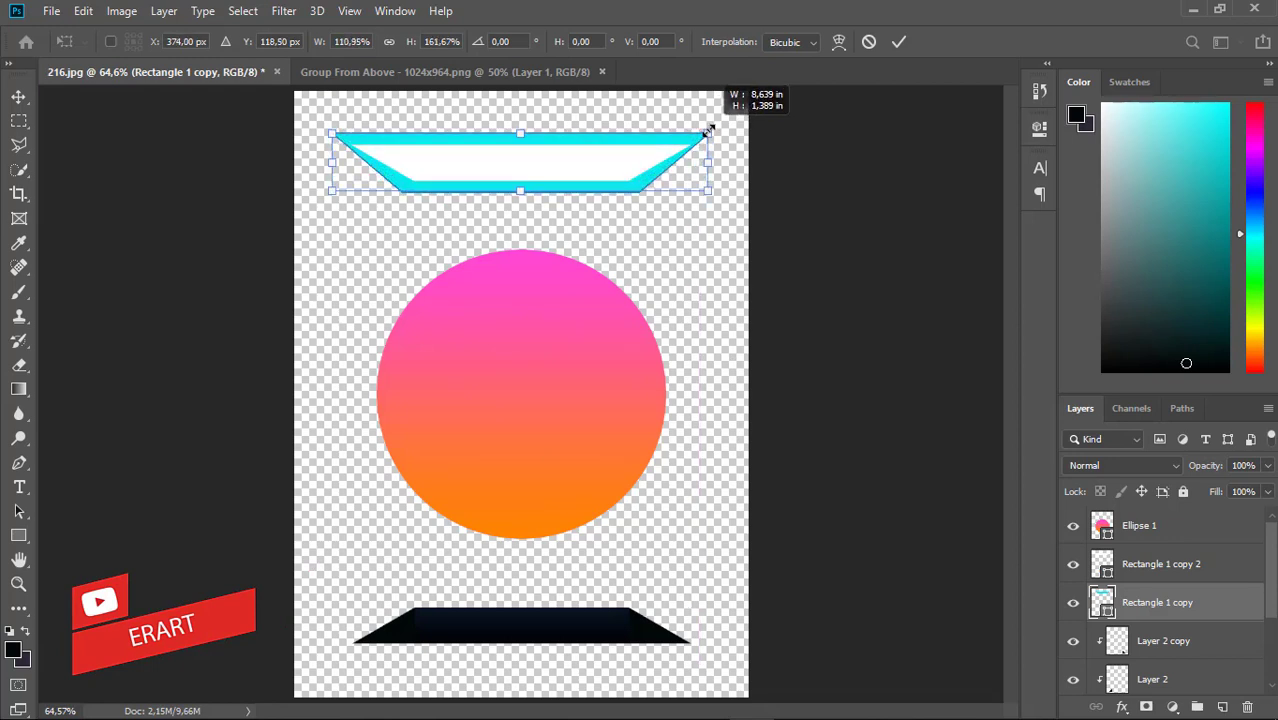
key("ctrl+z")
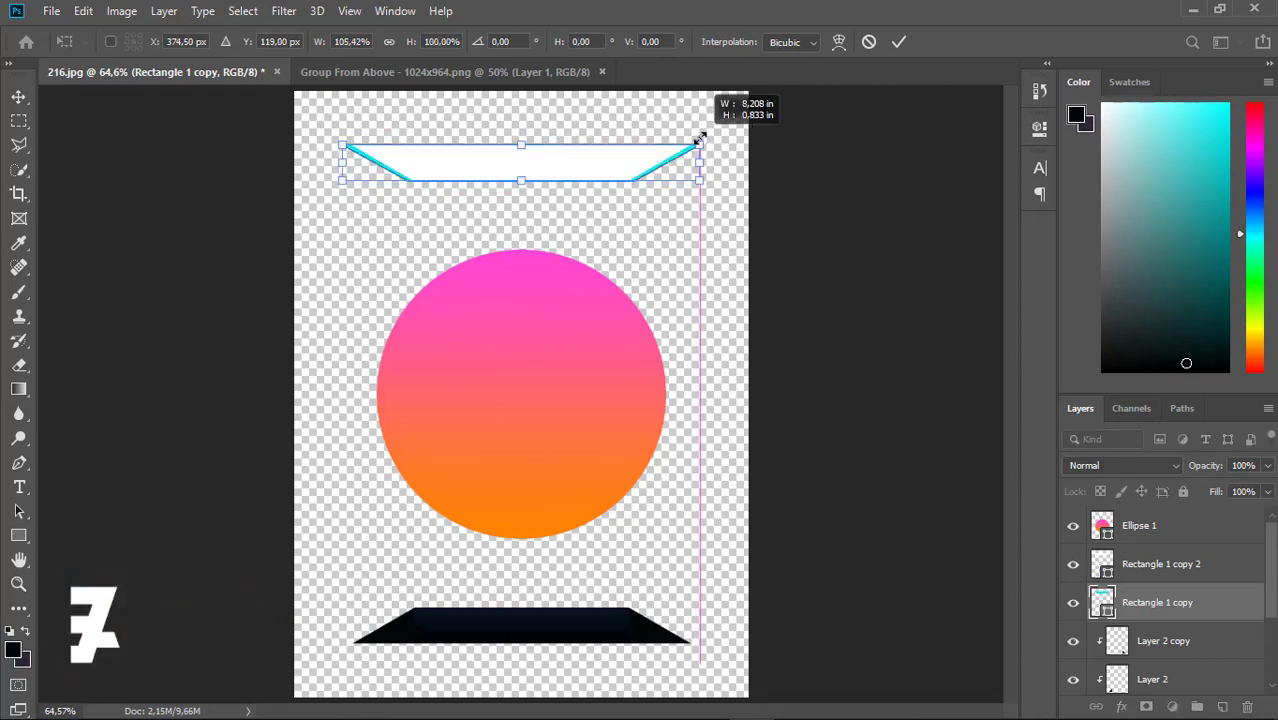
key("Return")
key("ctrl+z")
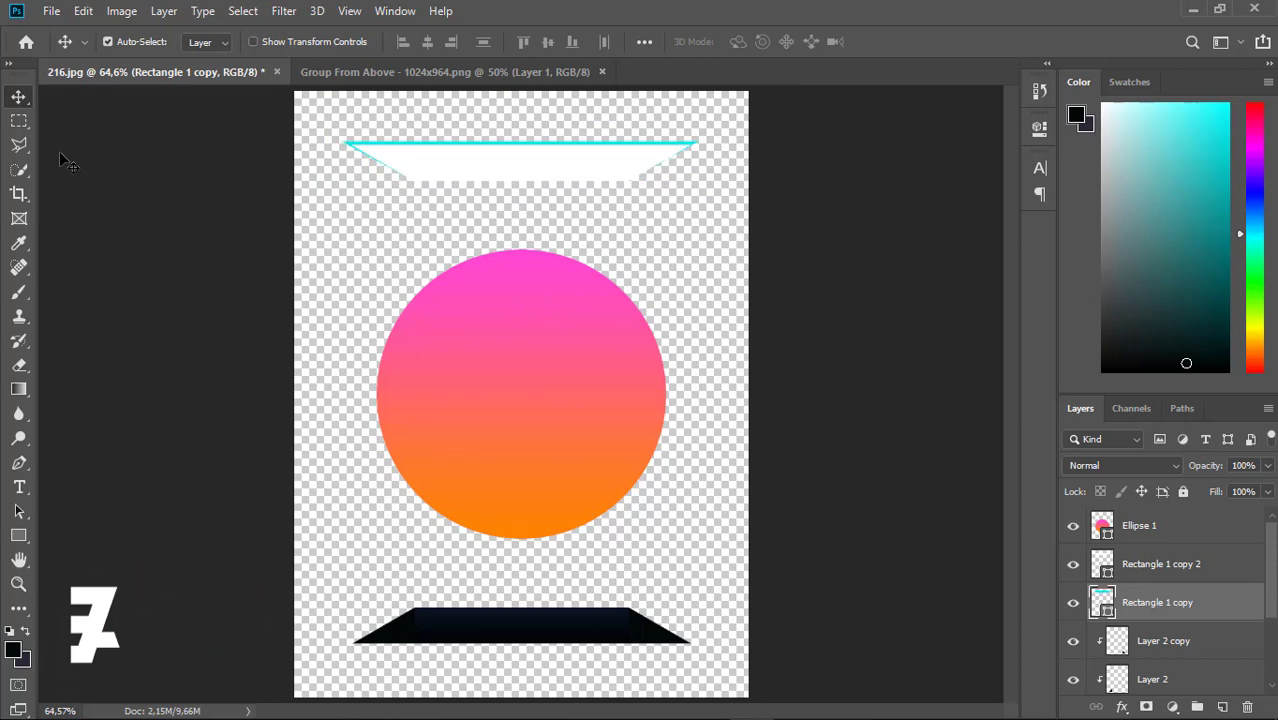
Convert the cyan shape to a smart object and apply a 4.6 px Gaussian Blur
left_click(283, 11)
mouse_move(294, 206)
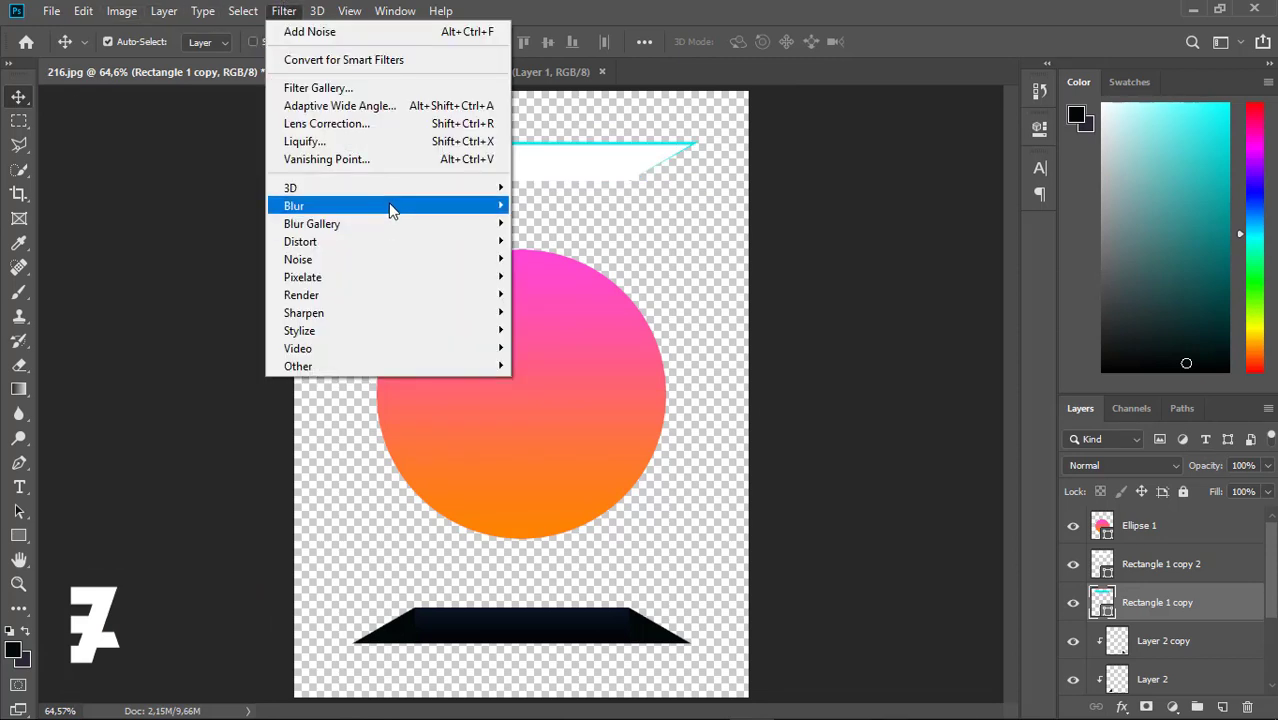
left_click(558, 277)
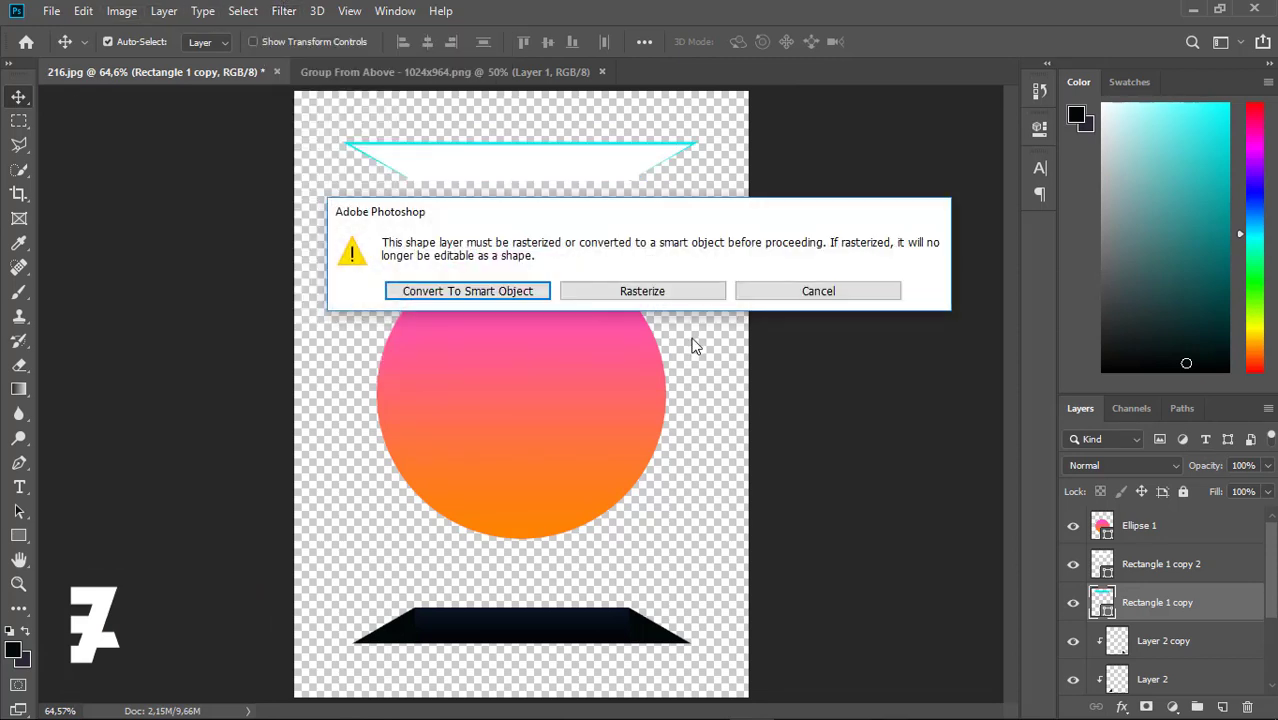
left_click(493, 285)
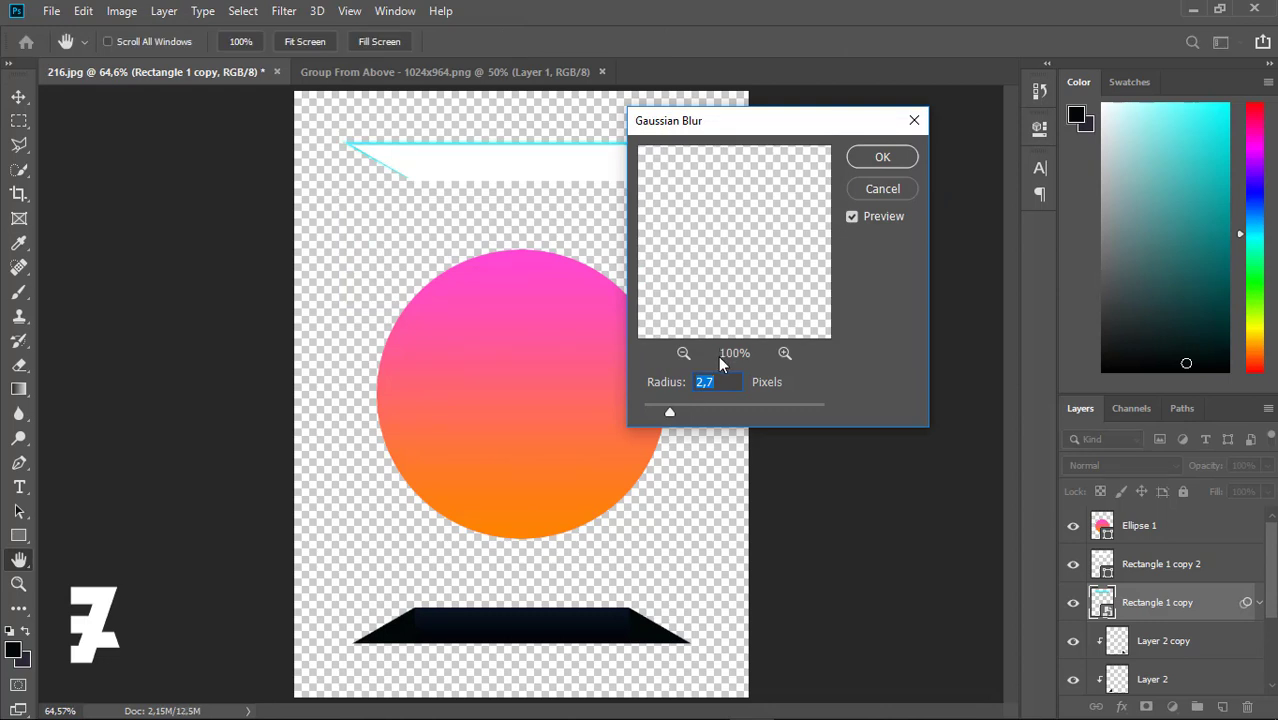
left_click_drag(670, 412, 688, 412)
left_click(868, 159)
Add a cyan #0ceaed Outer Glow of size 21 px to Rectangle 1 copy 2
left_click(1182, 567)
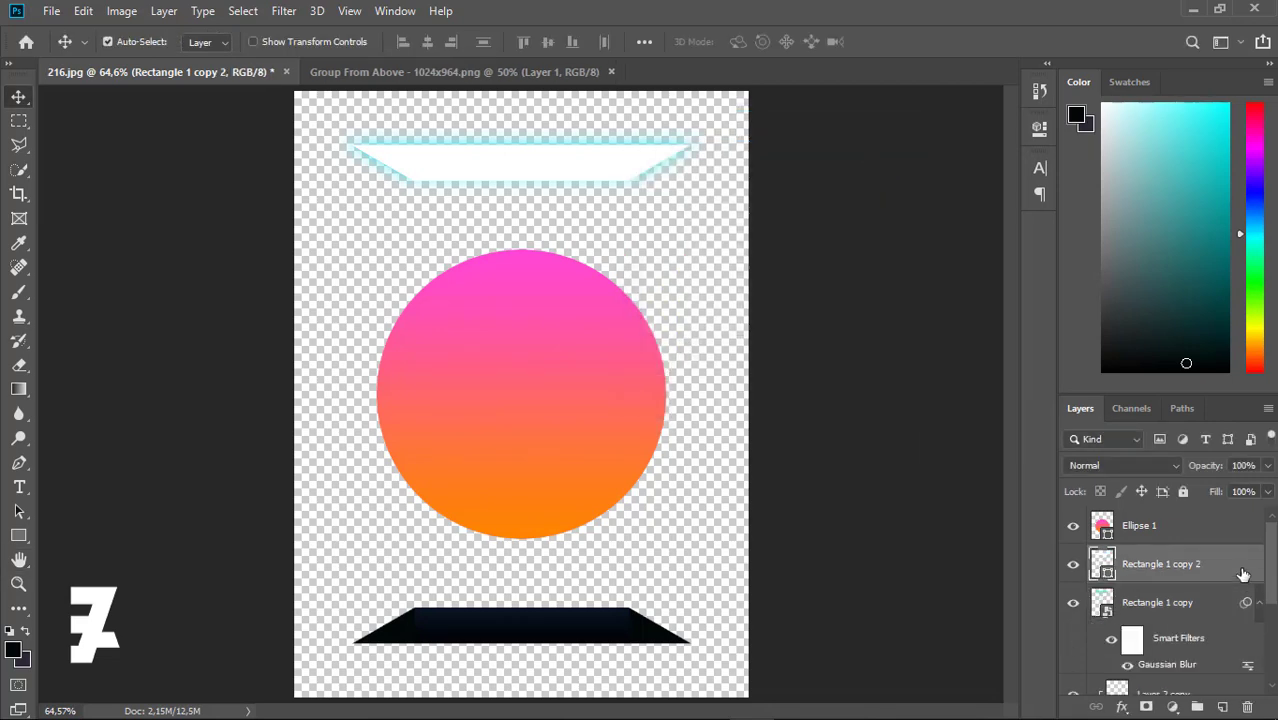
key("h")
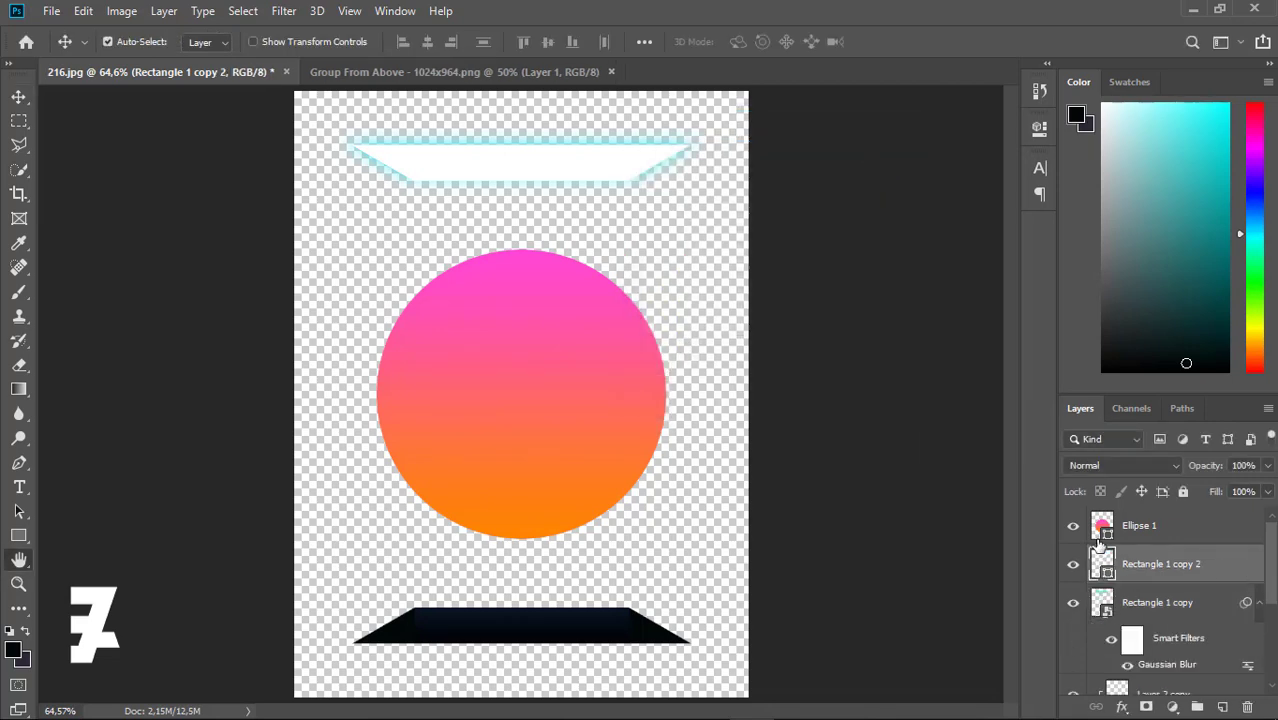
double_click(1108, 567)
left_click(590, 530)
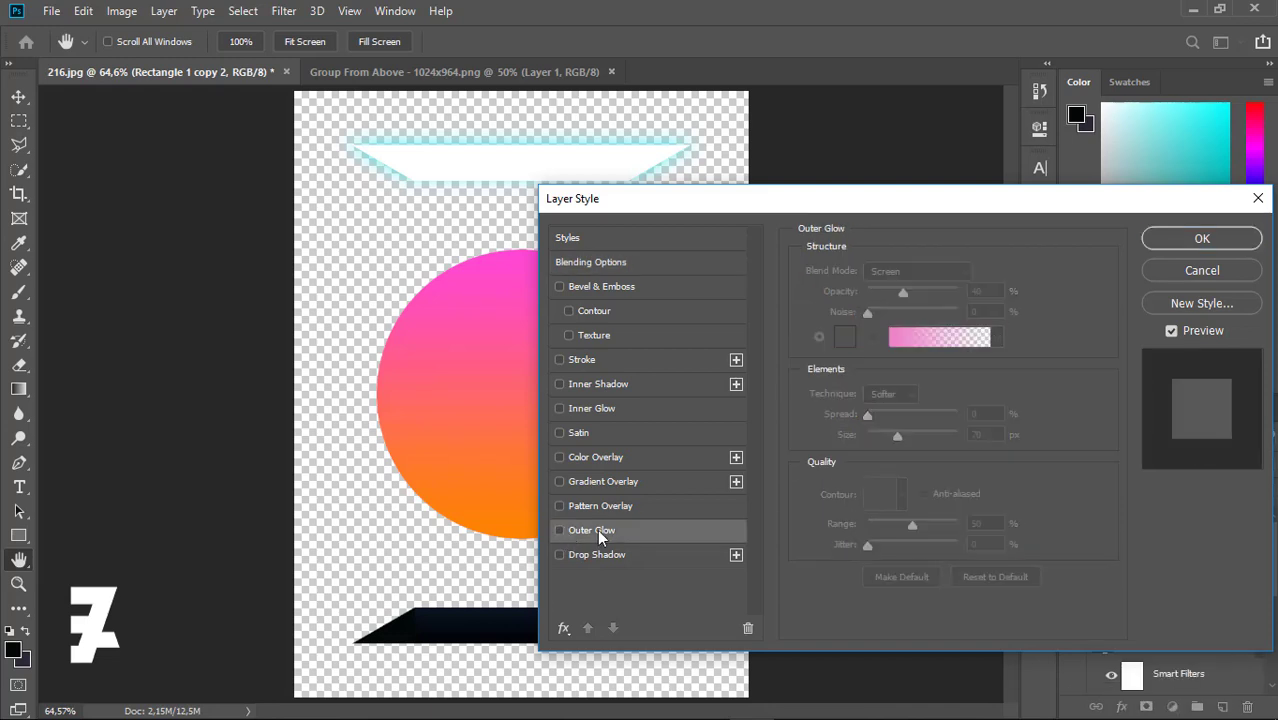
left_click(845, 336)
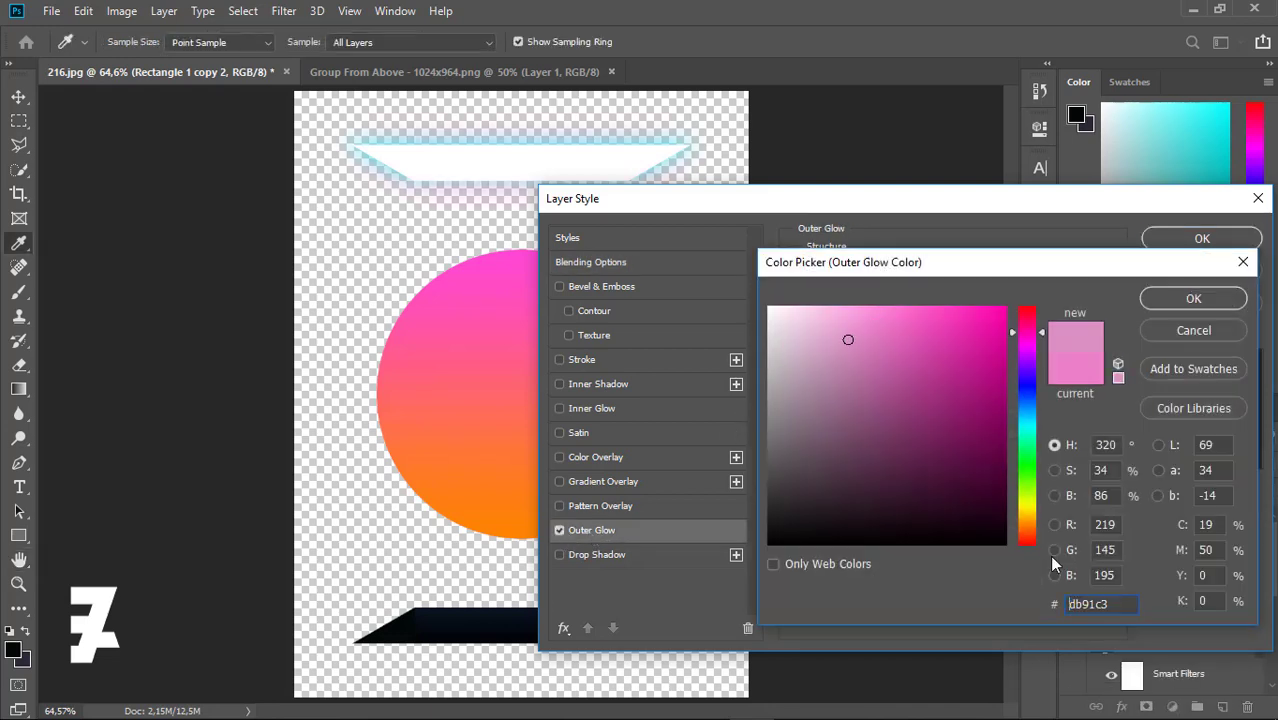
type("0ceaed")
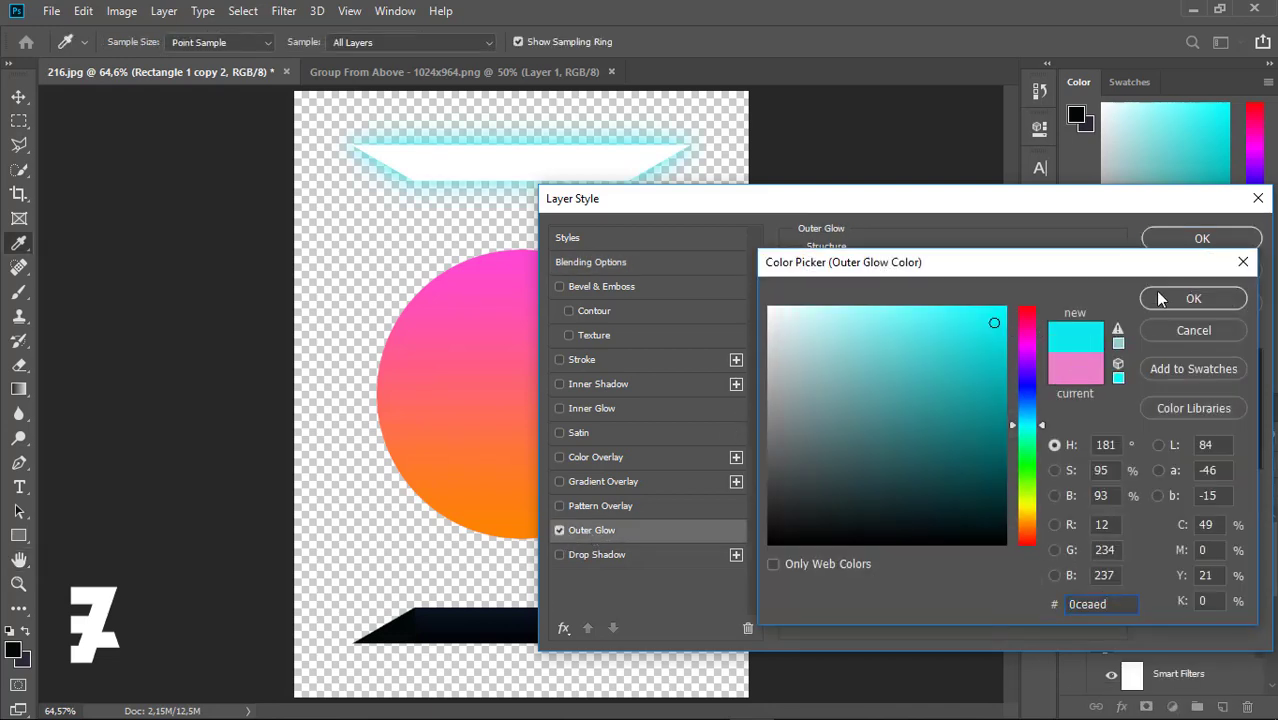
left_click(1169, 297)
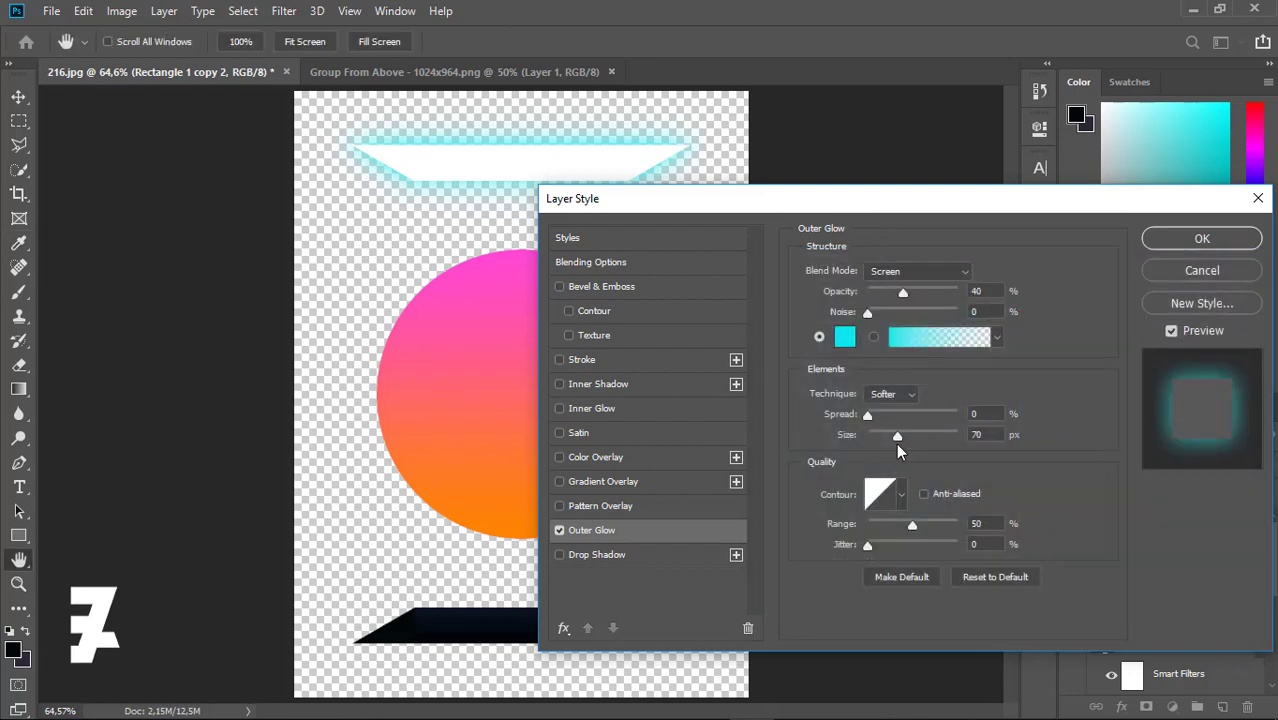
left_click_drag(895, 436, 885, 437)
left_click(1204, 238)
scroll(1240, 600, "down", 1)
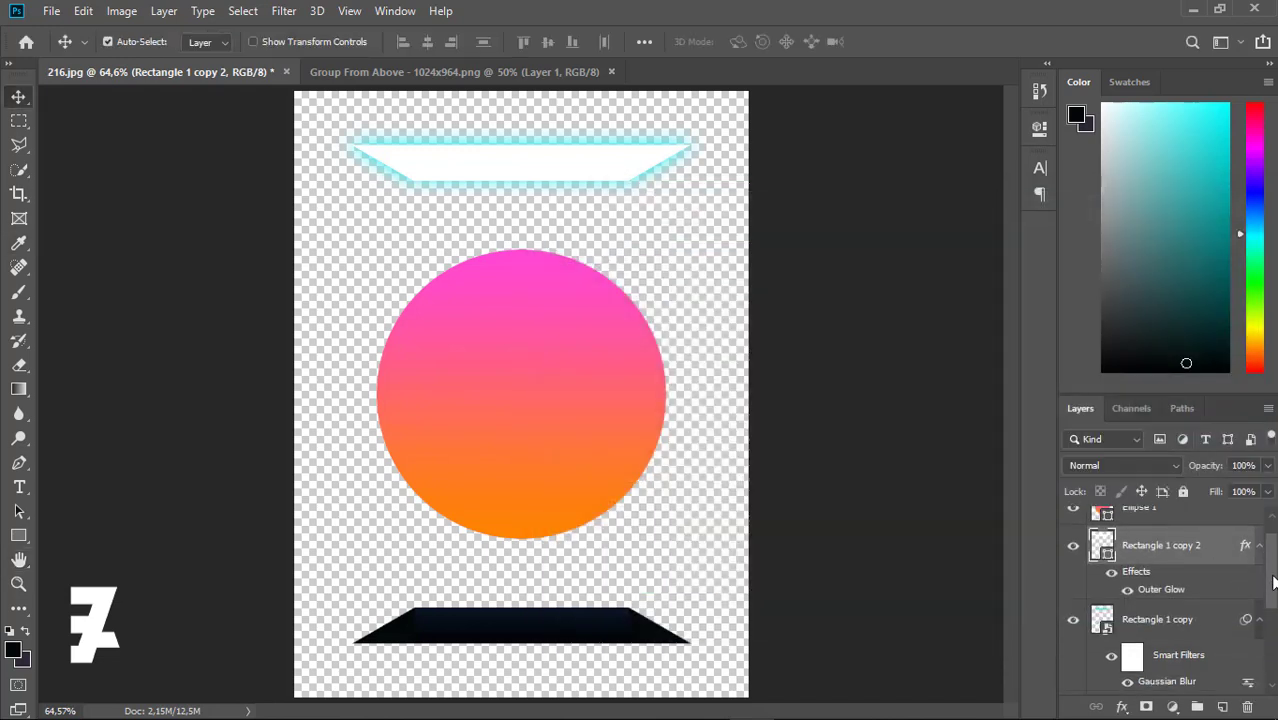
scroll(1210, 620, "down", 1)
Add a new layer above Layer 2 copy and lasso-select the trapezoid beam area
left_click(1192, 654)
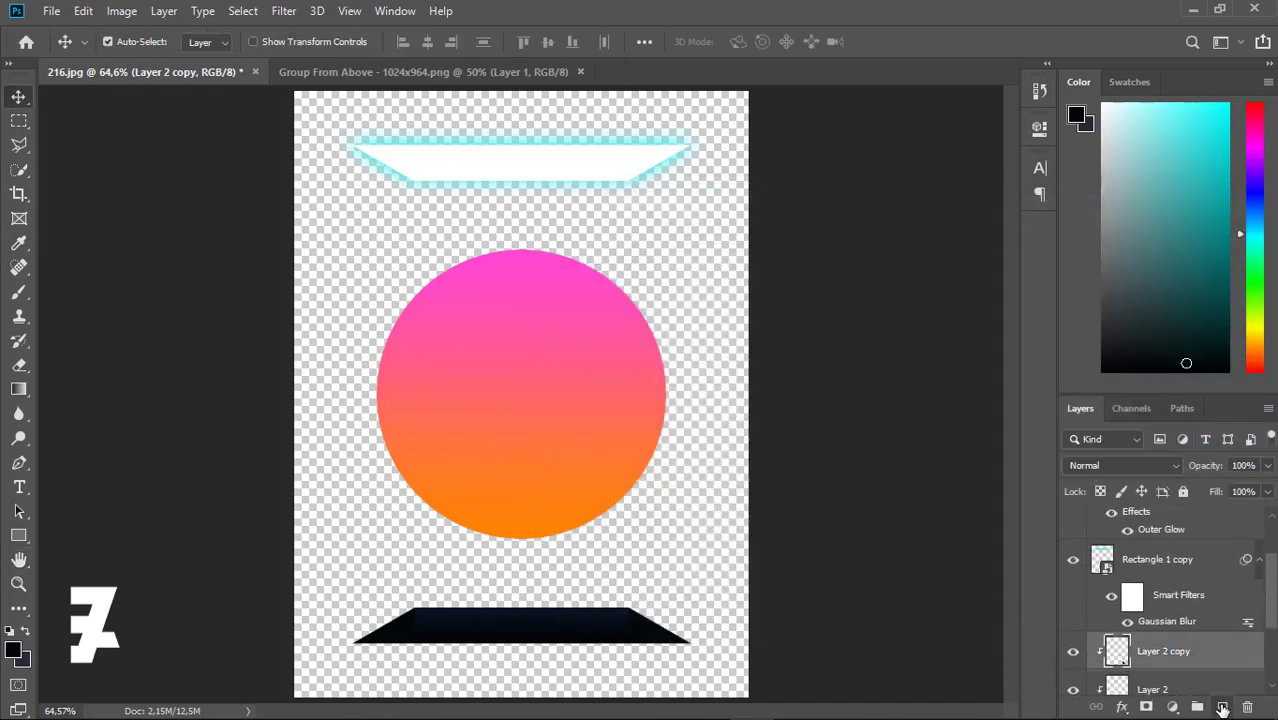
left_click(1222, 707)
left_click(18, 144)
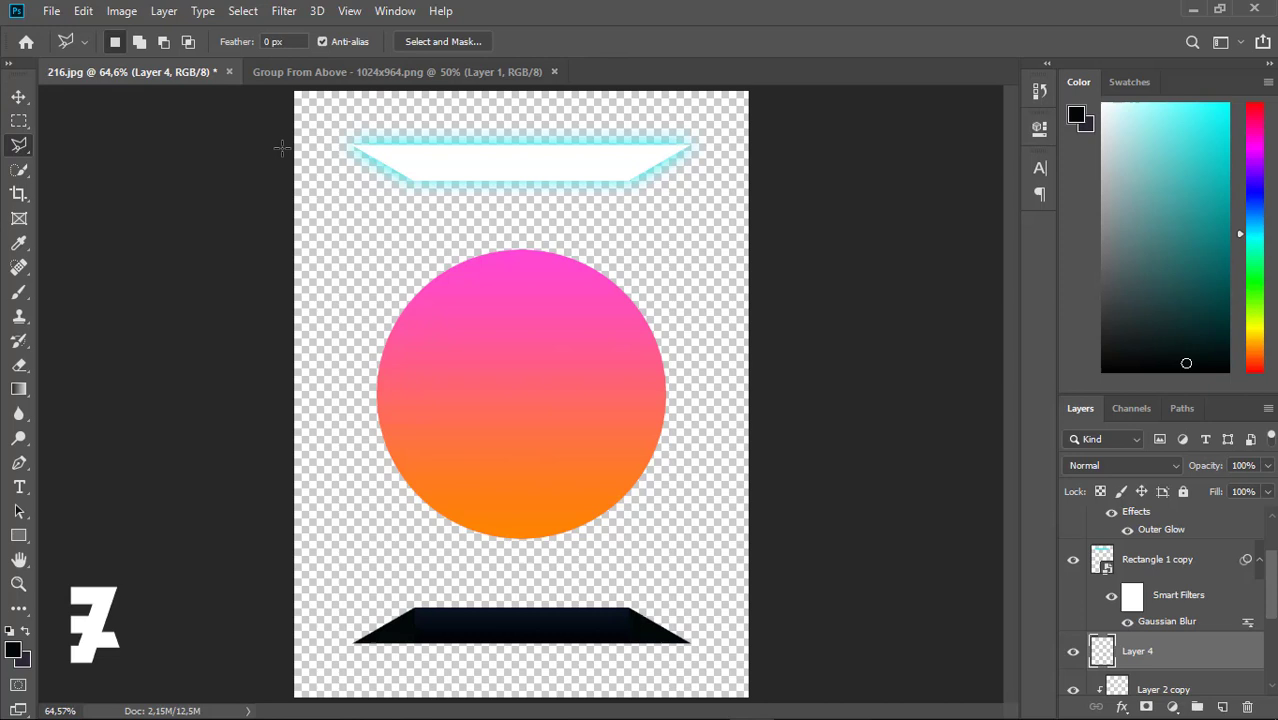
left_click(349, 143)
left_click(694, 145)
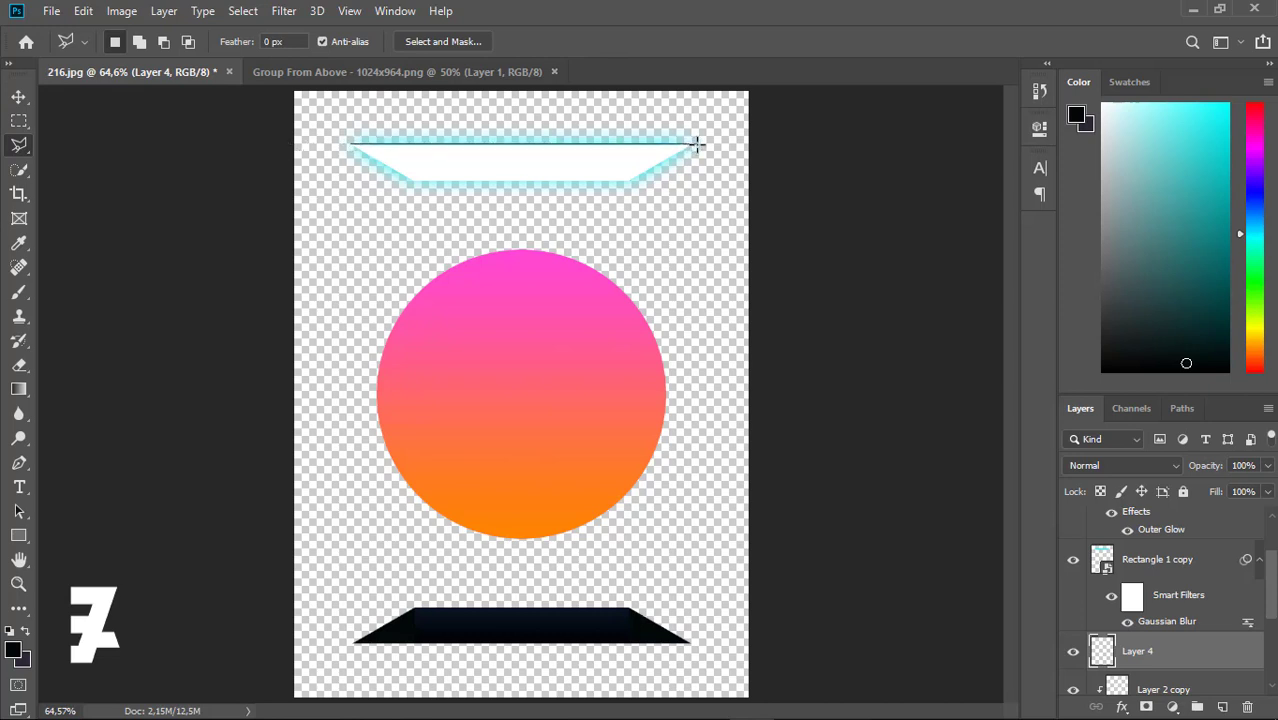
left_click(646, 397)
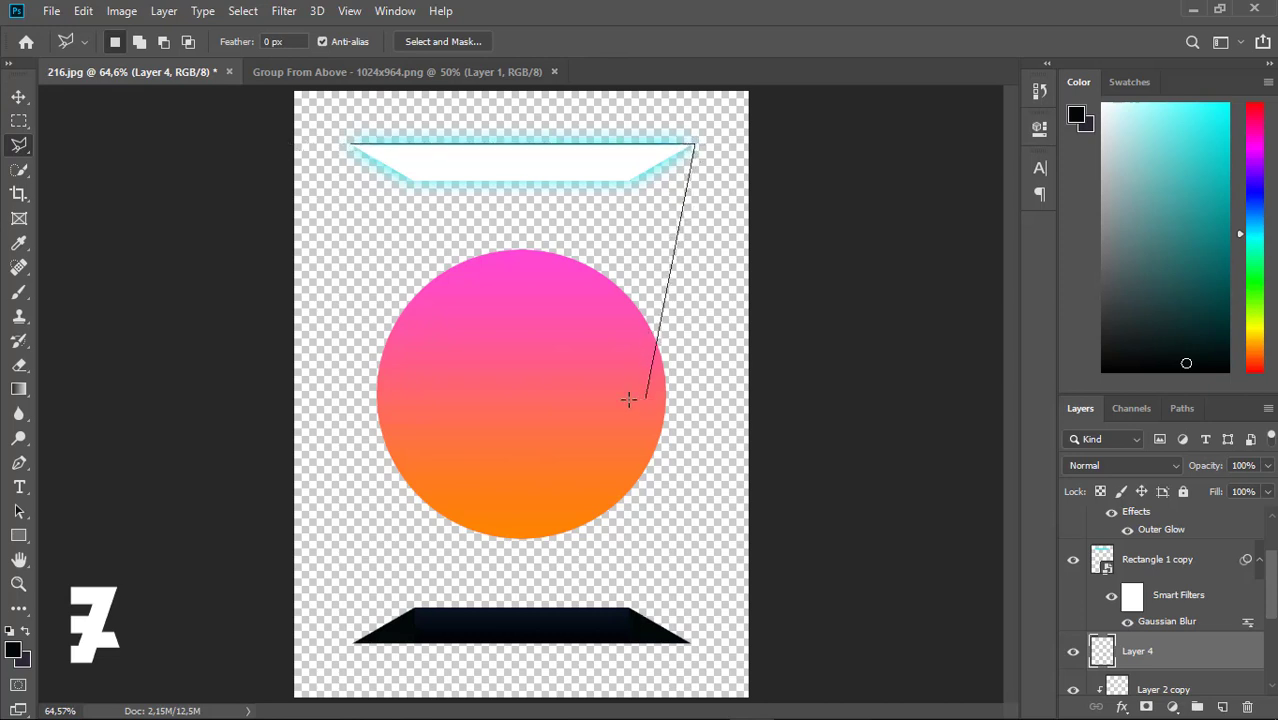
left_click(401, 397)
left_click(349, 143)
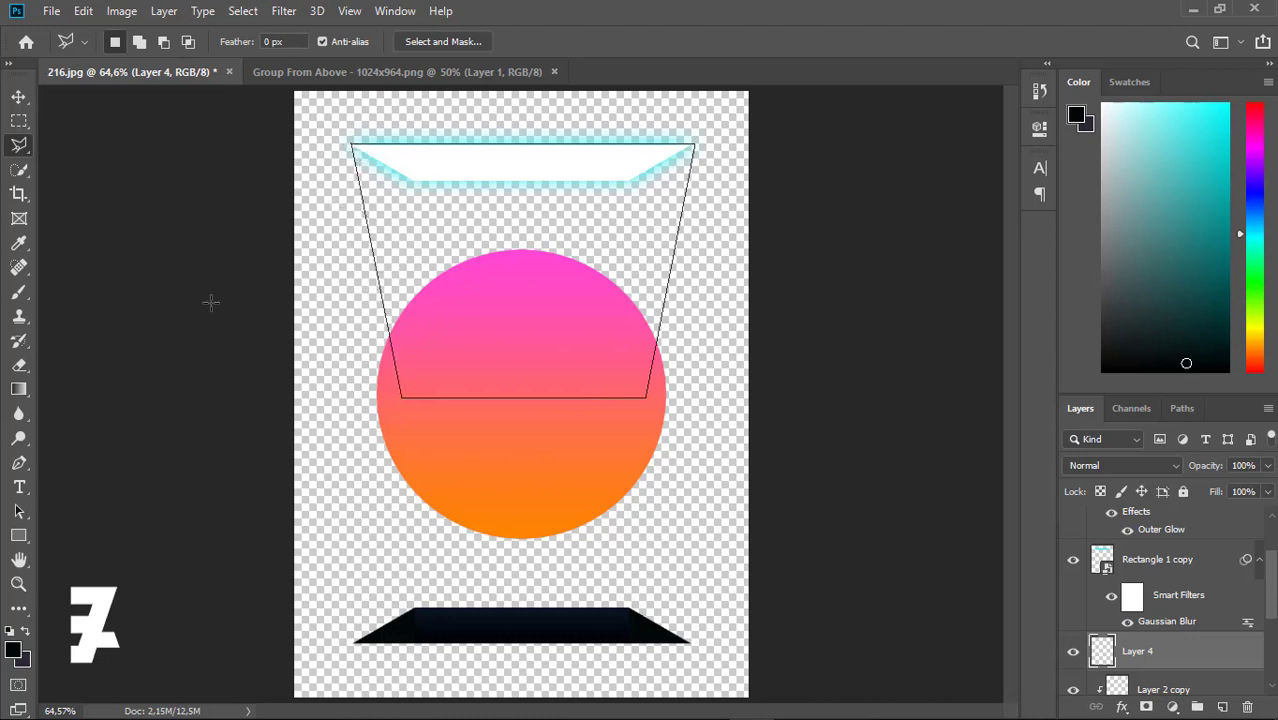
Choose a bright cyan brush colour and test-paint it into the light cone
key("b")
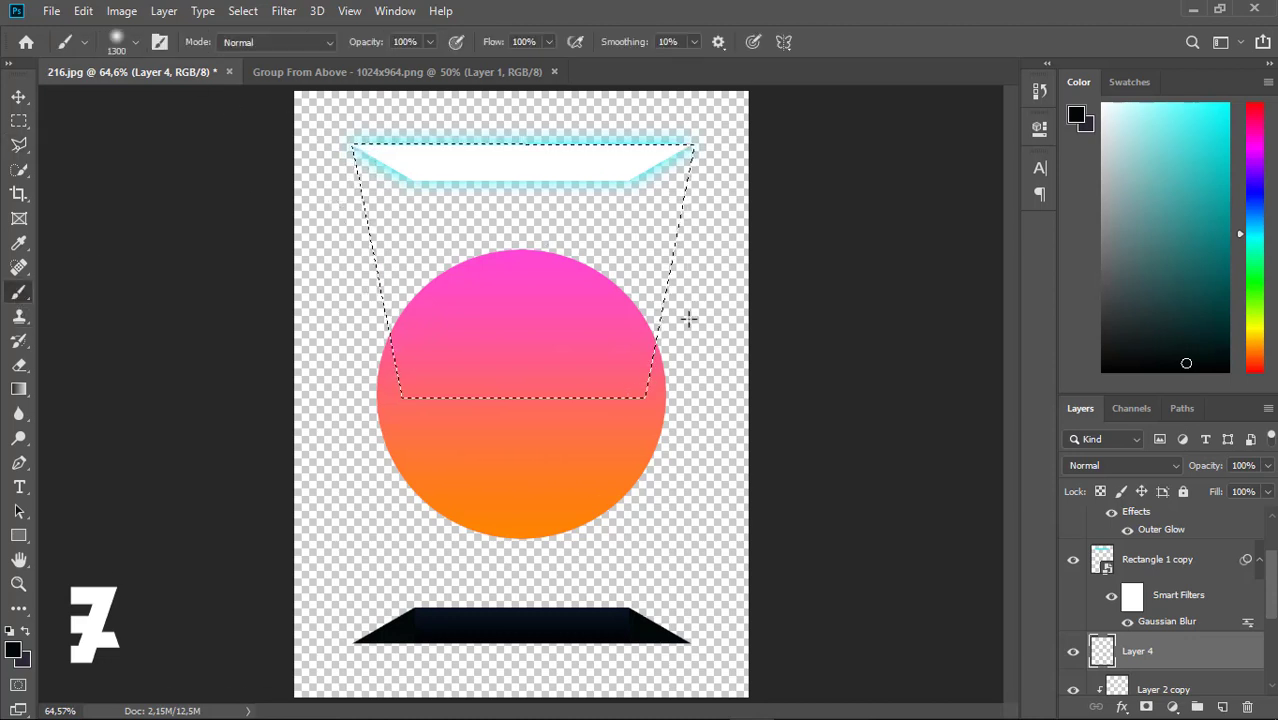
key("ctrl+d")
key("ctrl+minus")
key("ctrl+minus")
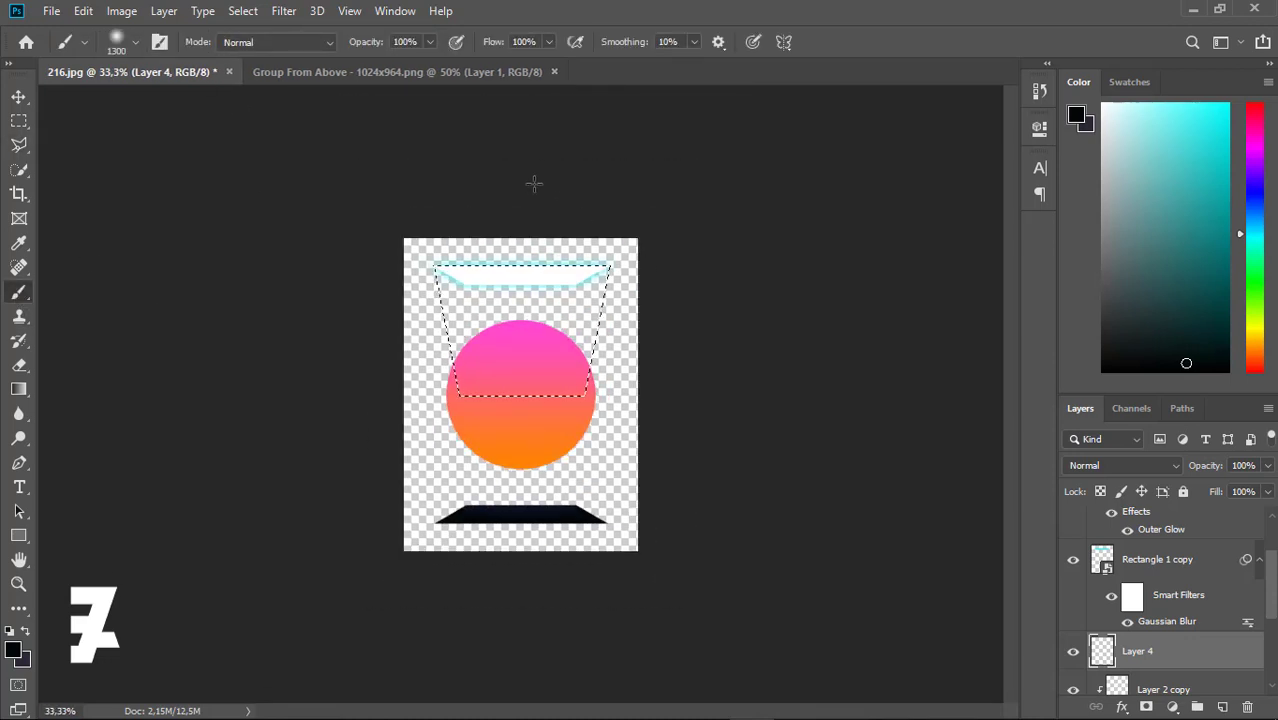
left_click(513, 172)
key("ctrl+z")
left_click(13, 651)
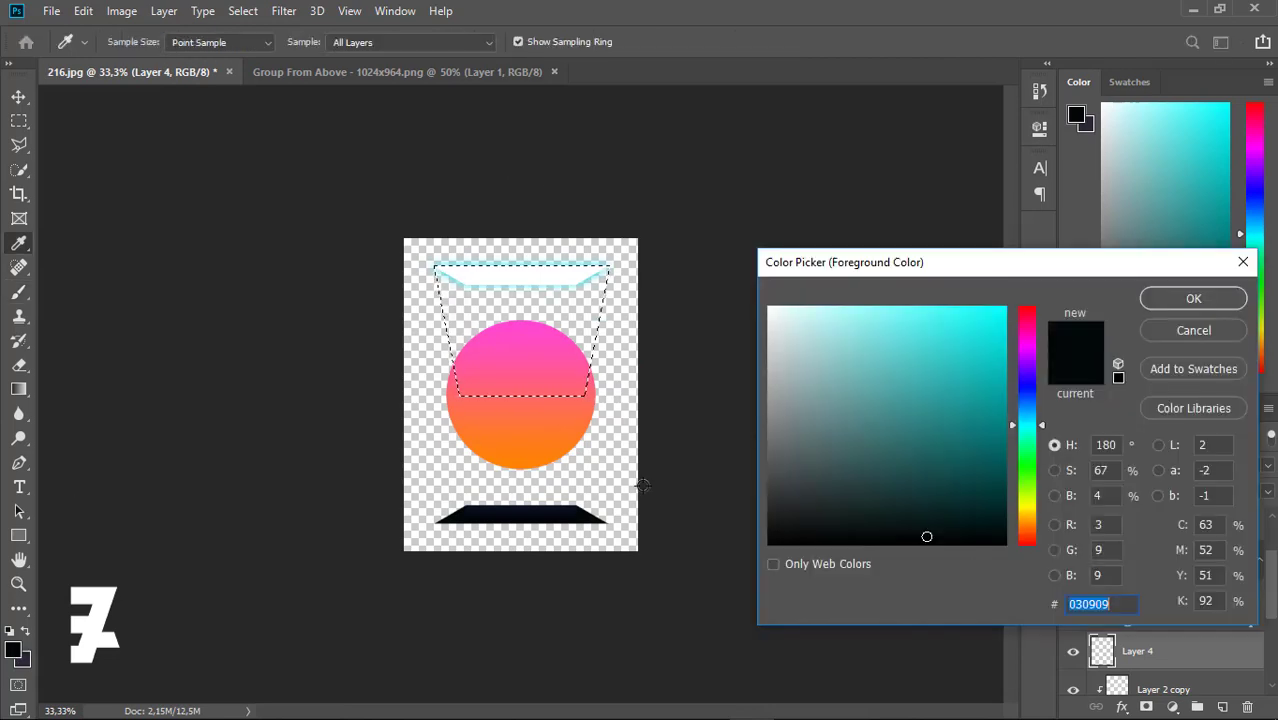
left_click(996, 322)
left_click(1193, 298)
left_click(522, 217)
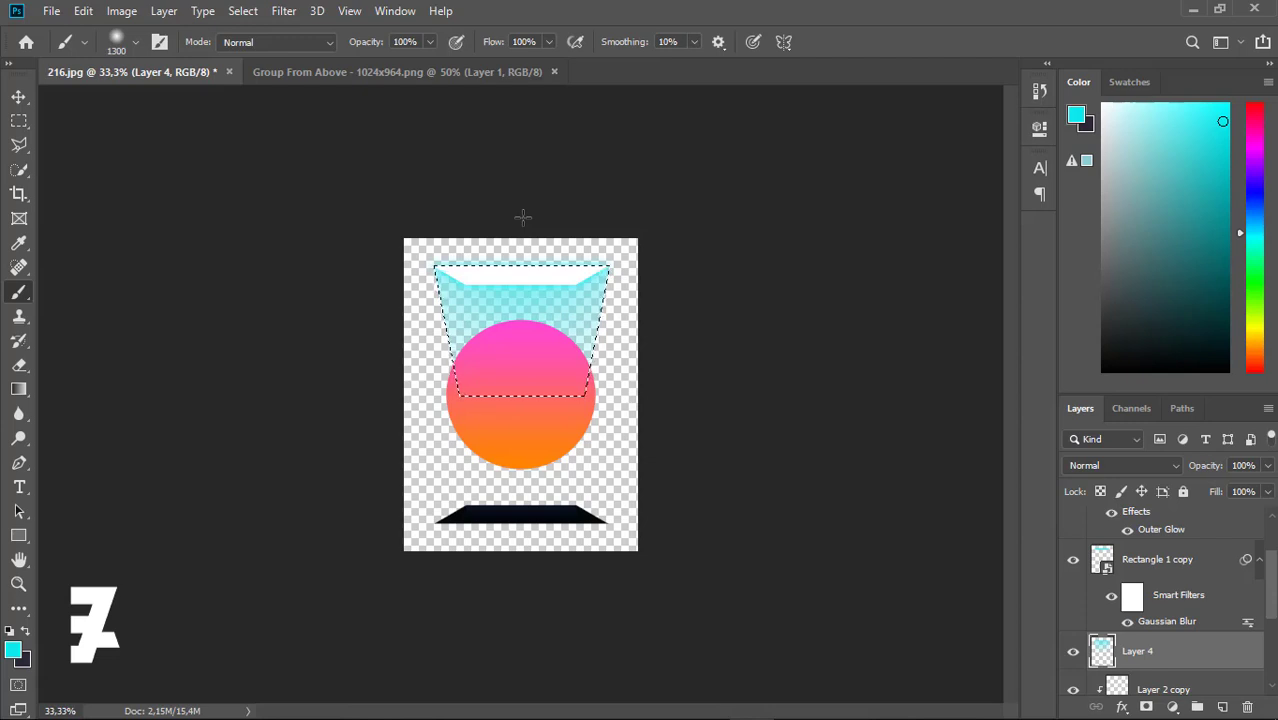
left_click(519, 262)
key("ctrl+z")
Set the brush to 2000 px and paint a translucent cyan fill into the beam
left_click(137, 42)
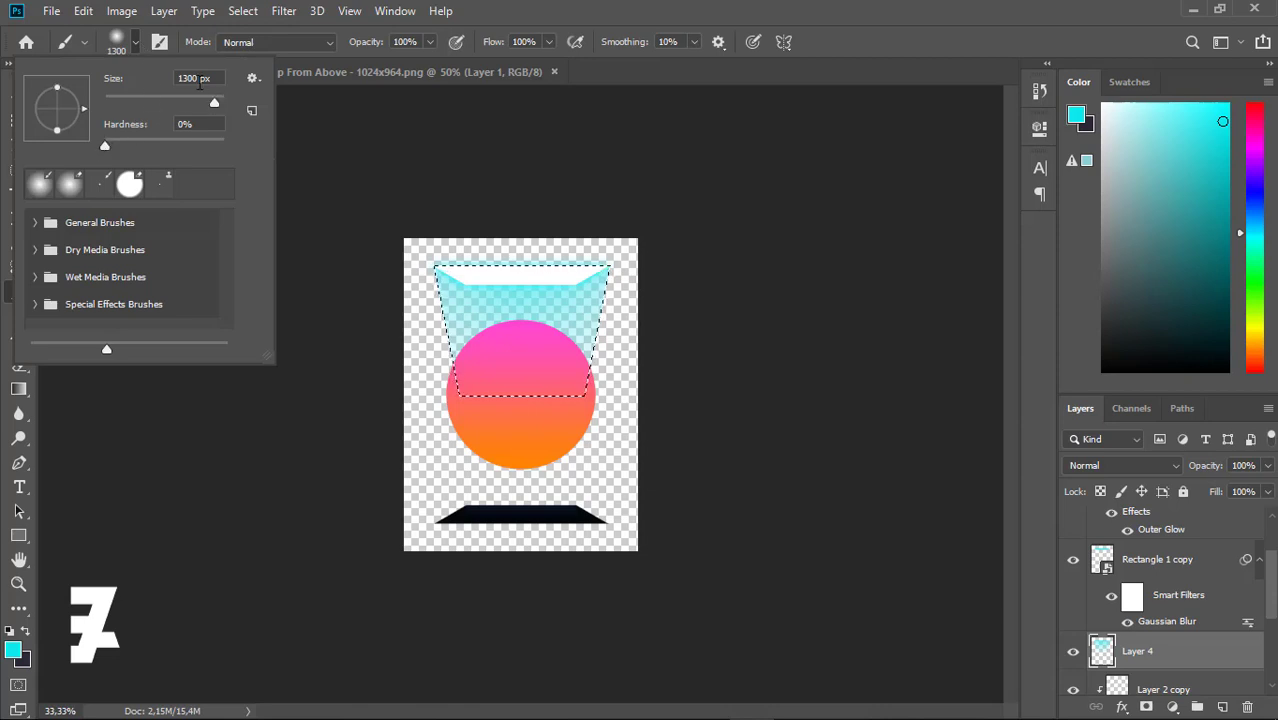
type("0")
left_click(137, 42)
left_click(517, 155)
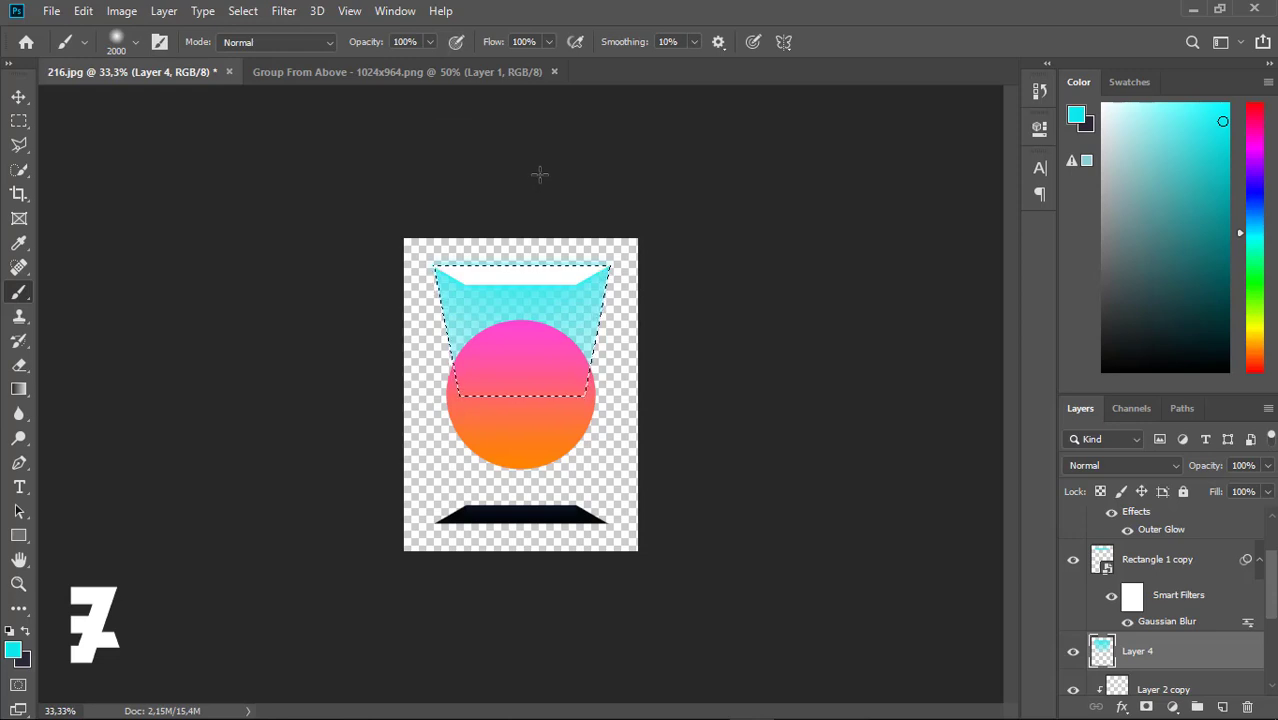
key("ctrl+z")
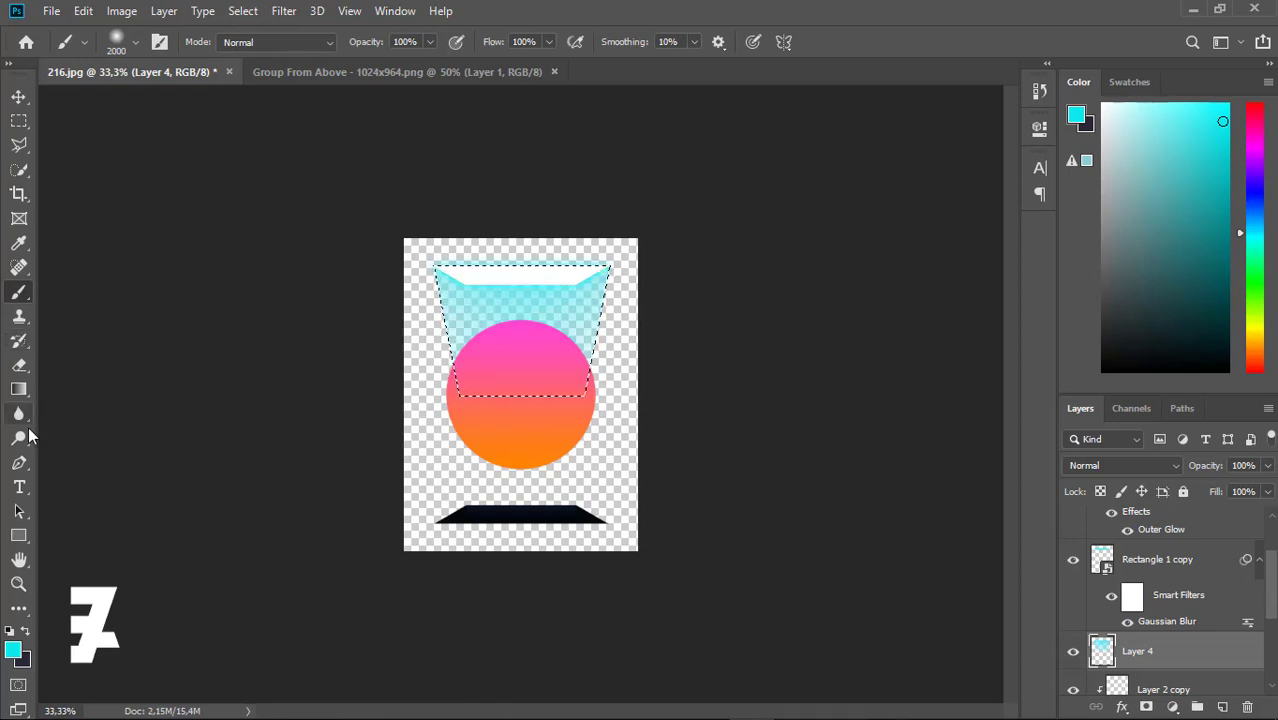
key("ctrl+z")
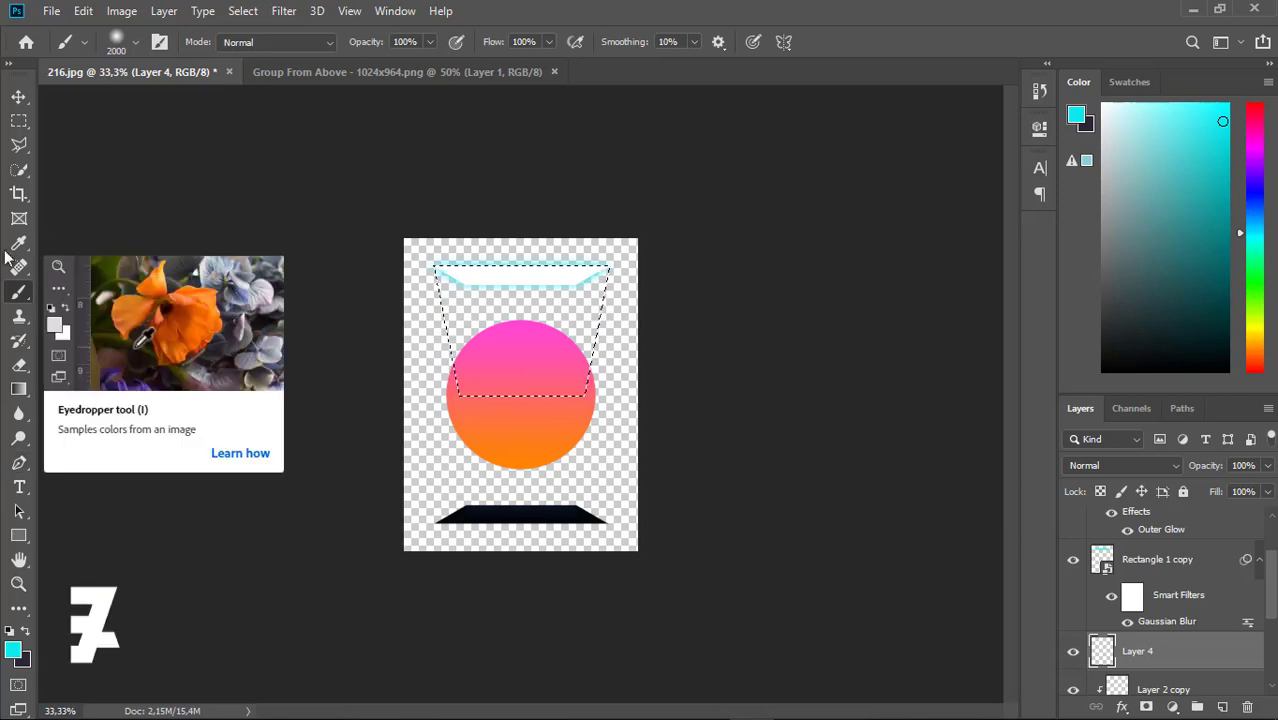
left_click(525, 151)
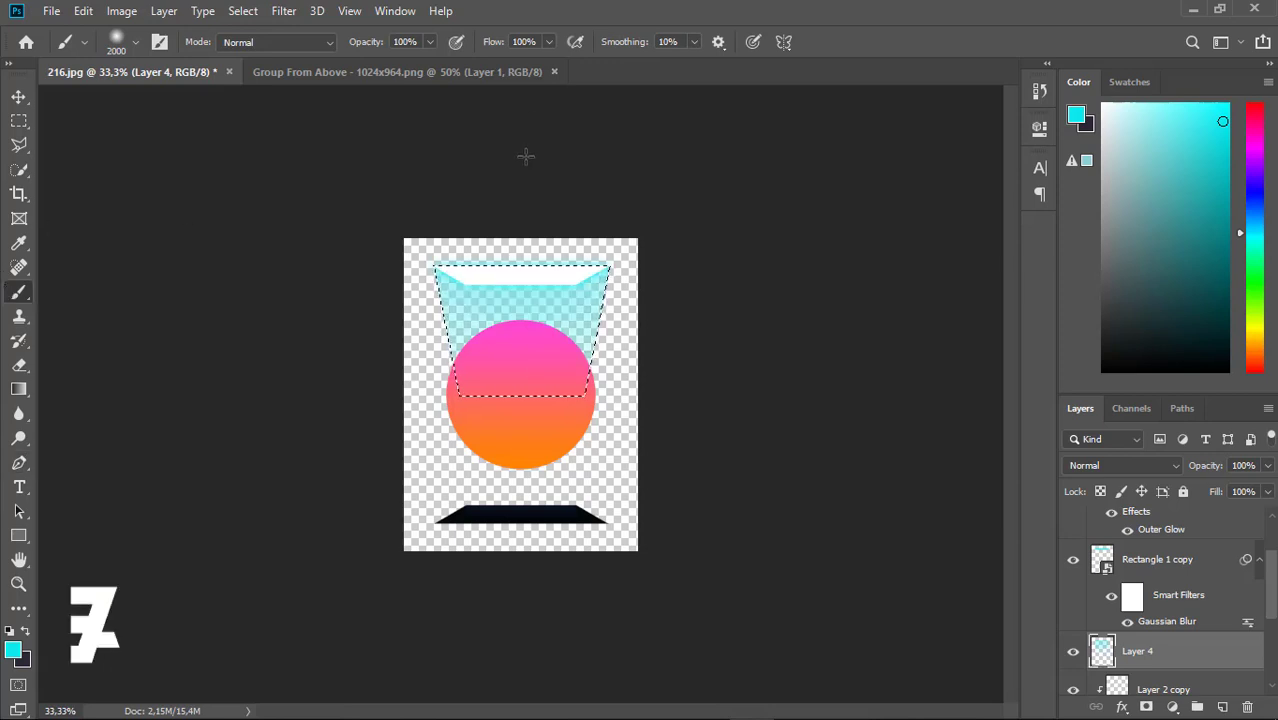
left_click(526, 162)
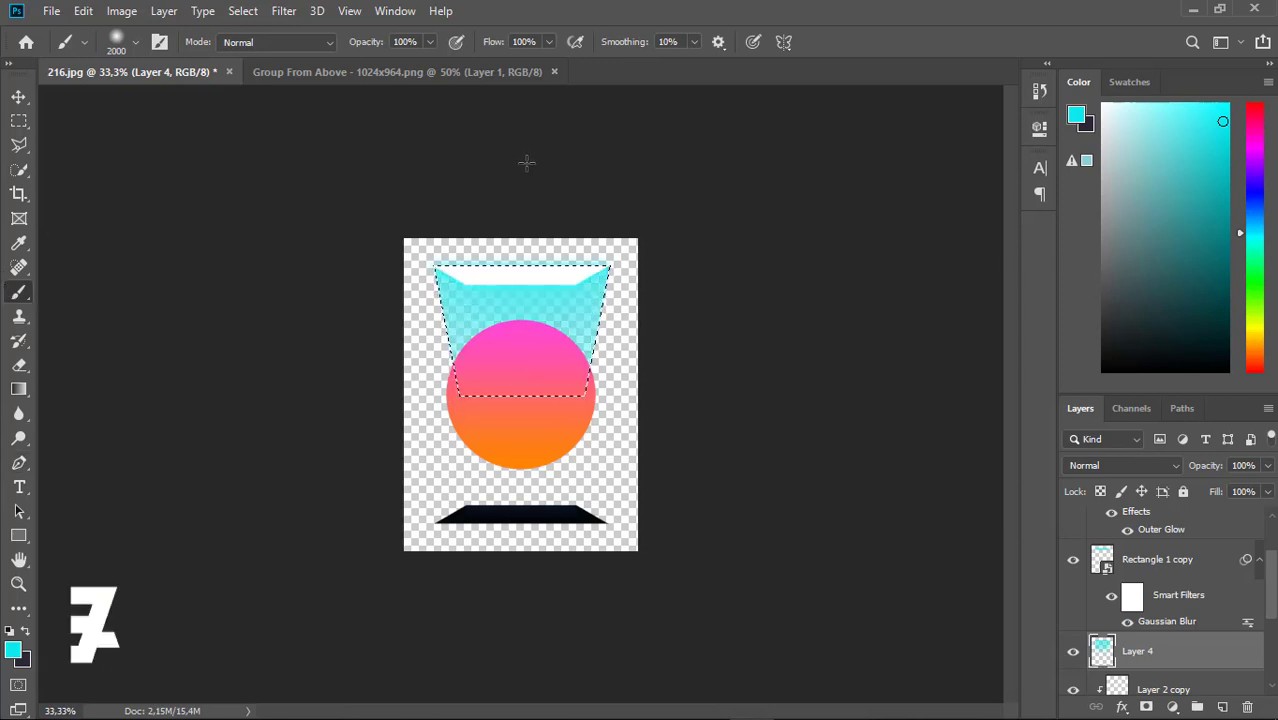
left_click(526, 162)
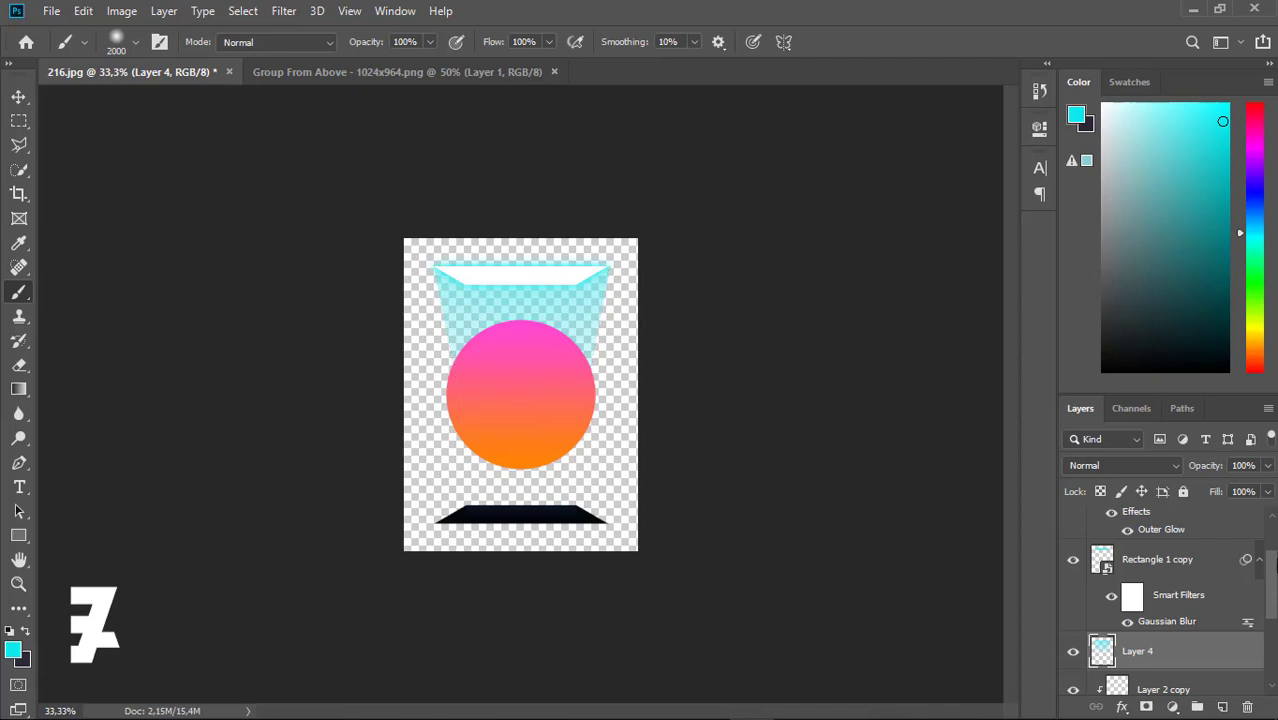
Turn on Layer 1's visibility to reveal the dark navy background
scroll(1180, 600, "down", 5)
left_click(1074, 677)
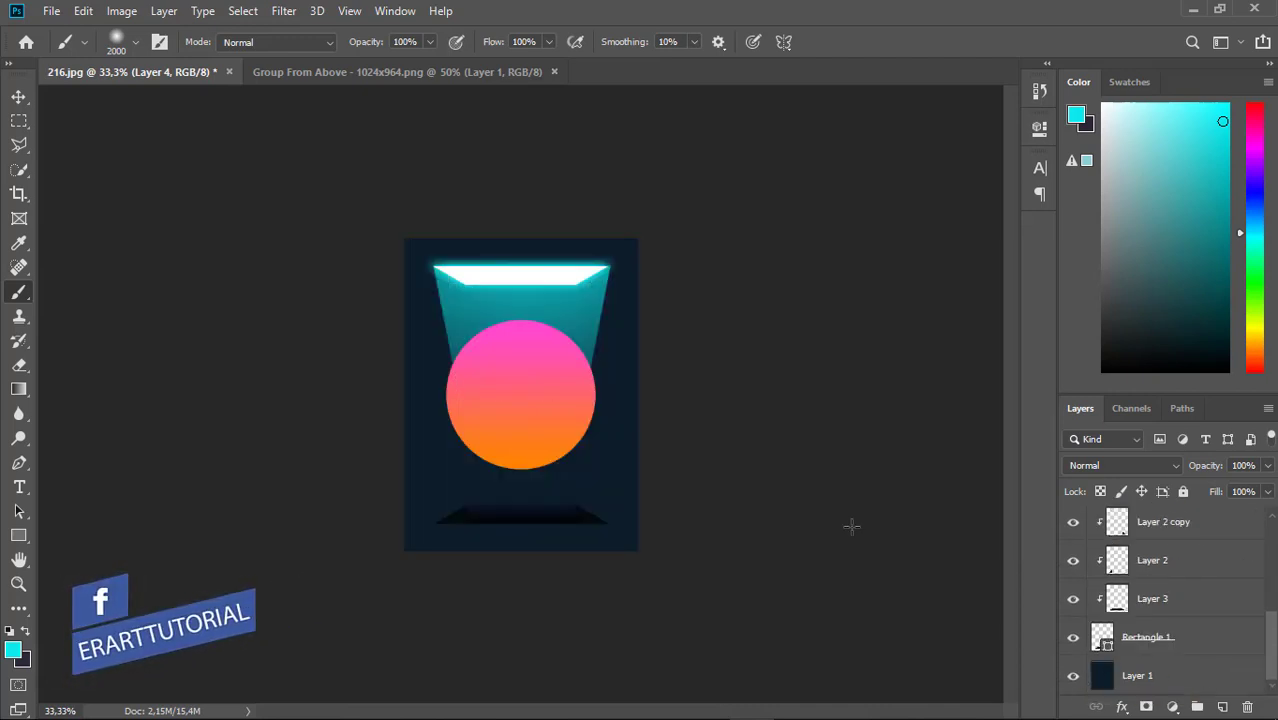
key("ctrl+plus")
Blur the cyan beam on Layer 4 with a 37.4 px Gaussian Blur
left_click(246, 13)
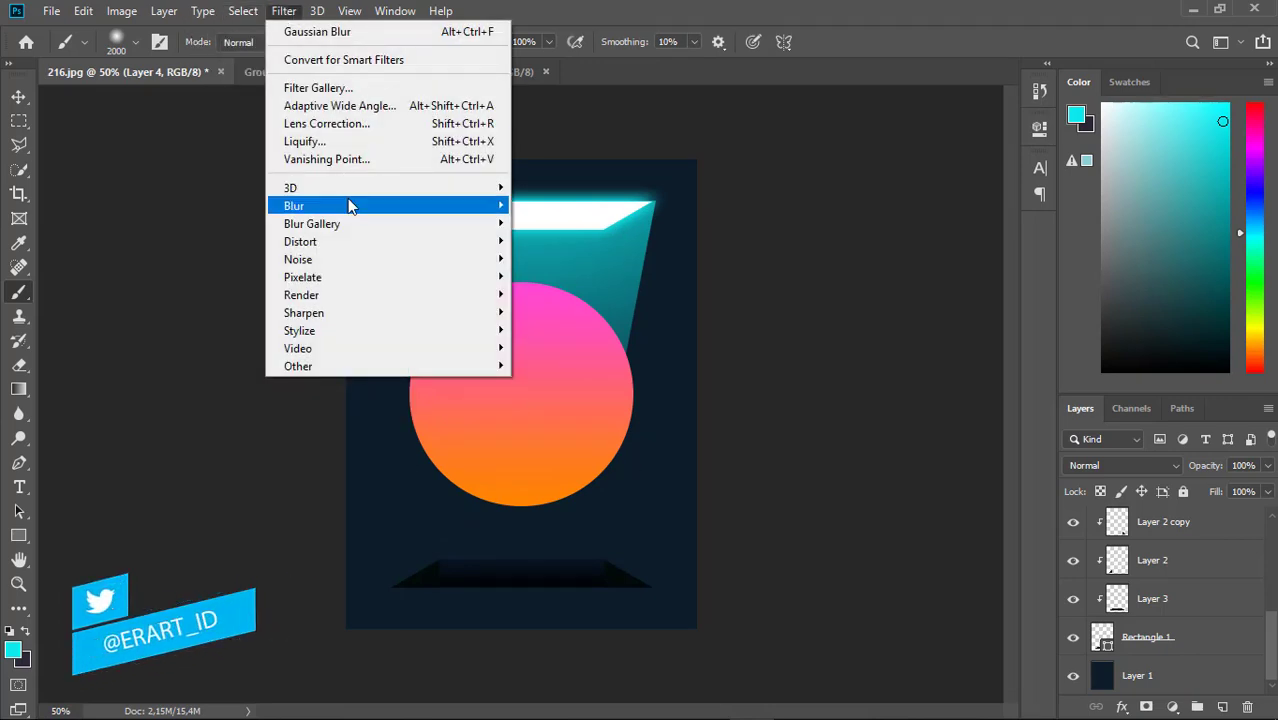
left_click(522, 215)
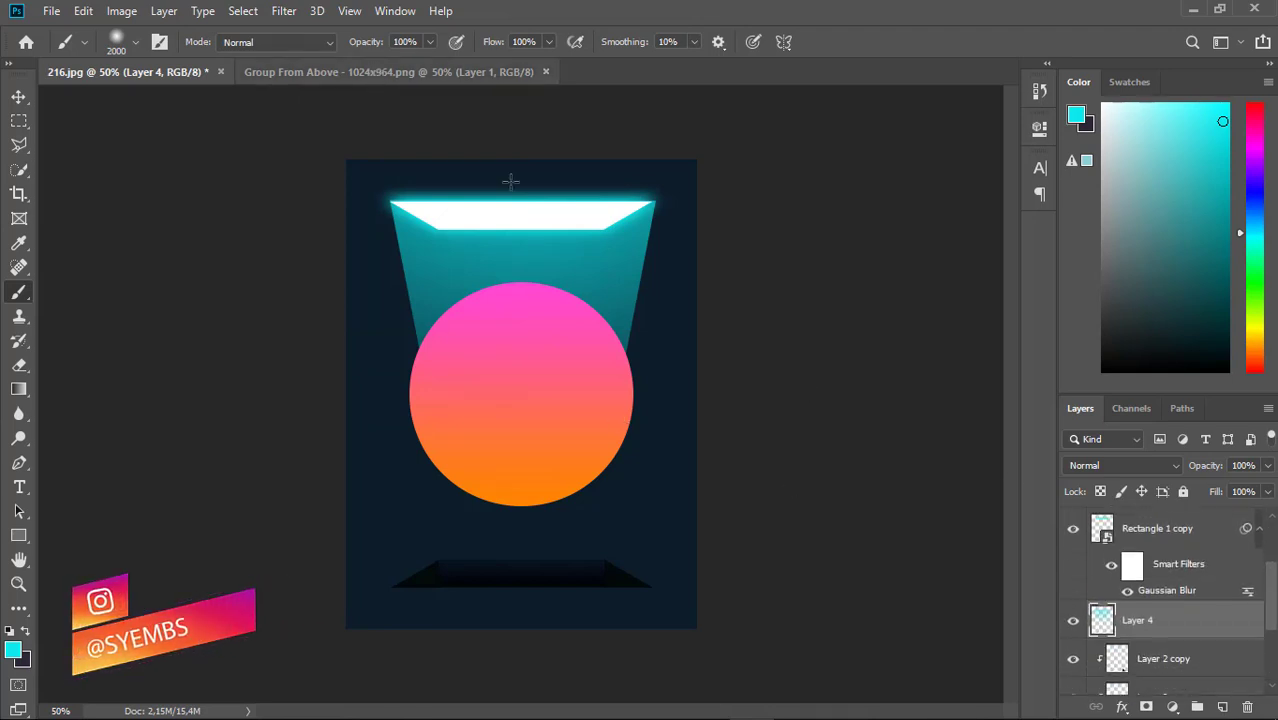
left_click(1073, 621)
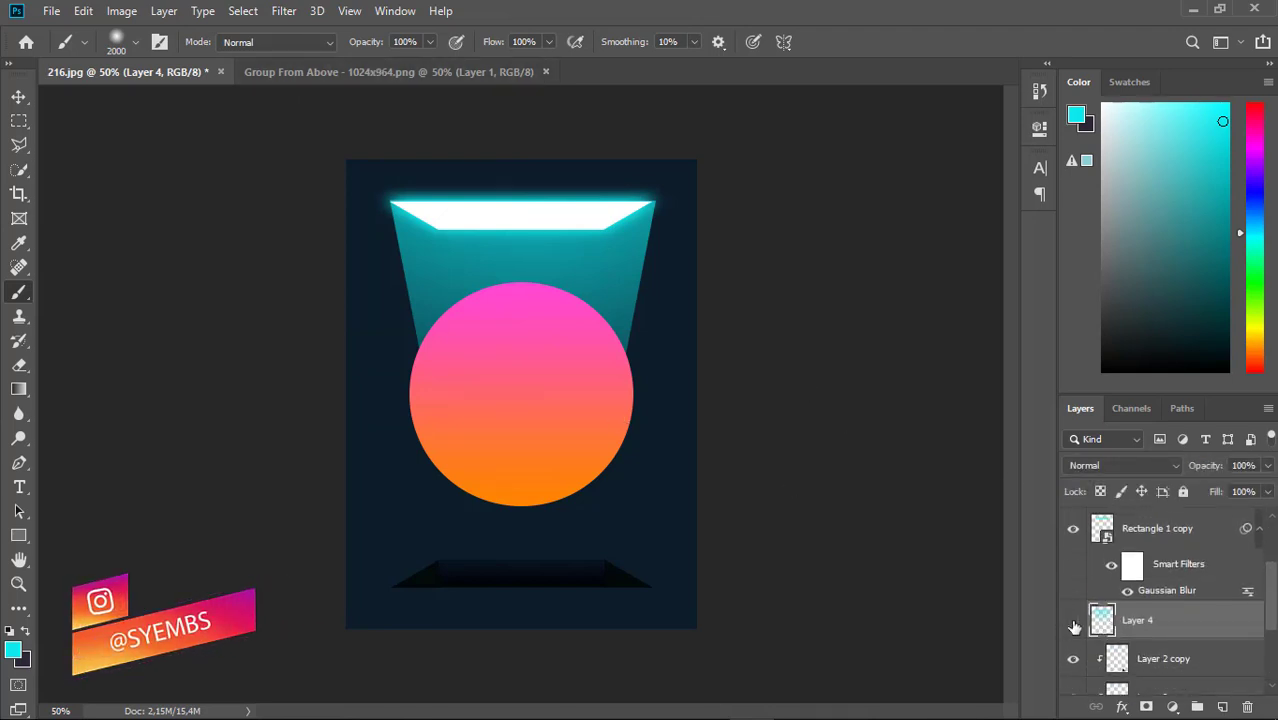
left_click(1073, 621)
left_click(283, 11)
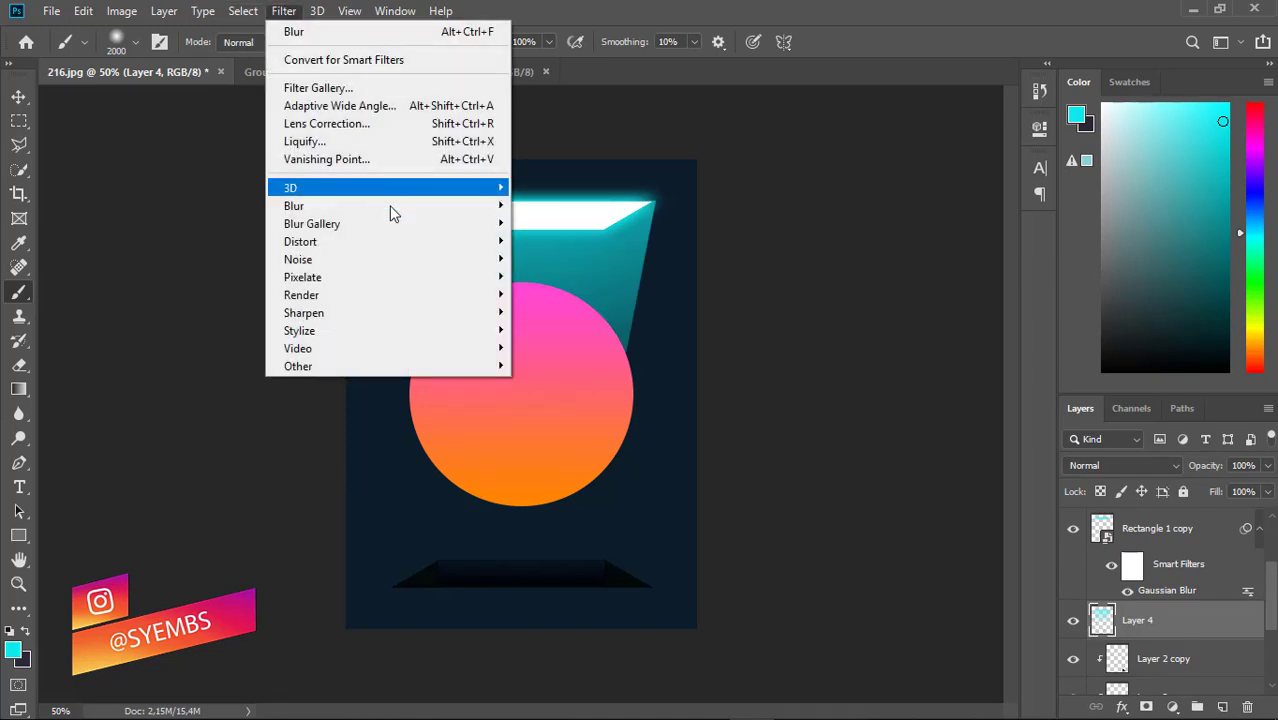
left_click(560, 280)
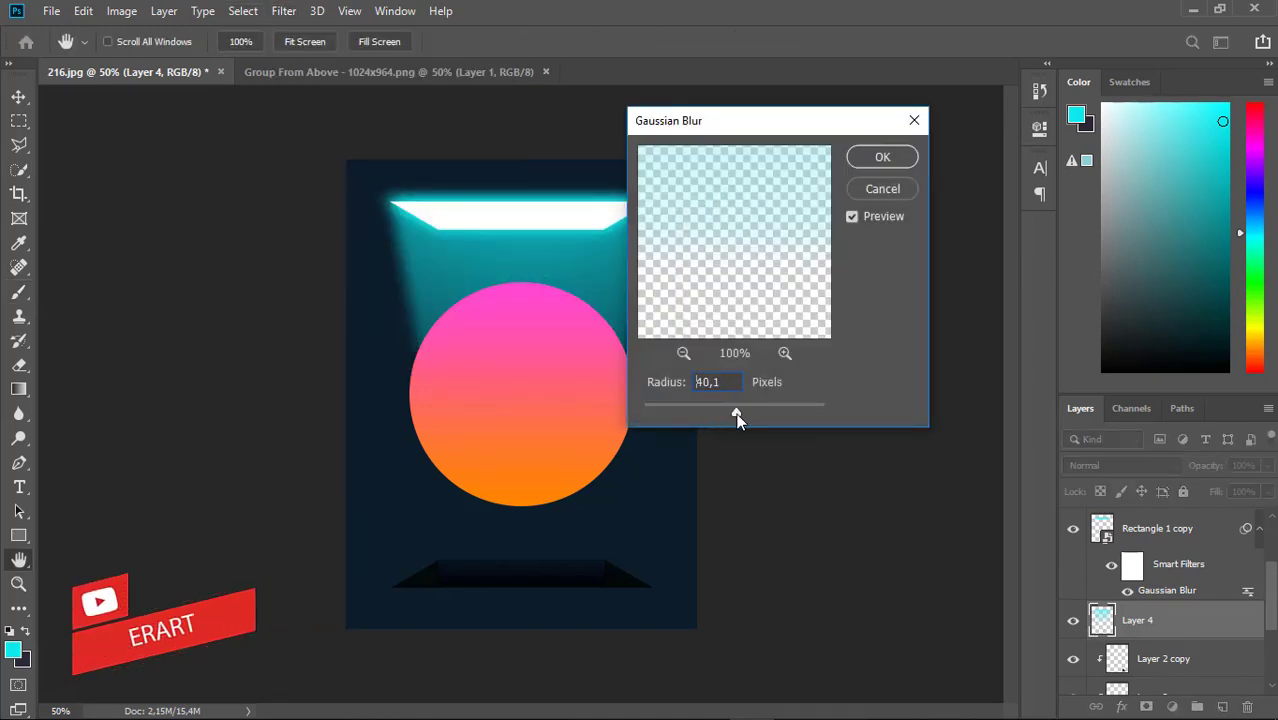
mouse_move(737, 418)
left_mouse_down()
mouse_move(762, 417)
mouse_move(734, 411)
left_mouse_up()
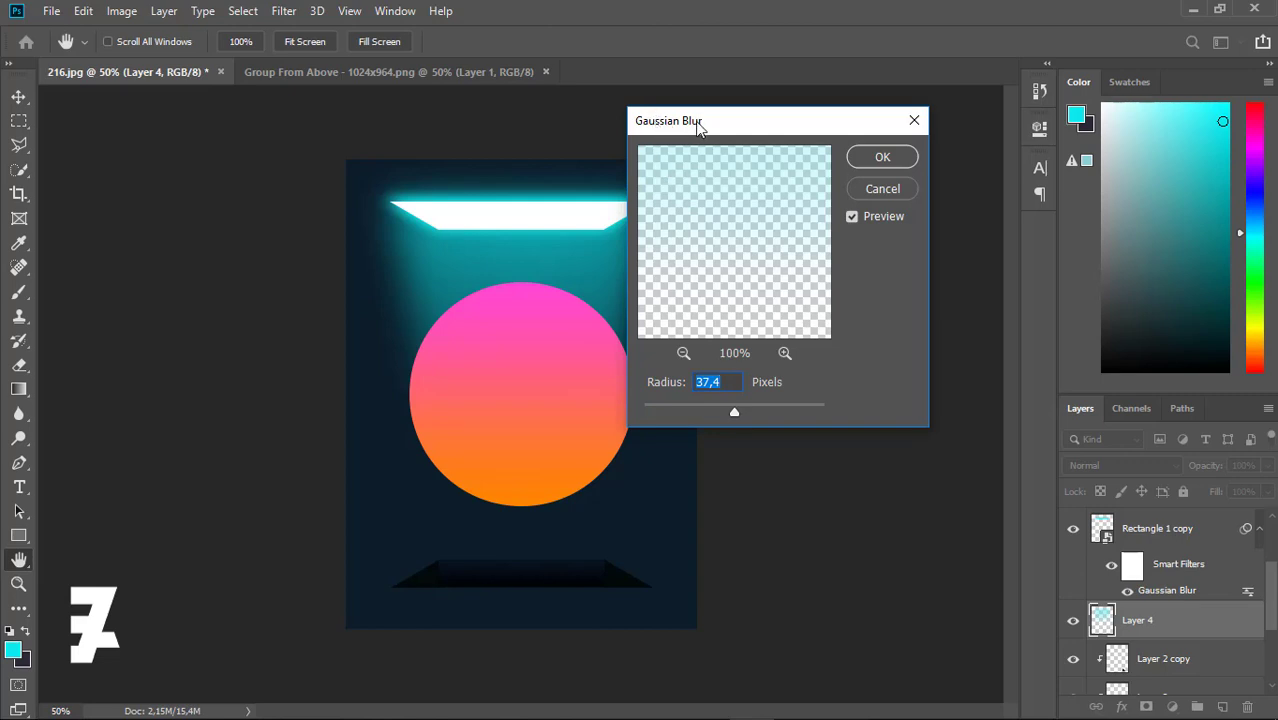
left_click_drag(700, 128, 814, 138)
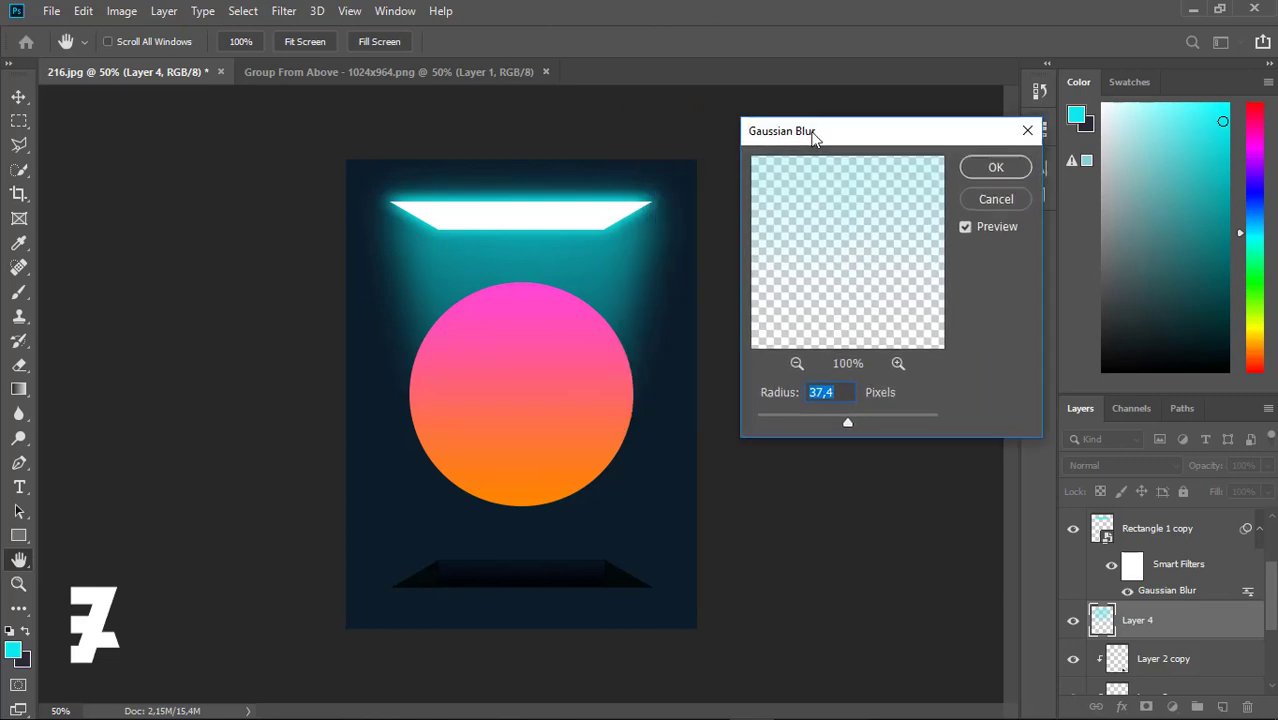
left_click(980, 176)
key("v")
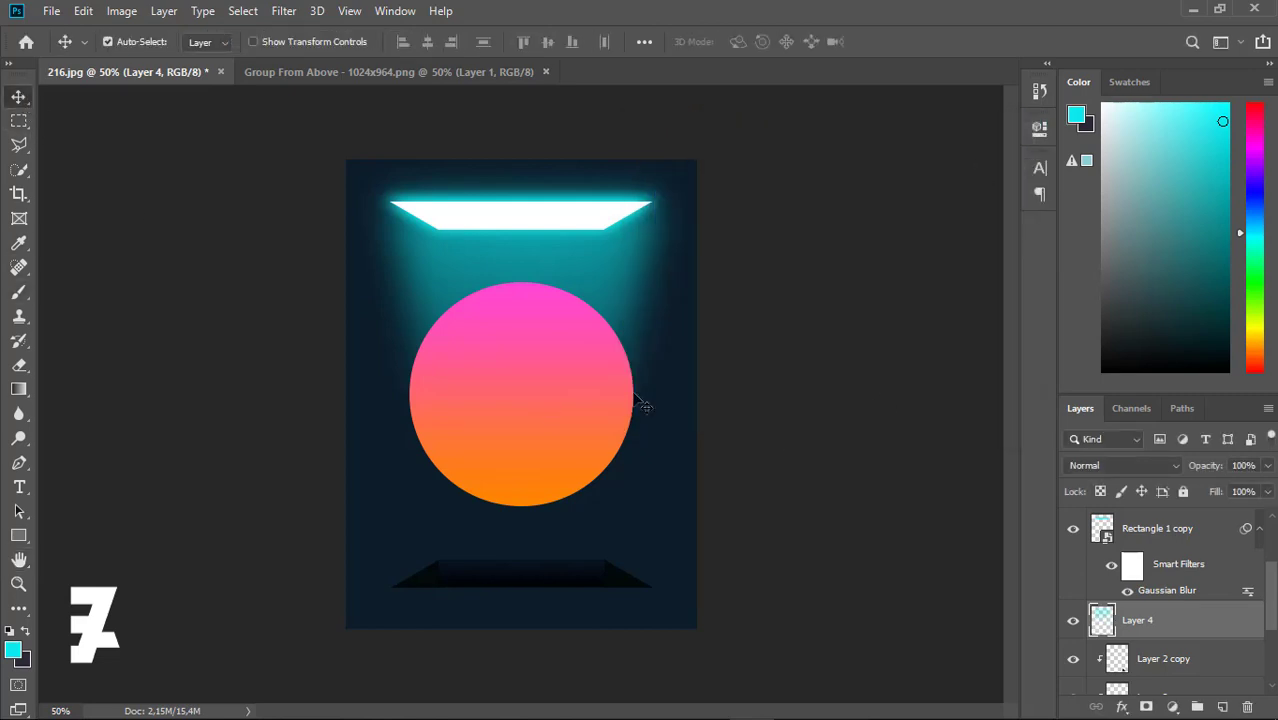
Target the Ellipse 1 layer and set the foreground colour to white #ffffff
left_click_drag(1274, 597, 1274, 527)
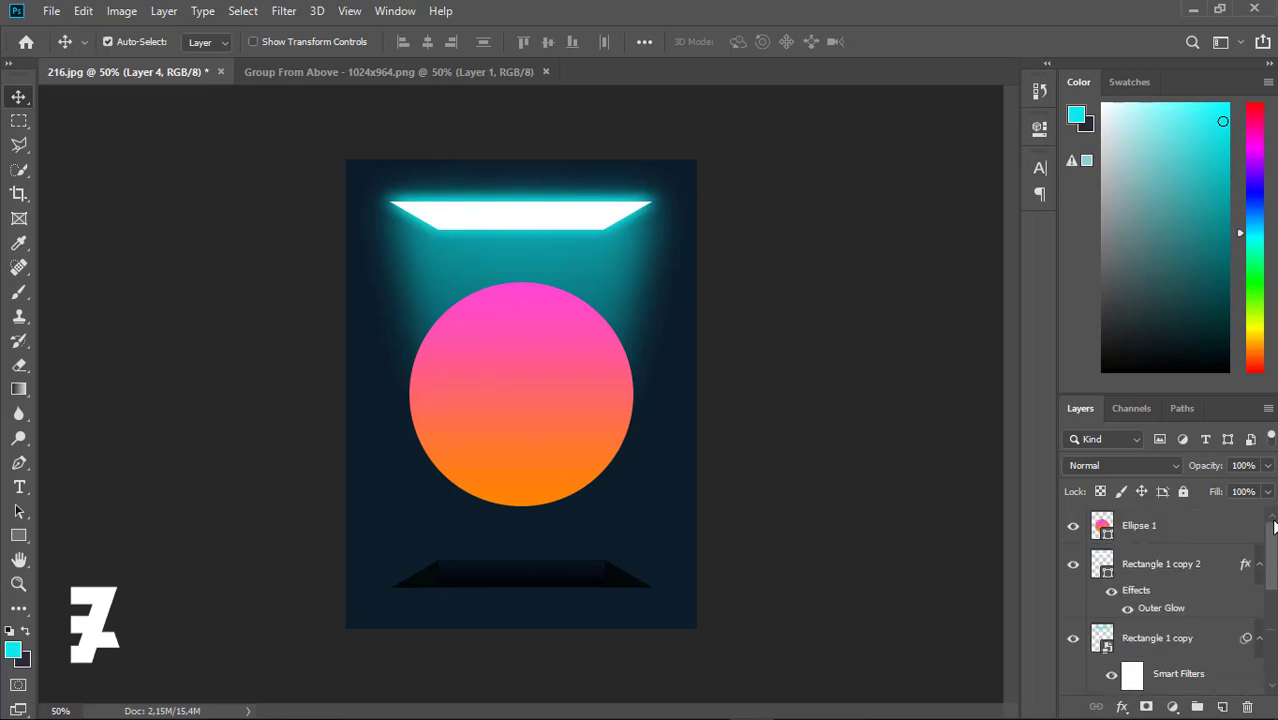
left_click(1204, 531)
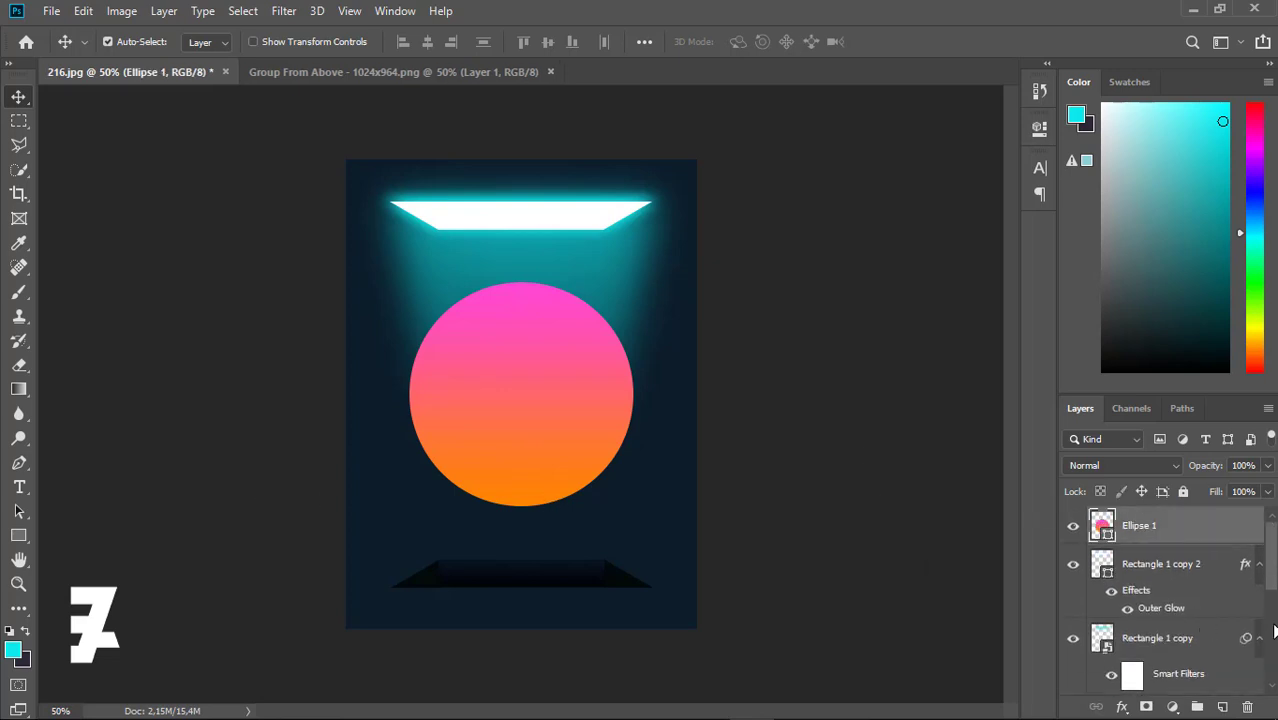
left_click(18, 487)
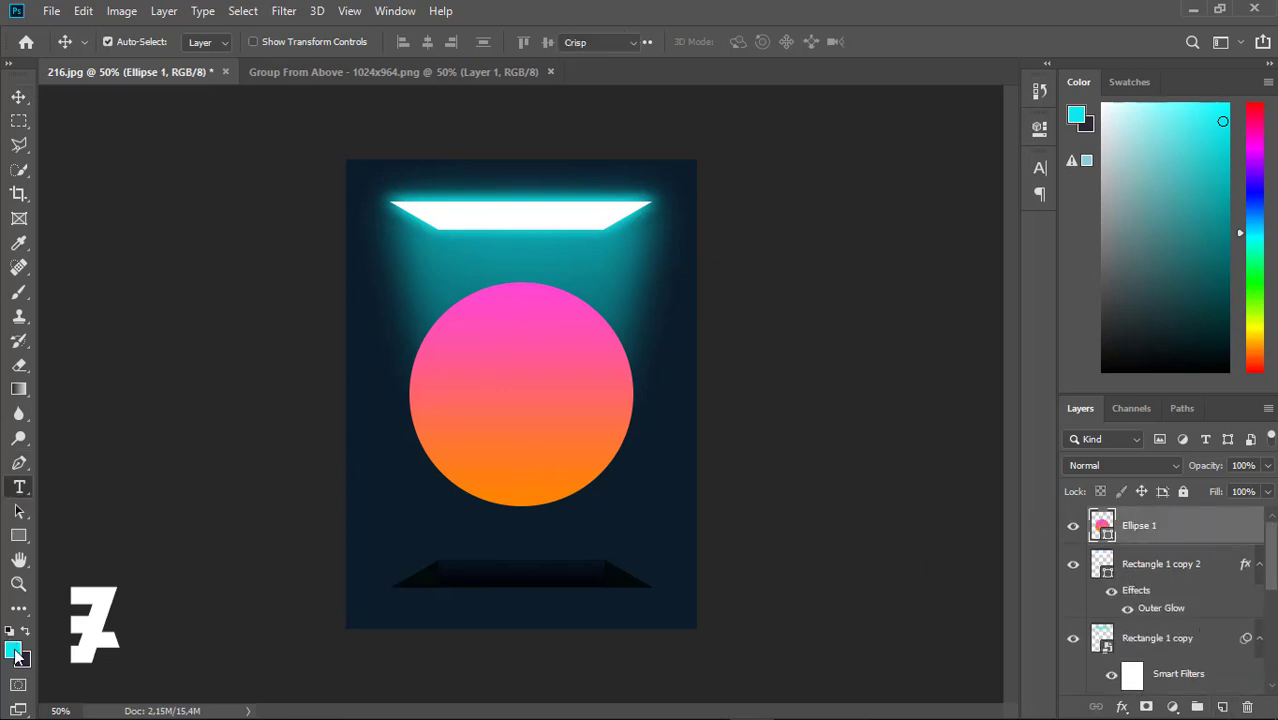
left_click(12, 650)
type("ffffff")
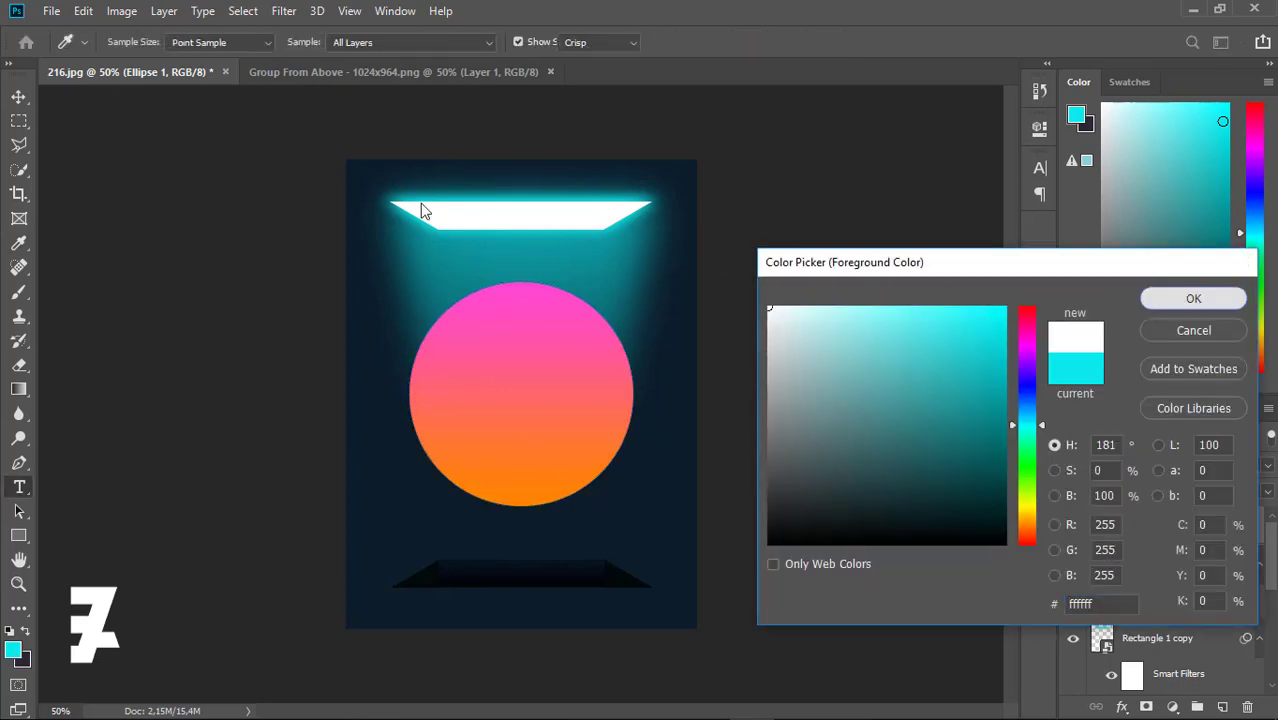
key("Return")
Add a '31' text layer at 300 pt over the circle's centre
left_click(406, 377)
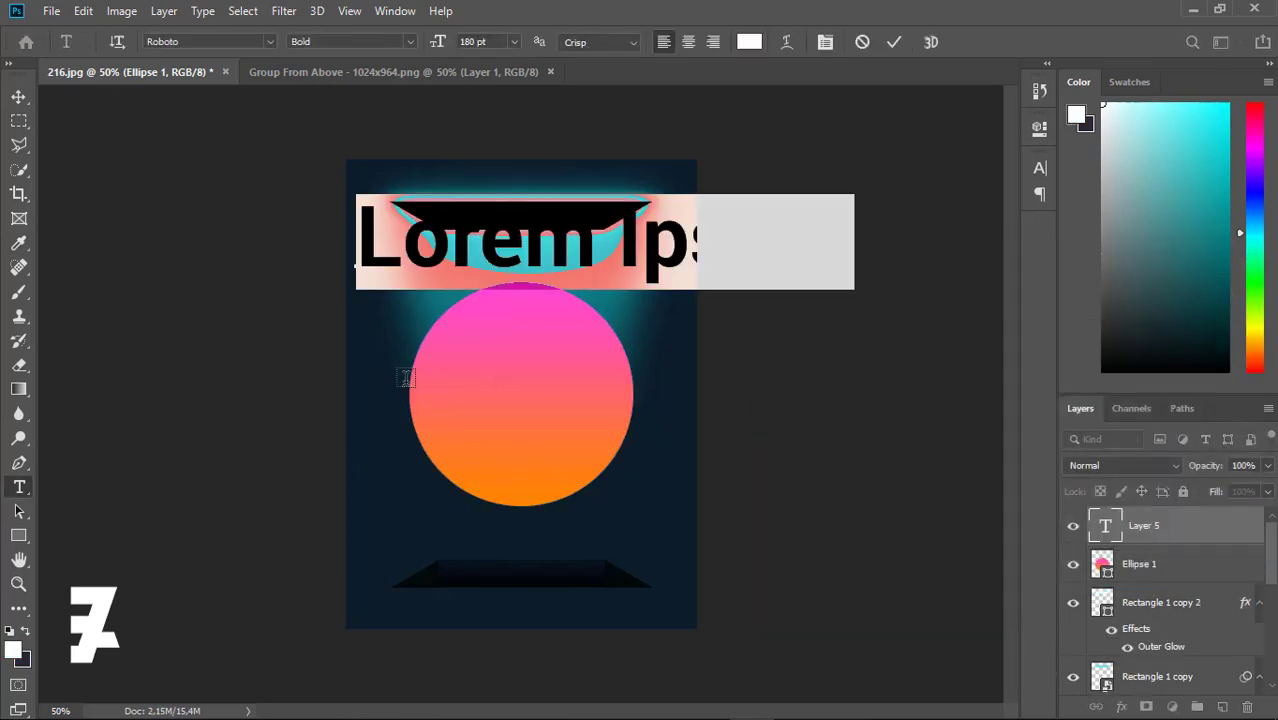
type("31")
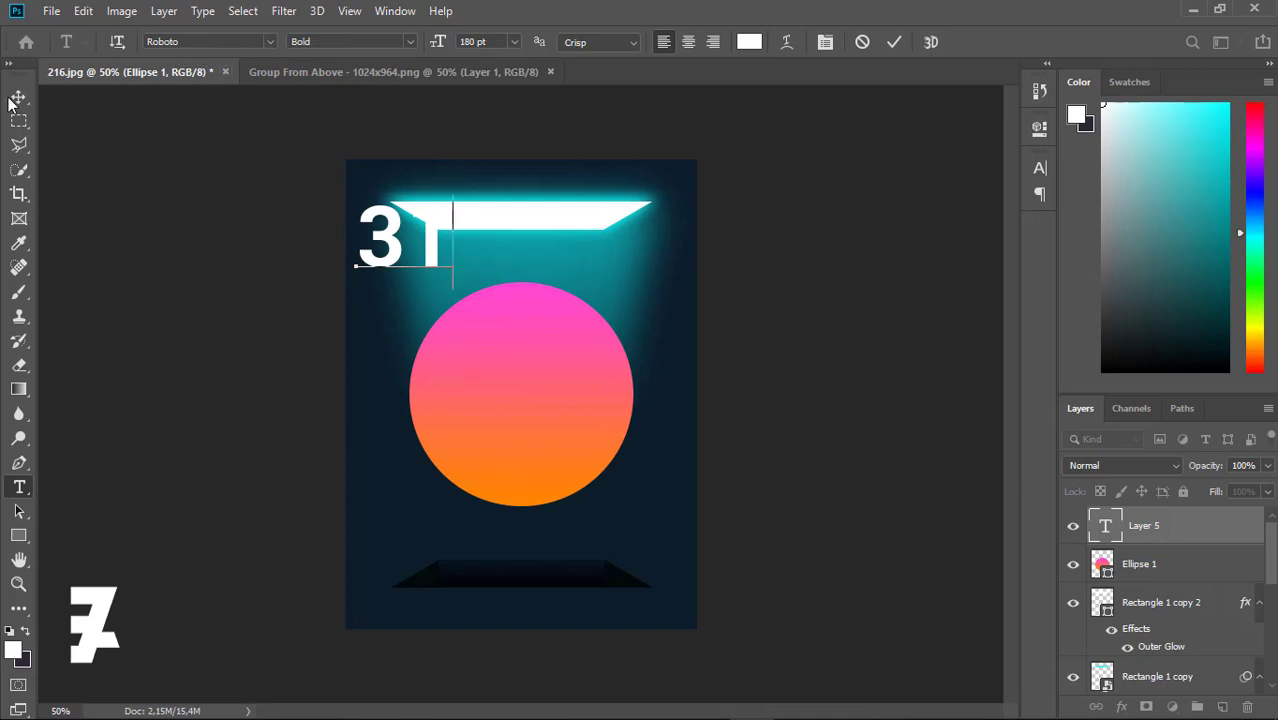
left_click(18, 96)
left_click_drag(385, 235, 514, 400)
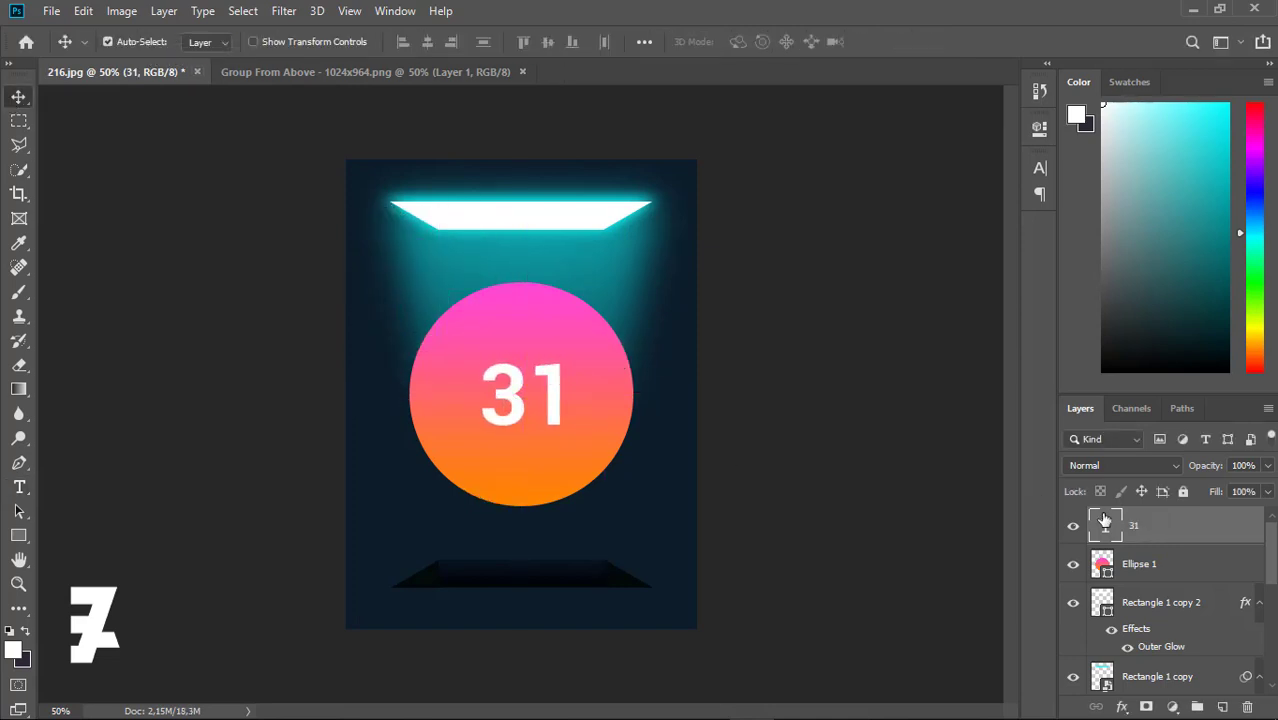
key("Return")
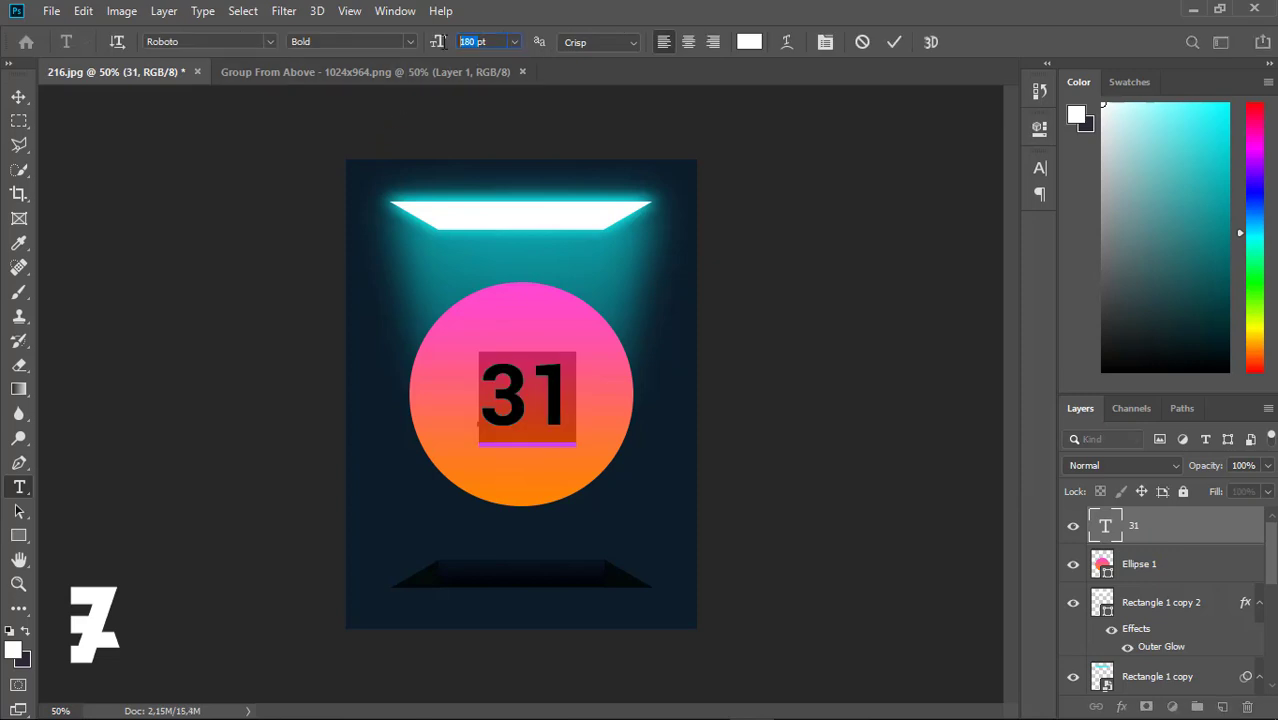
type("300")
key("Return")
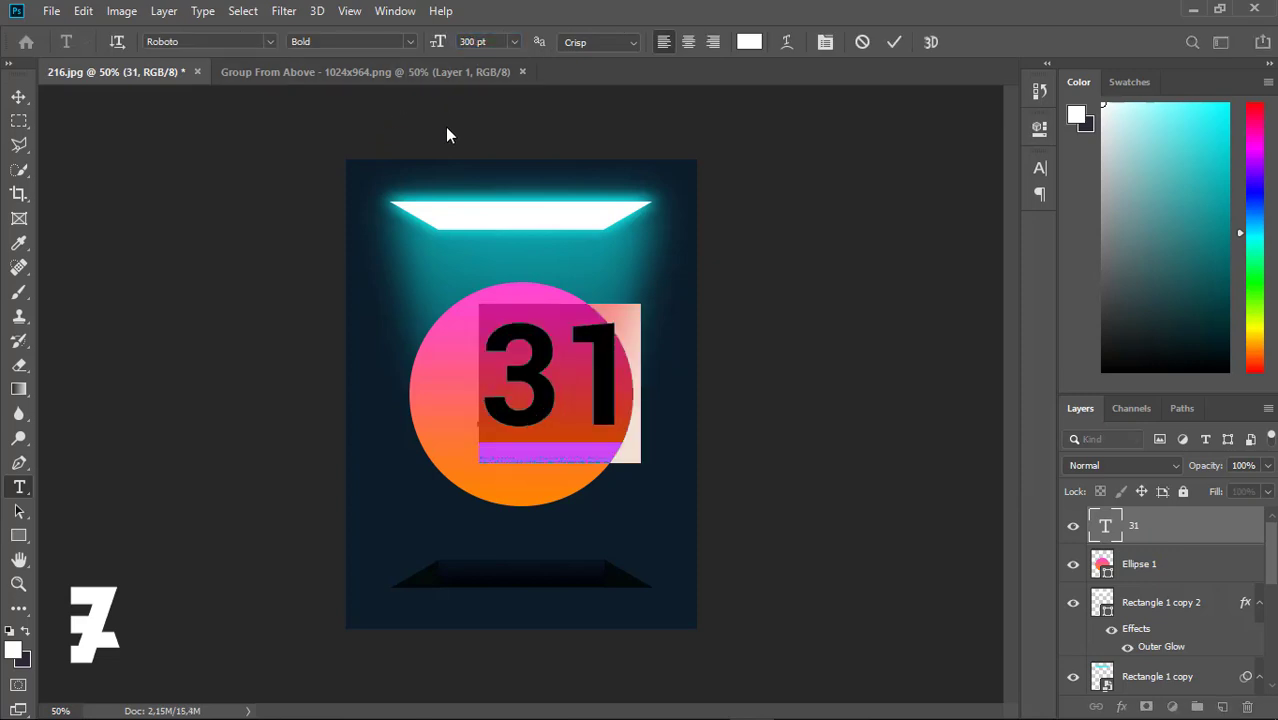
Trim the text to just '3' and move it to the circle's left side
left_click(605, 400)
key("shift+Left")
key("BackSpace")
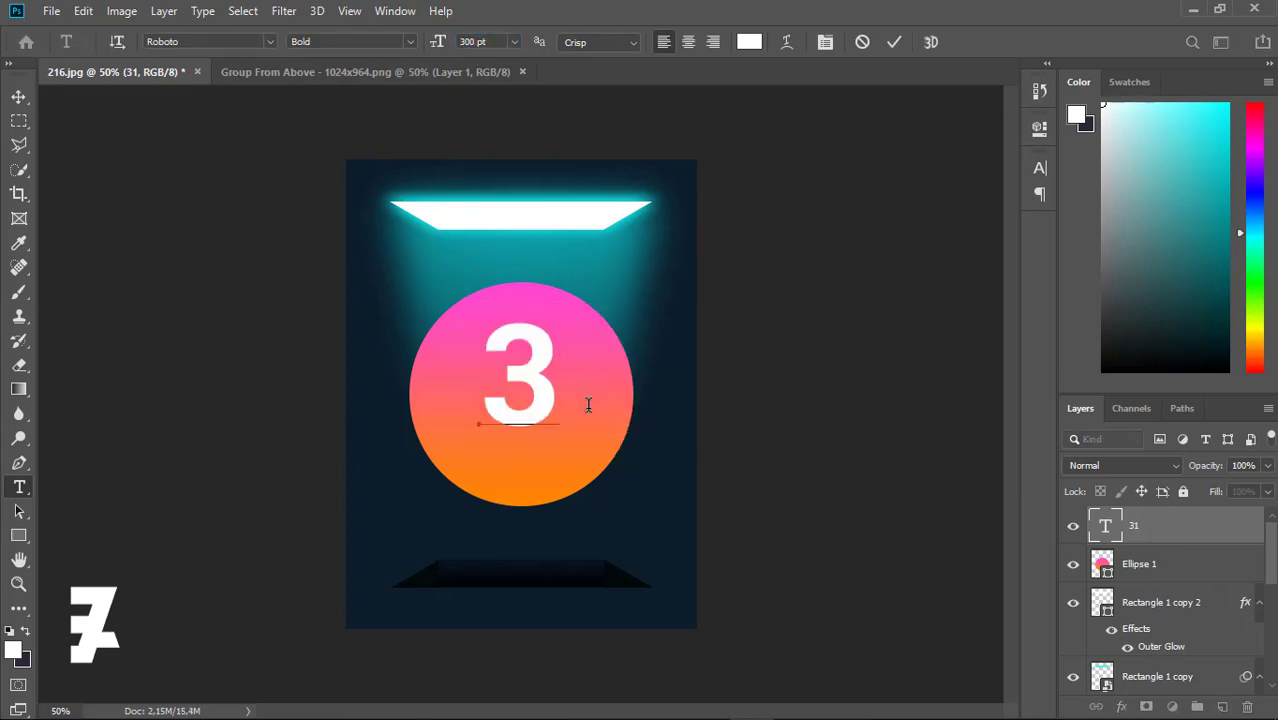
key("ctrl+Return")
key("v")
left_click_drag(536, 402, 436, 395)
Enlarge the '3' to 400 pt and nudge it slightly lower
double_click(1106, 527)
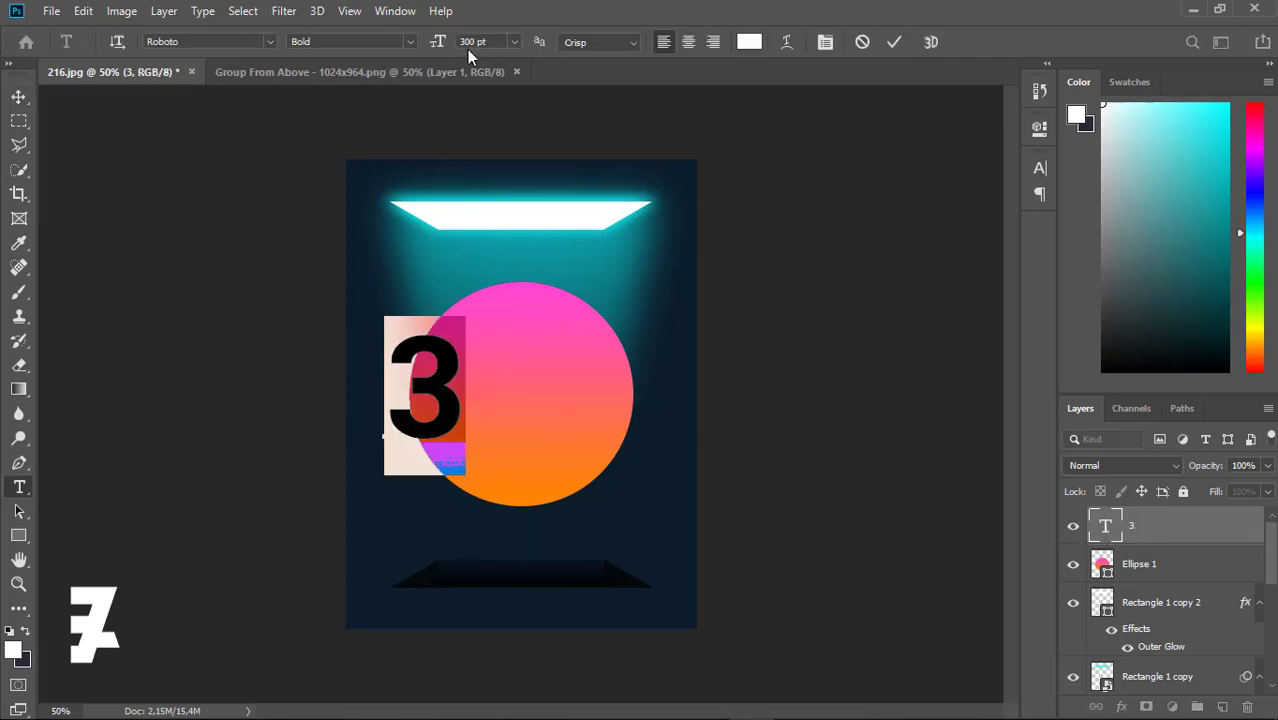
type("0")
key("Return")
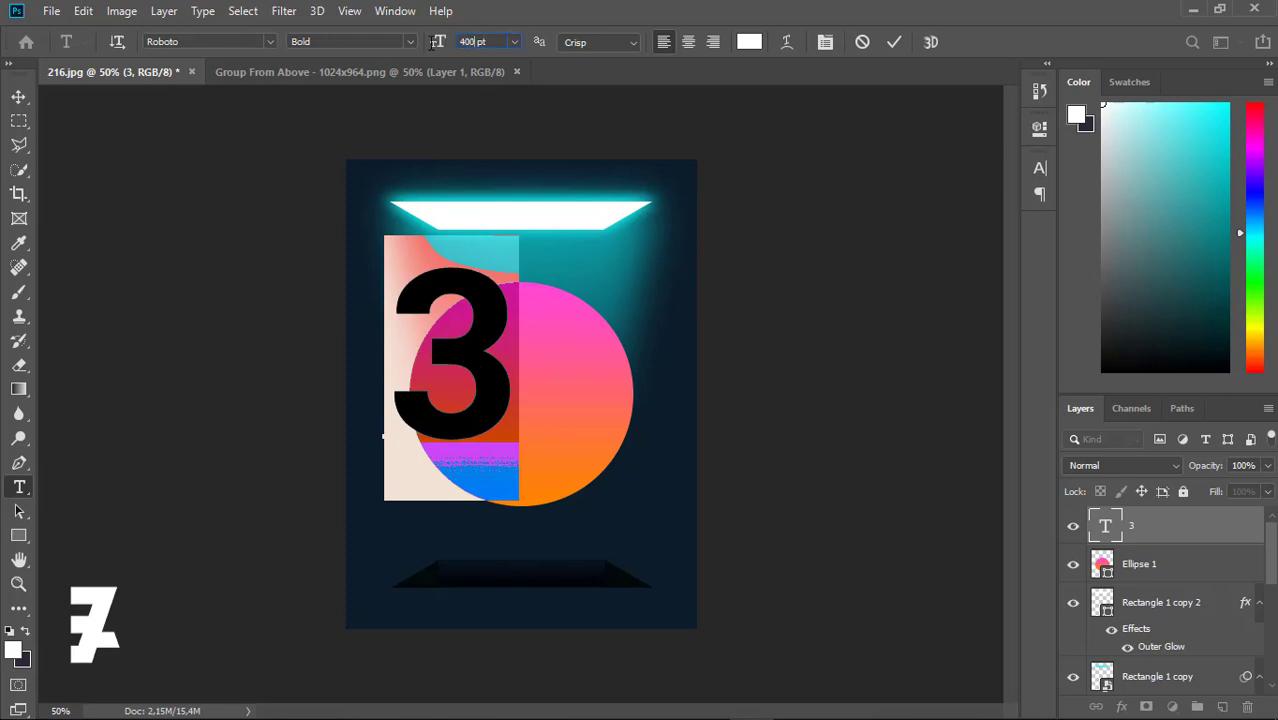
left_click(18, 96)
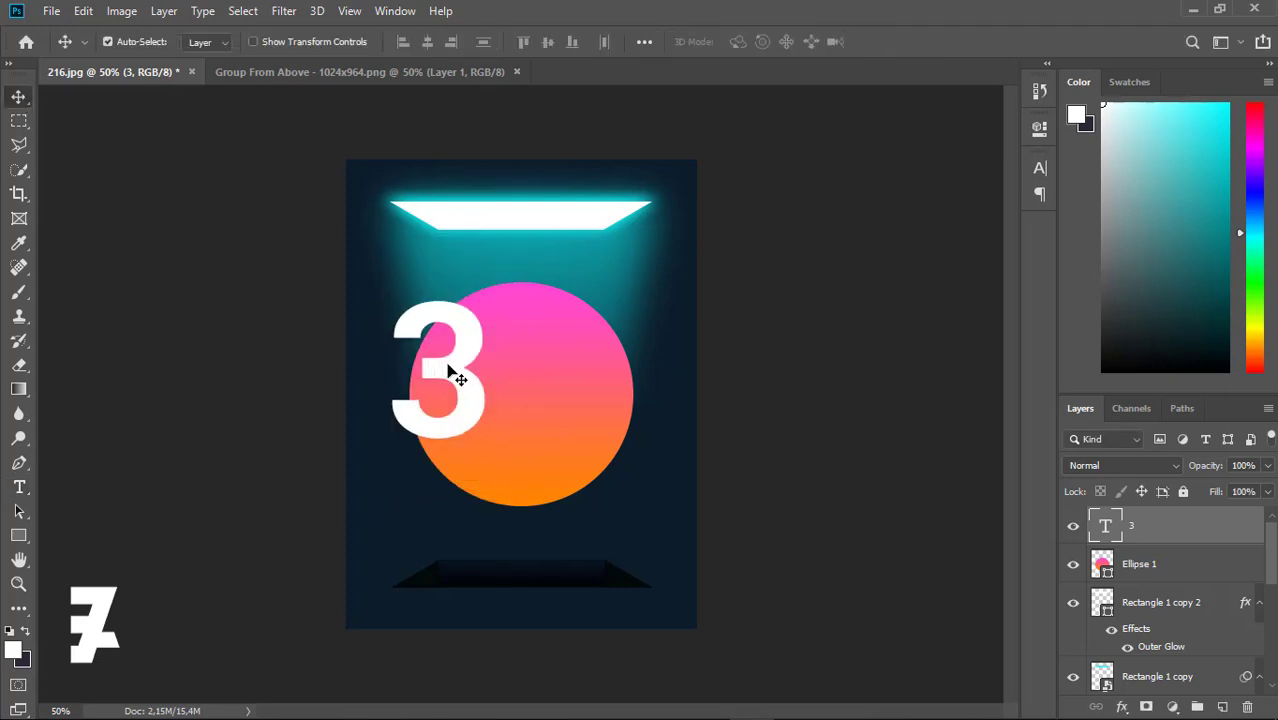
left_click_drag(455, 375, 455, 400)
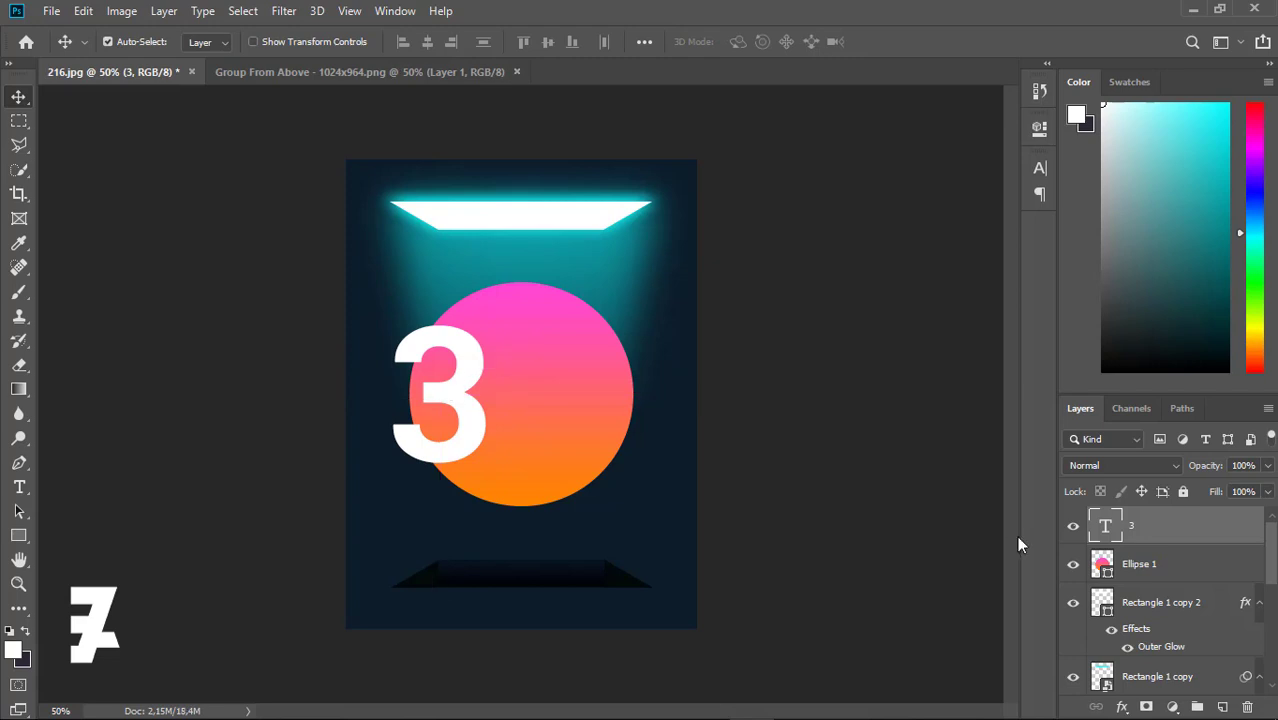
key("Down")
key("Down")
key("Down")
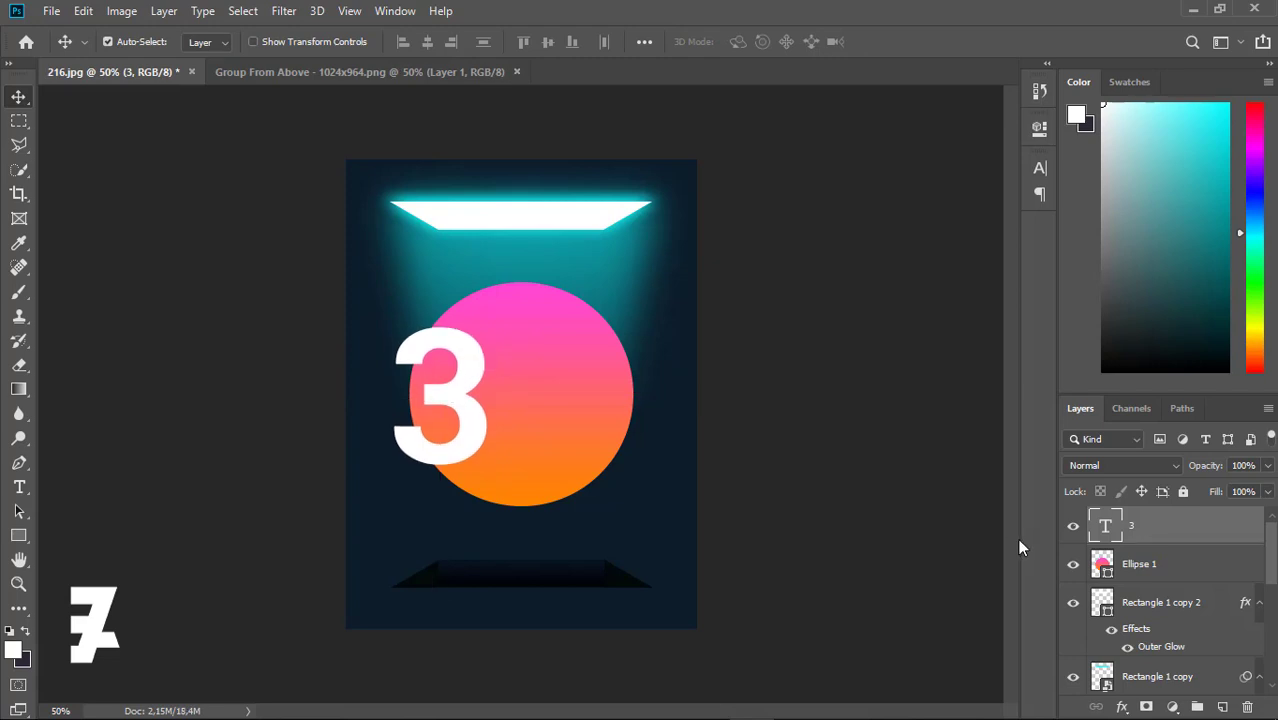
Add a '1' text layer beside the 3 and resize the 3 to 300 pt
left_click(19, 487)
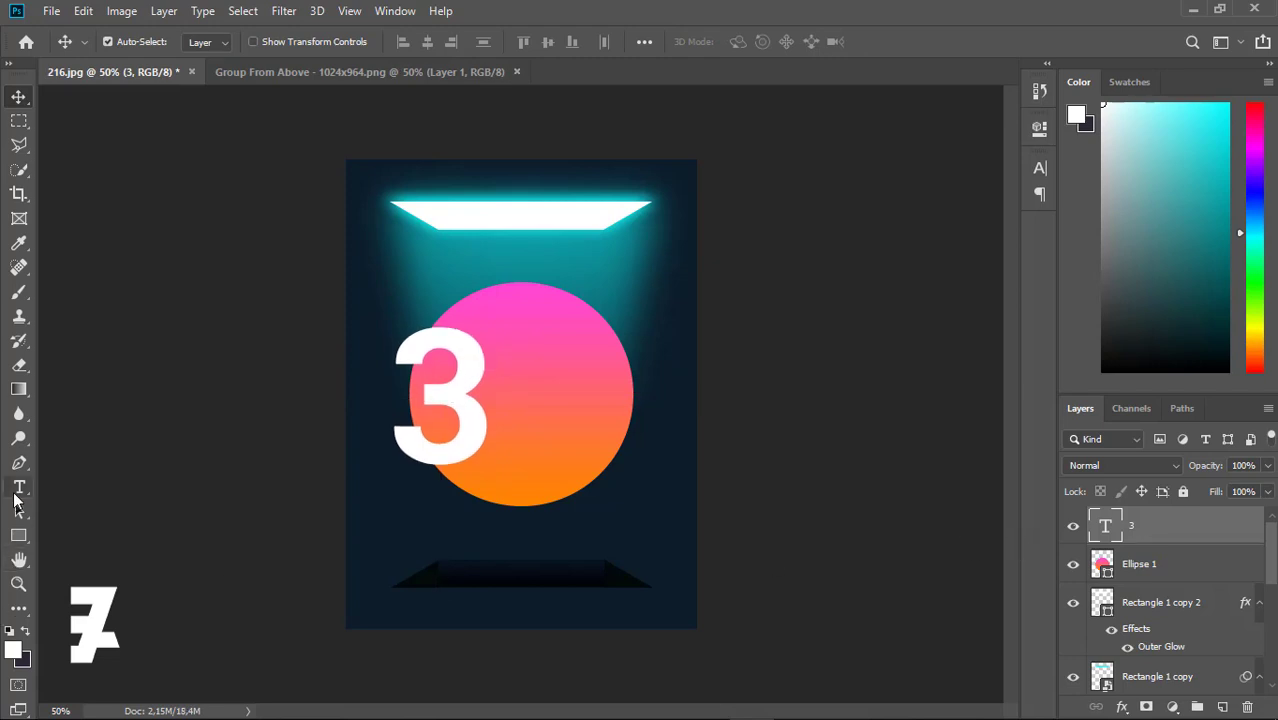
left_click(574, 412)
type("1")
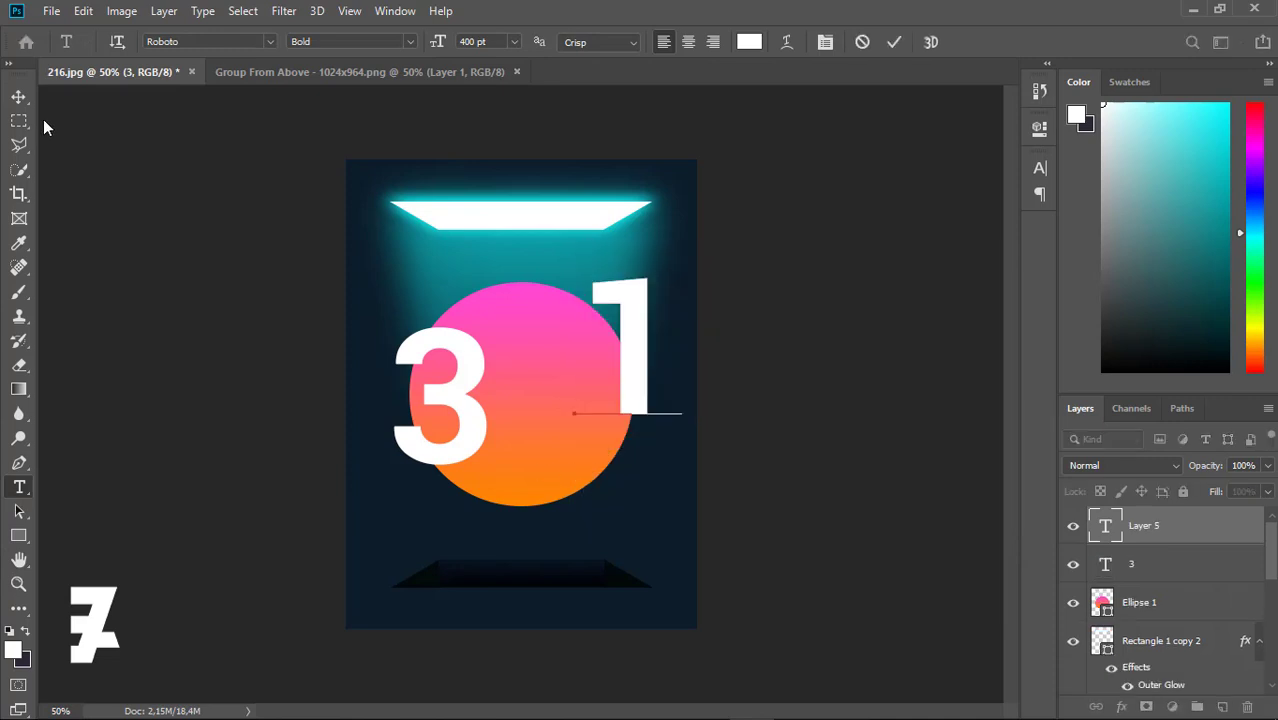
left_click(18, 96)
mouse_move(632, 325)
left_mouse_down()
mouse_move(600, 372)
mouse_move(515, 375)
left_mouse_up()
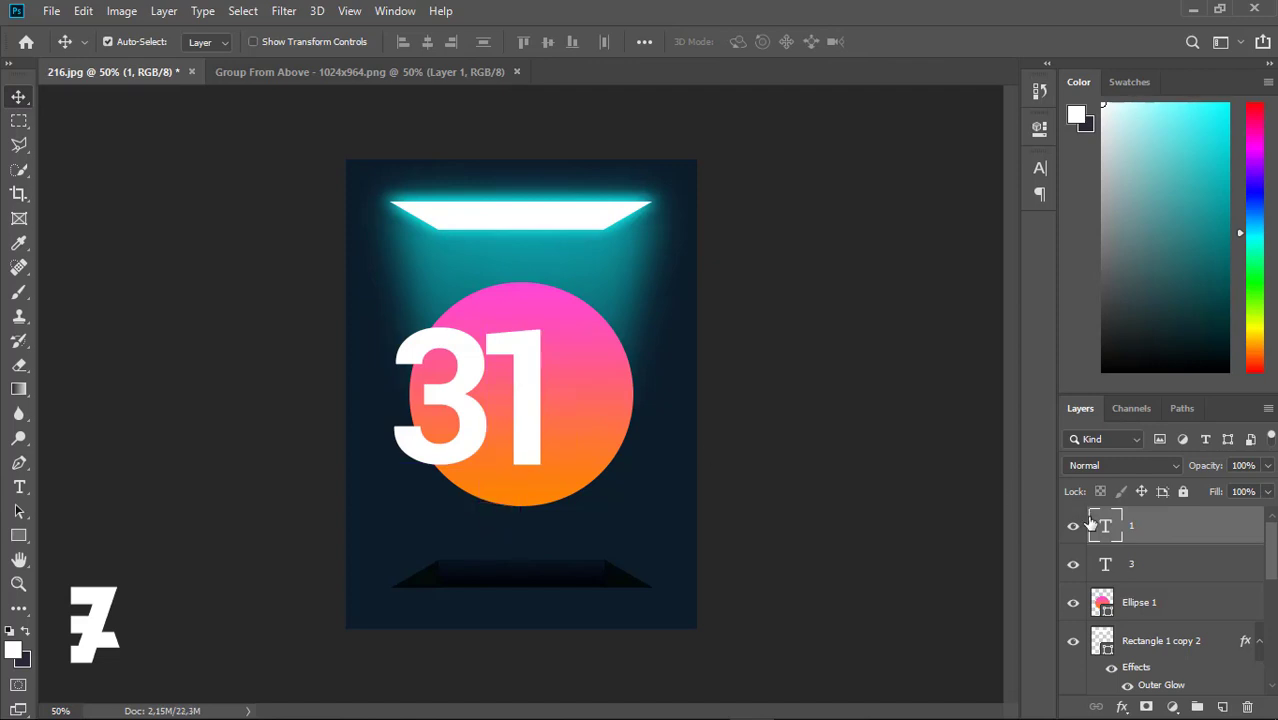
double_click(1110, 564)
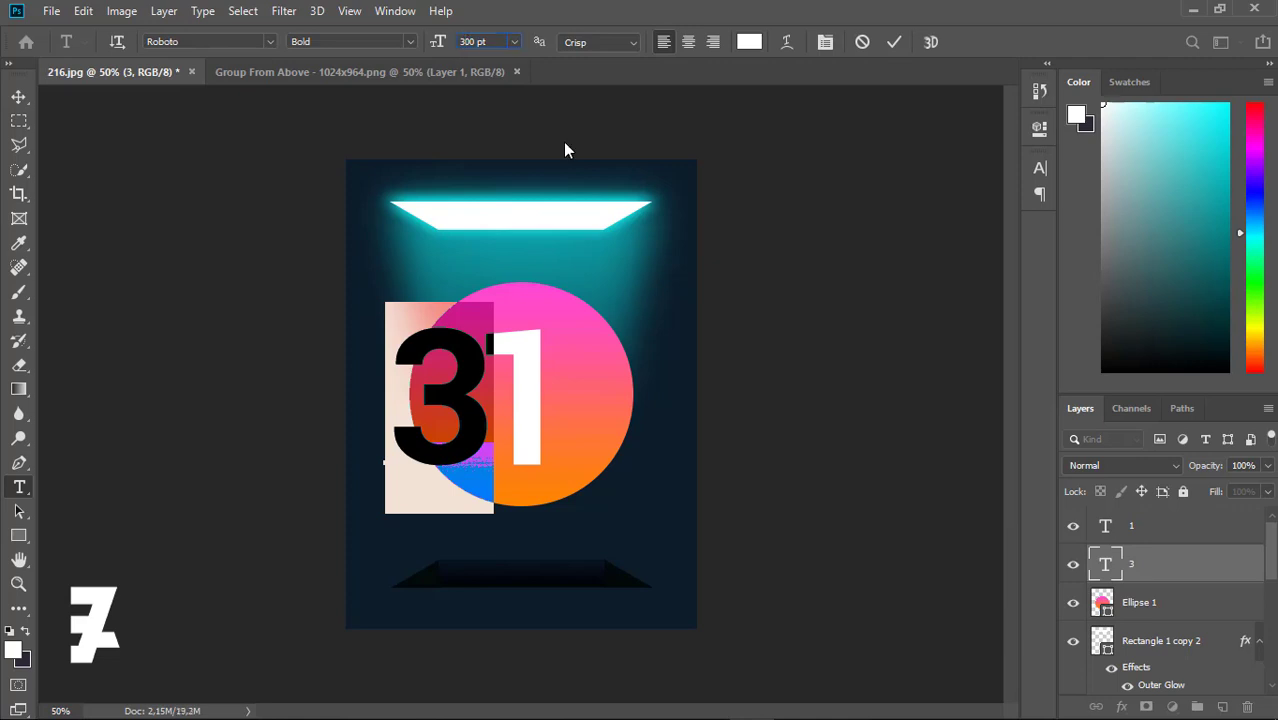
key("Return")
key("ctrl+Return")
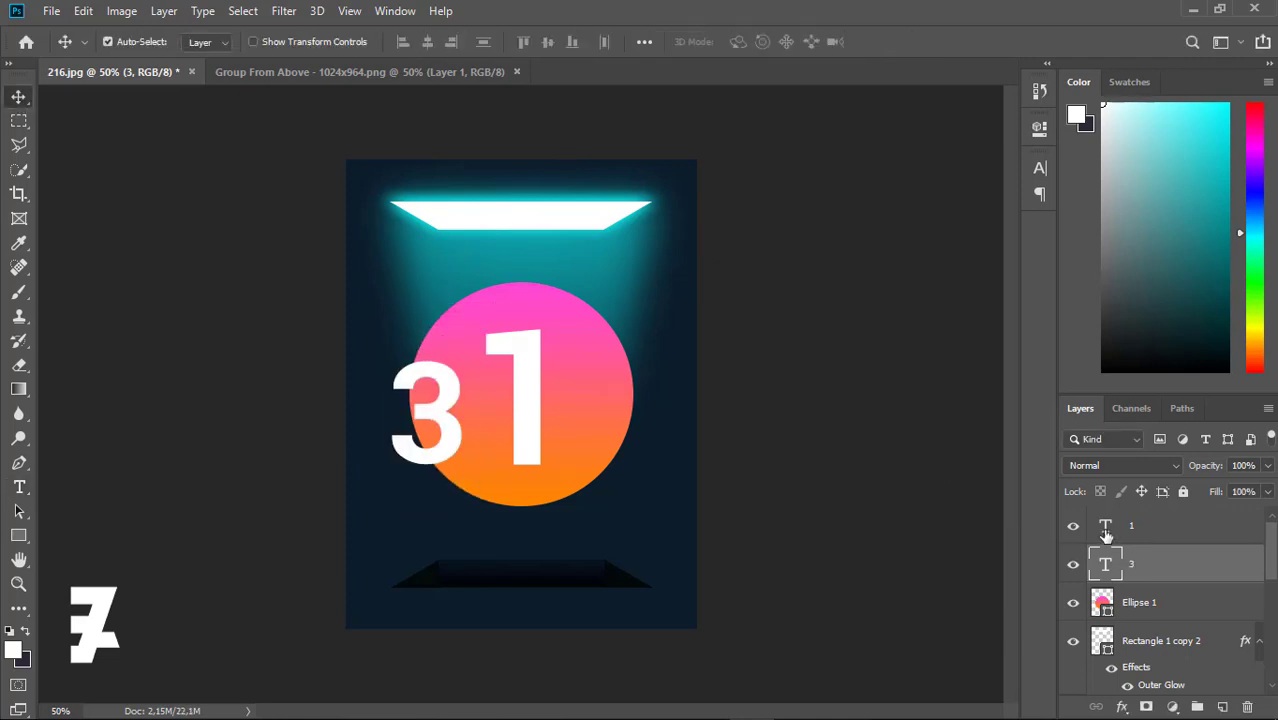
double_click(1105, 525)
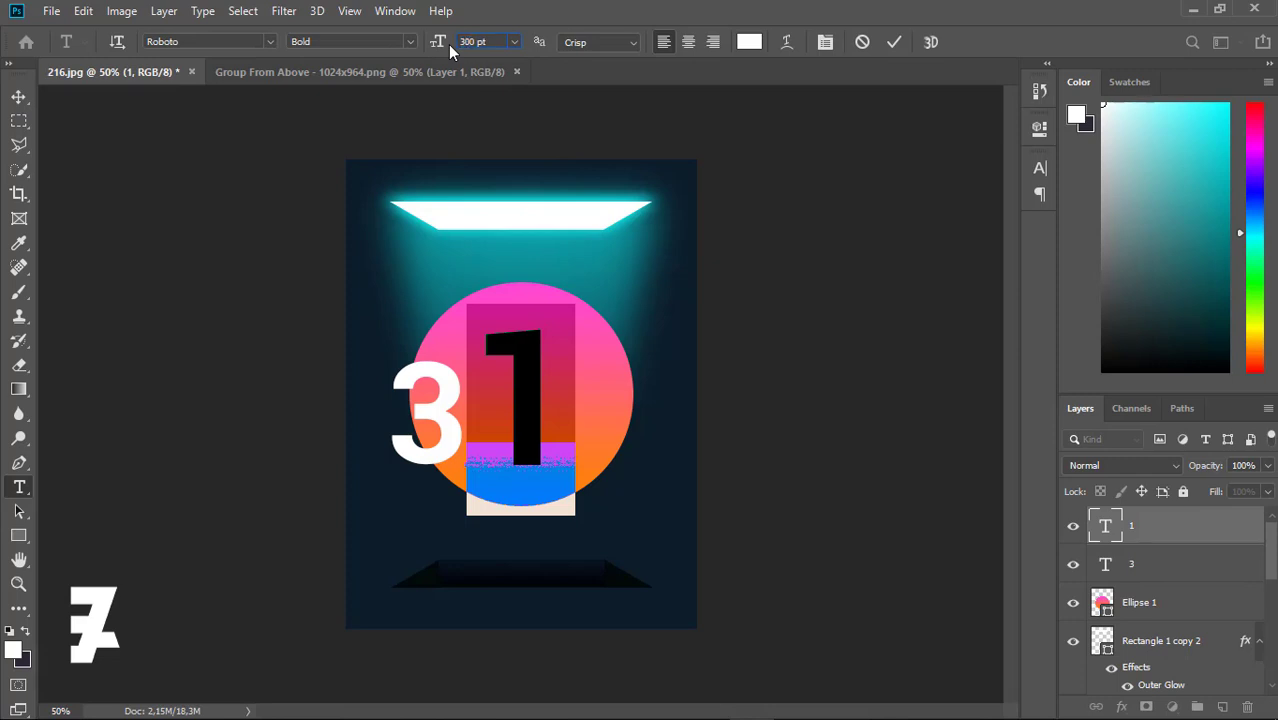
key("Escape")
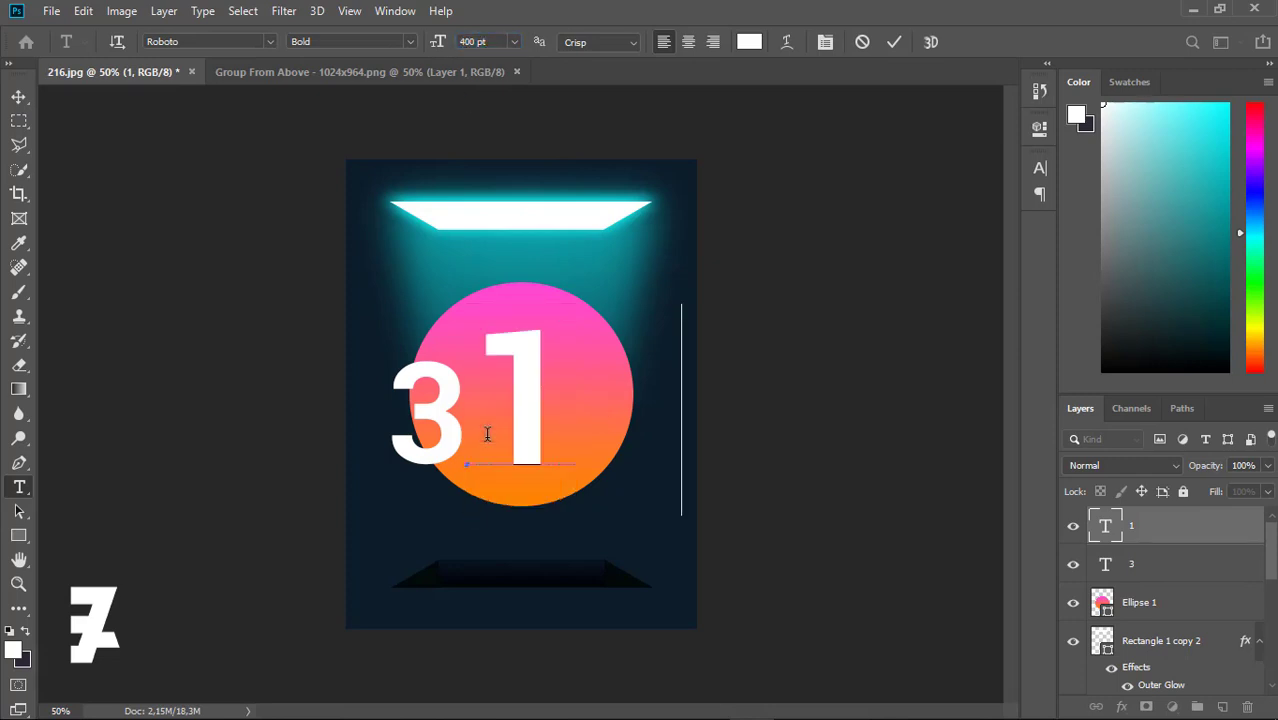
Create an '18' text layer at 300 pt and place it right of the 31
type("3")
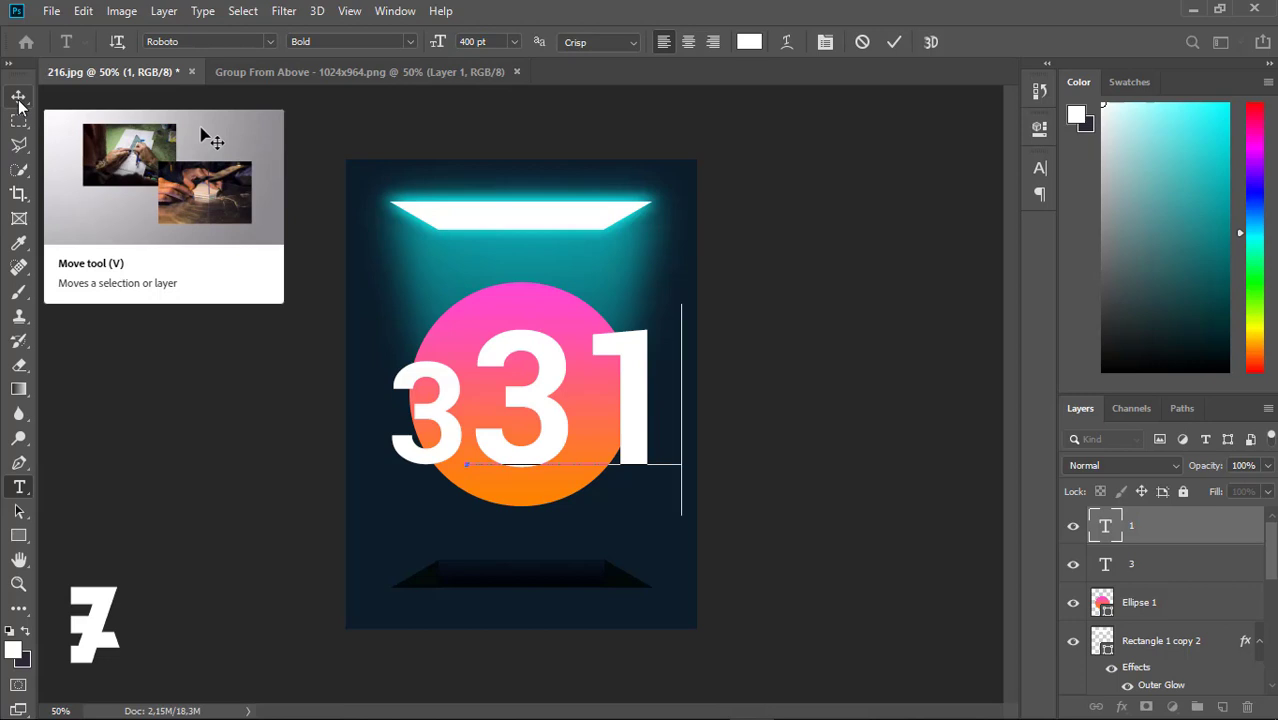
double_click(640, 434)
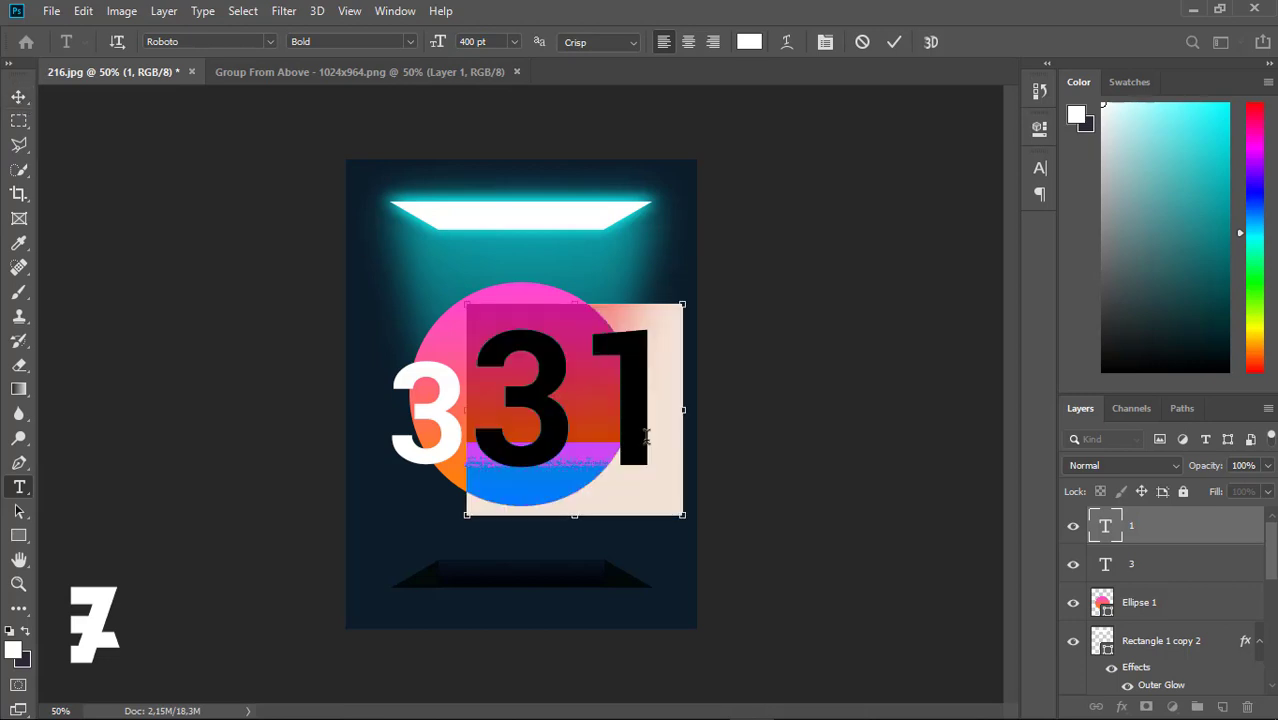
left_click(646, 437)
key("BackSpace")
key("End")
type("8")
key("ctrl+a")
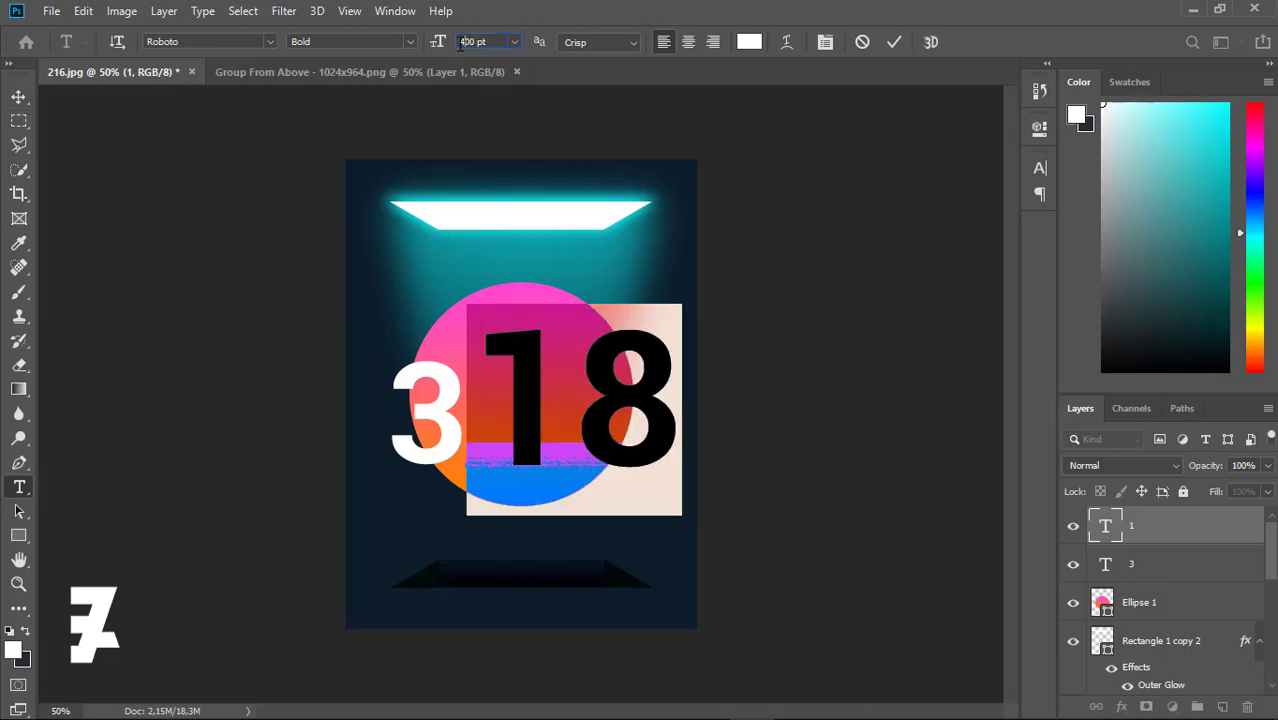
type("300")
key("Return")
left_click(18, 97)
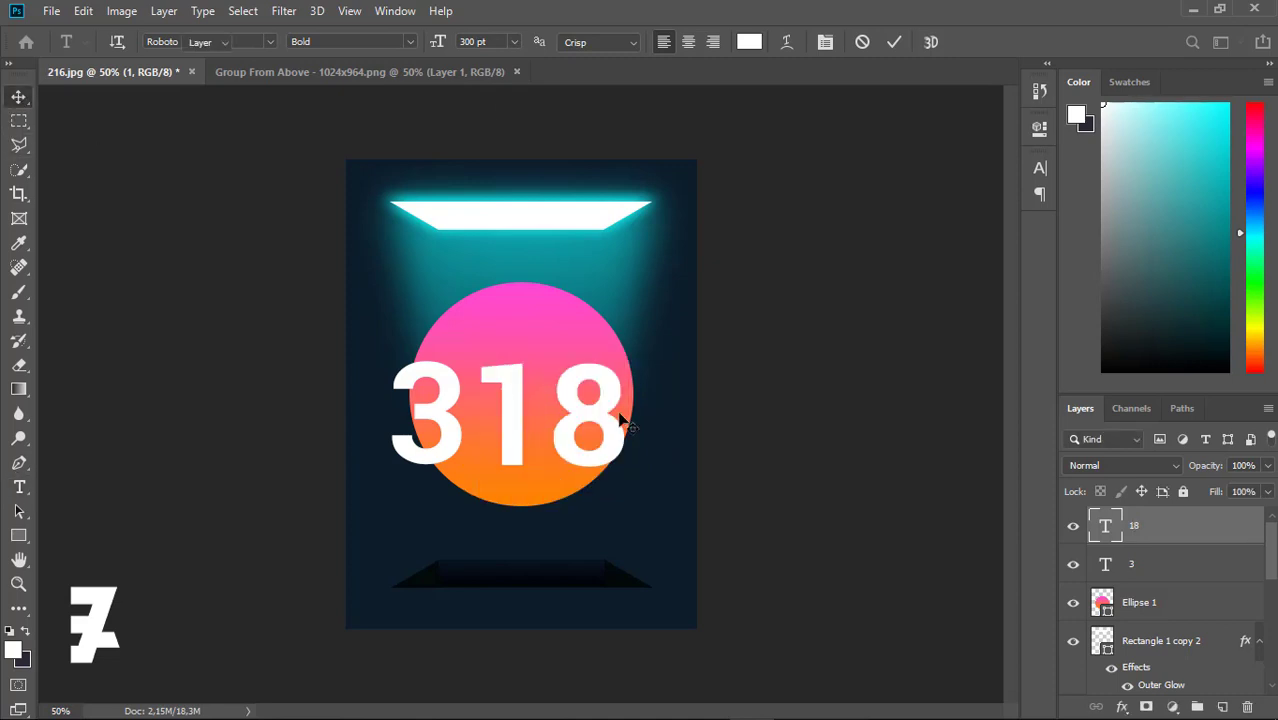
left_click_drag(613, 413, 632, 402)
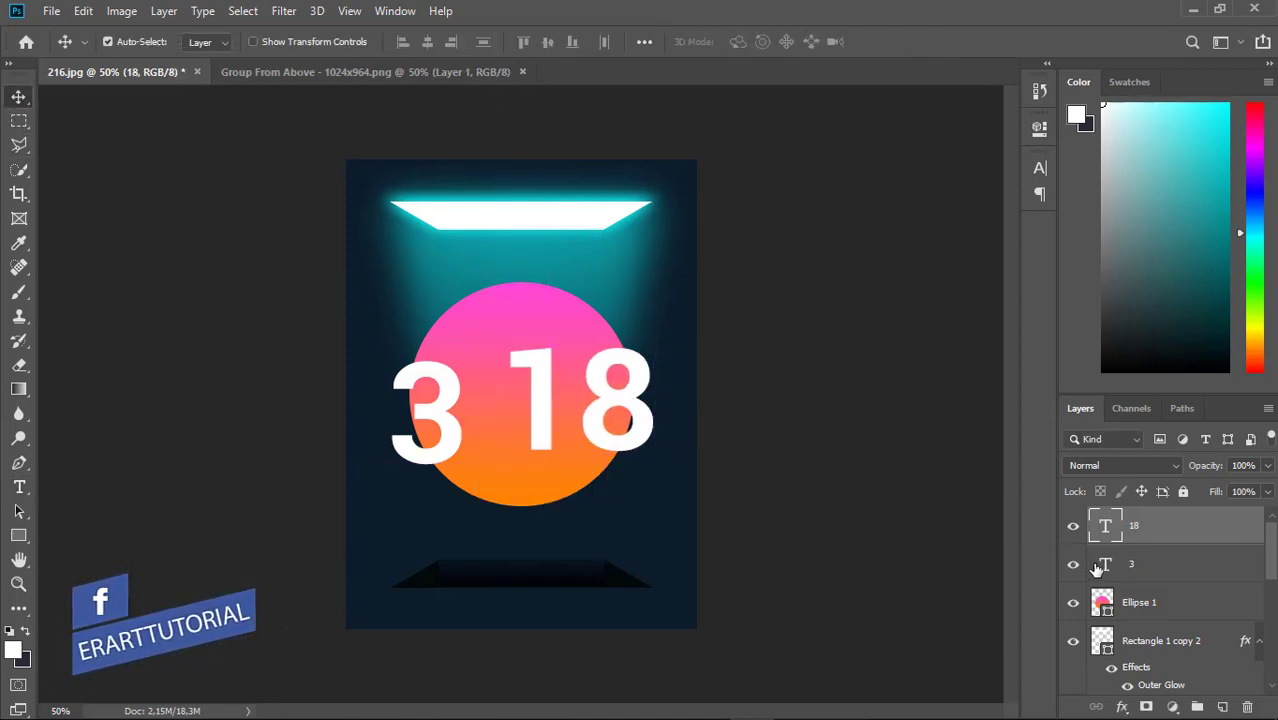
Tighten the 31 layer's tracking to -100 and shift it slightly up-left over the circle
double_click(1103, 566)
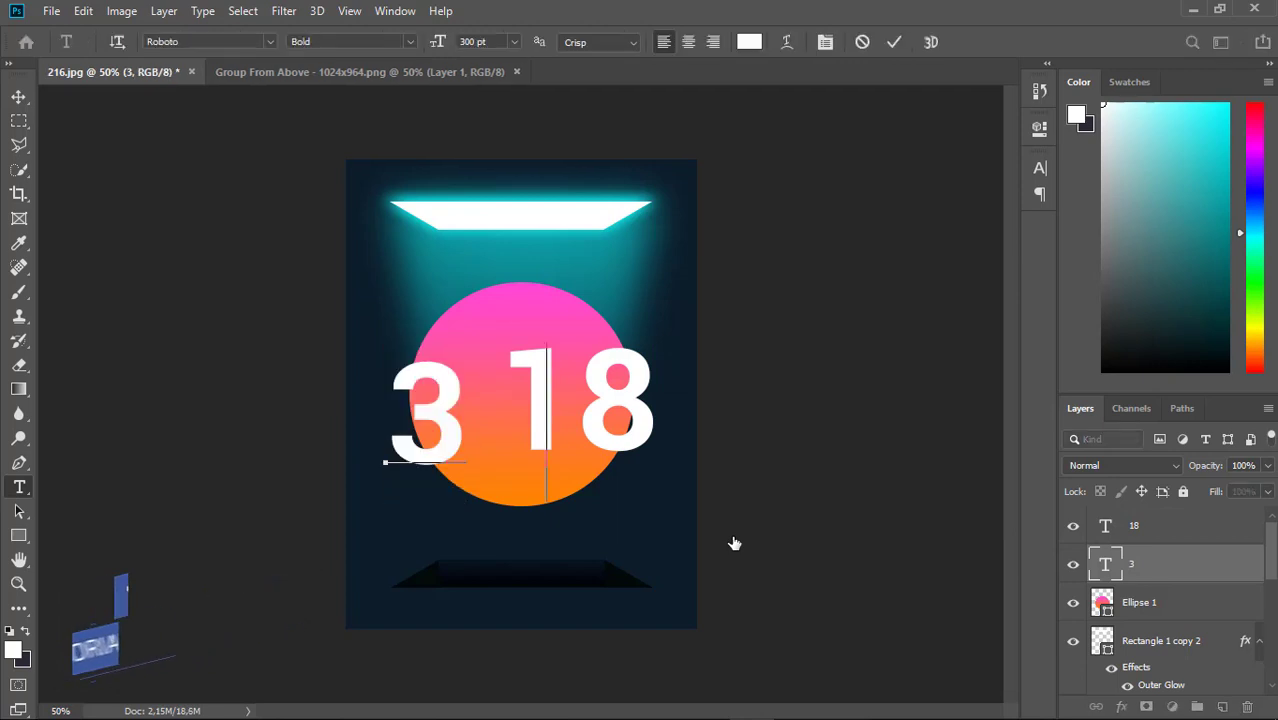
key("ctrl+a")
left_click(828, 49)
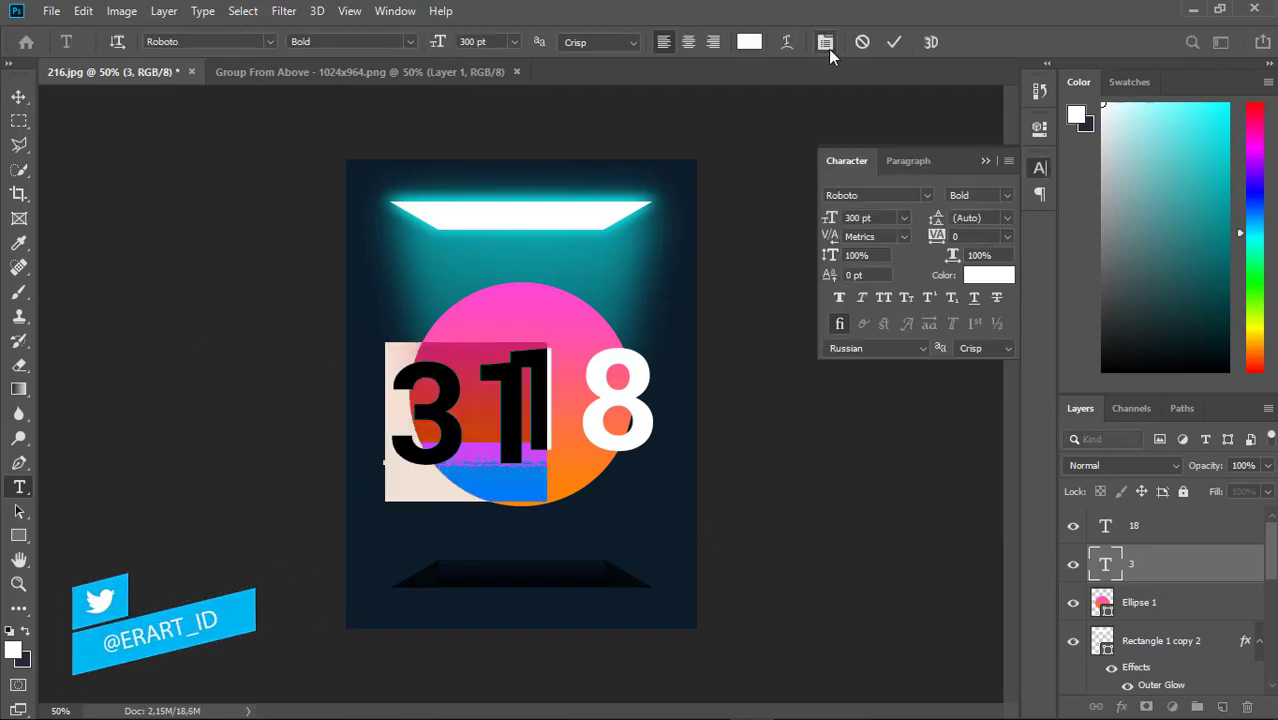
left_click(1007, 237)
left_click(978, 323)
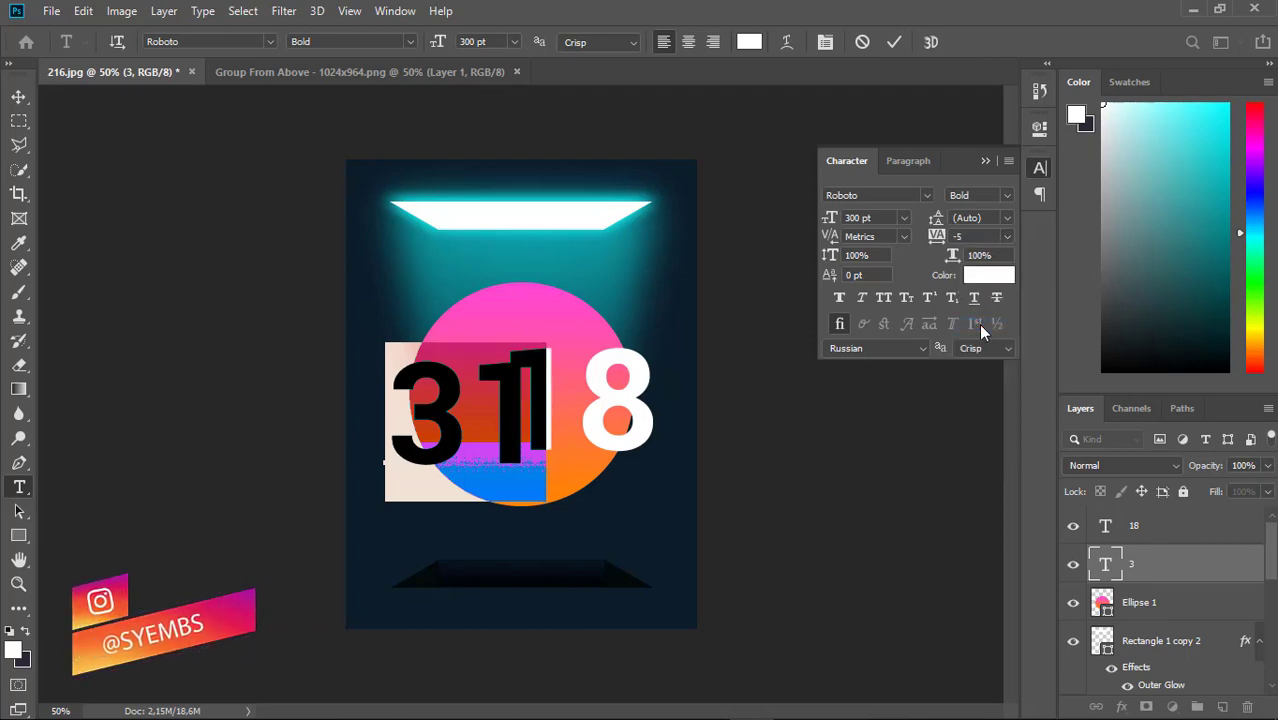
left_click(1007, 237)
left_click(980, 283)
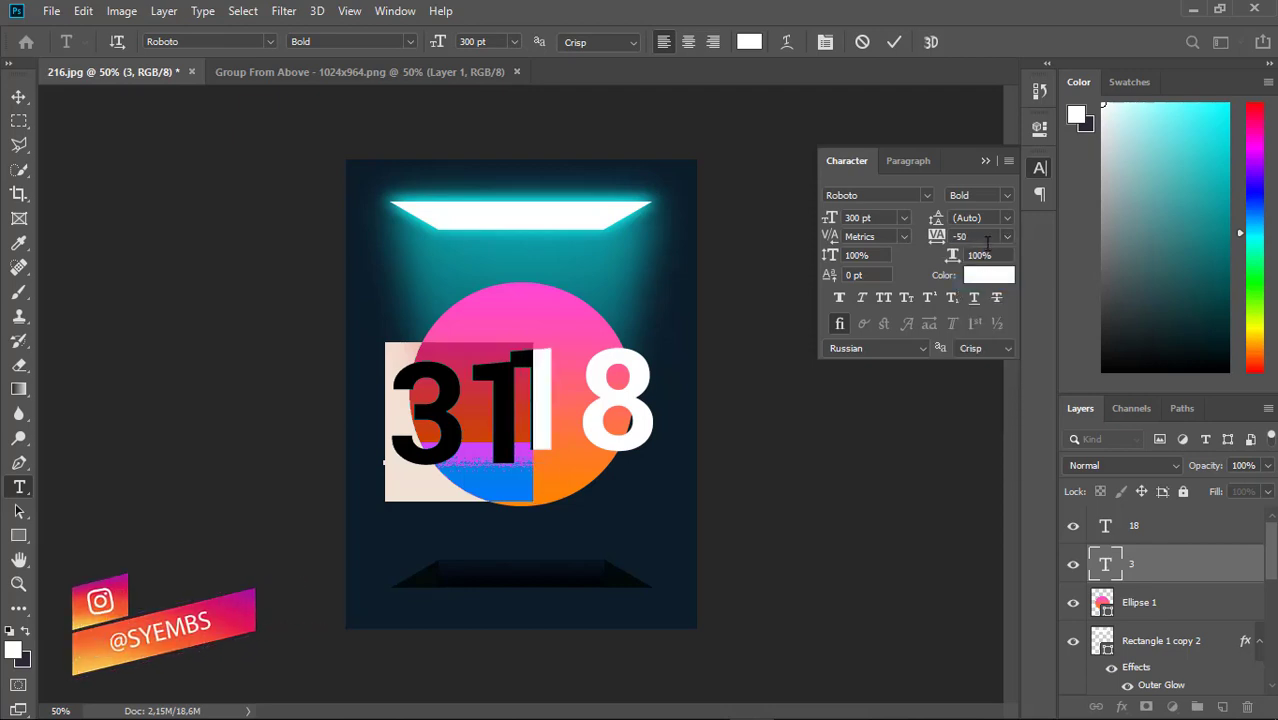
left_click(1007, 237)
left_click(980, 268)
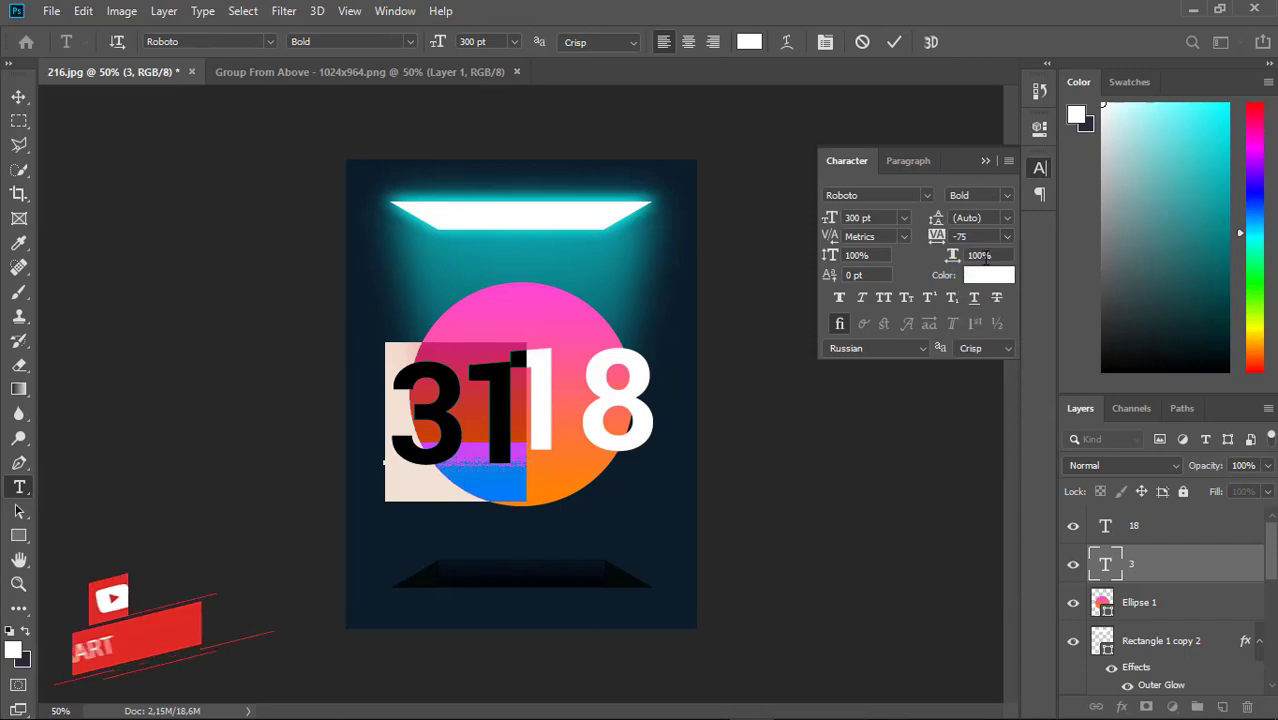
left_click(1008, 240)
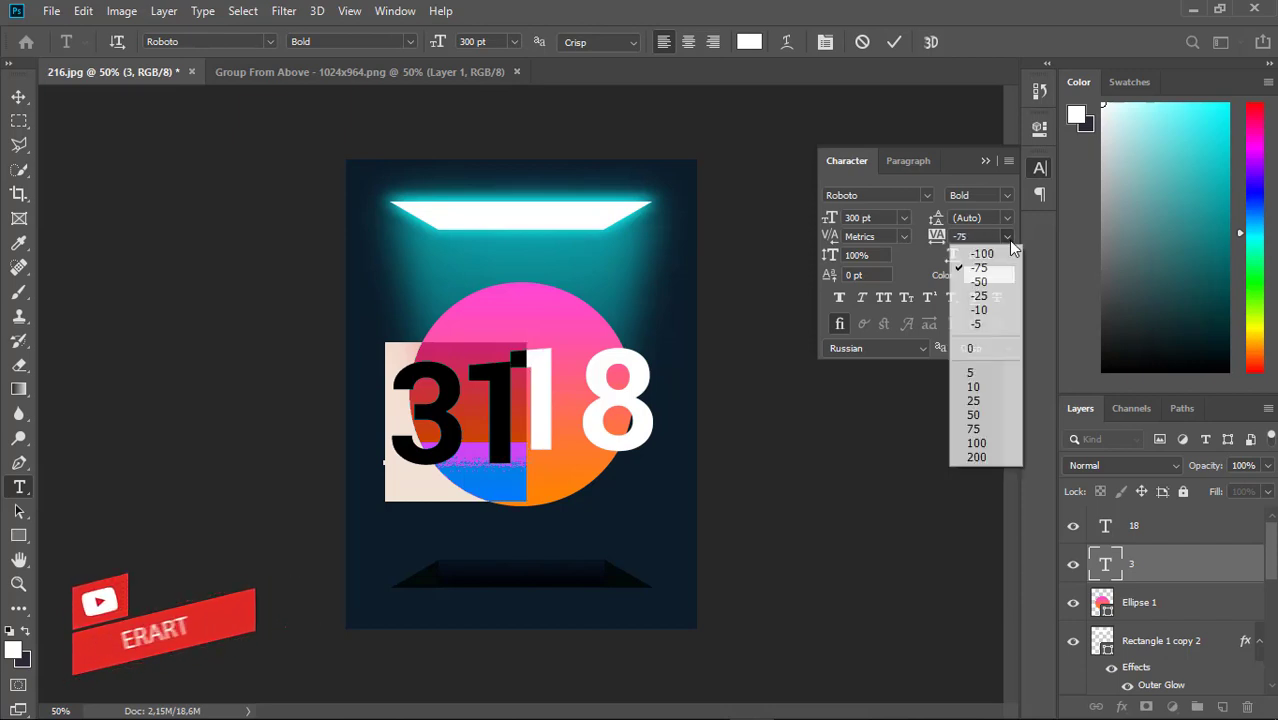
left_click(20, 118)
left_click(18, 97)
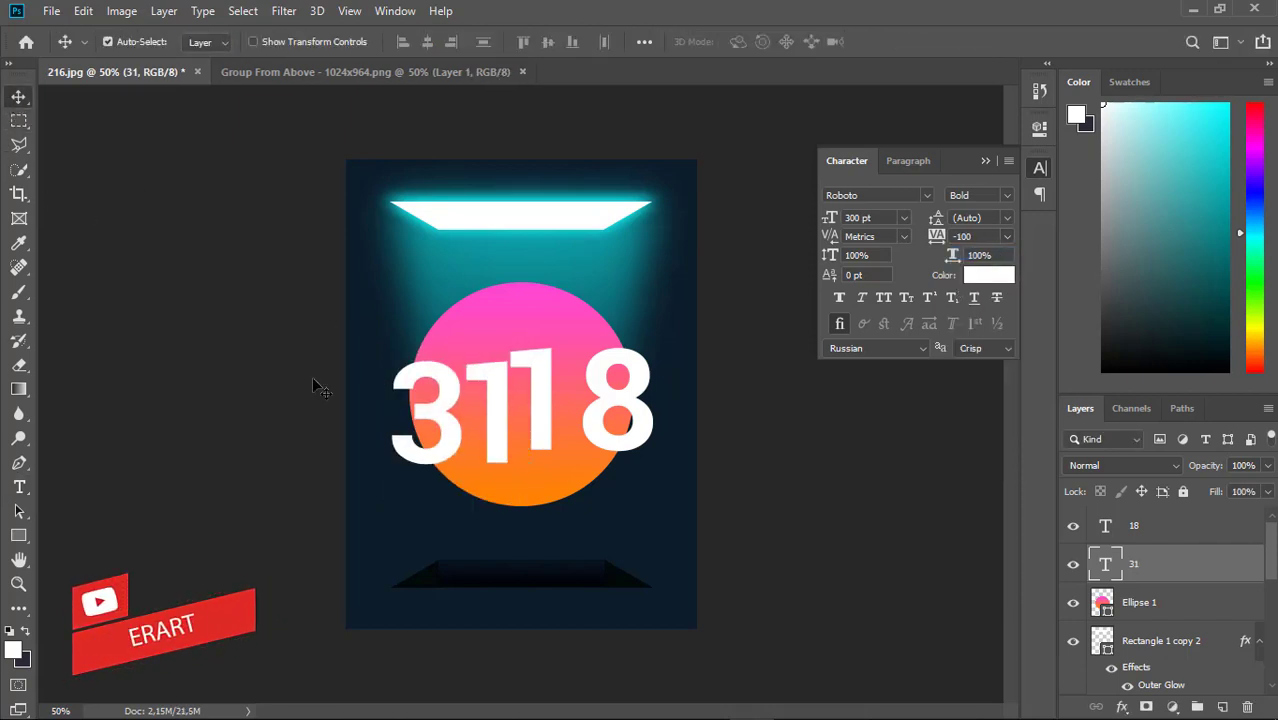
left_click_drag(426, 415, 424, 408)
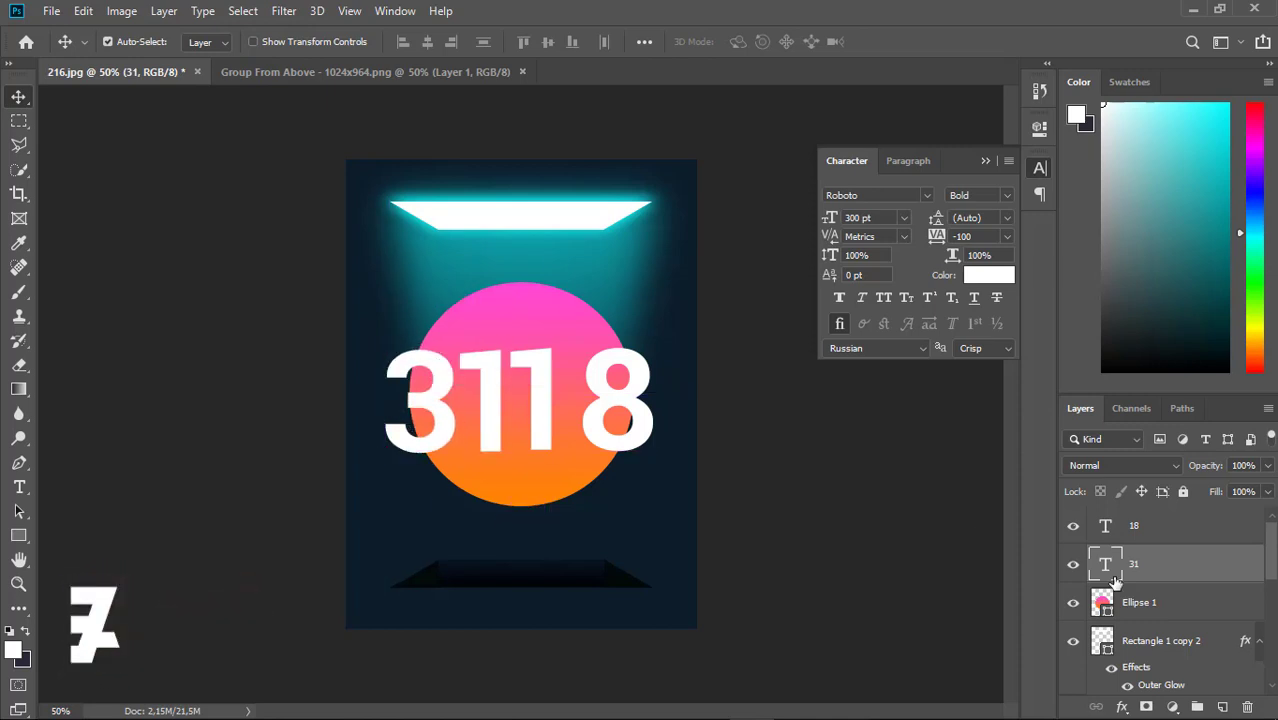
Set the 18 layer's tracking to -150 and nudge it right
double_click(1105, 528)
left_click(1006, 236)
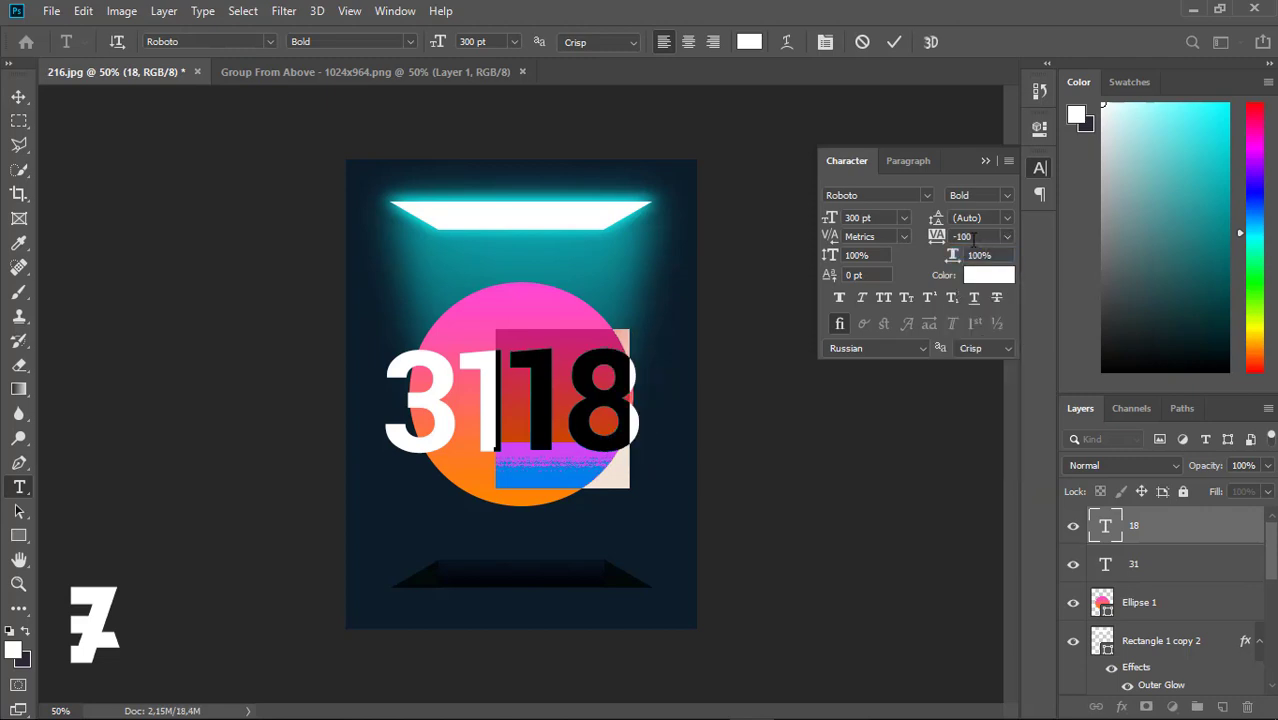
type("-150")
key("Return")
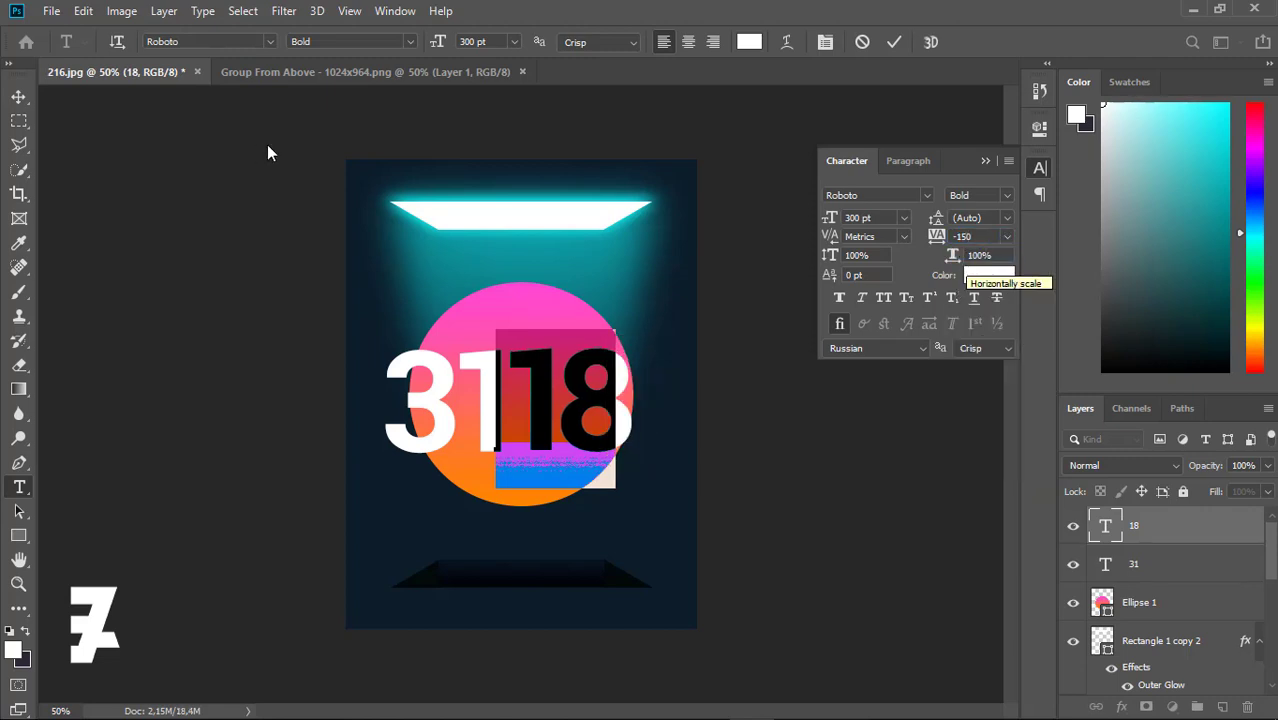
left_click(19, 96)
key("Right")
key("Right")
key("Right")
key("Right")
key("Right")
key("Right")
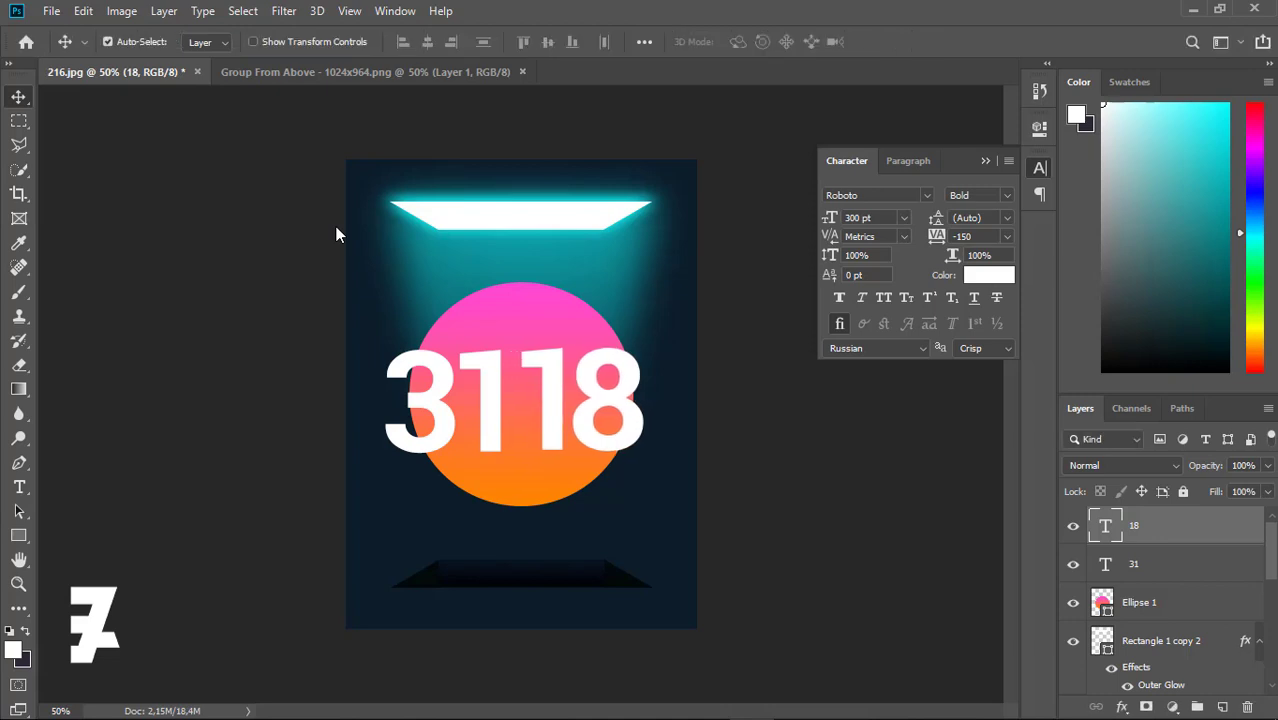
key("Right")
key("Right")
key("Right")
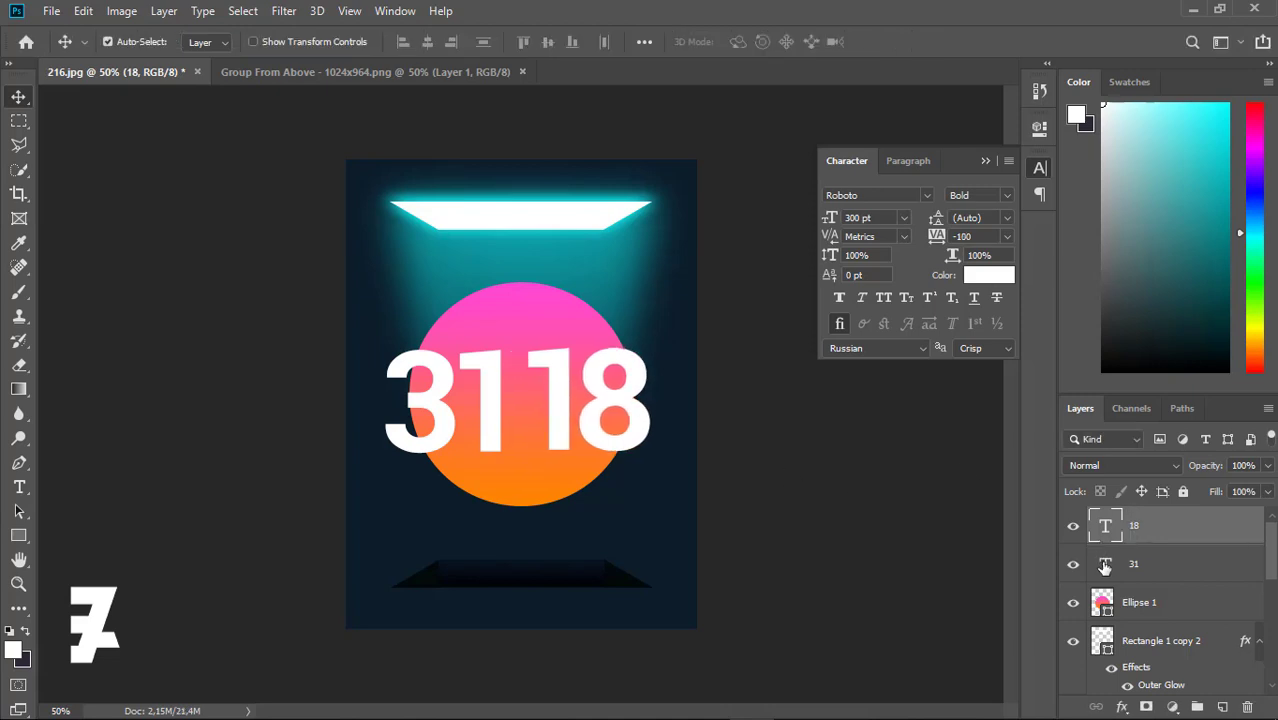
Set the 31 layer's tracking to -150 and nudge both layers closer together
left_click(1105, 566)
type("-150")
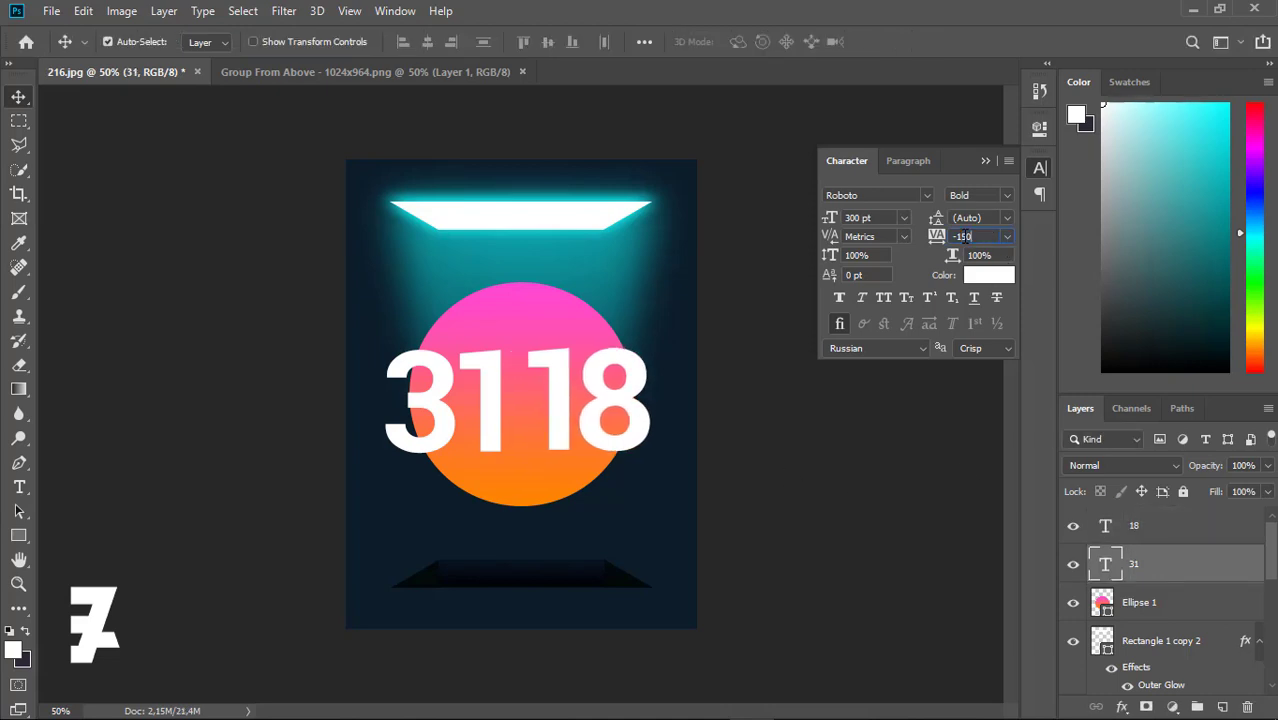
key("Return")
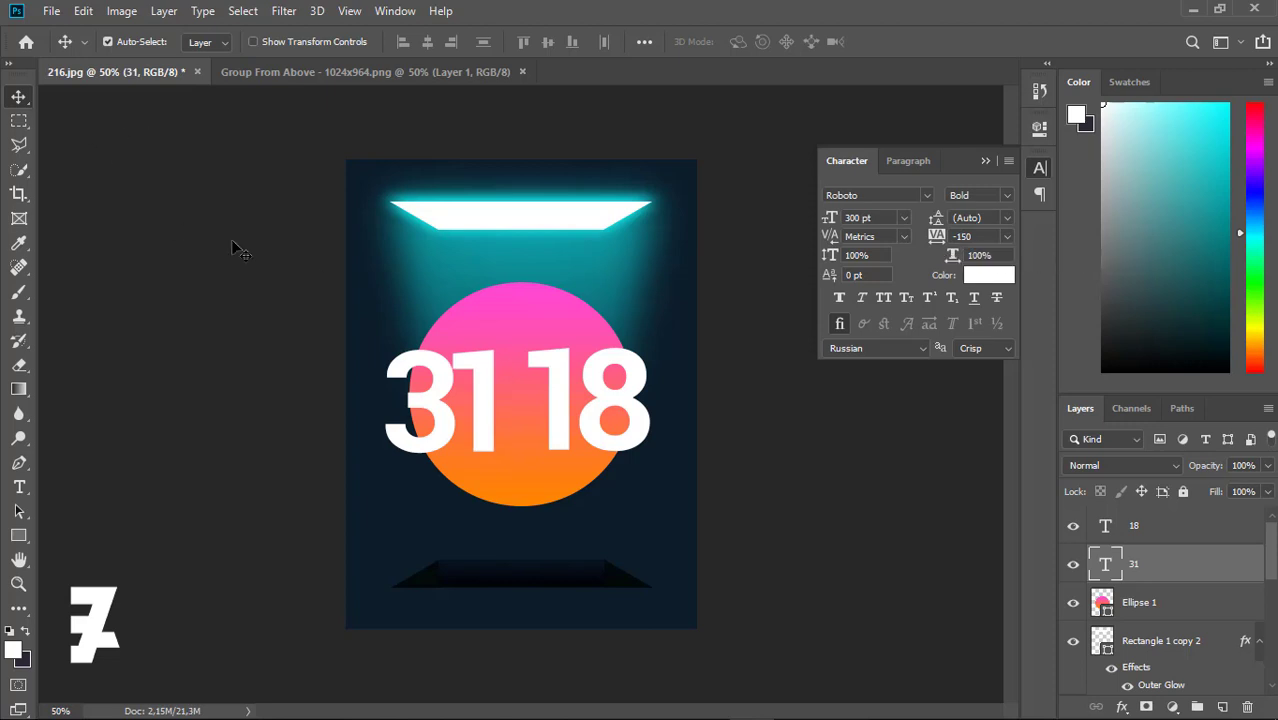
left_click(984, 161)
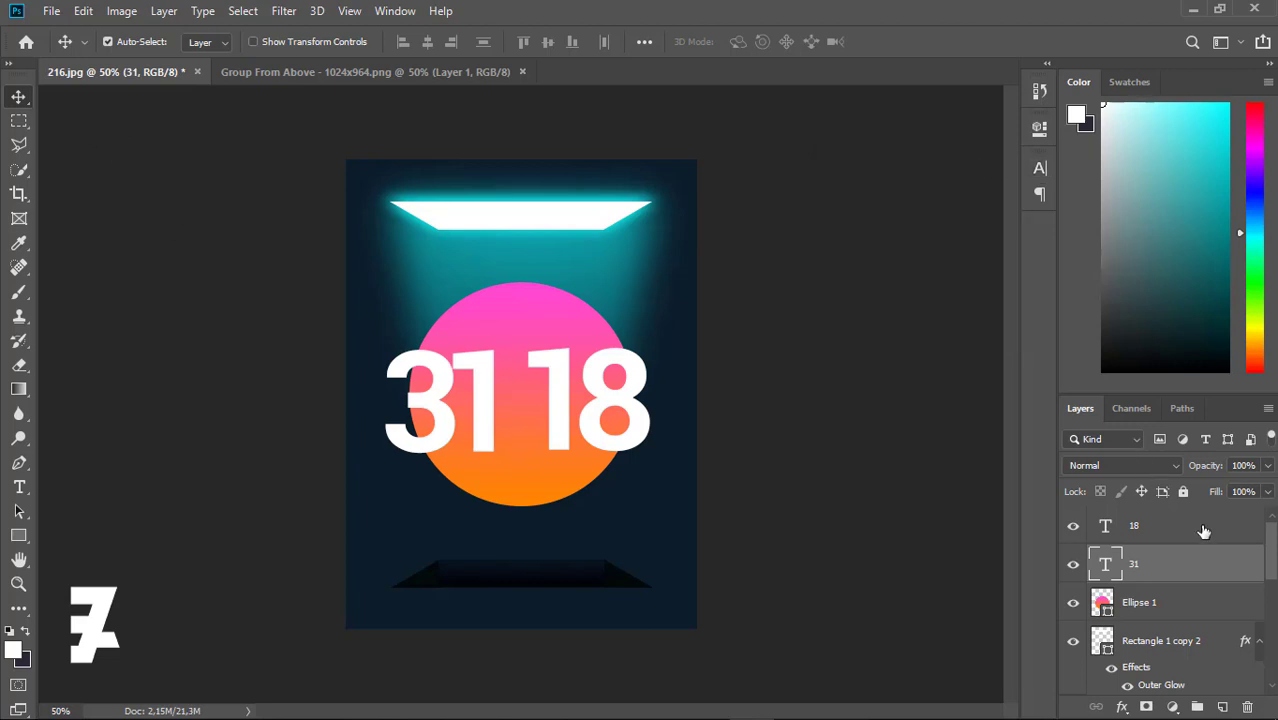
key("Right")
key("Right")
key("Right")
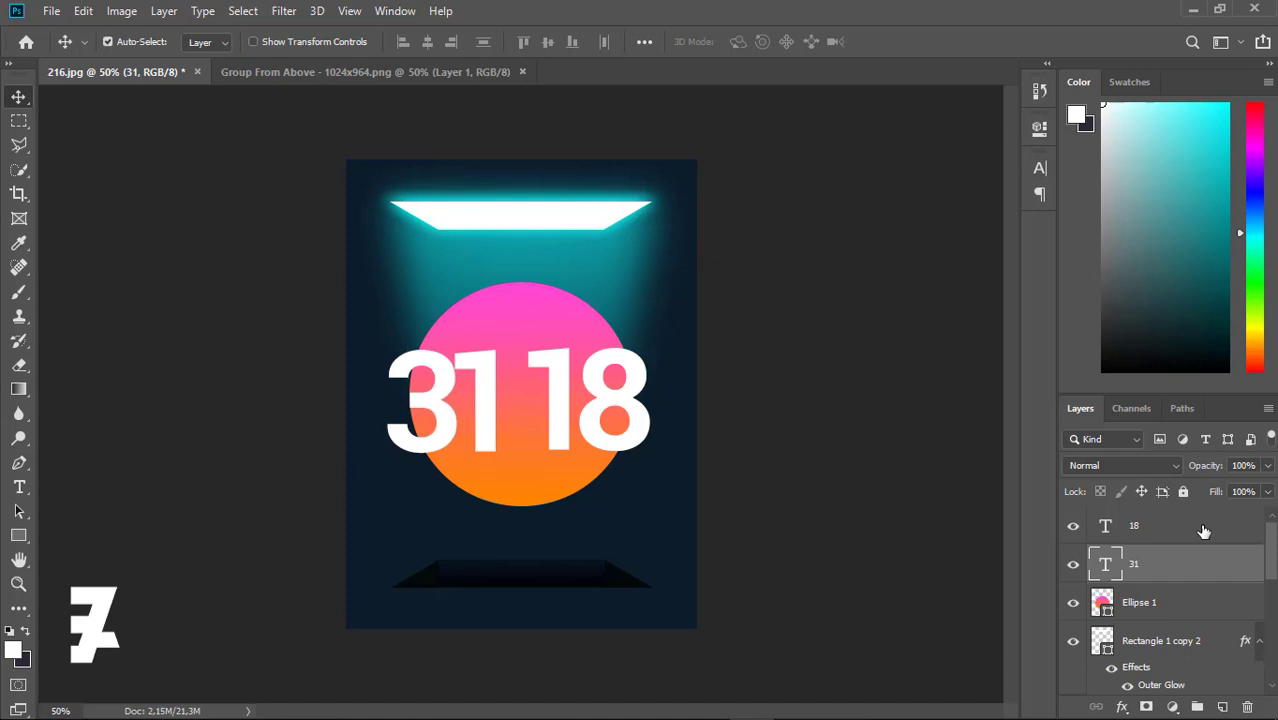
left_click(1186, 537)
key("Left")
key("Left")
key("Left")
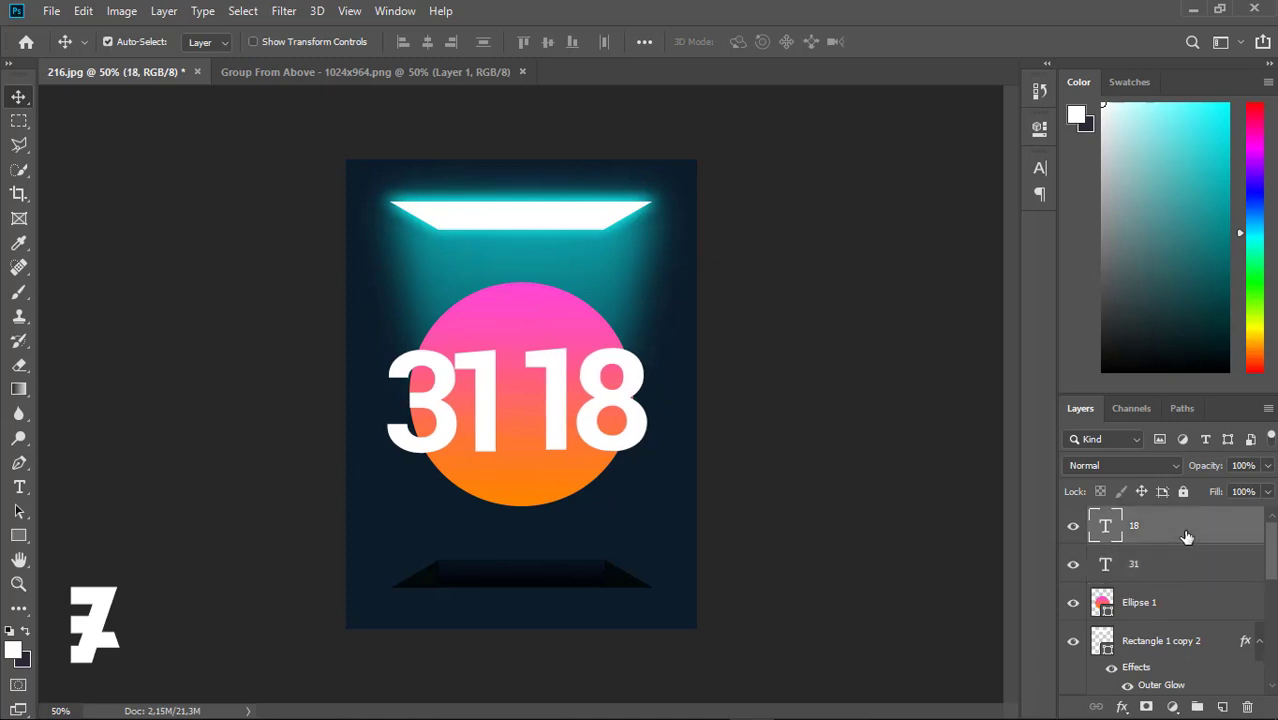
Group the 31 and 18 layers, convert Group 1 to a smart object, and load its digits as a selection
left_click(1202, 574, "shift")
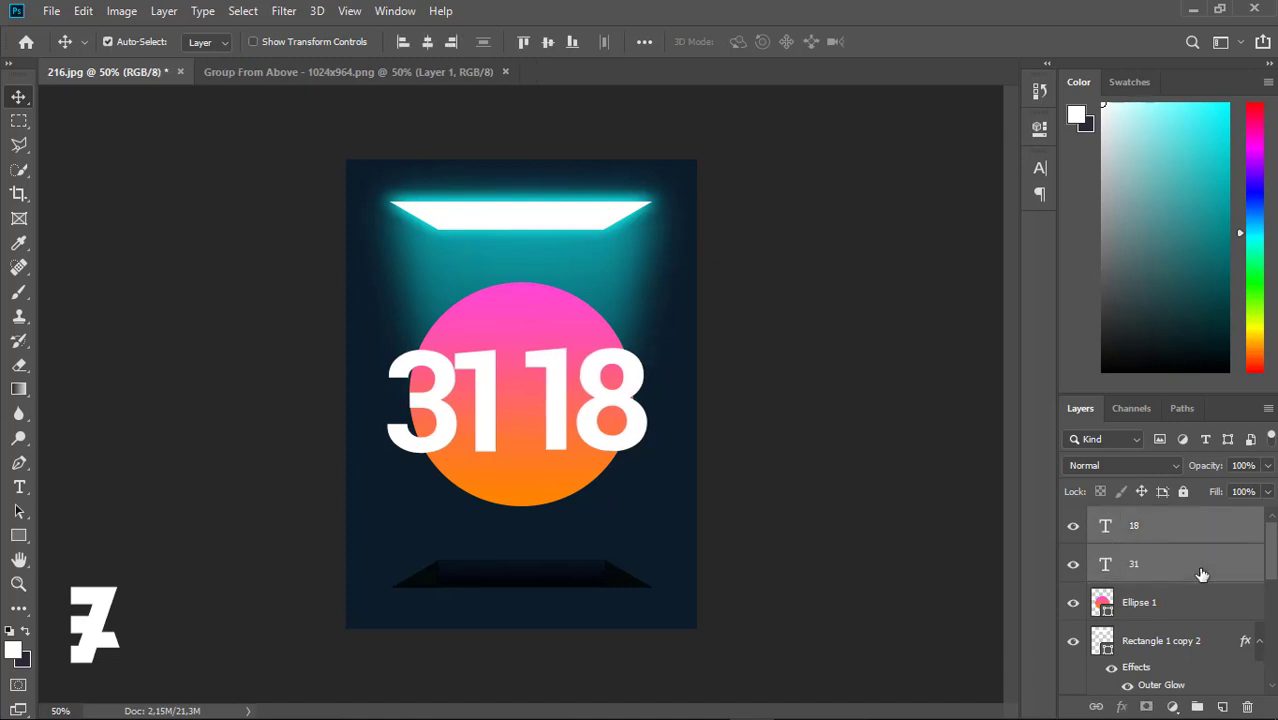
key("ctrl+g")
right_click(1112, 519)
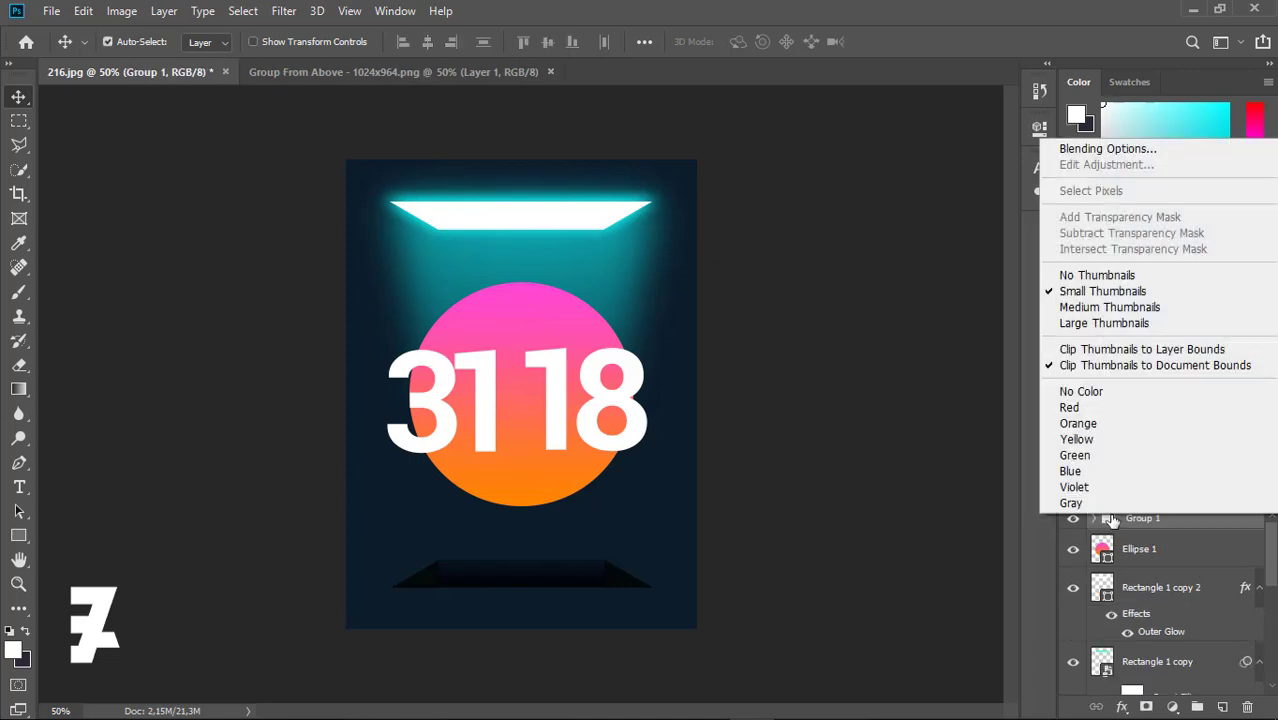
left_click(1196, 518)
right_click(1196, 518)
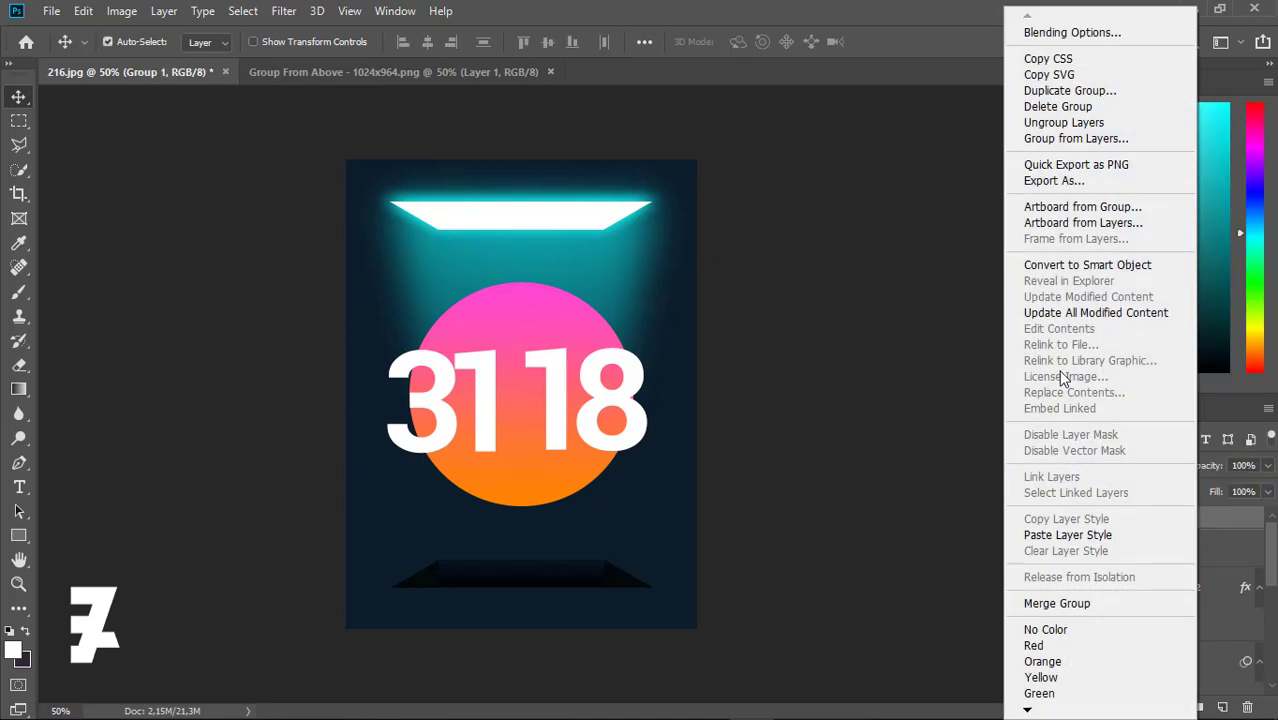
left_click(1063, 266)
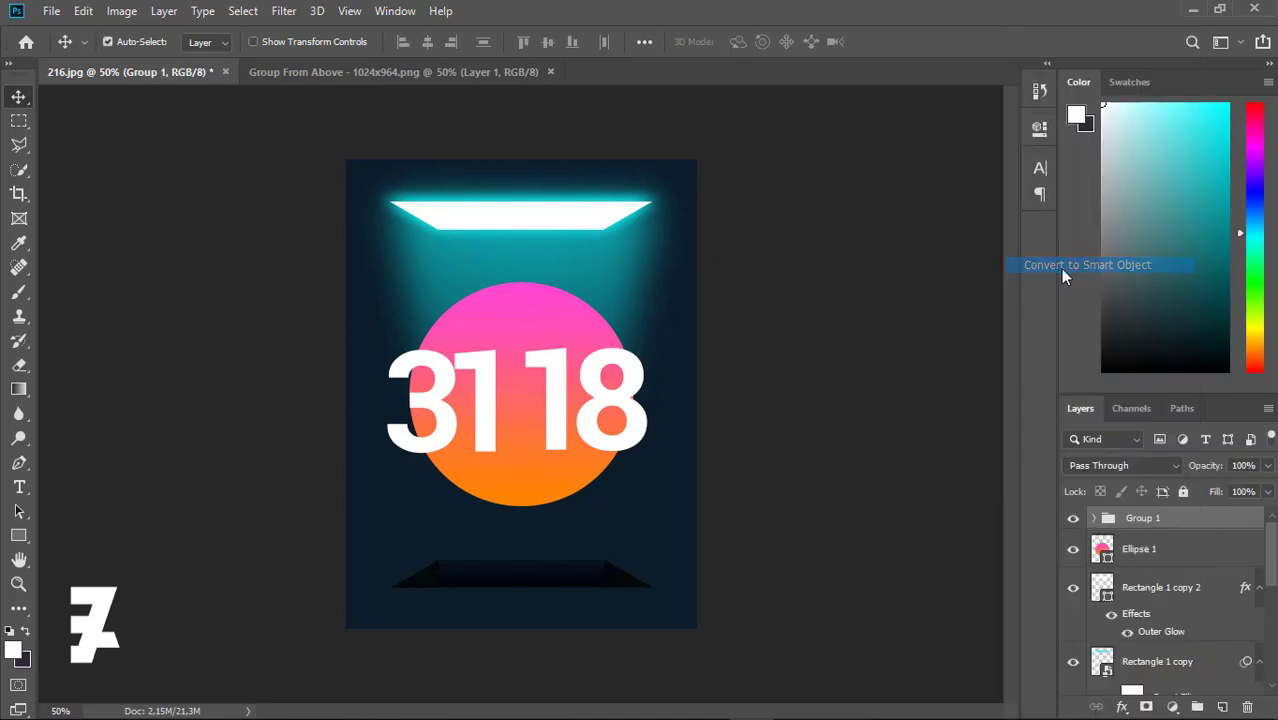
left_click(1103, 521, "ctrl")
Choose the Rectangle tool with a gradient fill type
key("u")
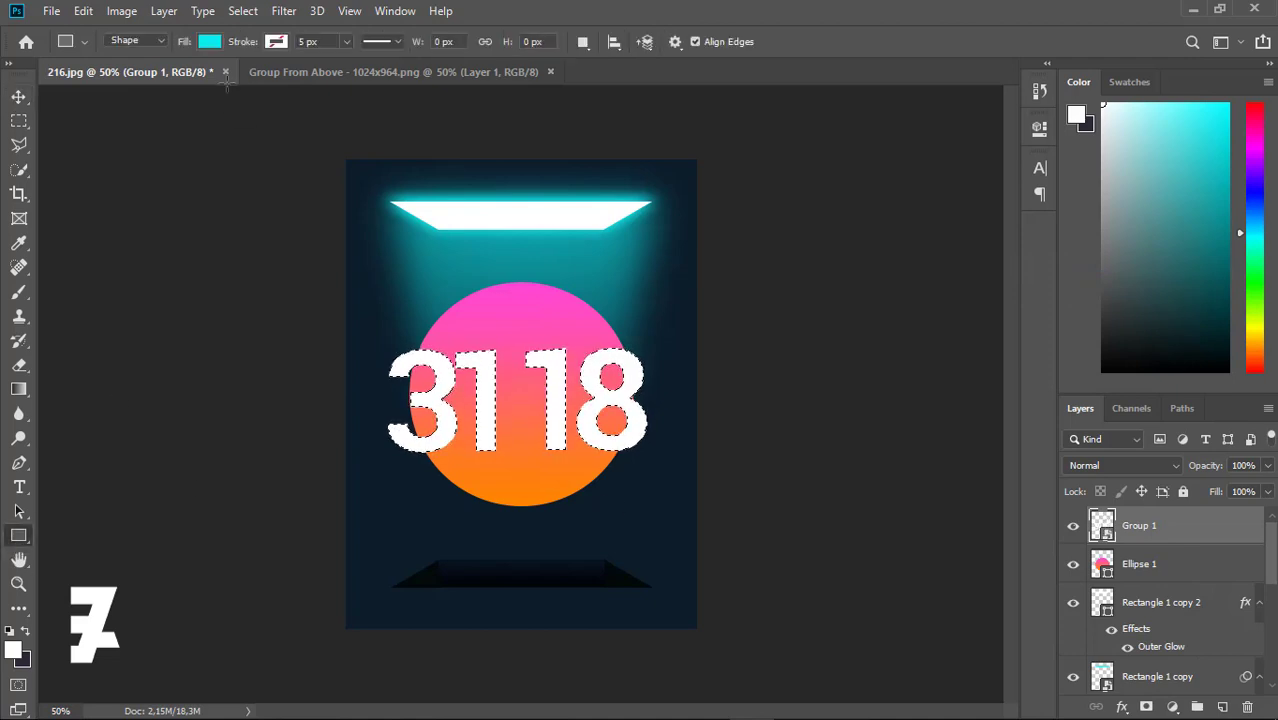
left_click(209, 41)
left_click(196, 77)
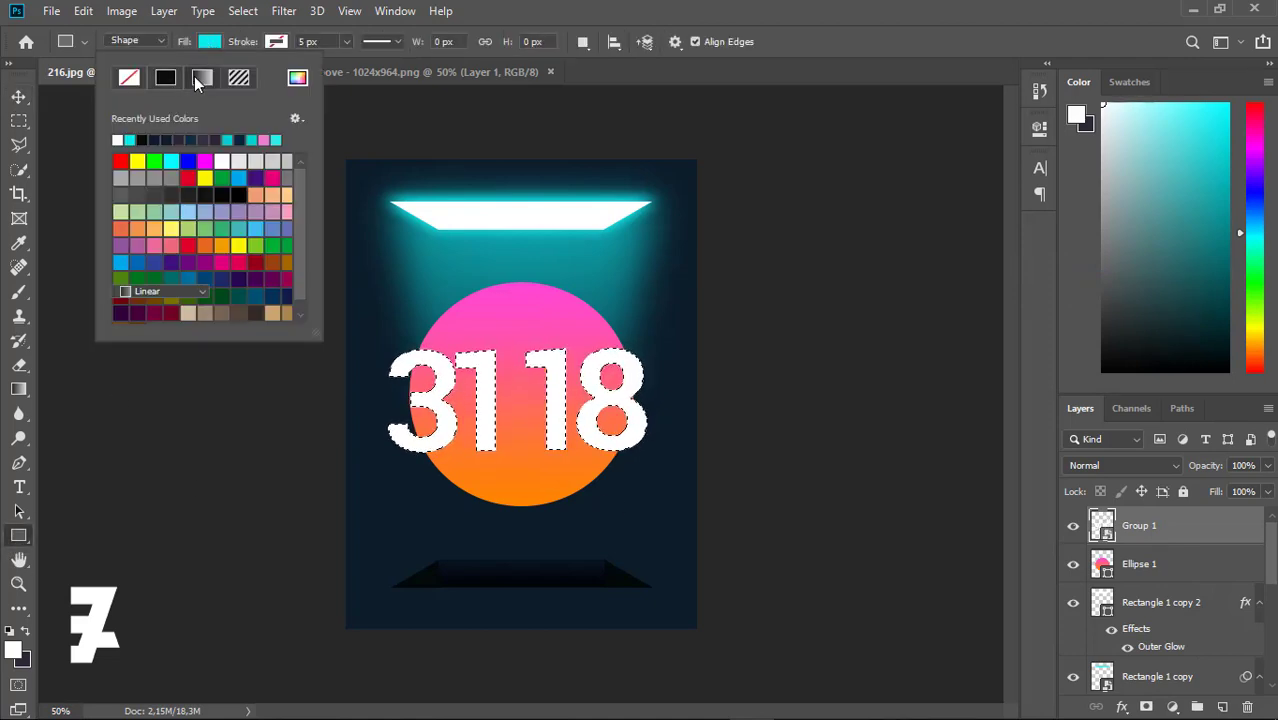
Set up a gradient from the circle's top pink to its bottom orange
key("g")
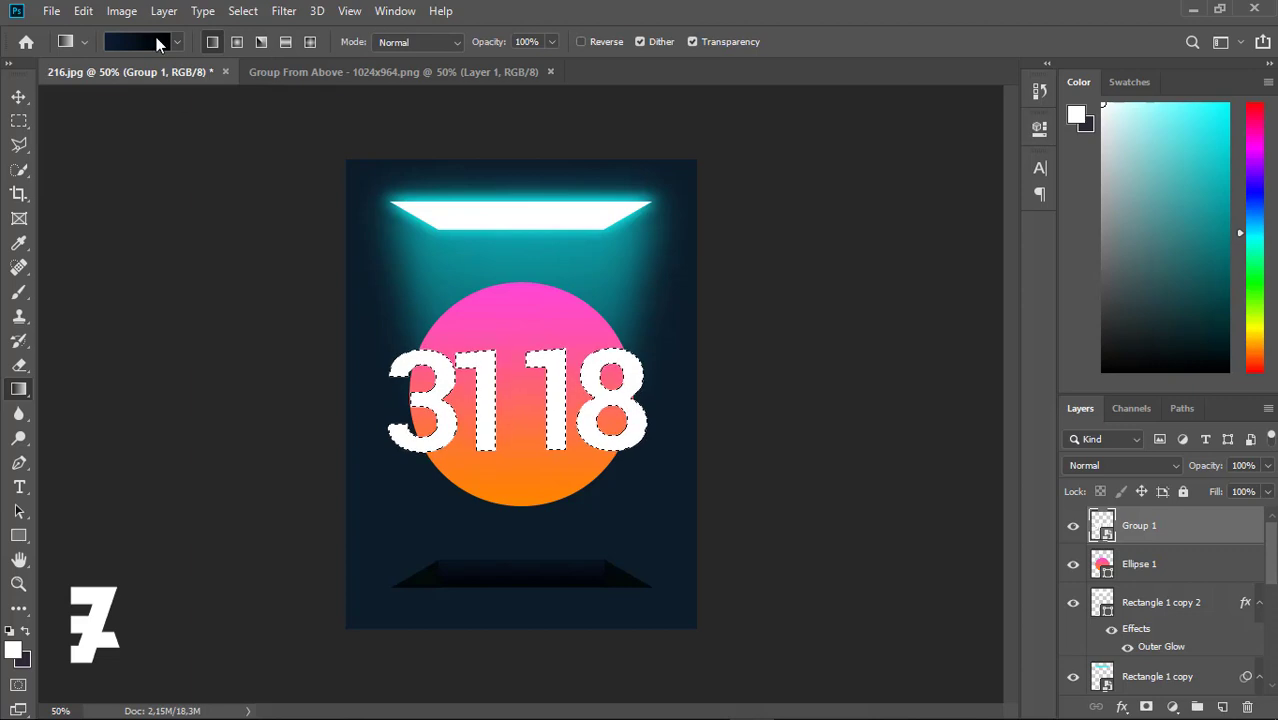
left_click(156, 42)
left_click(614, 174)
left_click(604, 458)
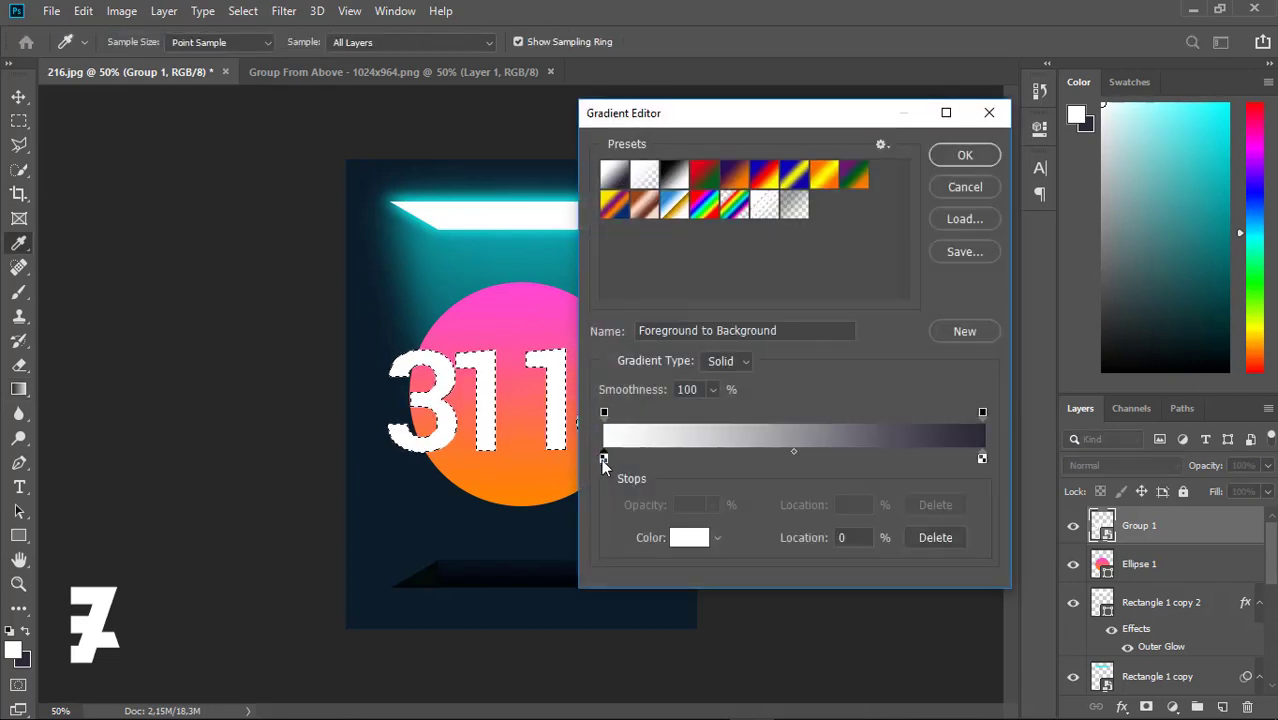
double_click(604, 460)
left_click(521, 288)
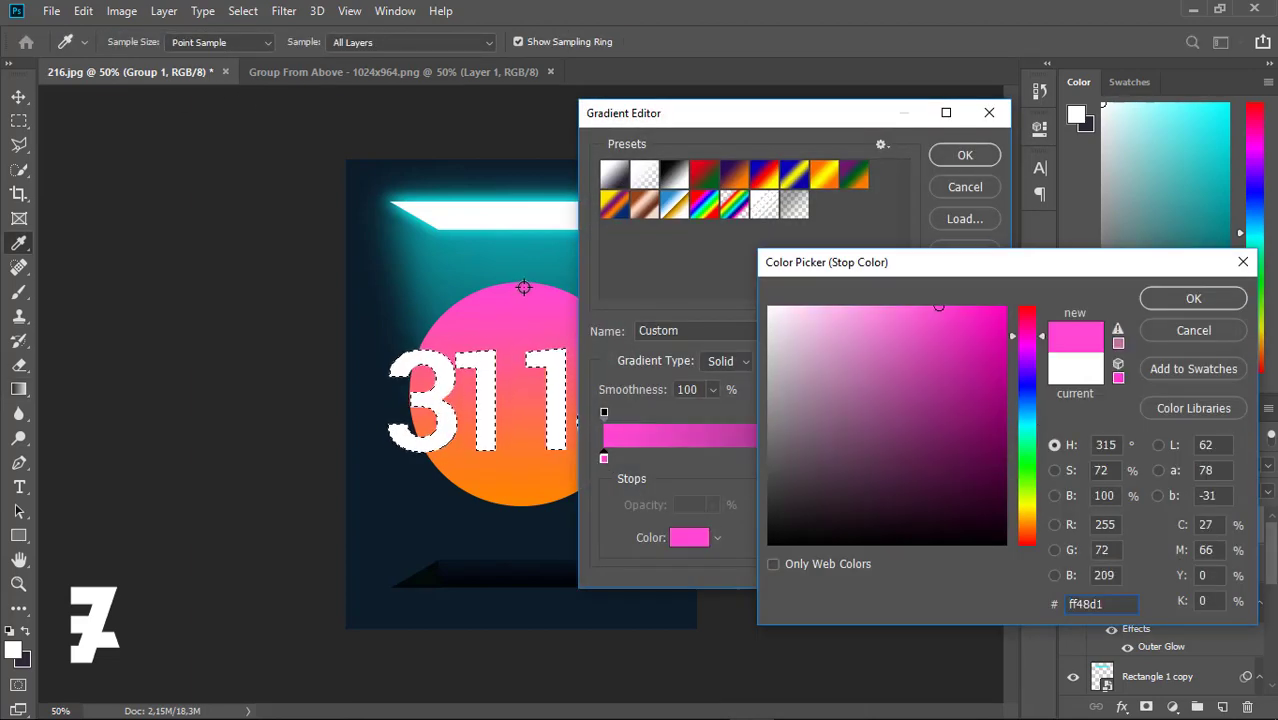
left_click(1193, 298)
left_click(982, 460)
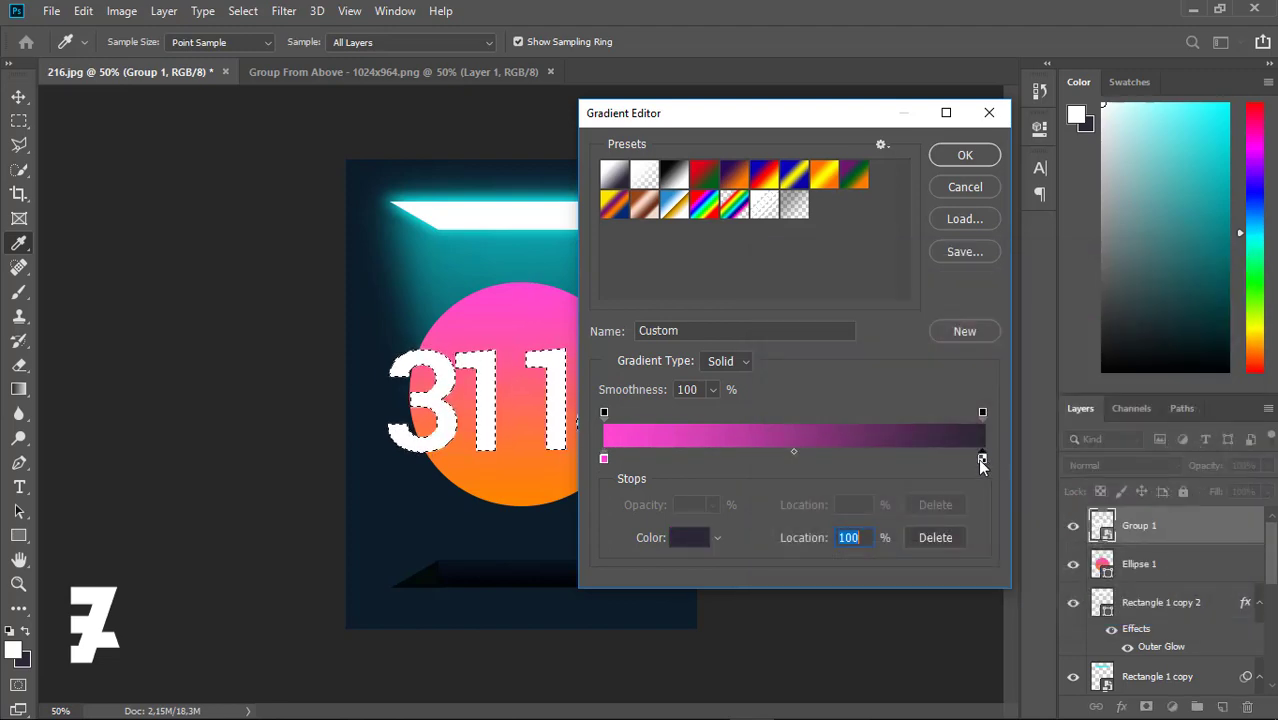
double_click(982, 460)
left_click(524, 500)
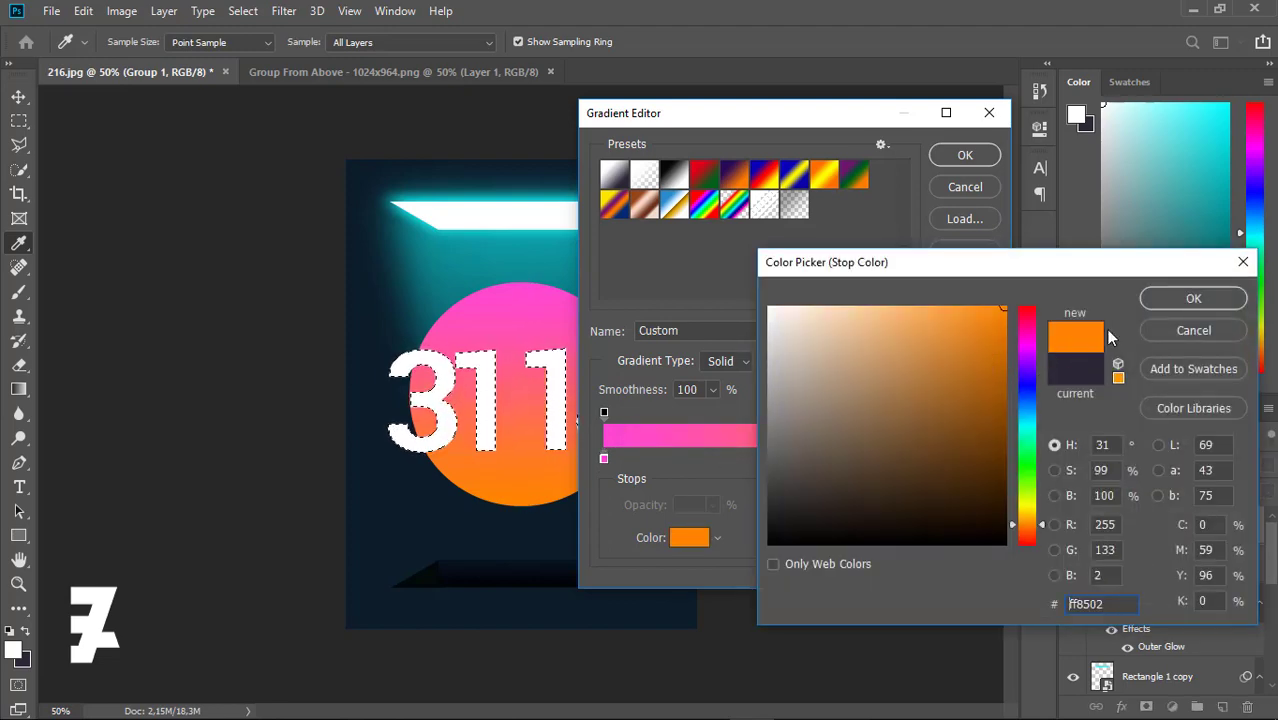
left_click(1193, 298)
left_click(964, 155)
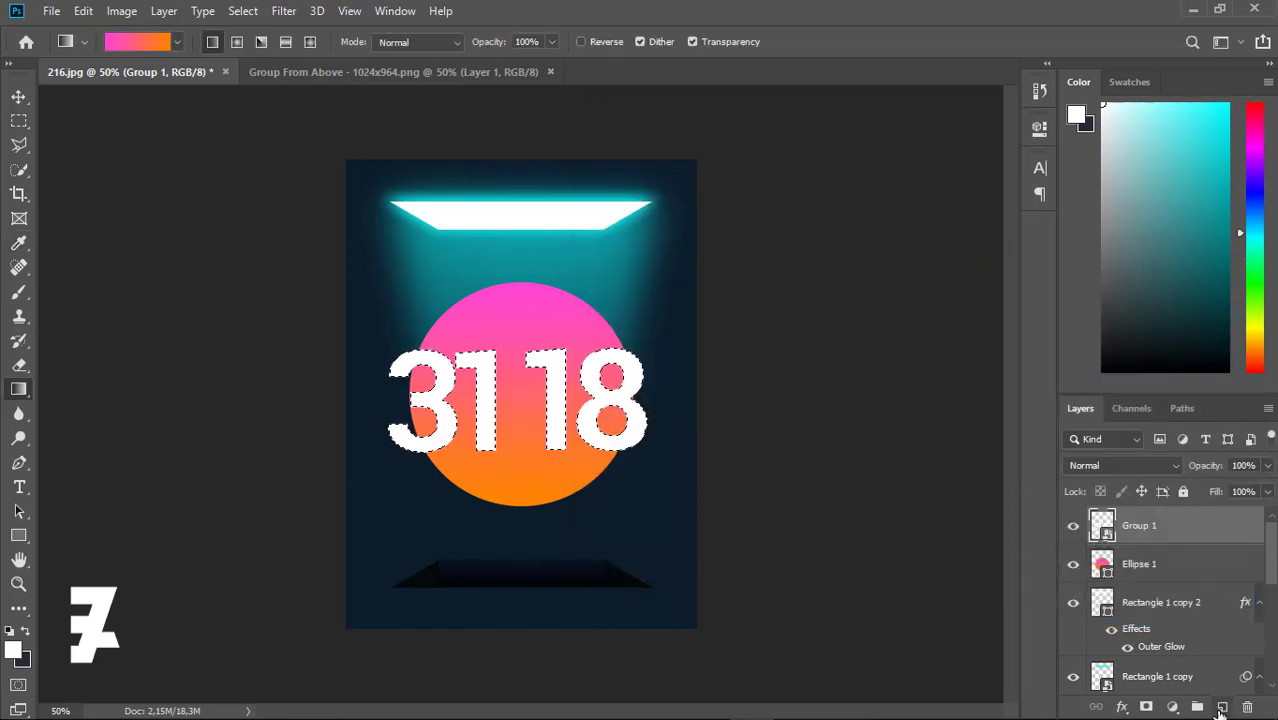
On a new layer above Group 1, fill the 3118 selection top-to-bottom with the gradient and deselect
left_click(1221, 707)
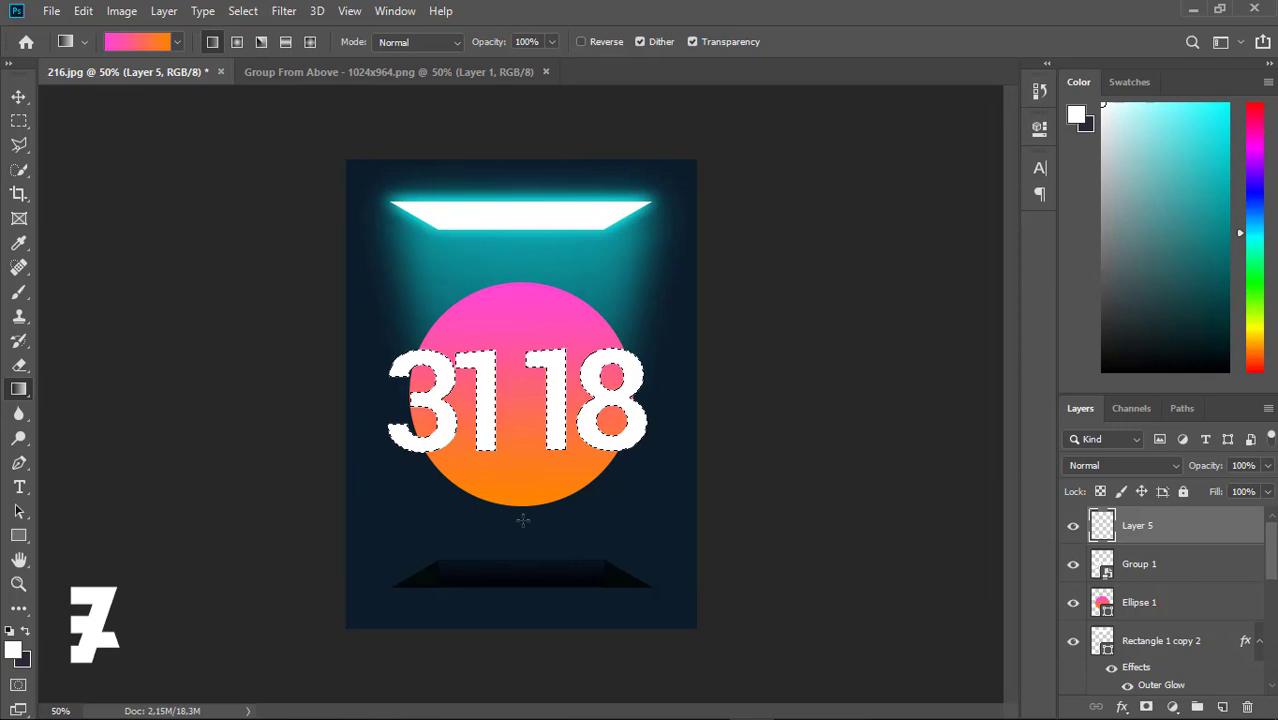
left_click_drag(521, 300, 521, 497)
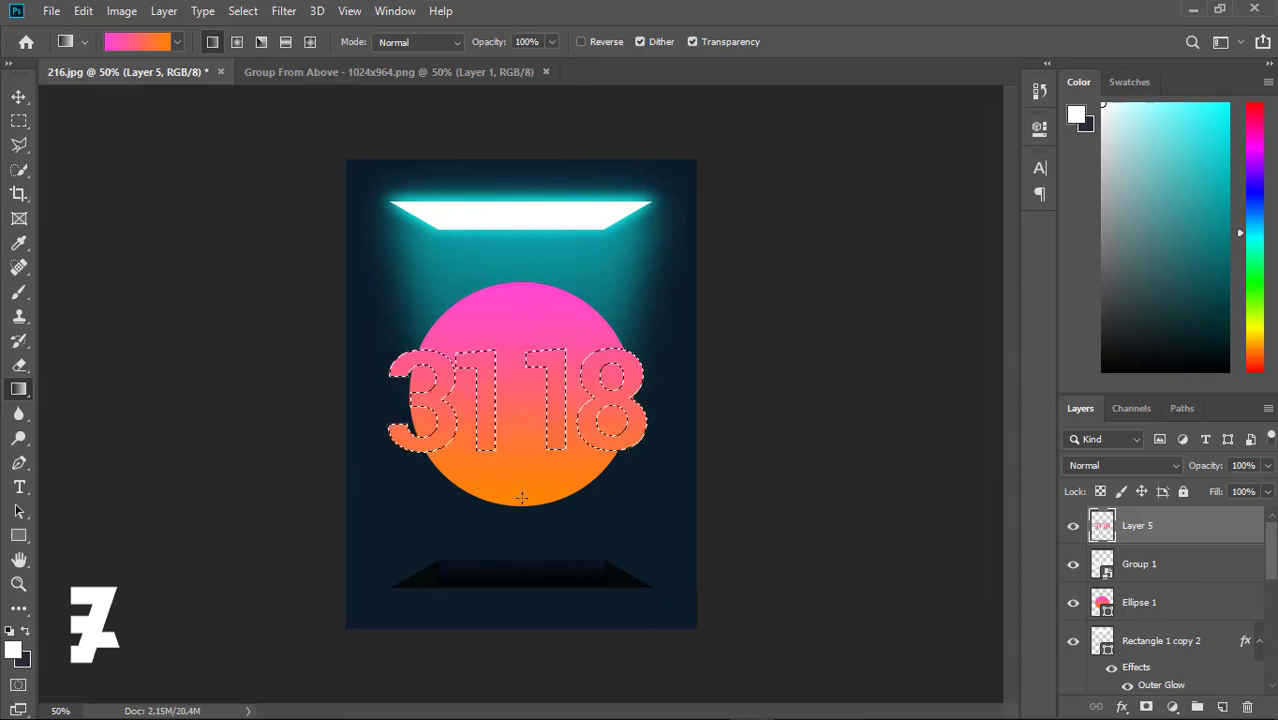
left_click_drag(520, 260, 519, 397)
left_click_drag(505, 292, 513, 441)
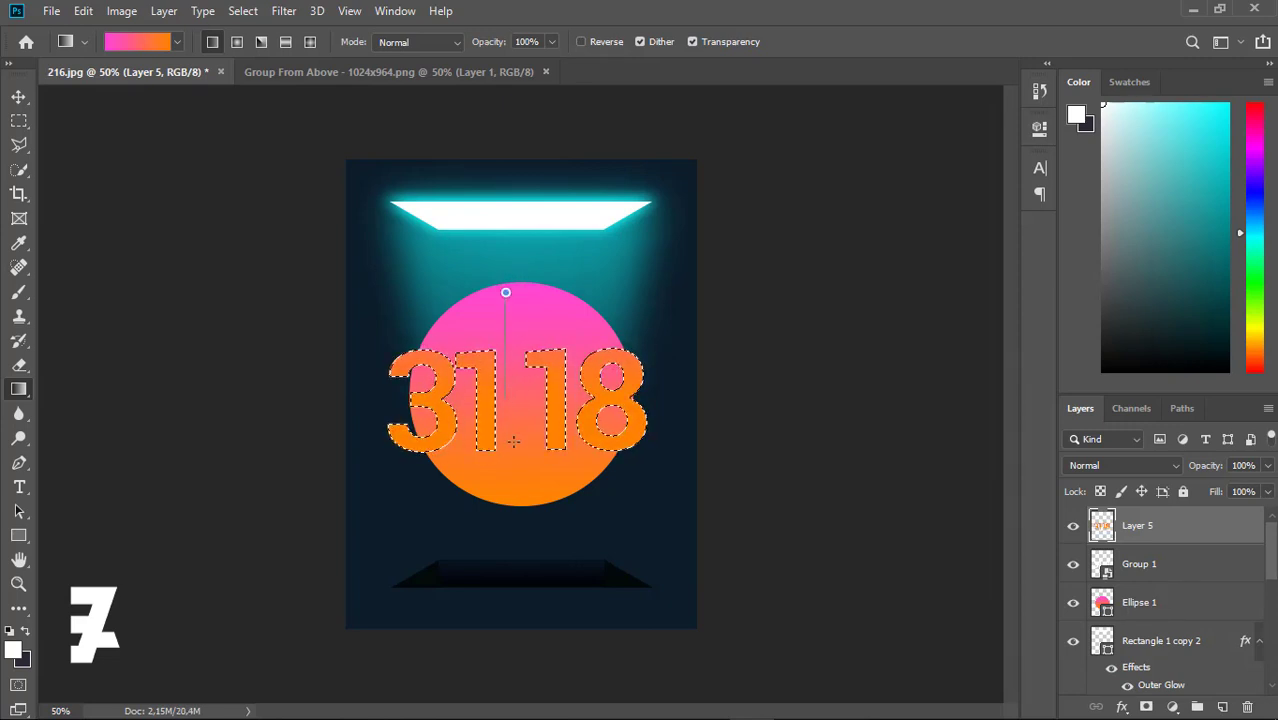
left_click_drag(529, 333, 532, 444)
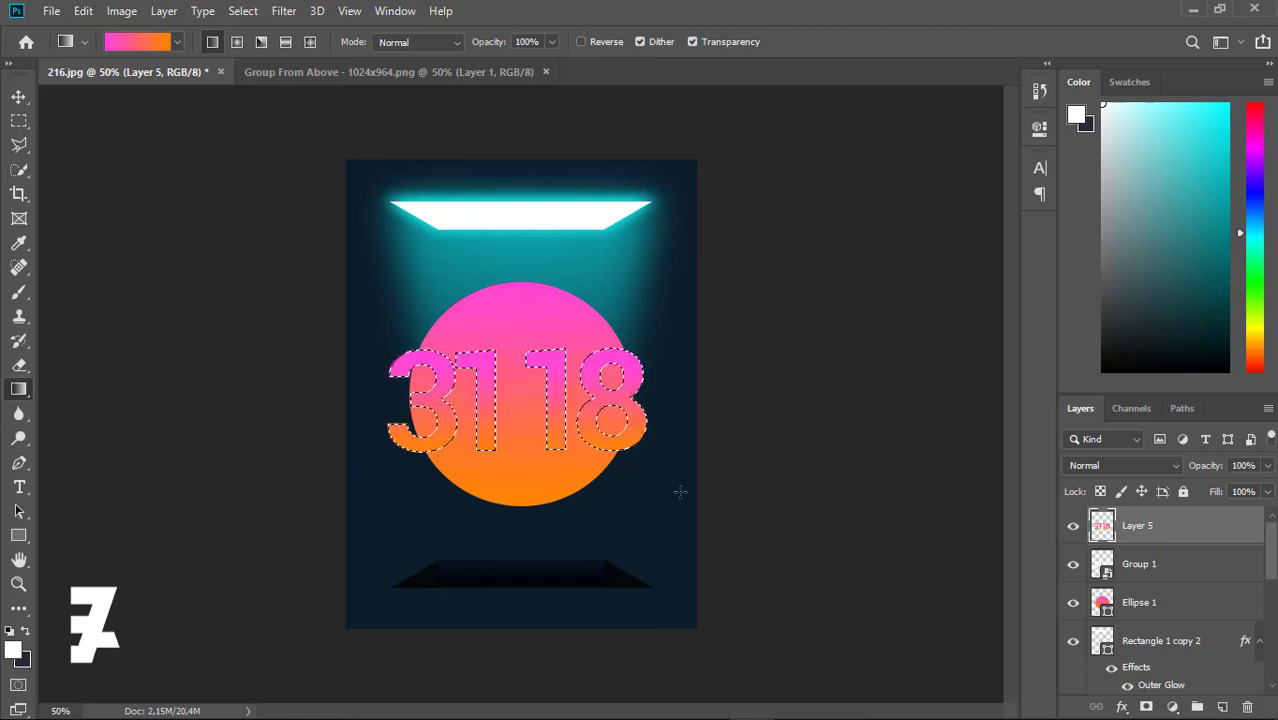
key("ctrl+d")
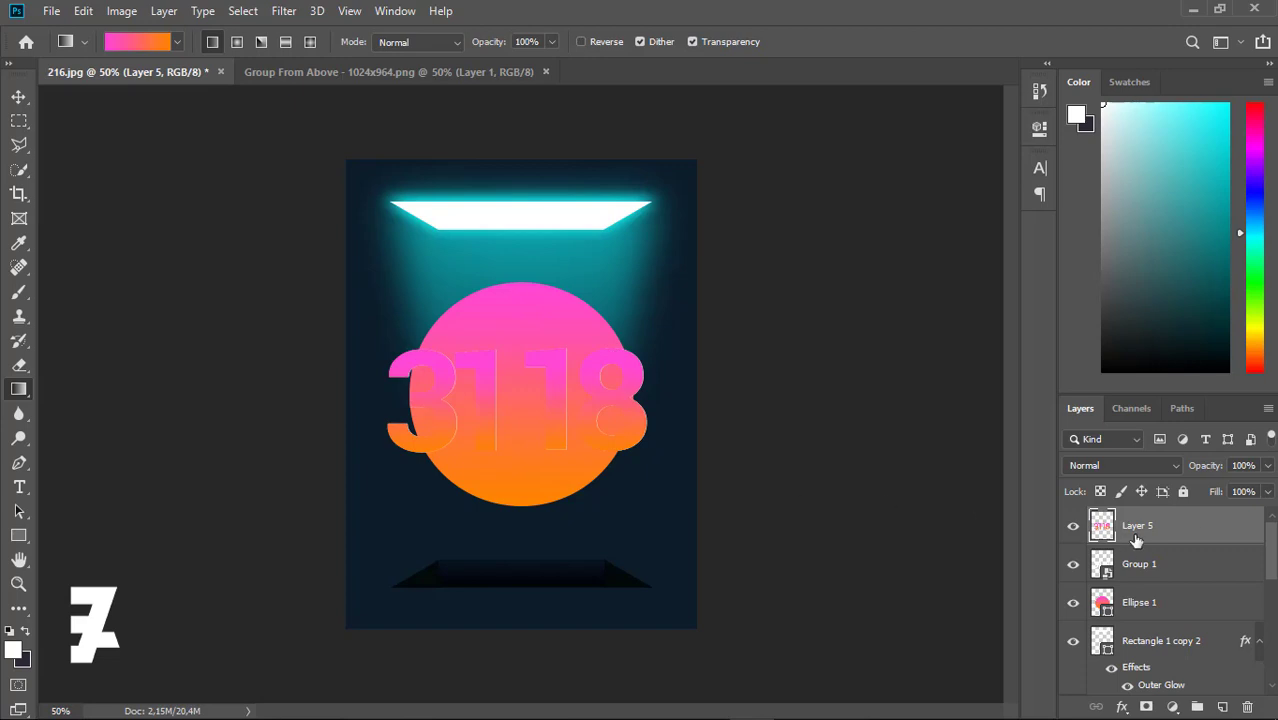
Add a Drop Shadow to Layer 5 with reduced size, positioned just beneath the numbers
double_click(1210, 531)
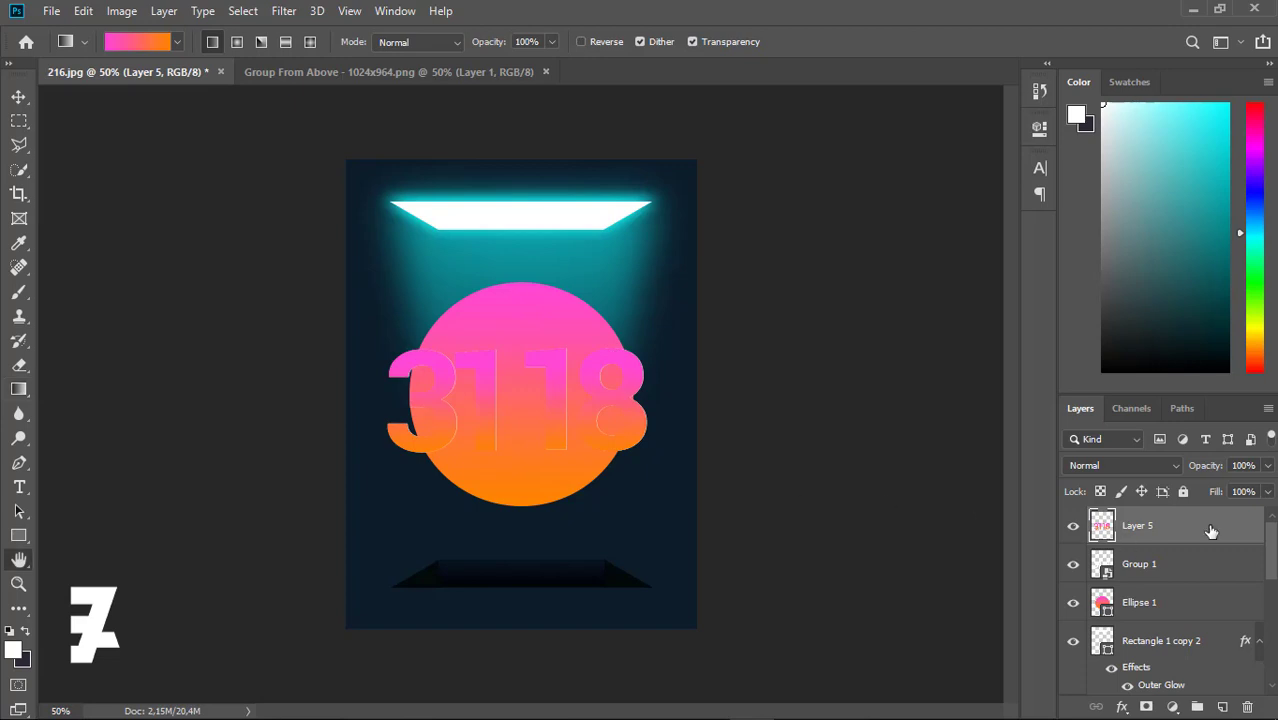
left_click(559, 556)
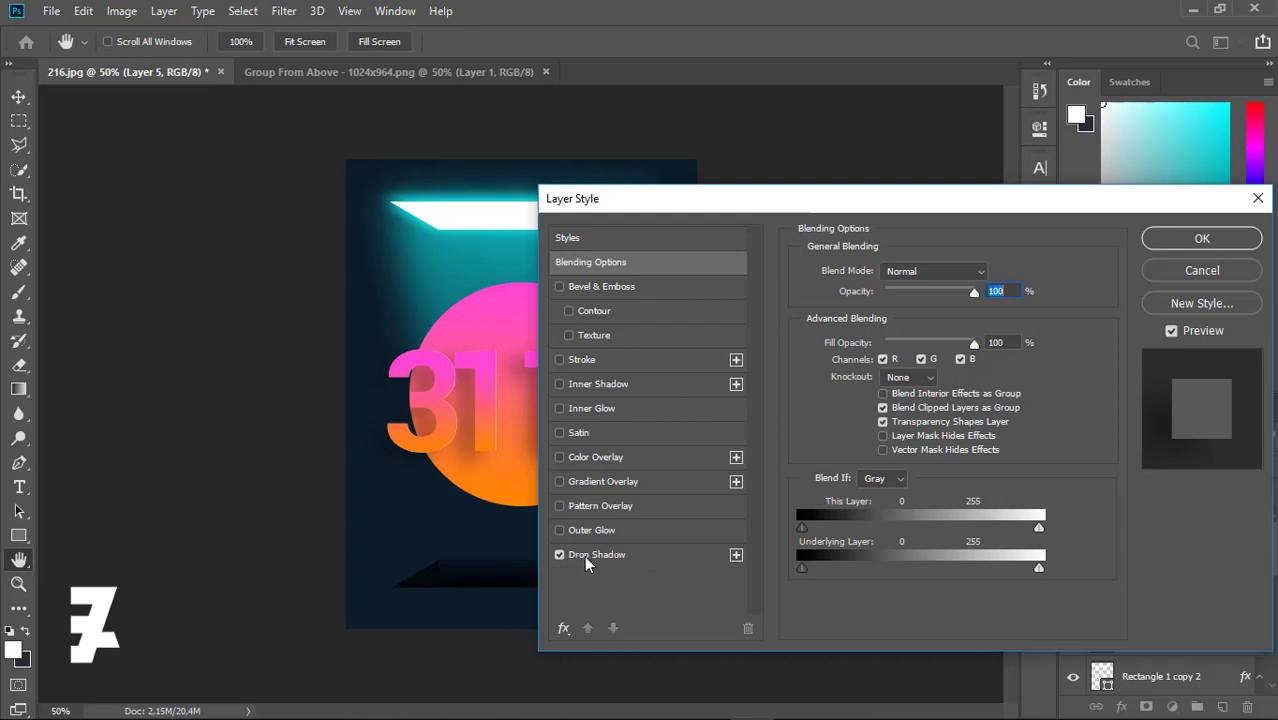
left_click(591, 560)
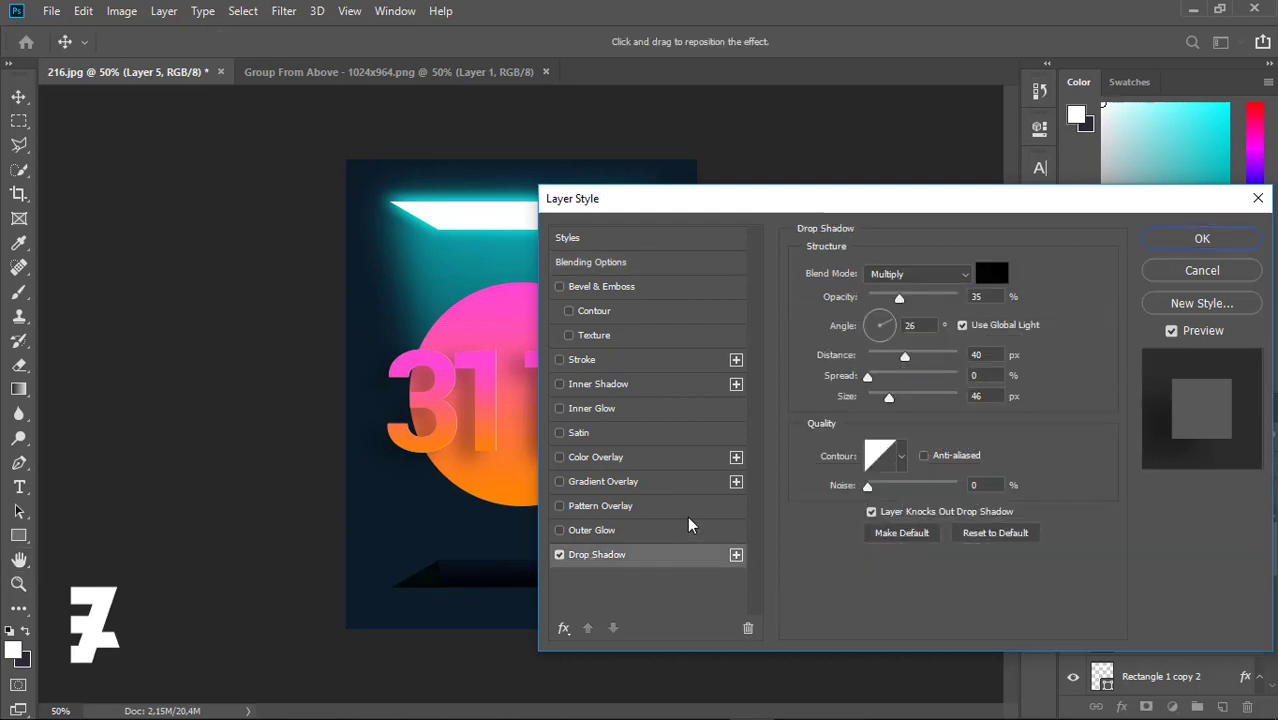
left_click_drag(886, 400, 881, 394)
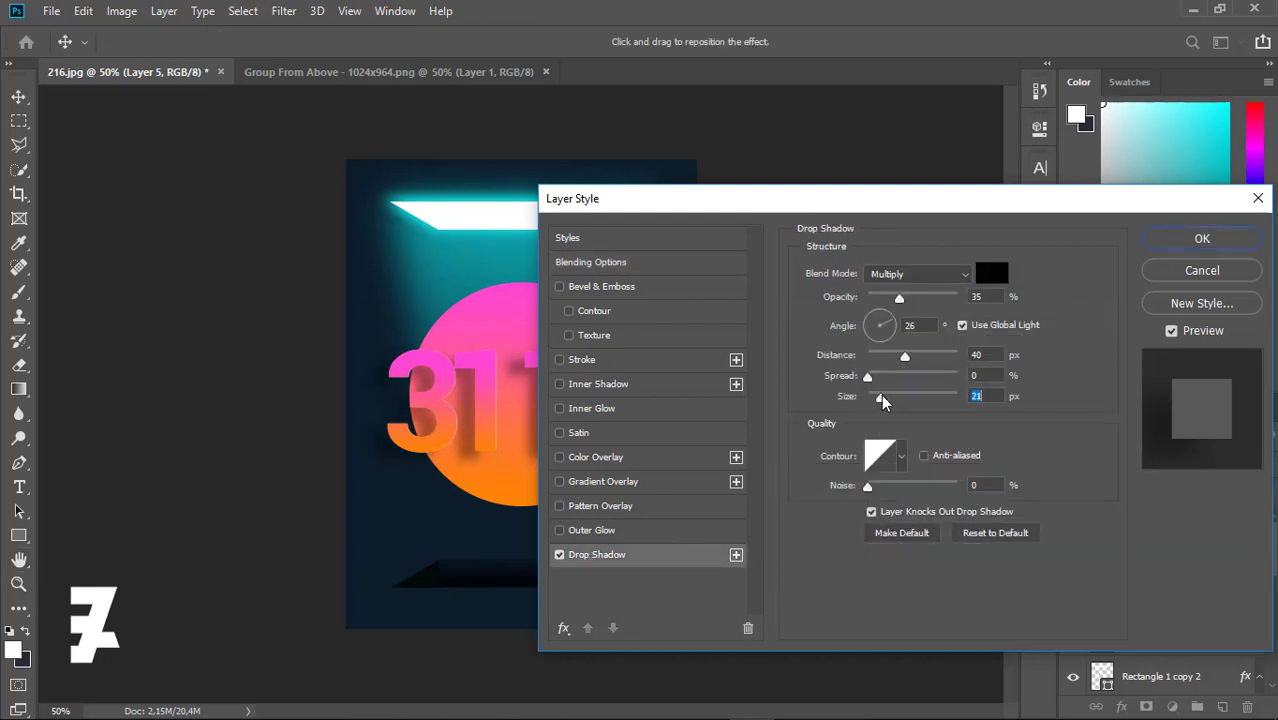
left_click(1166, 246)
key("ctrl+plus")
key("ctrl+plus")
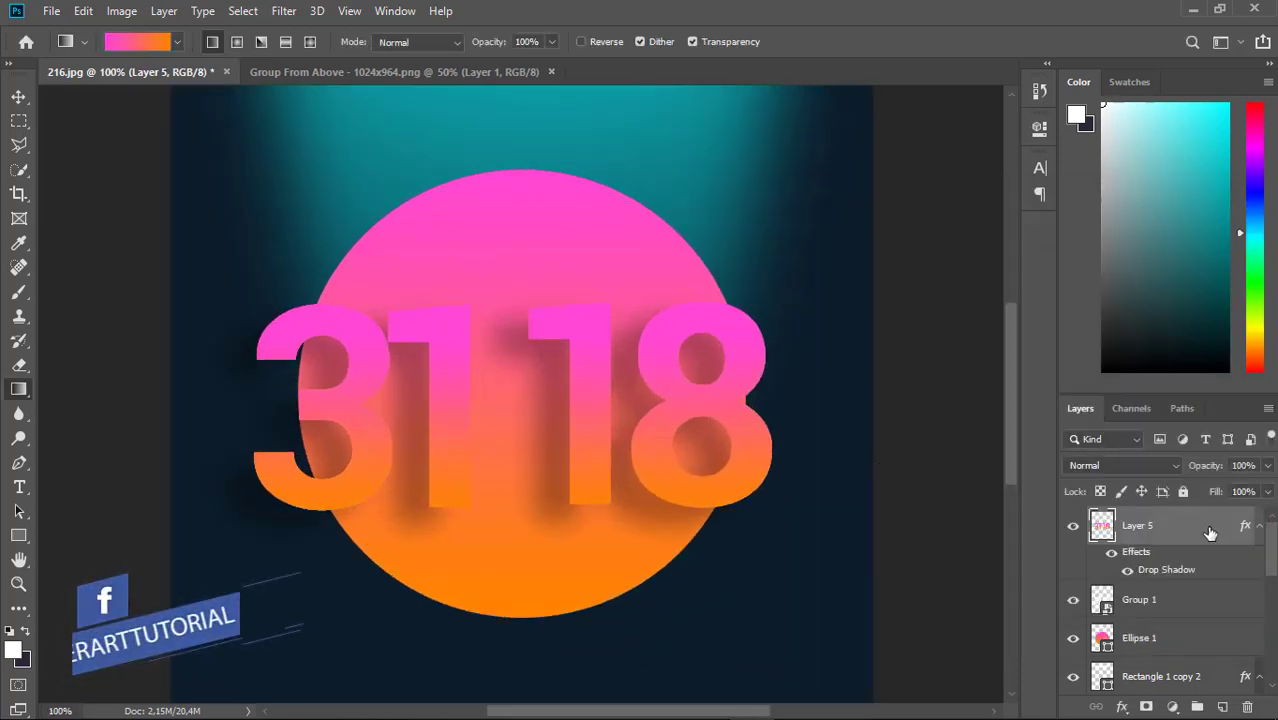
double_click(1210, 533)
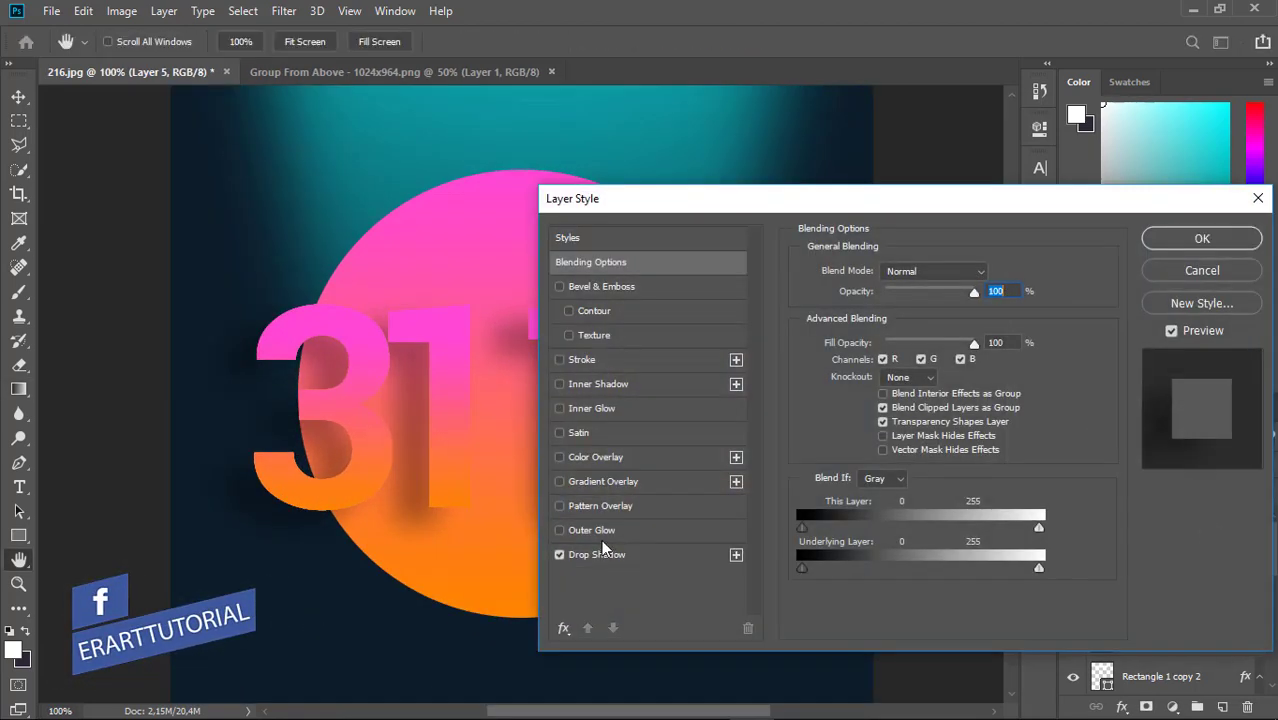
left_click(597, 555)
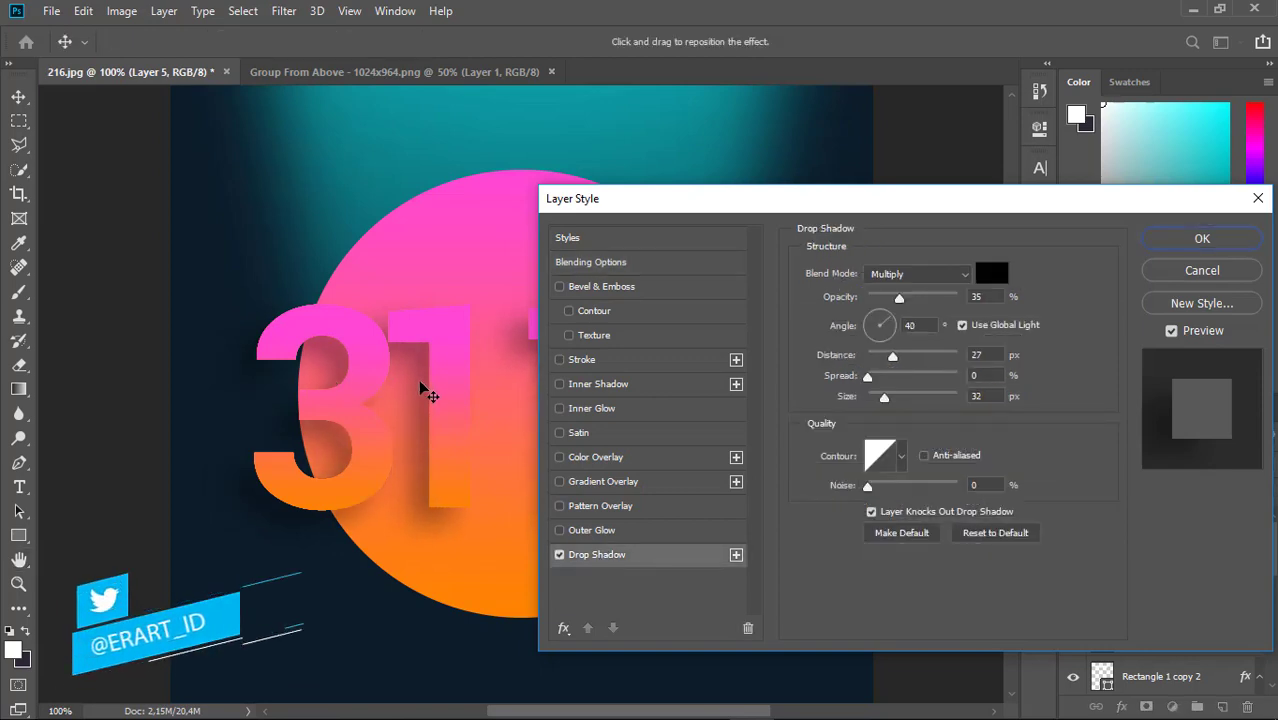
left_click_drag(421, 379, 425, 377)
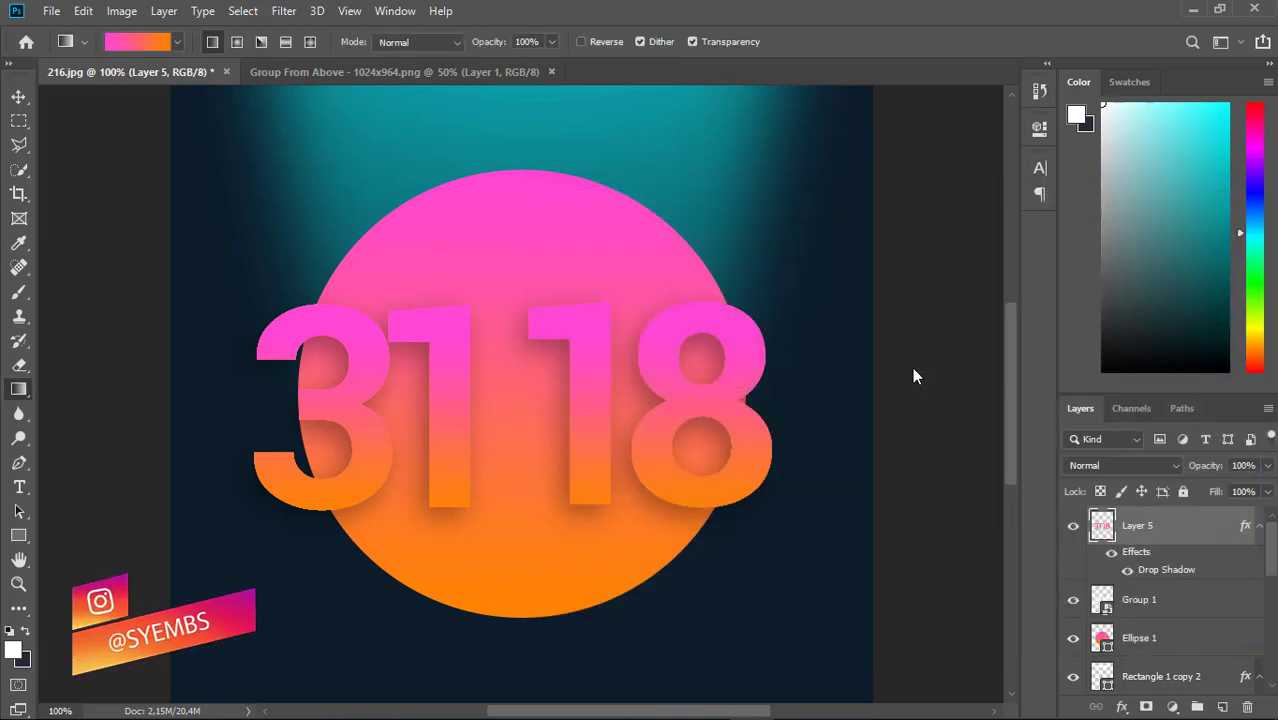
Select the Type tool with a 48 pt text size
left_click(19, 487)
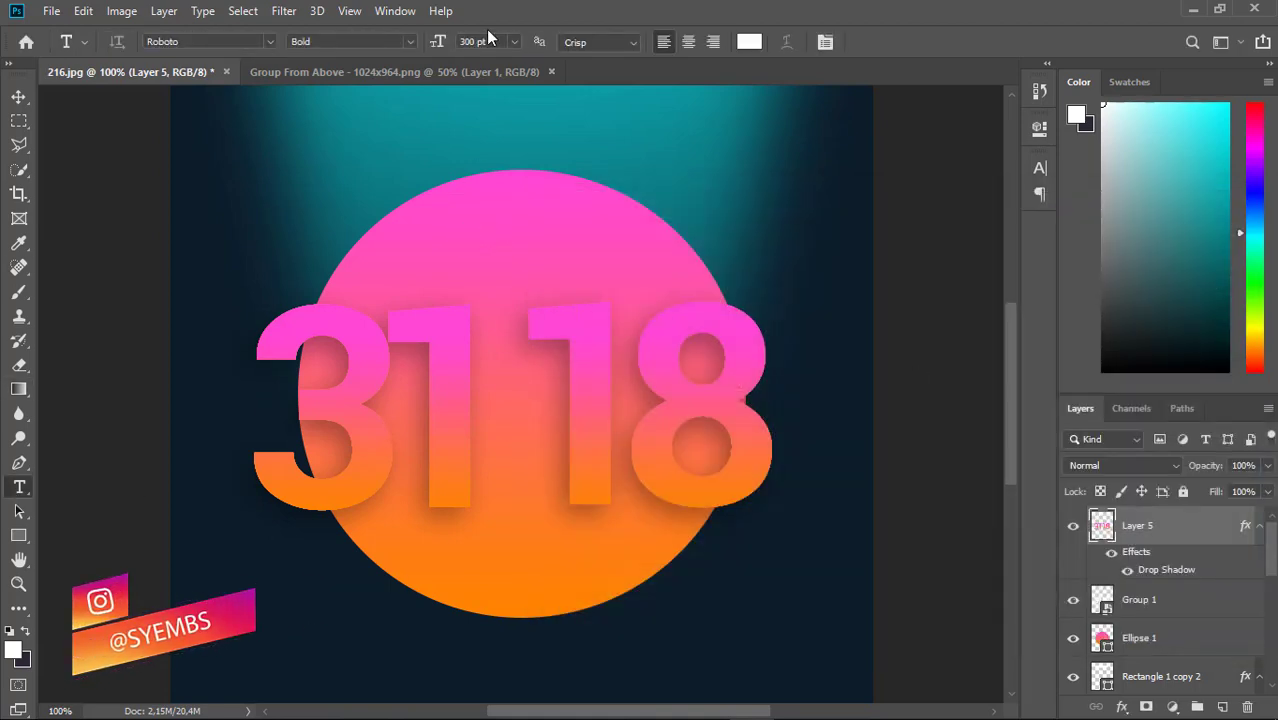
left_click(513, 41)
left_click(522, 259)
Type DECEMBER above the numbers with 0 tracking at 18 pt
left_click(457, 238)
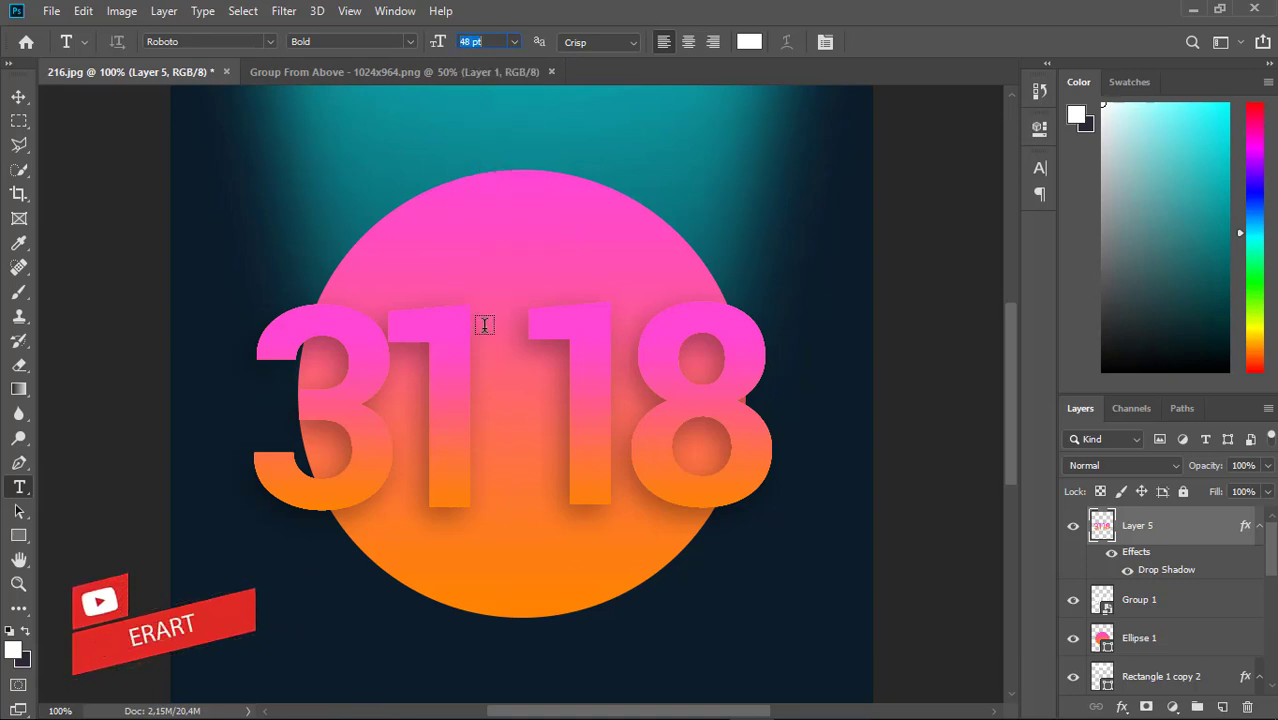
type("DE")
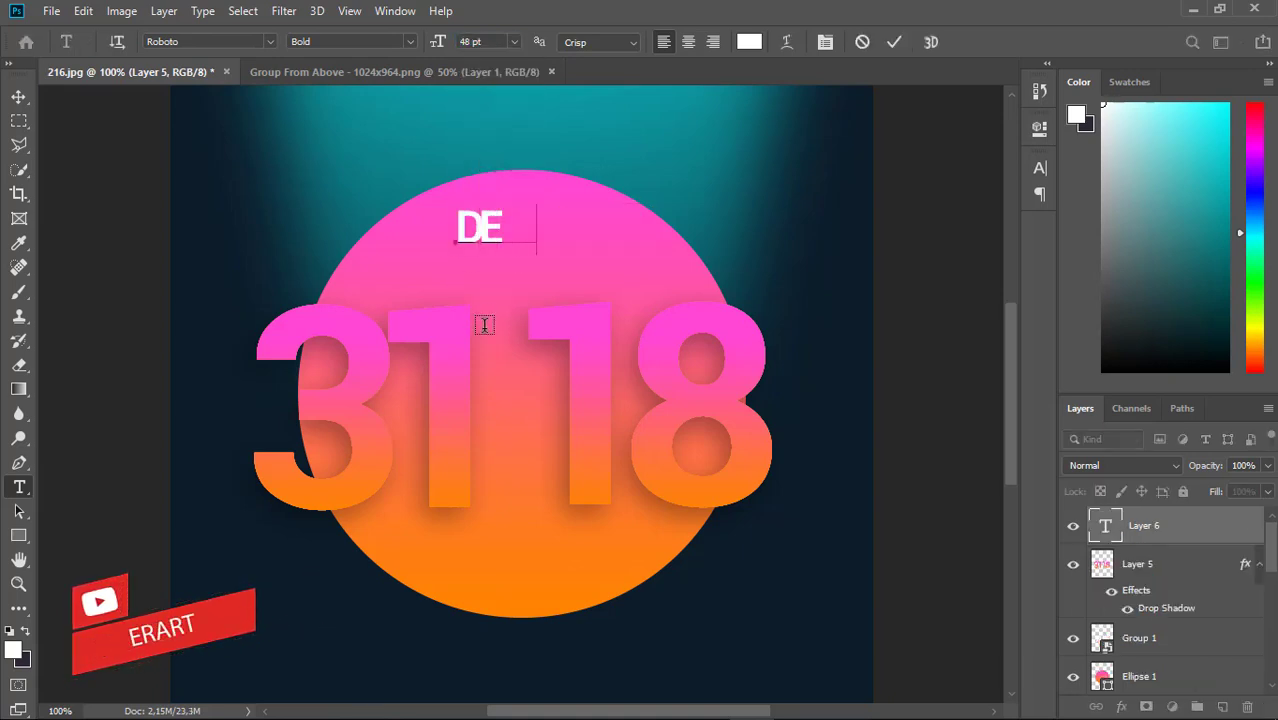
type("CEMBER")
key("ctrl+a")
left_click(816, 44)
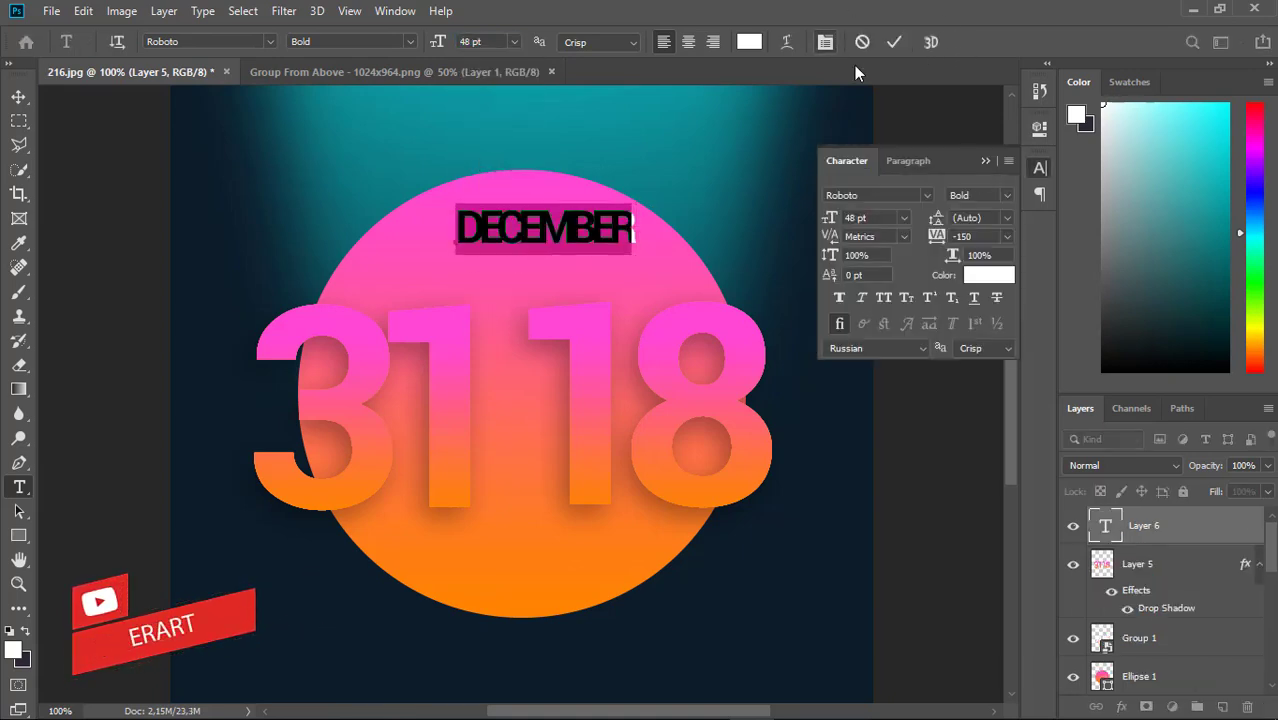
left_click(1007, 236)
left_click(972, 347)
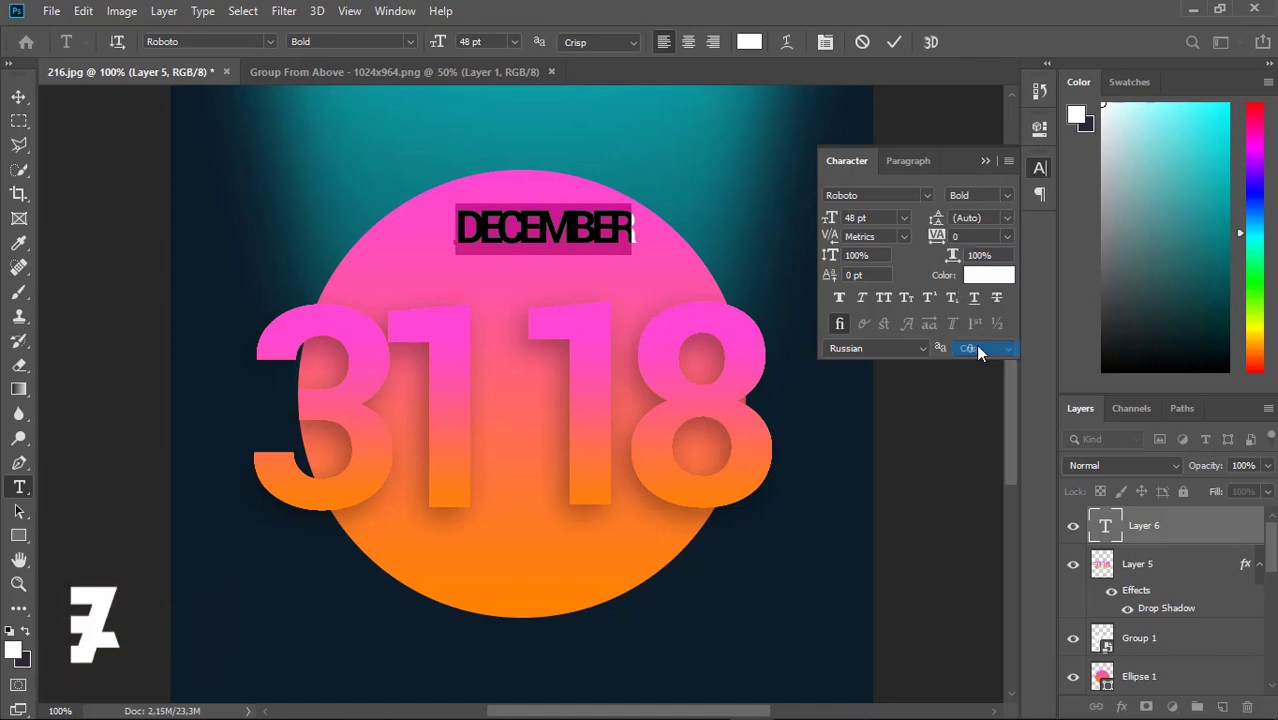
left_click(513, 41)
left_click(480, 151)
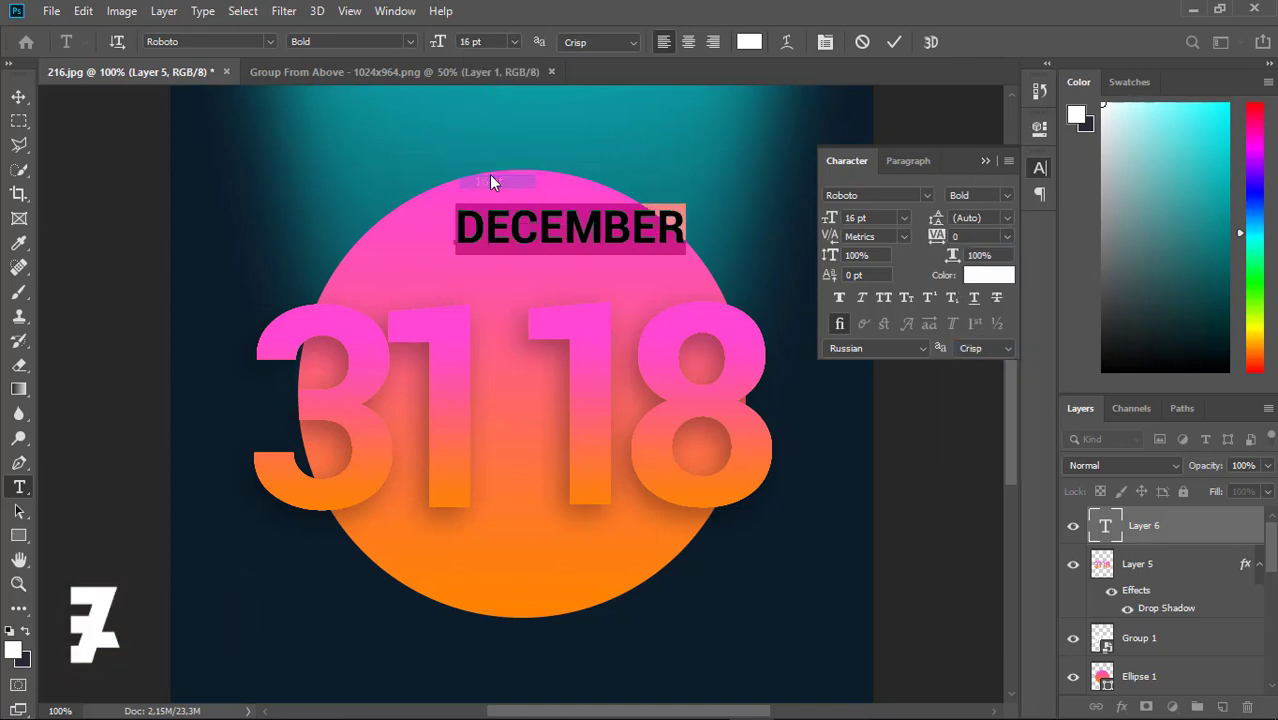
left_click(516, 41)
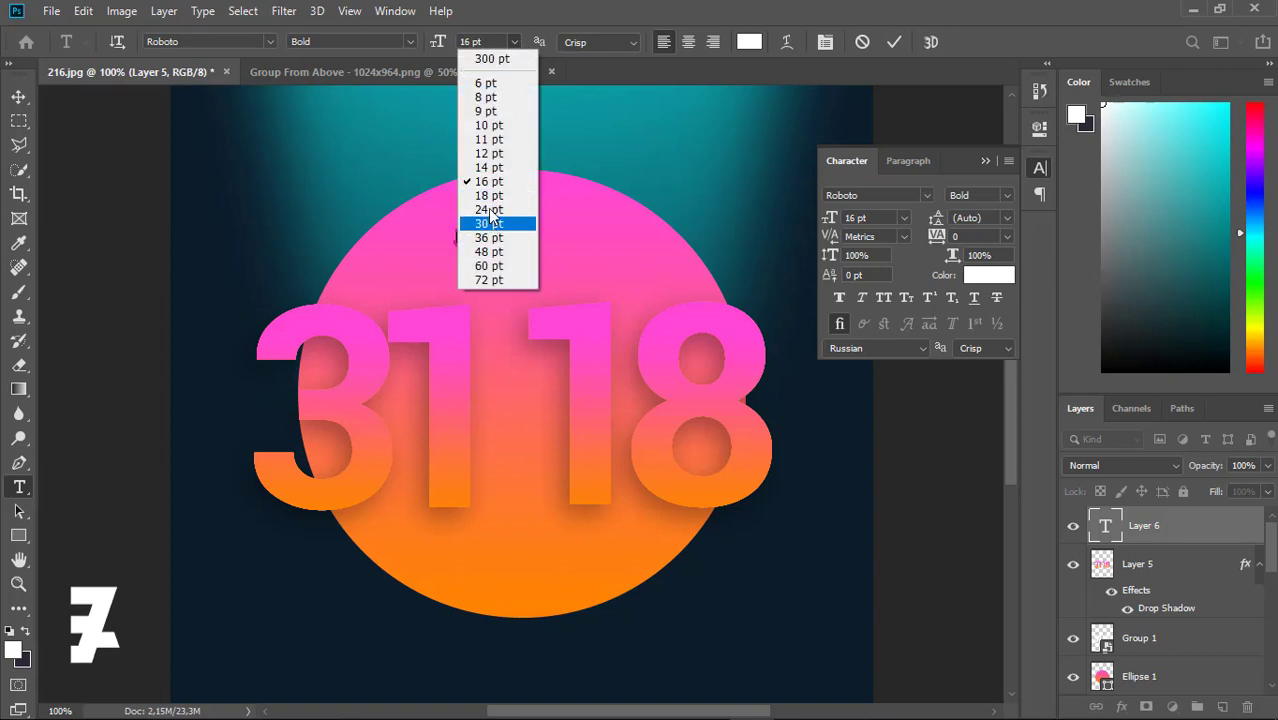
left_click(486, 194)
left_click(19, 96)
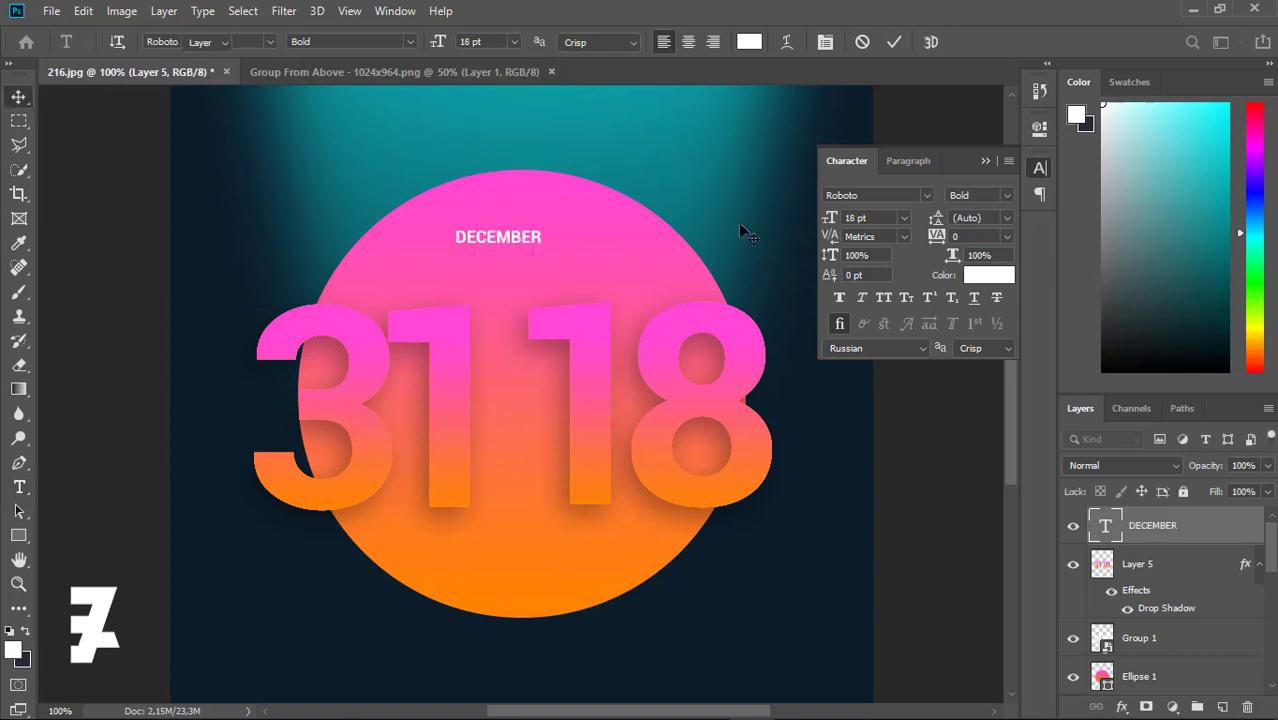
Centre DECEMBER horizontally on the canvas and nudge it down two steps
left_click(985, 160)
key("ctrl+a")
left_click(429, 41)
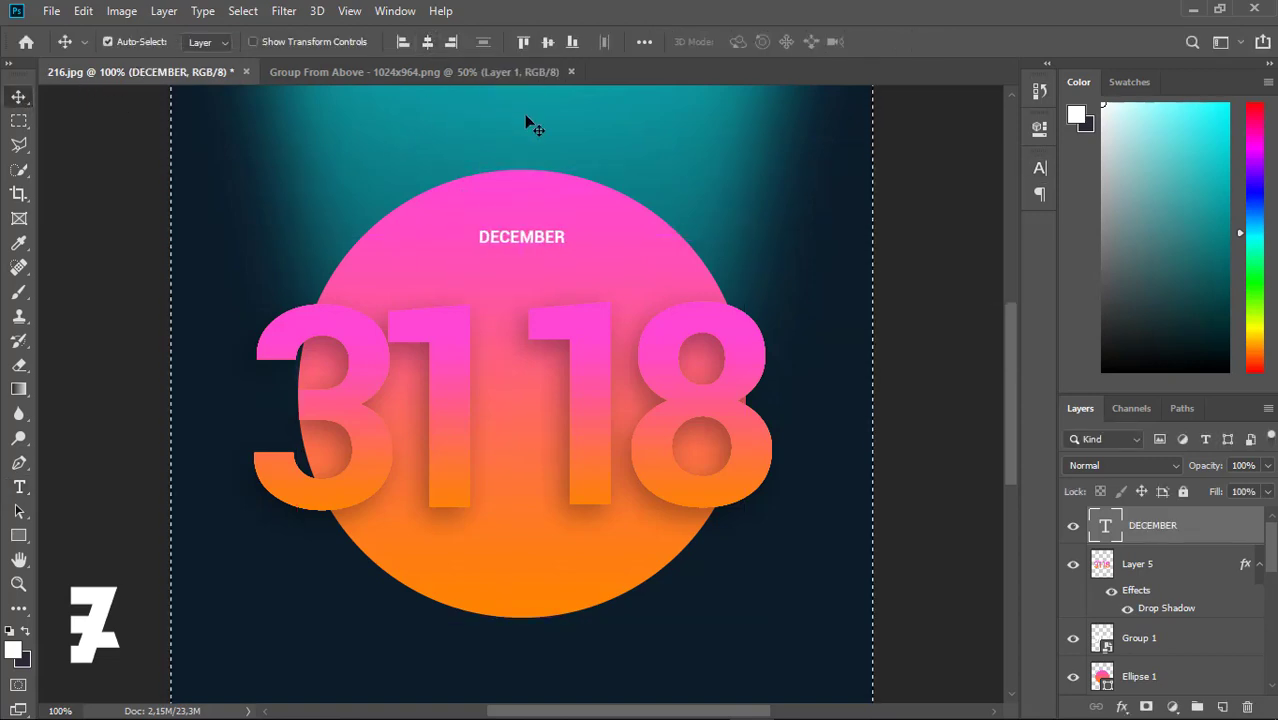
key("ctrl+d")
key("Down")
key("Down")
key("Down")
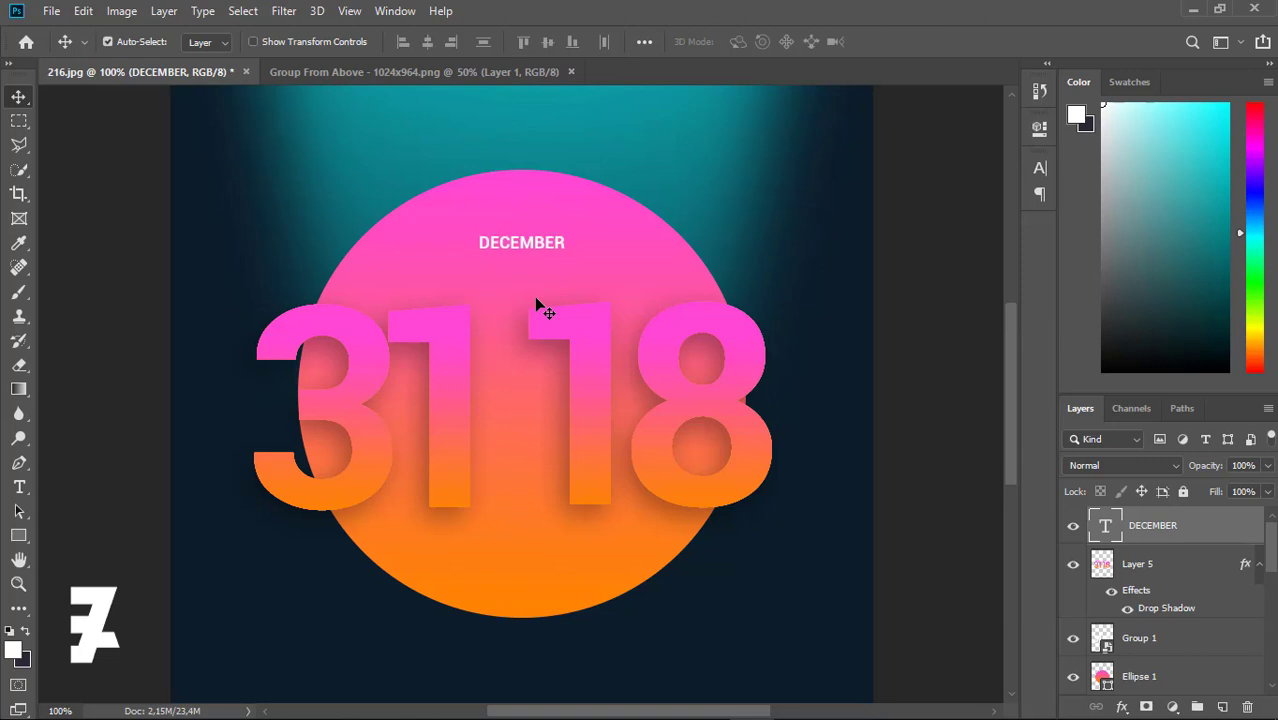
key("Down")
key("ctrl+minus")
key("ctrl+minus")
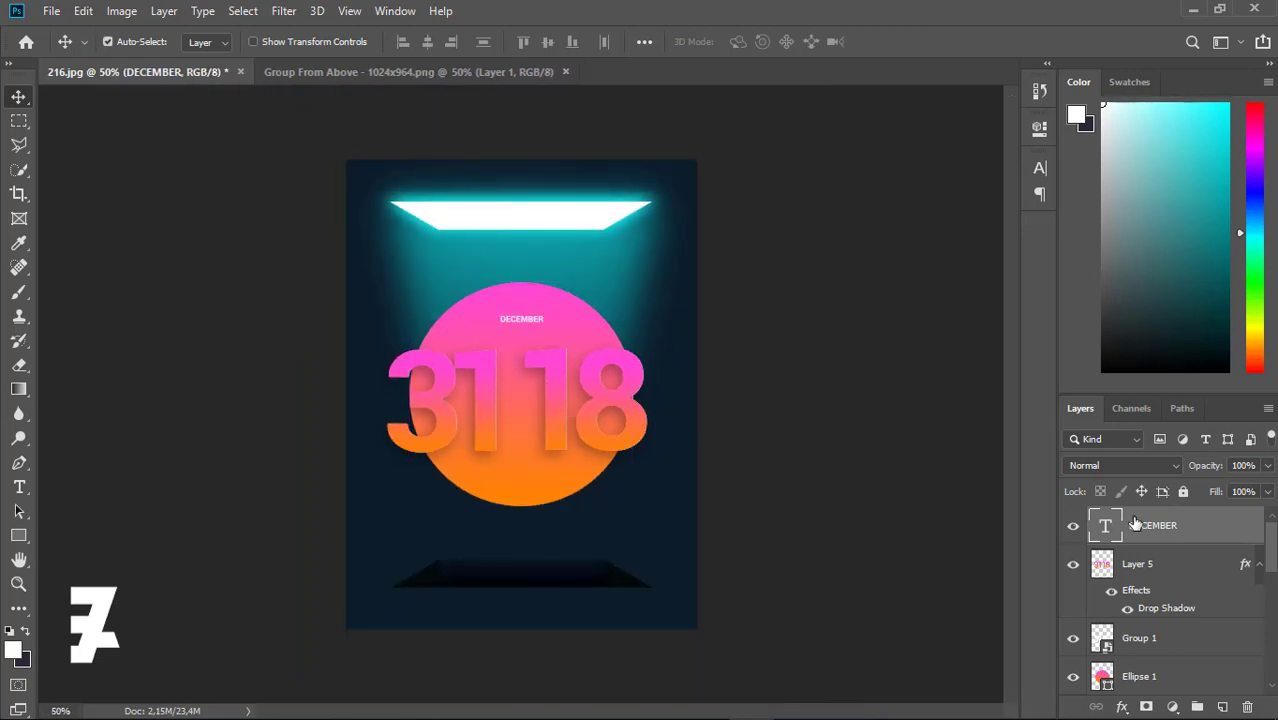
Add a new layer above the background and sample the circle's pink as foreground colour
scroll(1256, 553, "down", 5)
scroll(1256, 553, "down", 5)
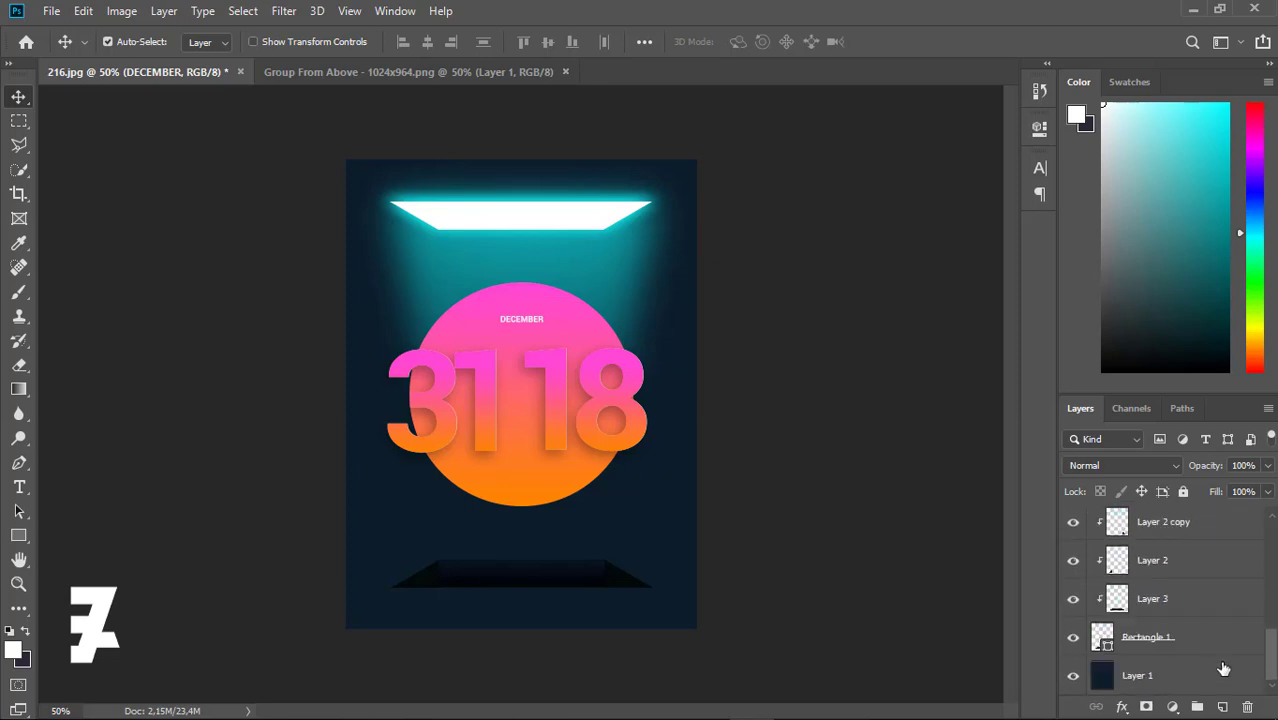
left_click(1218, 675)
left_click(1222, 707)
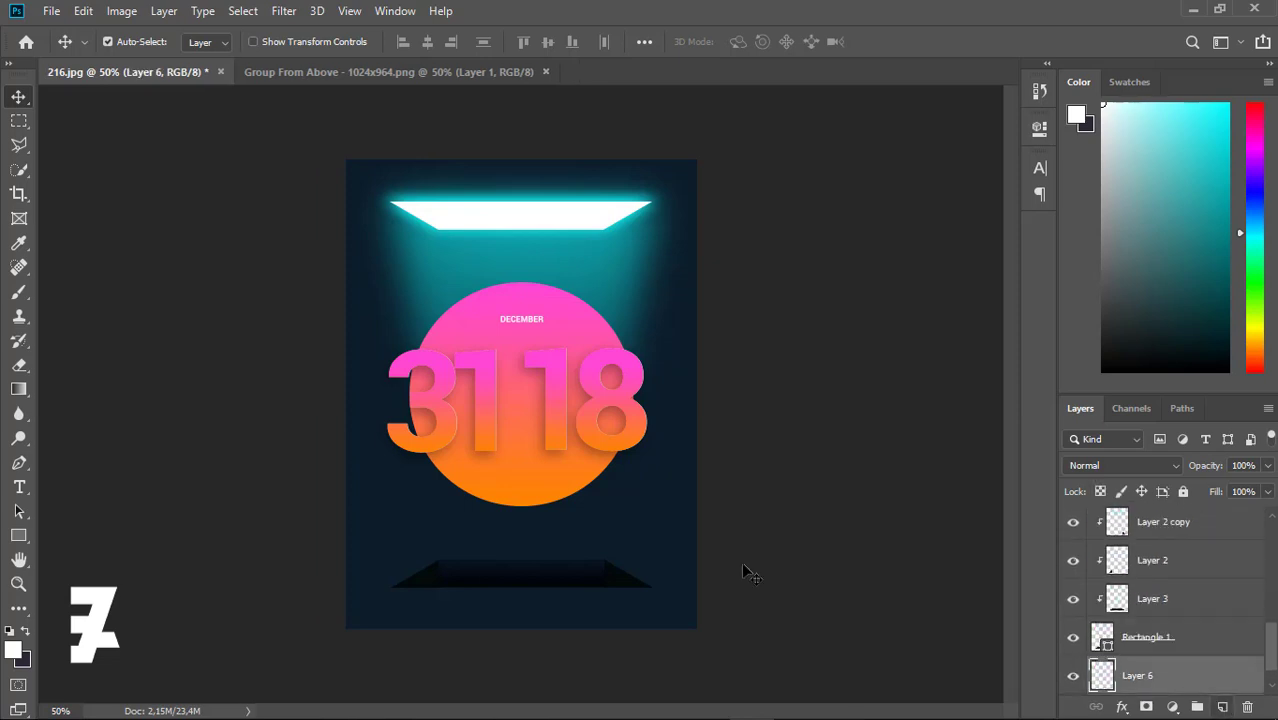
left_click(13, 650)
left_click(514, 290)
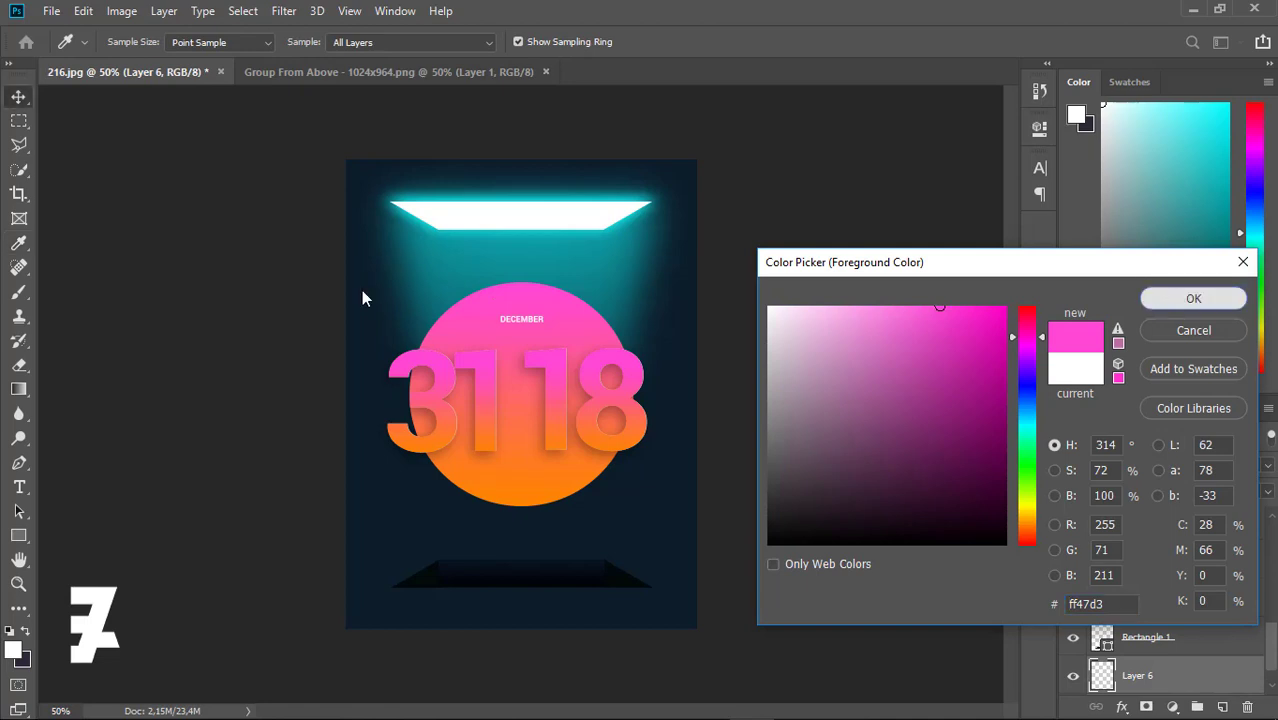
key("Return")
Paint a soft pink glow along the poster's right edge with the Brush
left_click(17, 295)
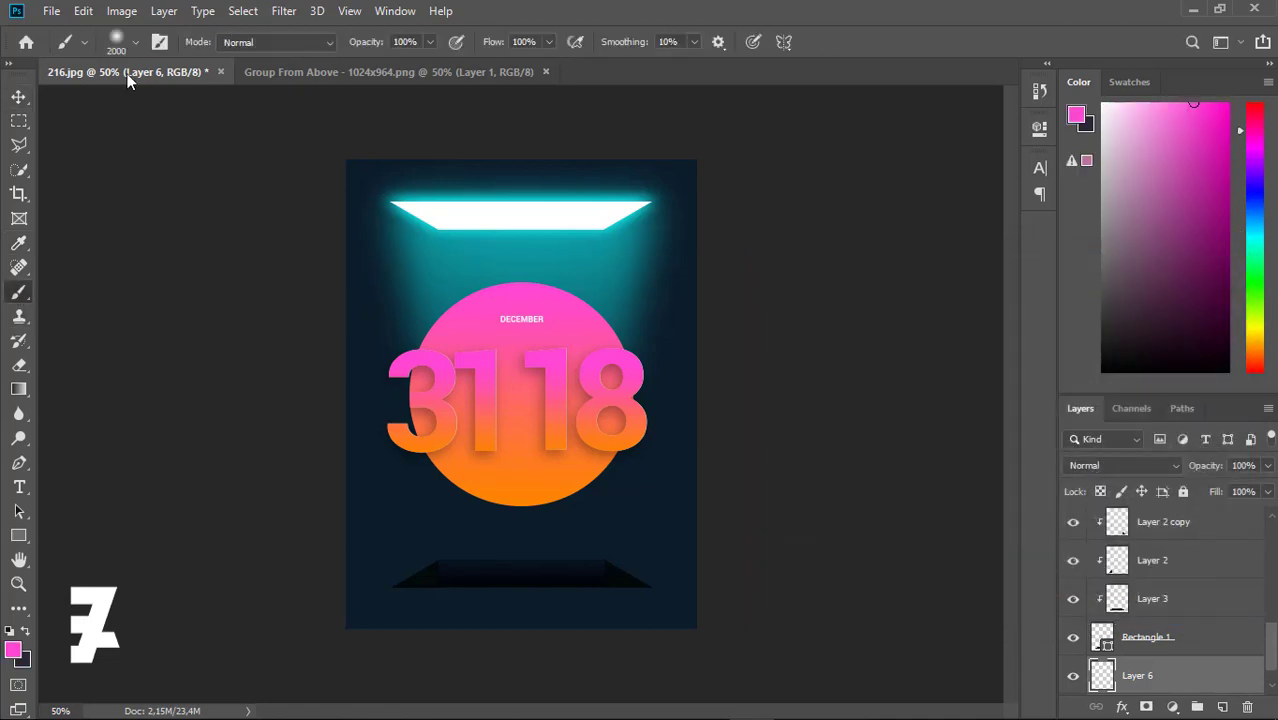
left_click(860, 373)
key("ctrl+z")
left_click(923, 388)
key("ctrl+z")
key("ctrl+shift+z")
key("ctrl+z")
key("ctrl+minus")
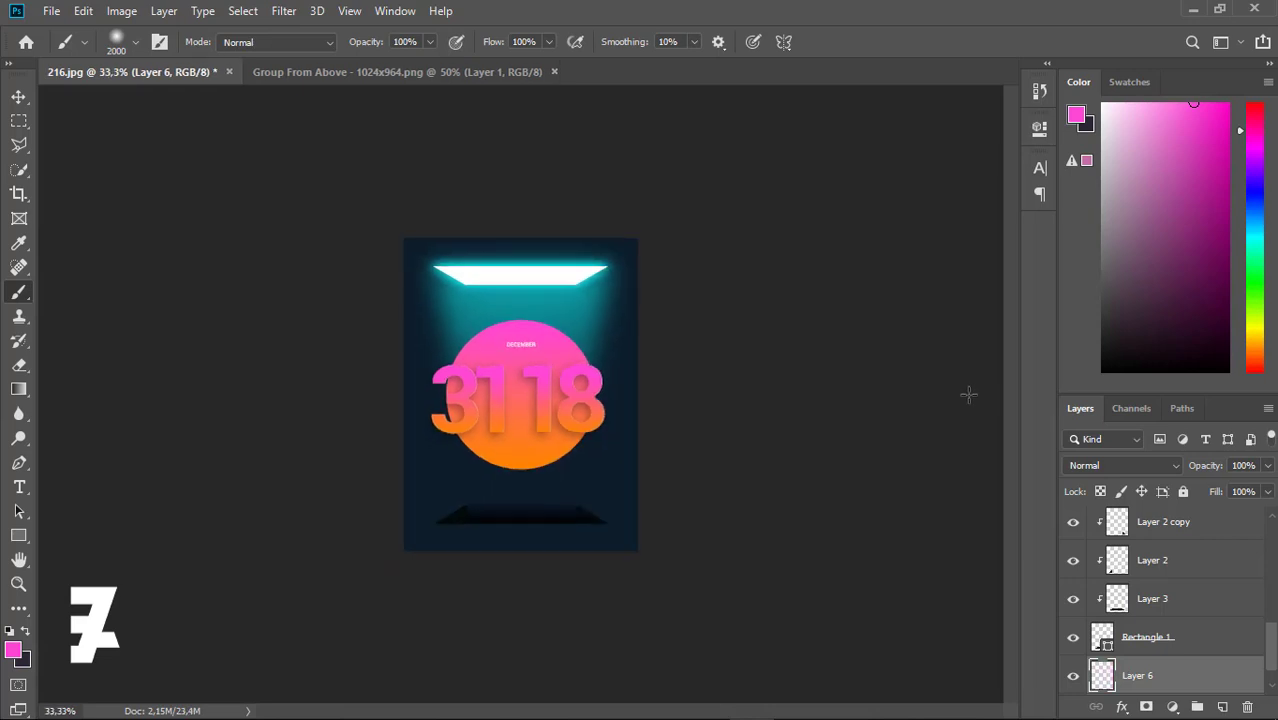
left_click(966, 394)
left_click(933, 387)
key("ctrl+z")
left_click(906, 389)
key("ctrl+z")
left_click(888, 389)
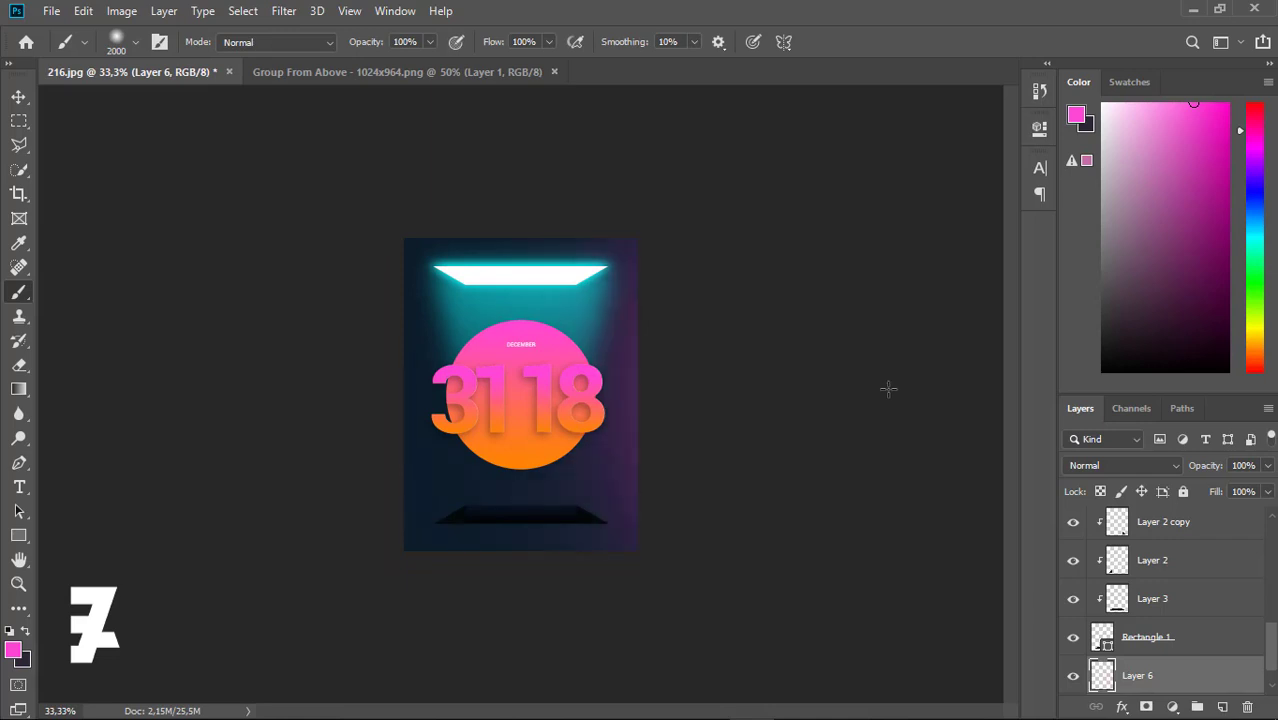
Darken the colour to magenta #730158, set Layer 6 opacity to 75%, then sample teal from the beam
left_click(13, 650)
left_click_drag(1009, 360, 1009, 425)
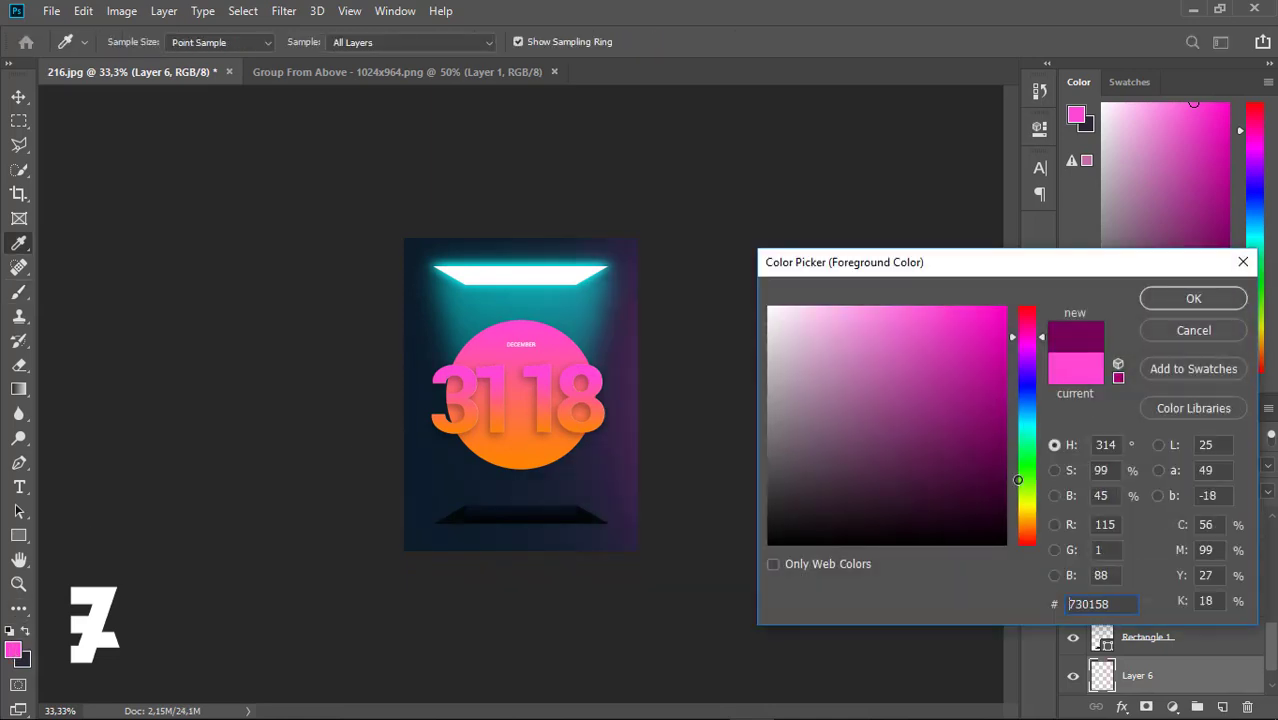
left_click(1192, 298)
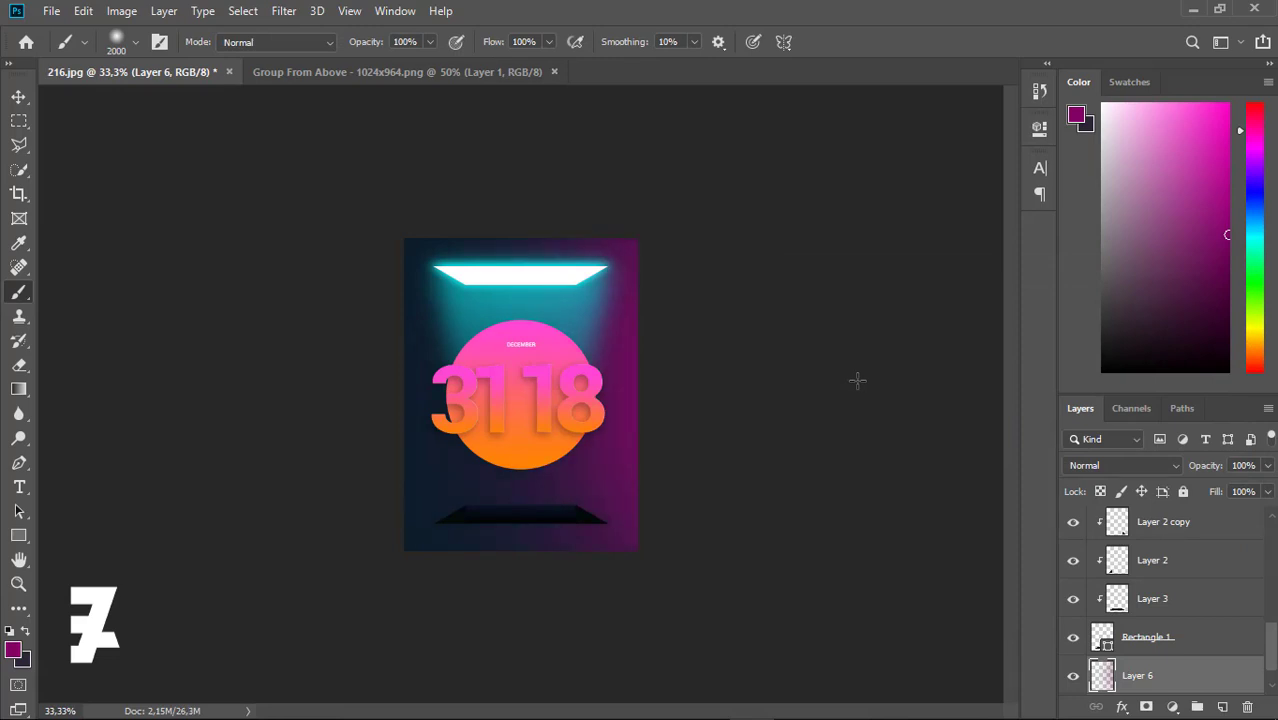
left_click(1267, 465)
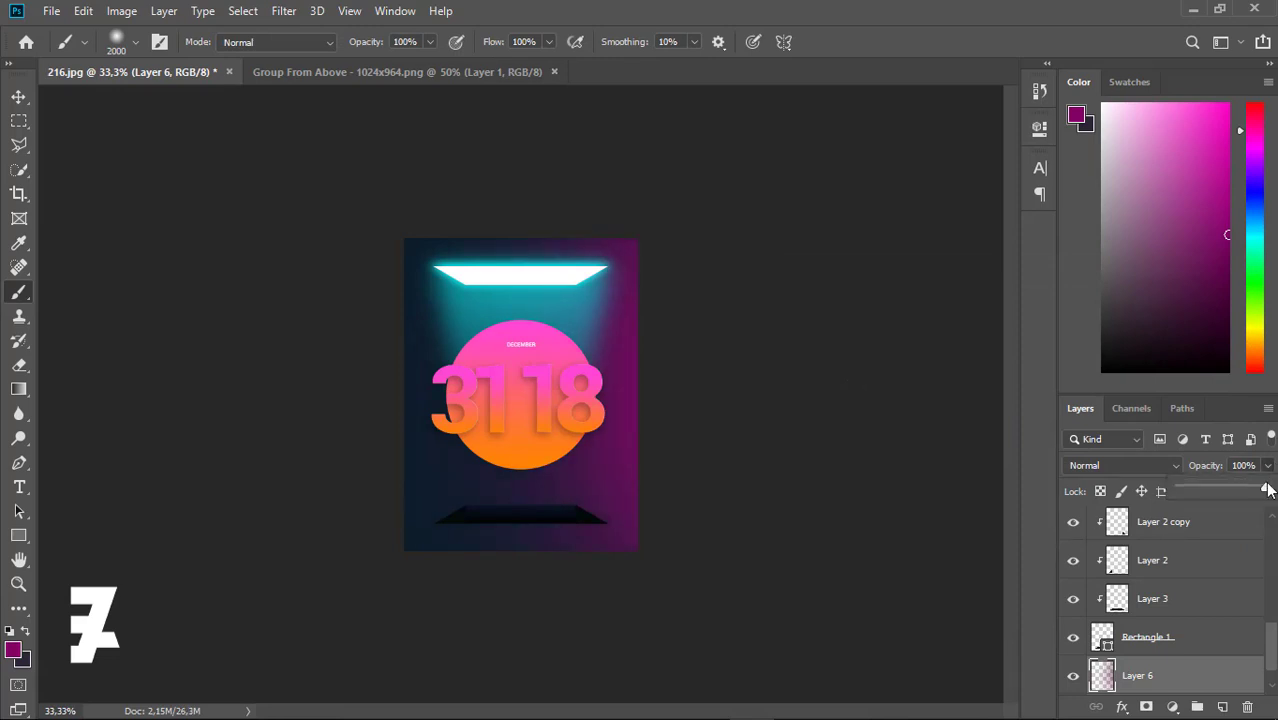
left_click_drag(1270, 488, 1237, 491)
left_click(27, 630)
left_click(508, 305)
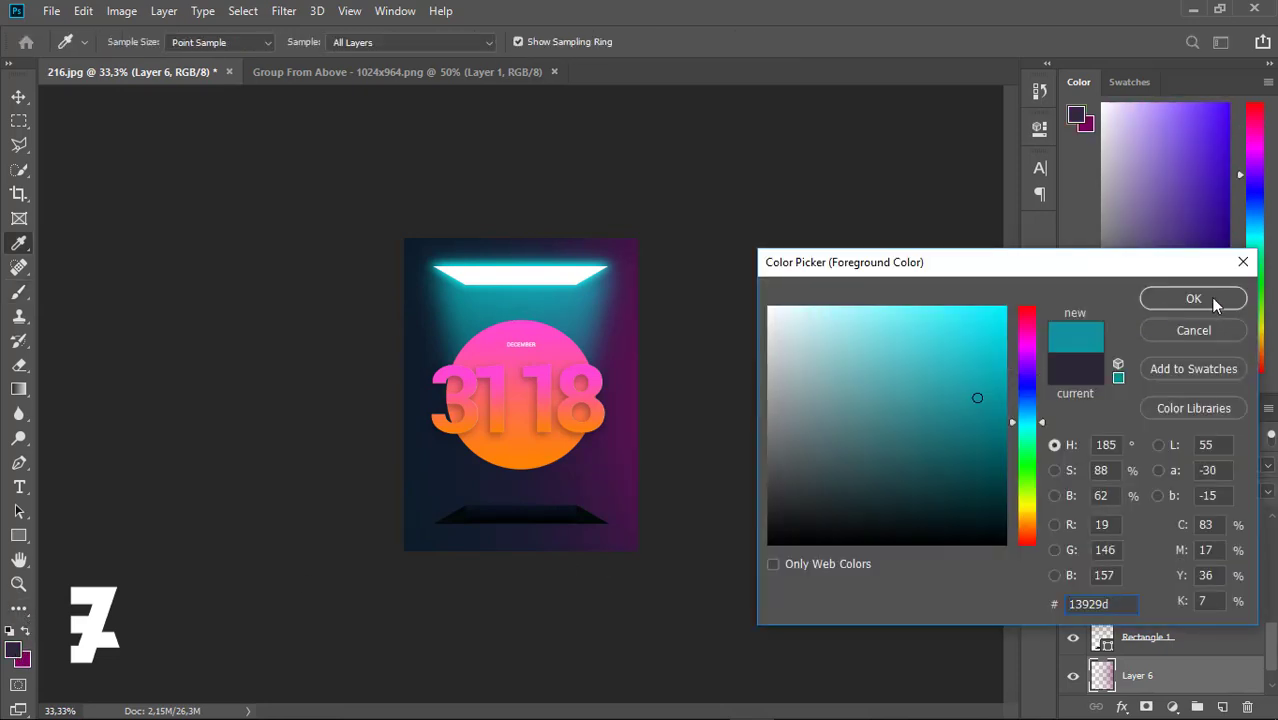
Pick teal and paint a soft glow over the lower-left on new Layer 7
left_click(1204, 299)
key("b")
left_click(1222, 707)
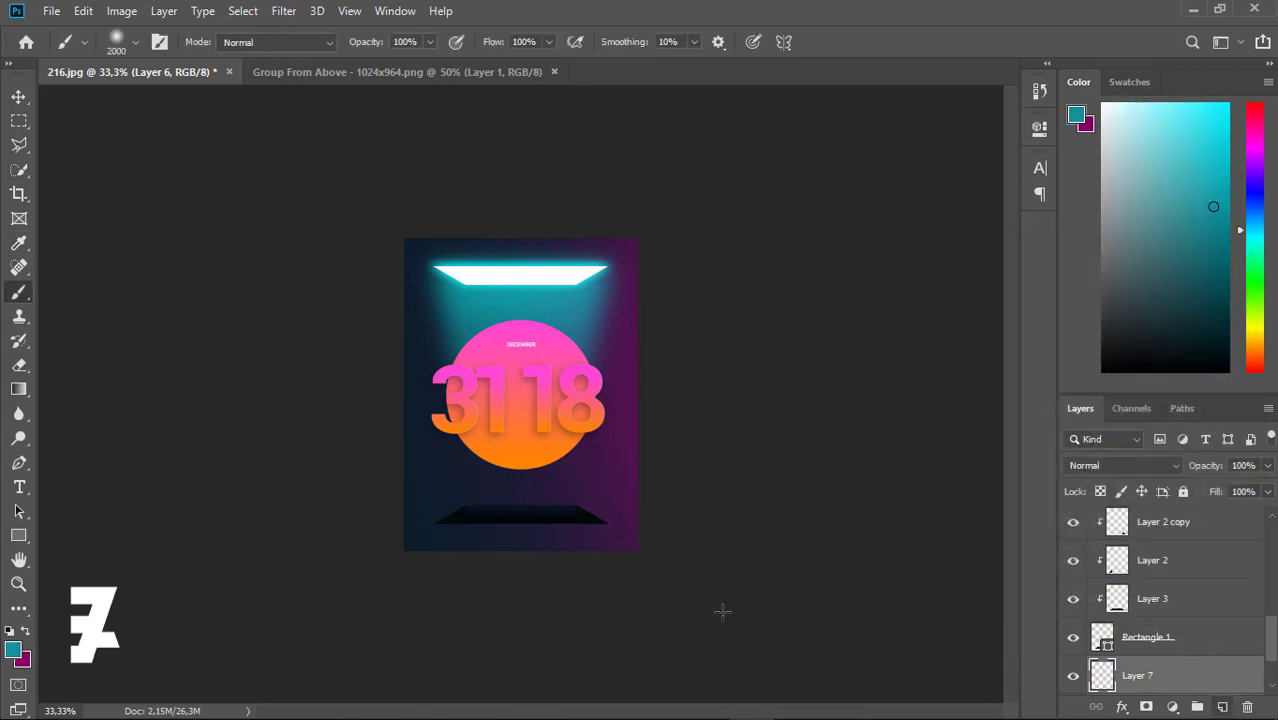
left_click(302, 627)
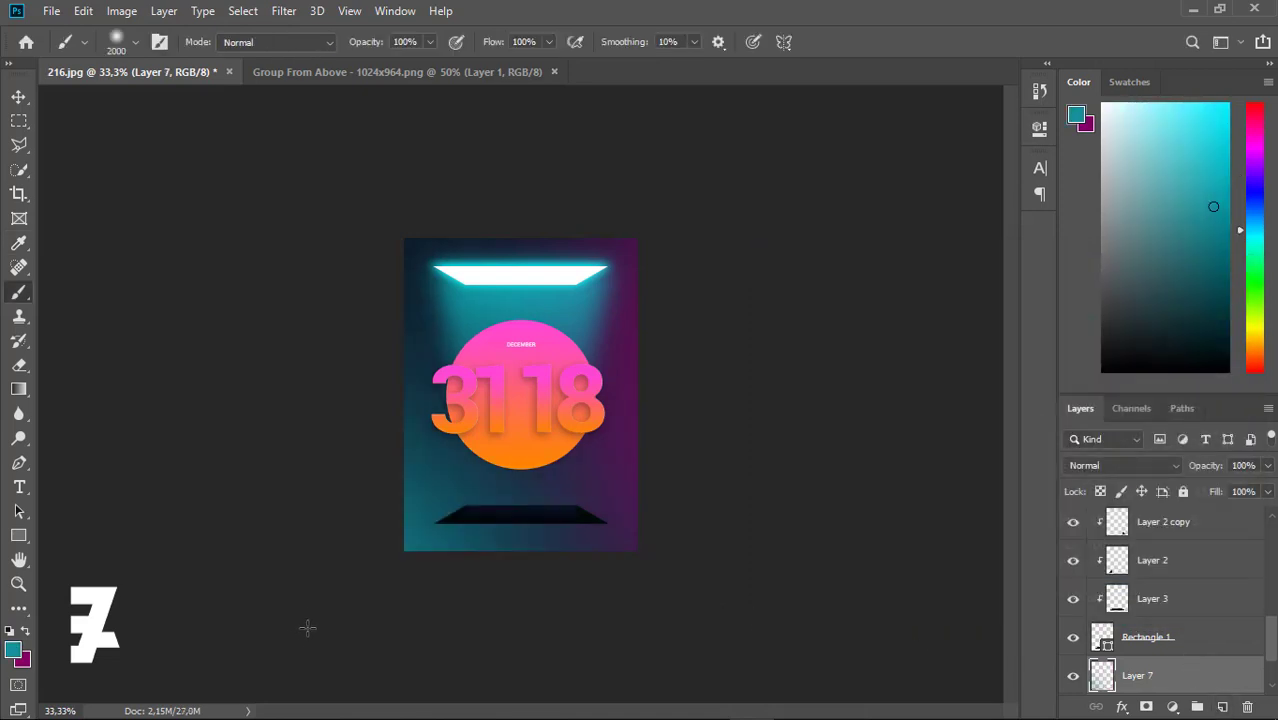
key("ctrl+z")
key("ctrl+shift+z")
key("ctrl+z")
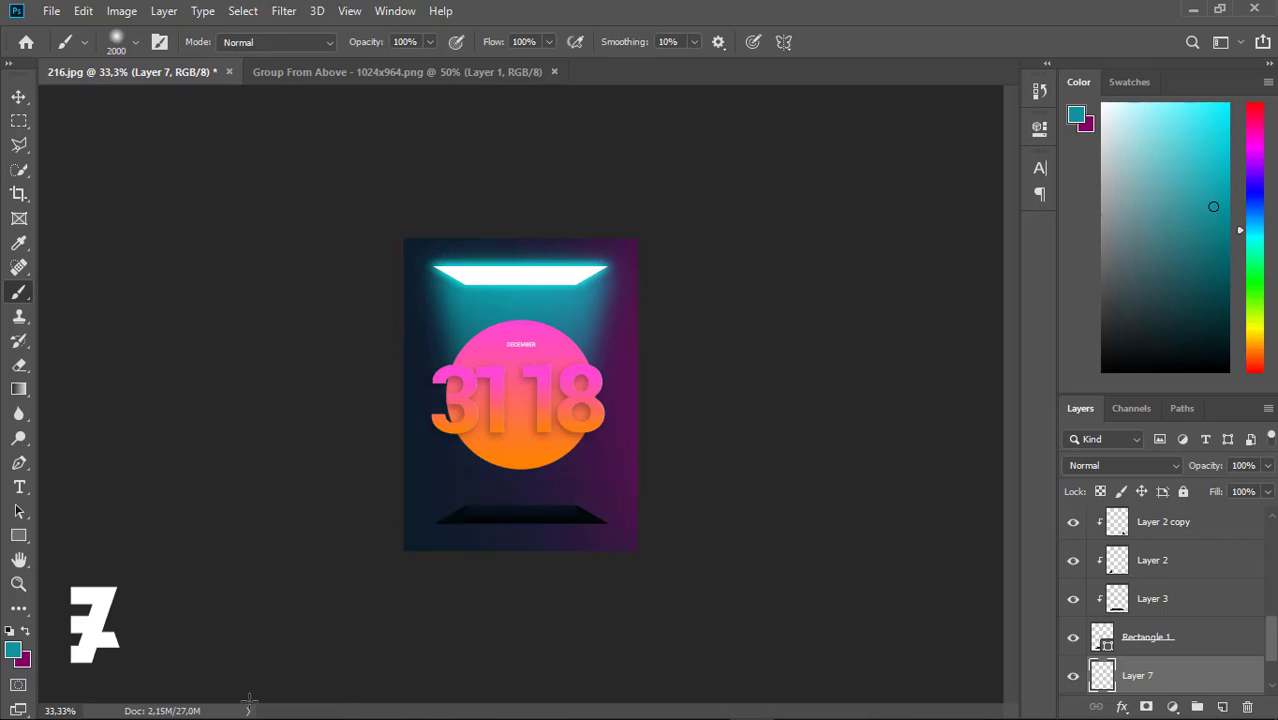
key("ctrl+shift+z")
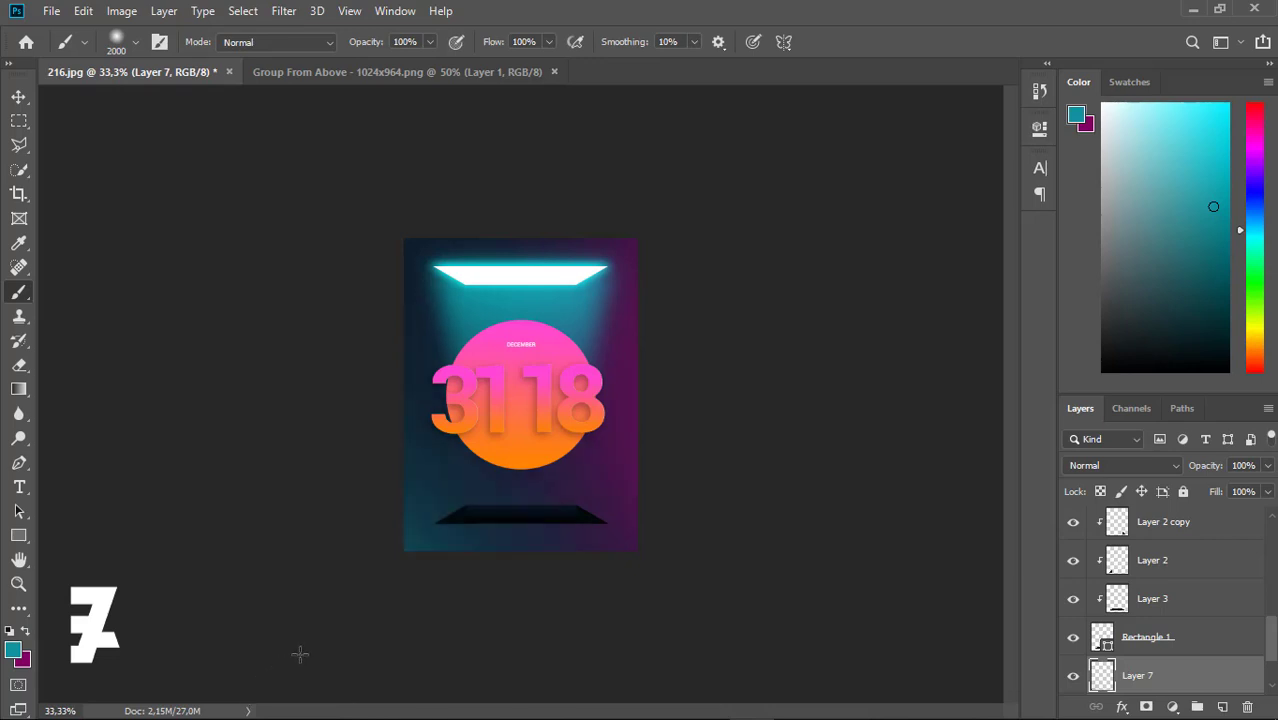
Paint a soft teal glow into the poster's upper-left corner
left_click(252, 163)
key("ctrl+z")
left_click(229, 112)
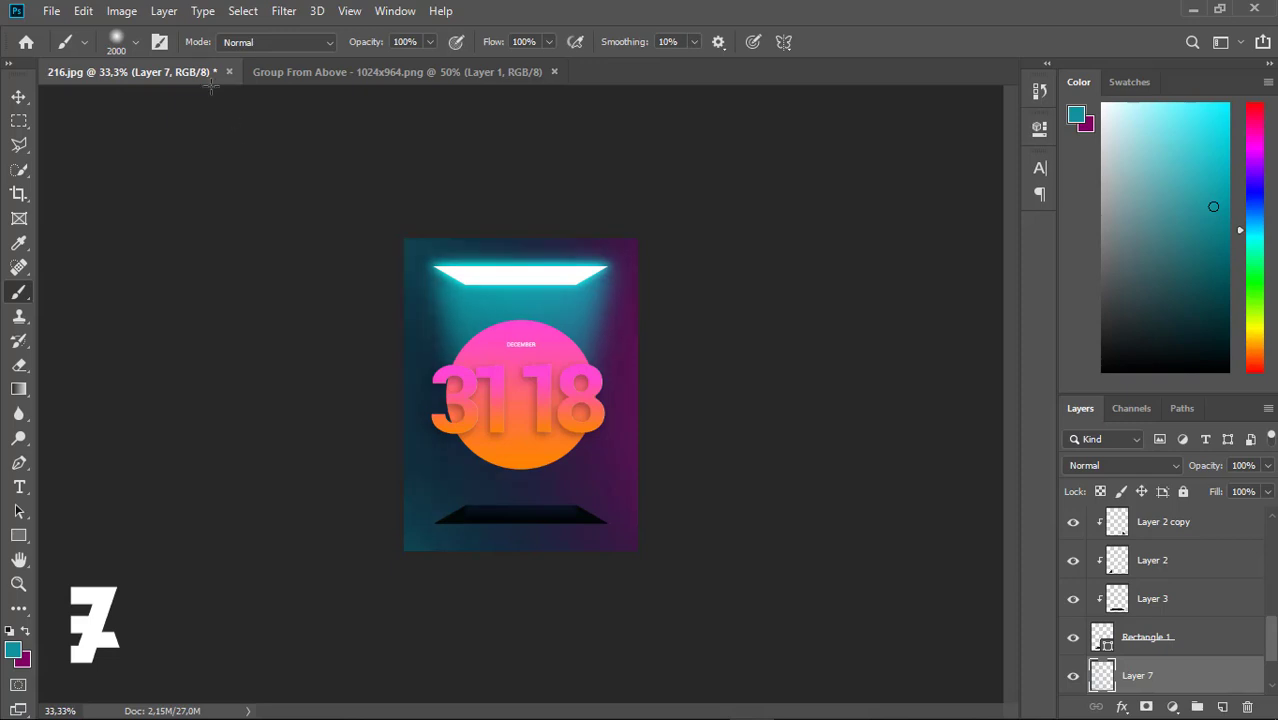
key("ctrl+z")
left_click(198, 98)
key("ctrl+z")
left_click(169, 100)
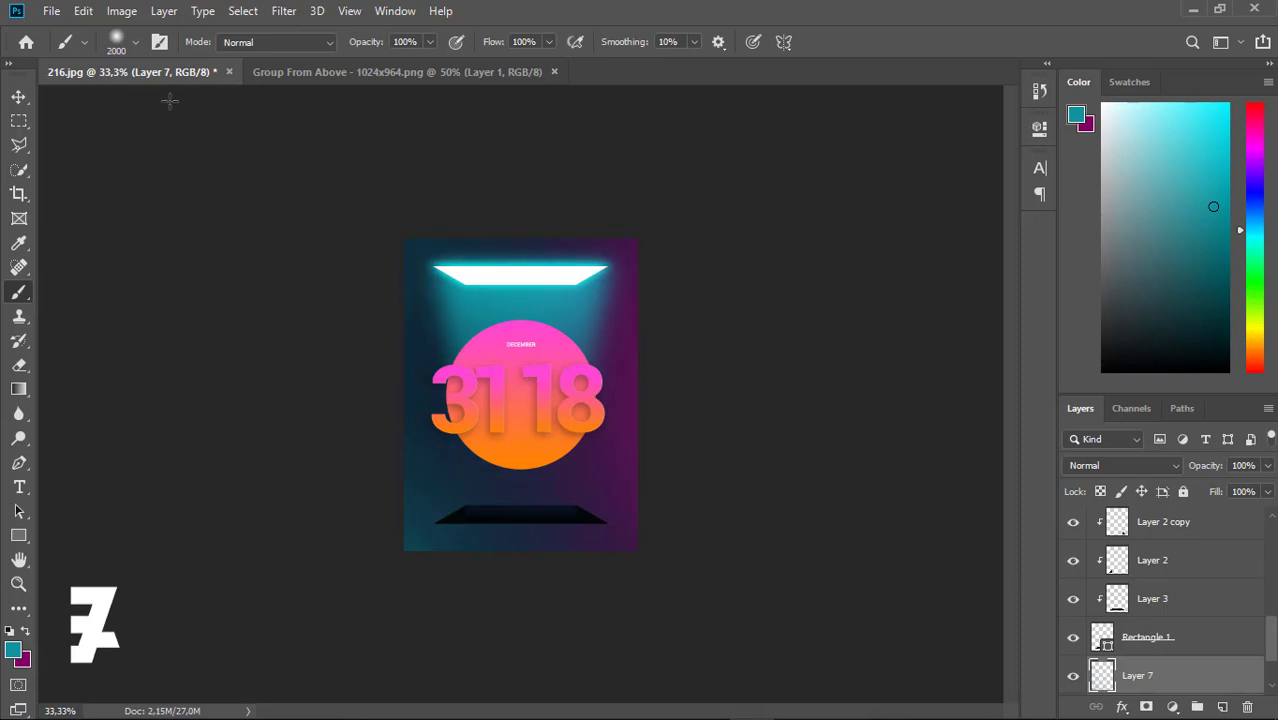
key("ctrl+z")
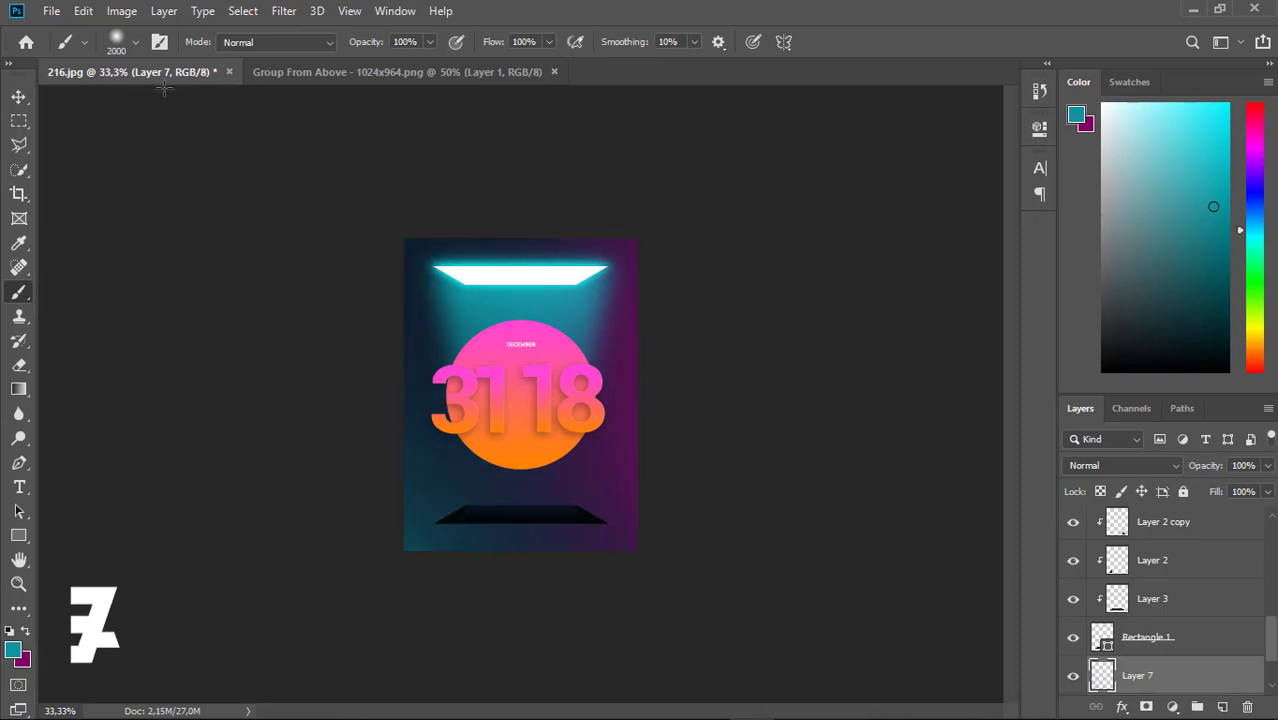
left_click(163, 87)
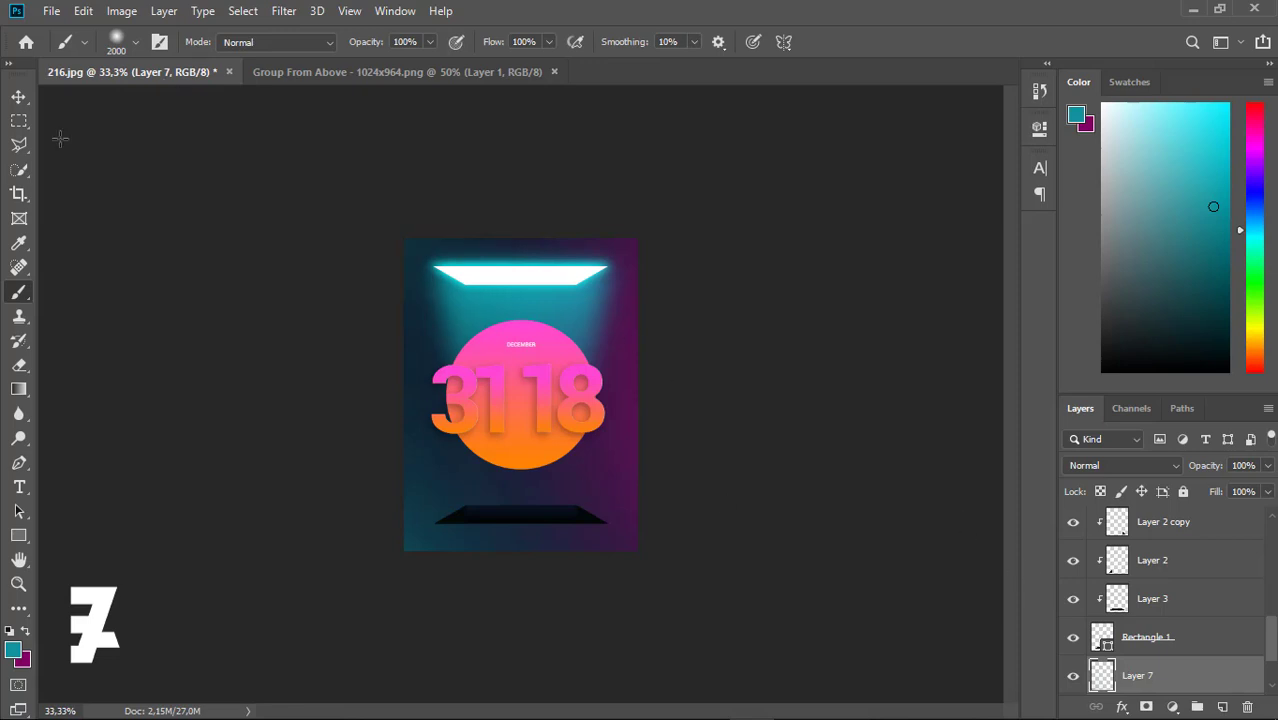
left_click(18, 96)
Drag the Group From Above photo into the 216.jpg poster and redock its window
left_click(279, 73)
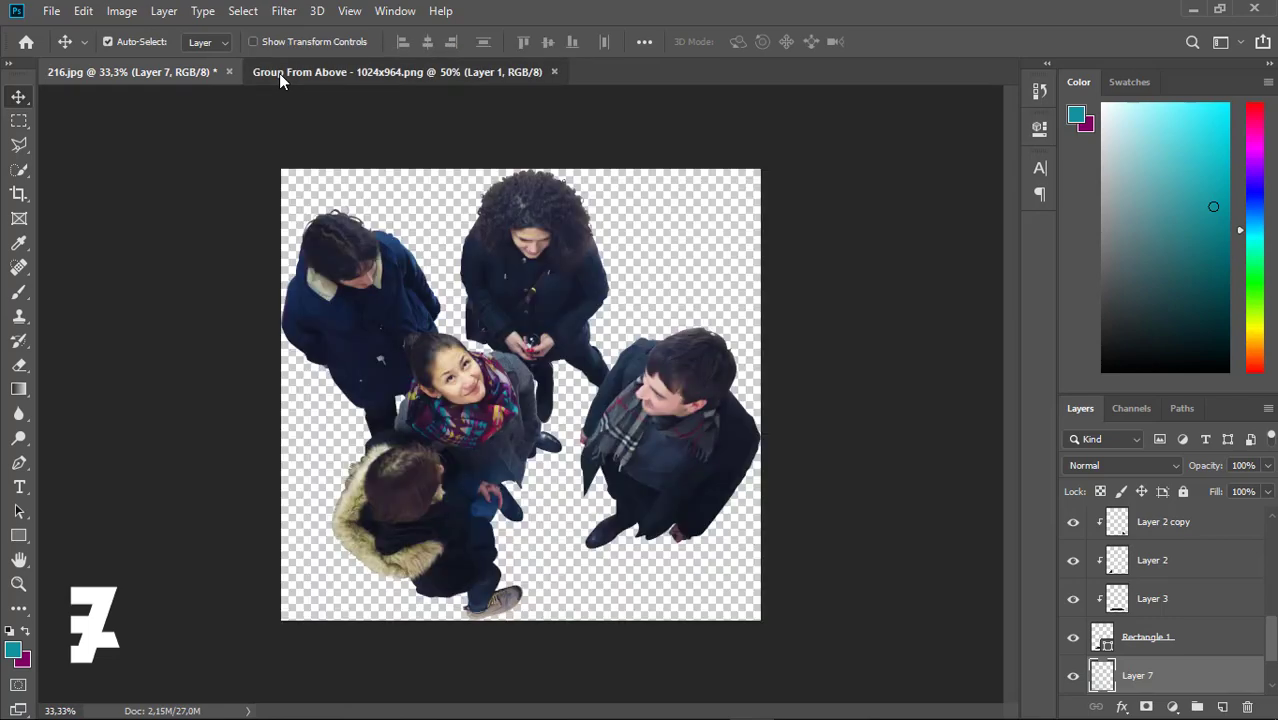
right_click(279, 73)
left_click(345, 146)
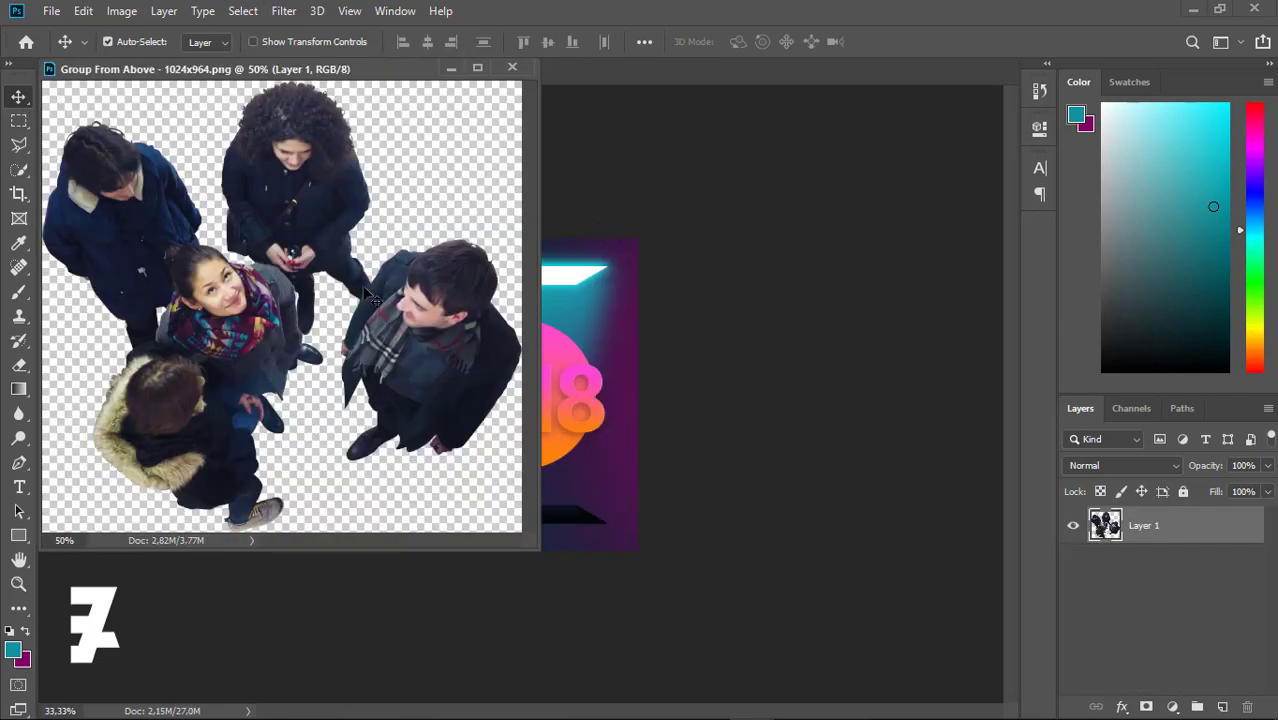
left_click_drag(367, 294, 585, 331)
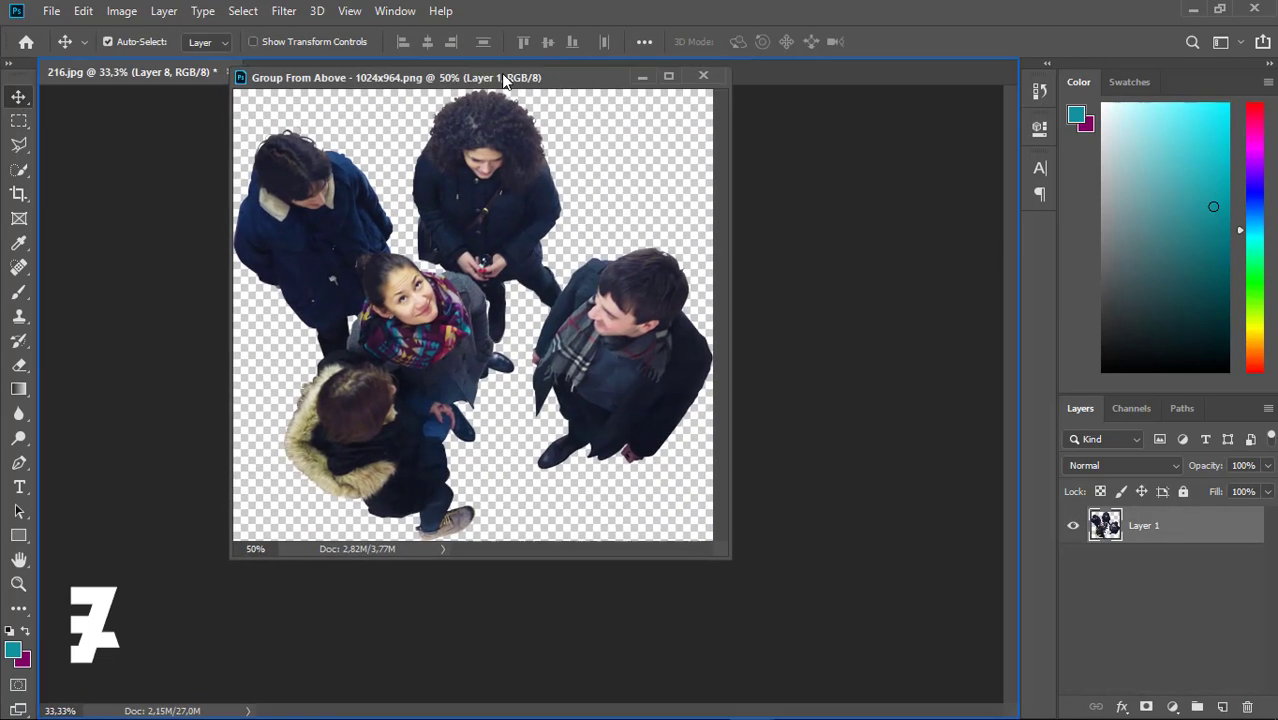
left_click_drag(311, 69, 99, 60)
left_click(110, 72)
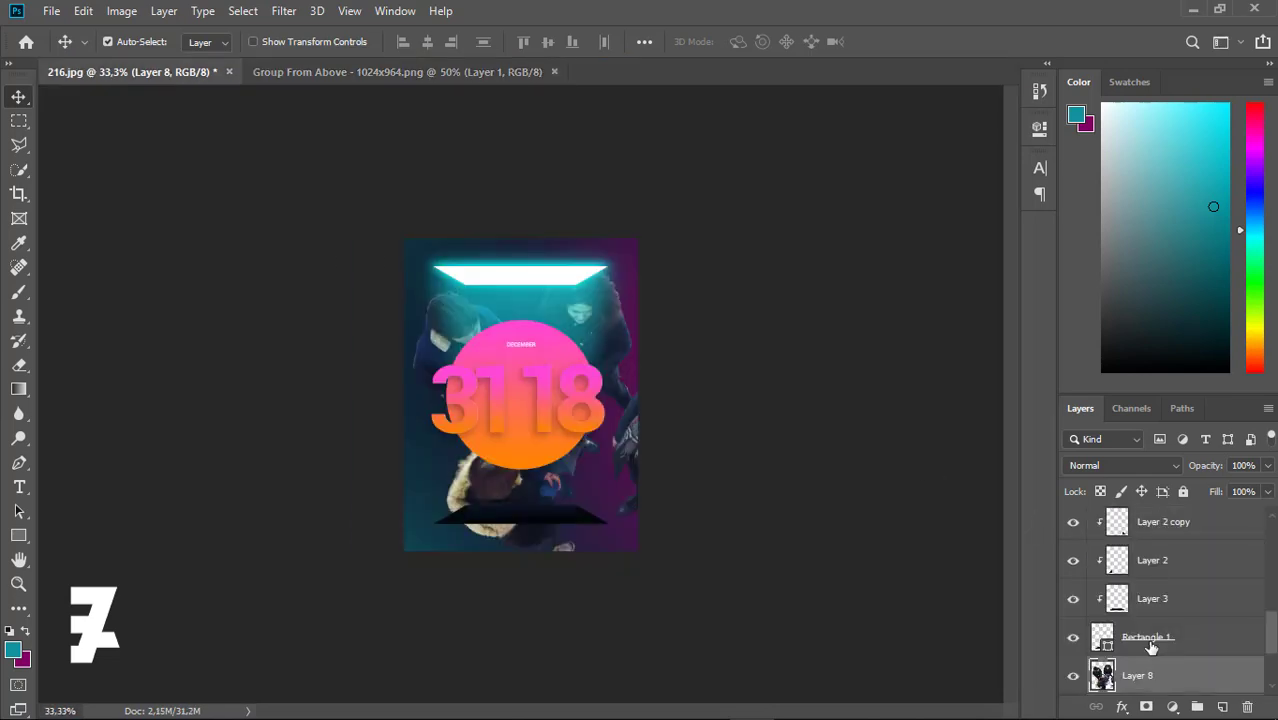
Move the photo's Layer 8 to the top and start scaling it to about 24.88%
left_click_drag(1118, 676, 1144, 491)
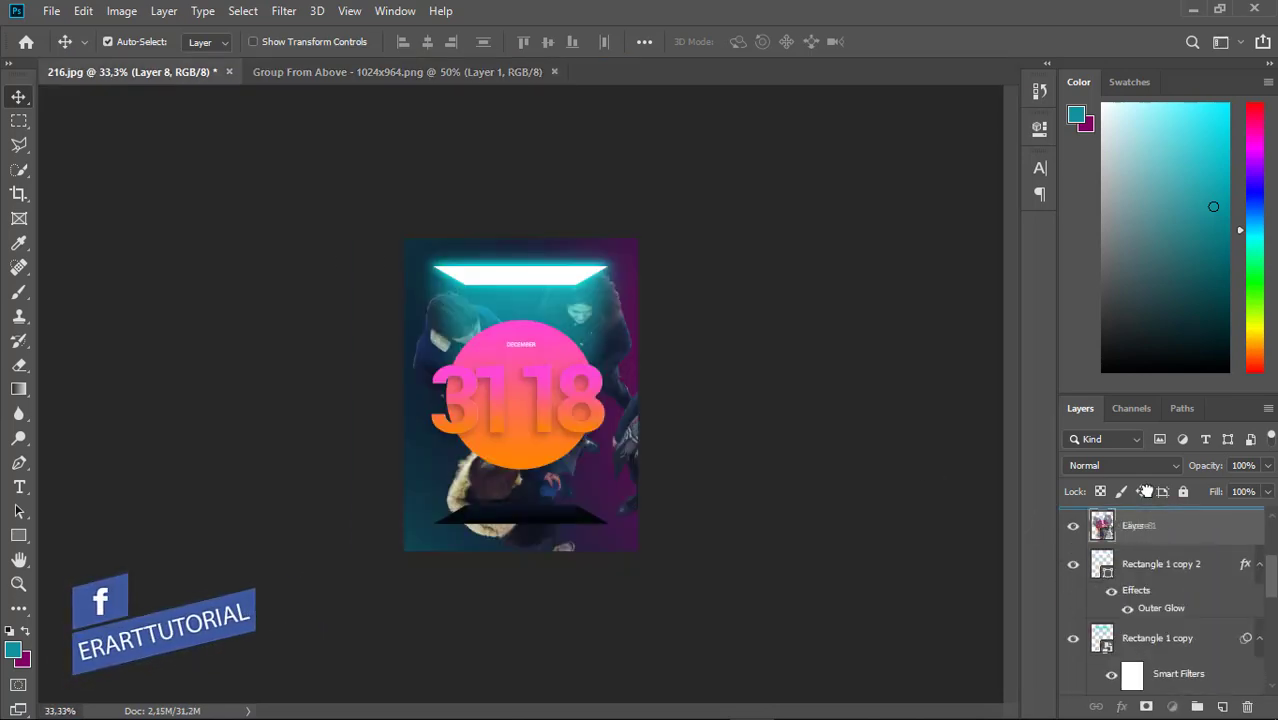
left_click_drag(1144, 491, 1140, 524)
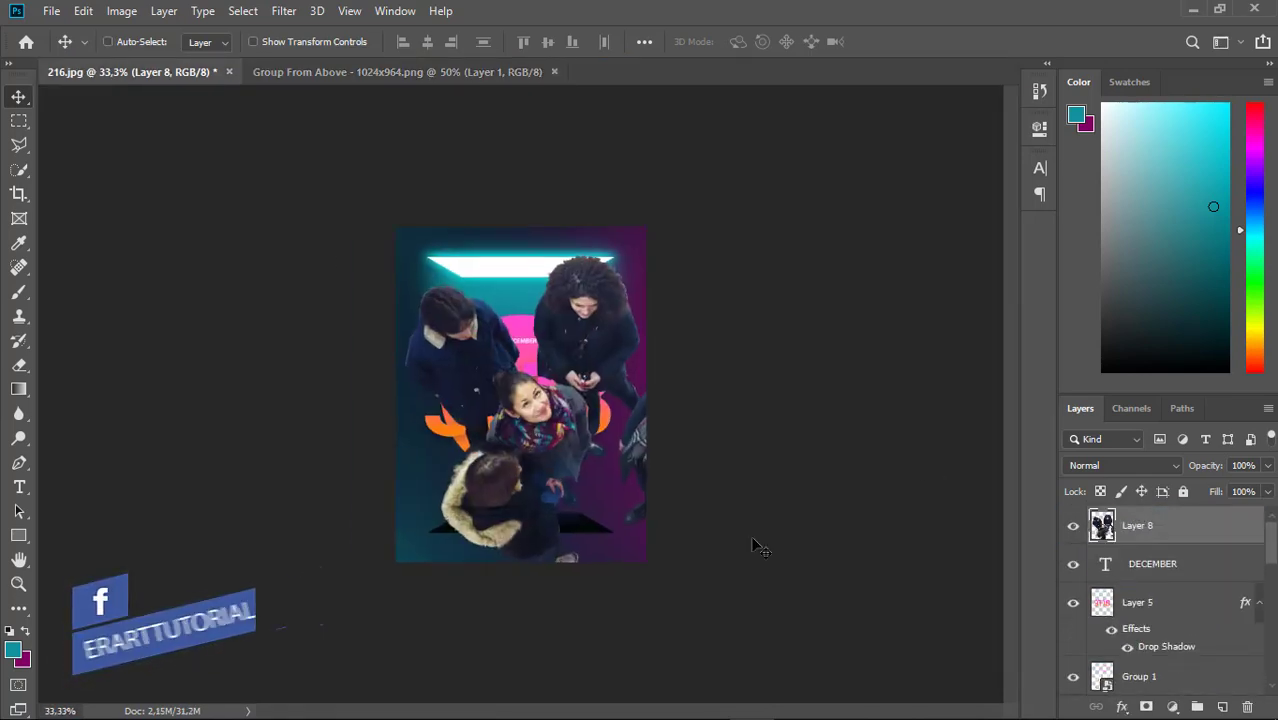
key("ctrl+plus")
key("ctrl+t")
mouse_move(724, 254)
left_mouse_down()
mouse_move(742, 255)
mouse_move(638, 352)
left_mouse_up()
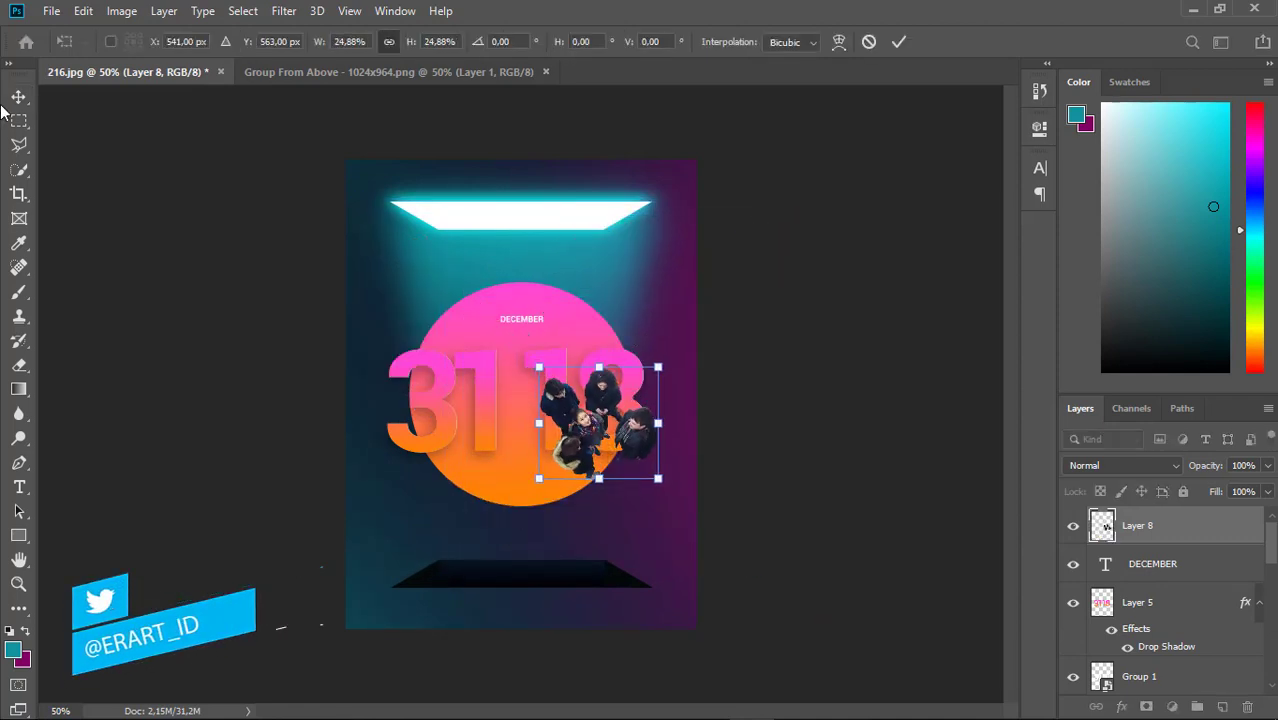
Commit the shrunken photo, centre it over the 3118 digits, and fine-tune its size
key("Return")
left_click_drag(610, 420, 527, 392)
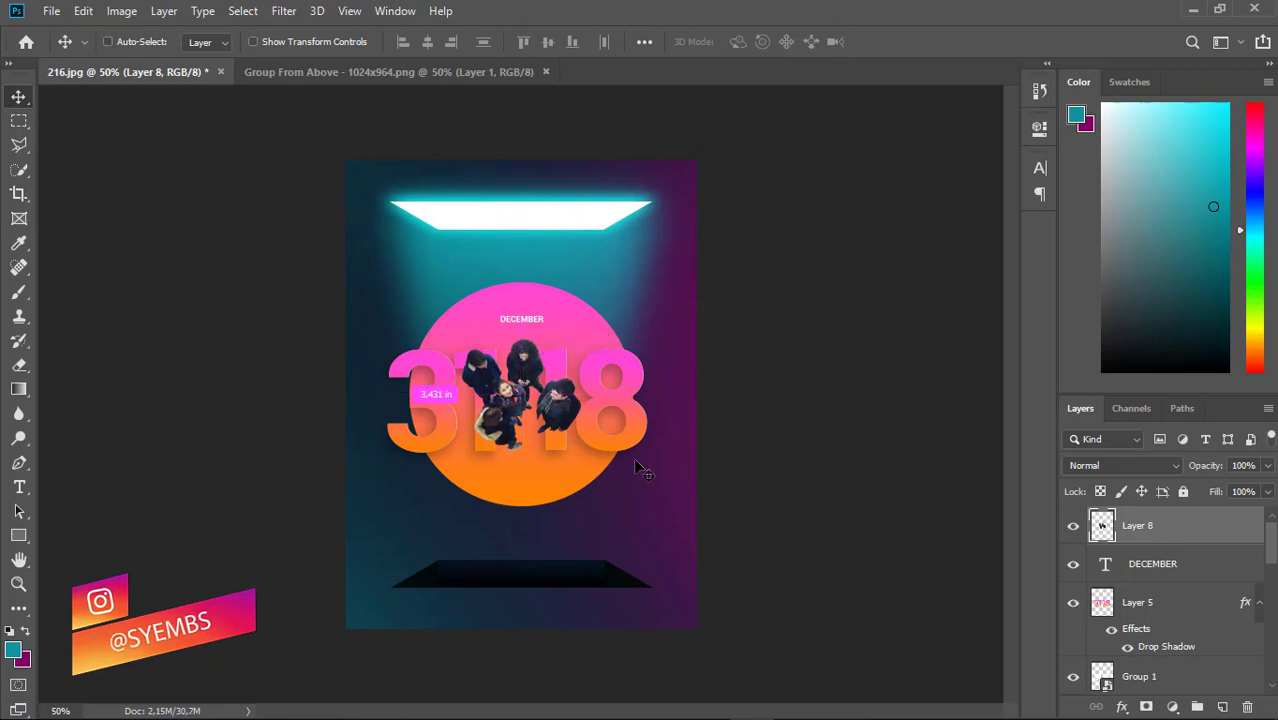
key("ctrl+plus")
key("ctrl+t")
left_click_drag(442, 322, 455, 331)
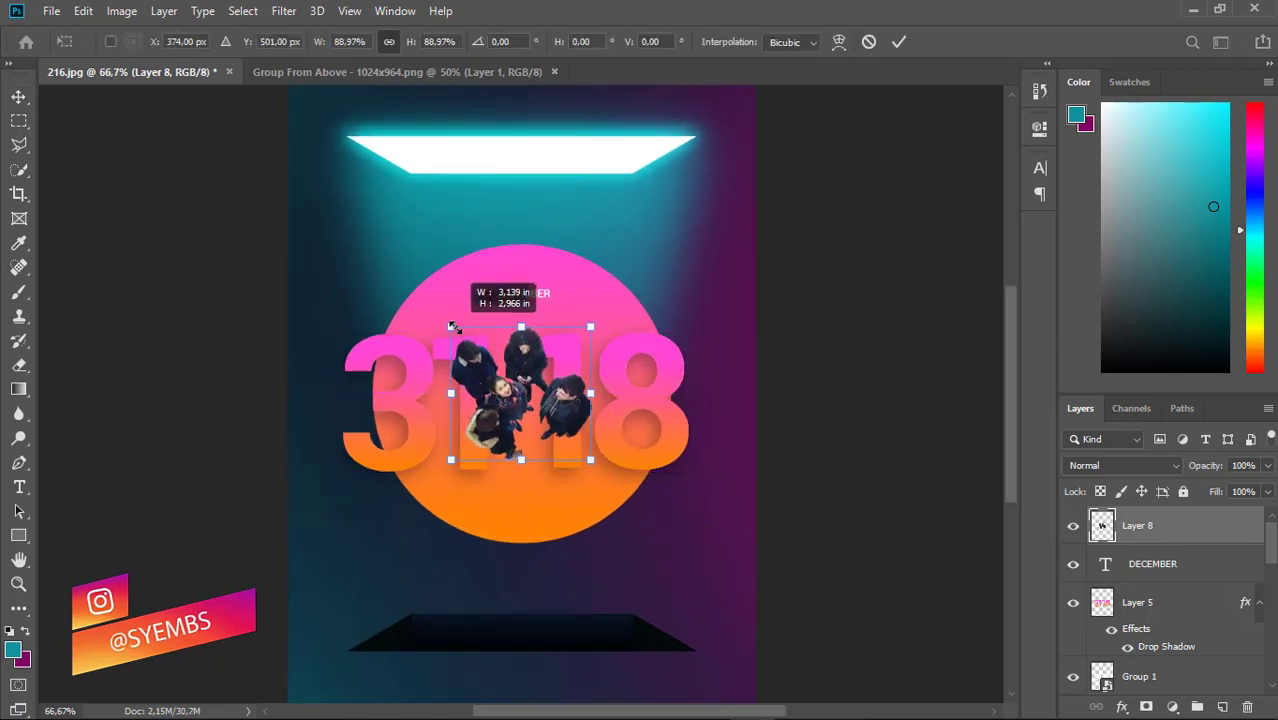
key("Return")
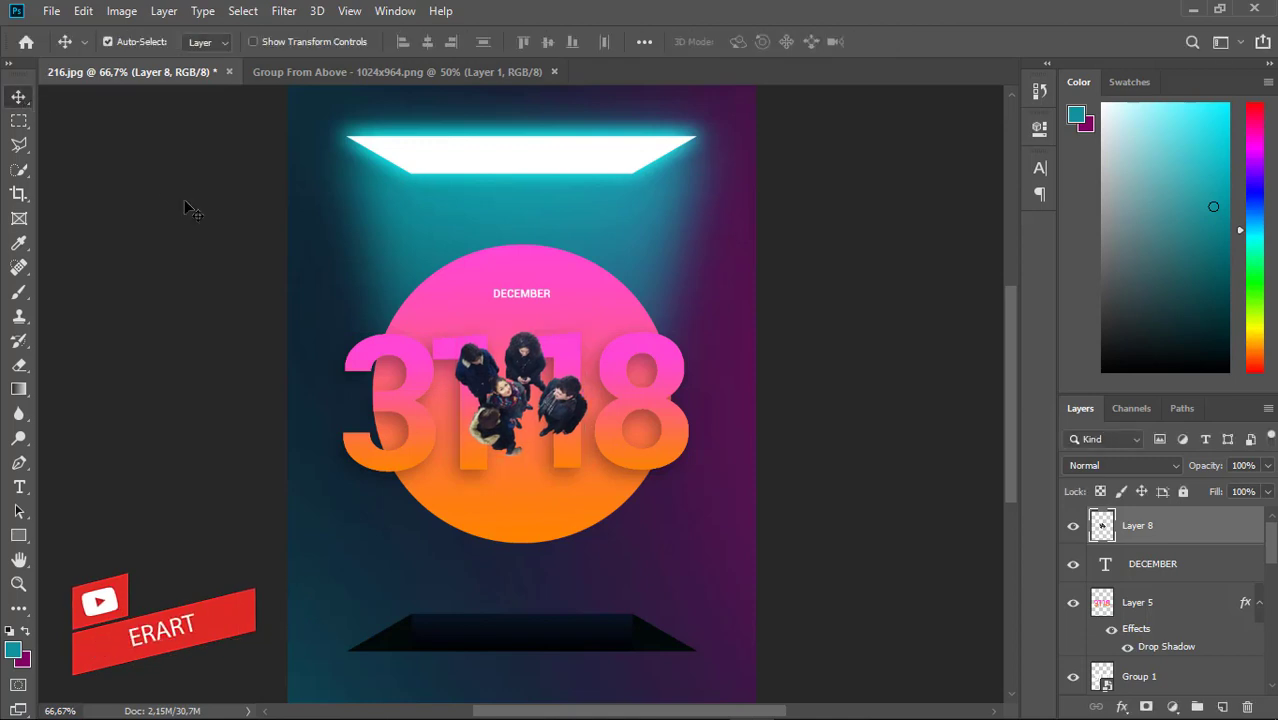
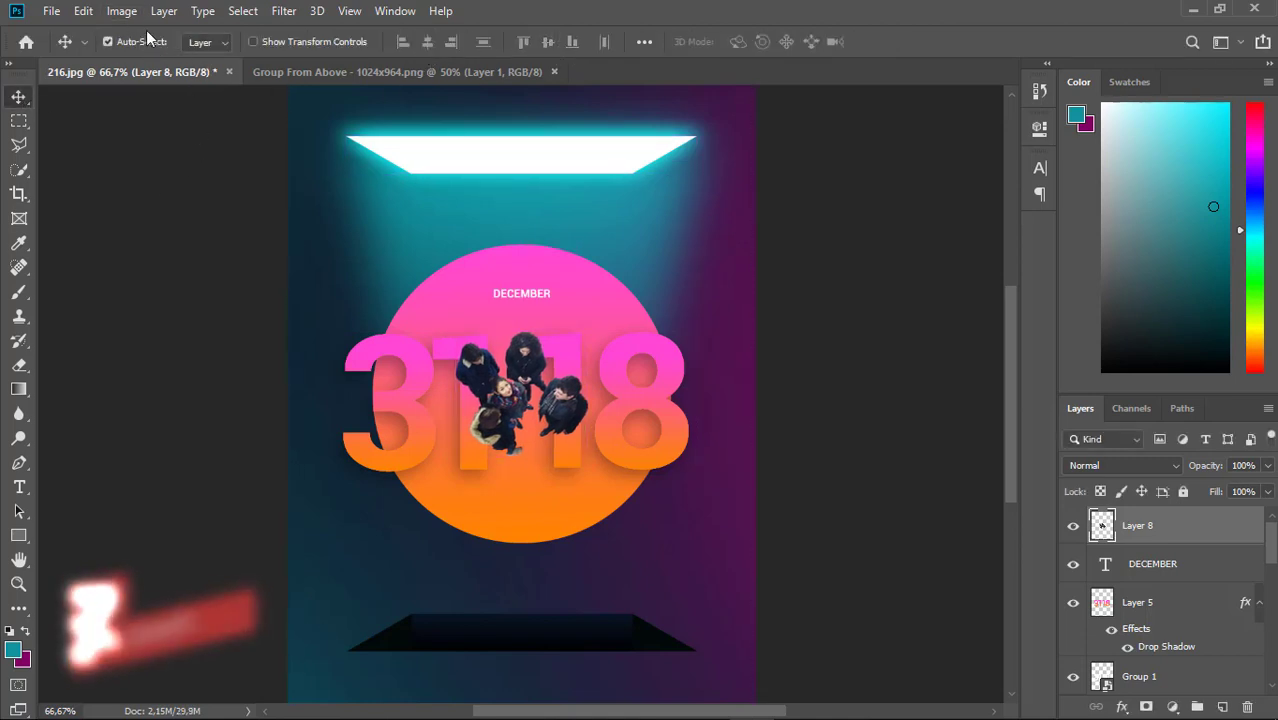
Convert the overhead group photo to black and white
left_click(121, 11)
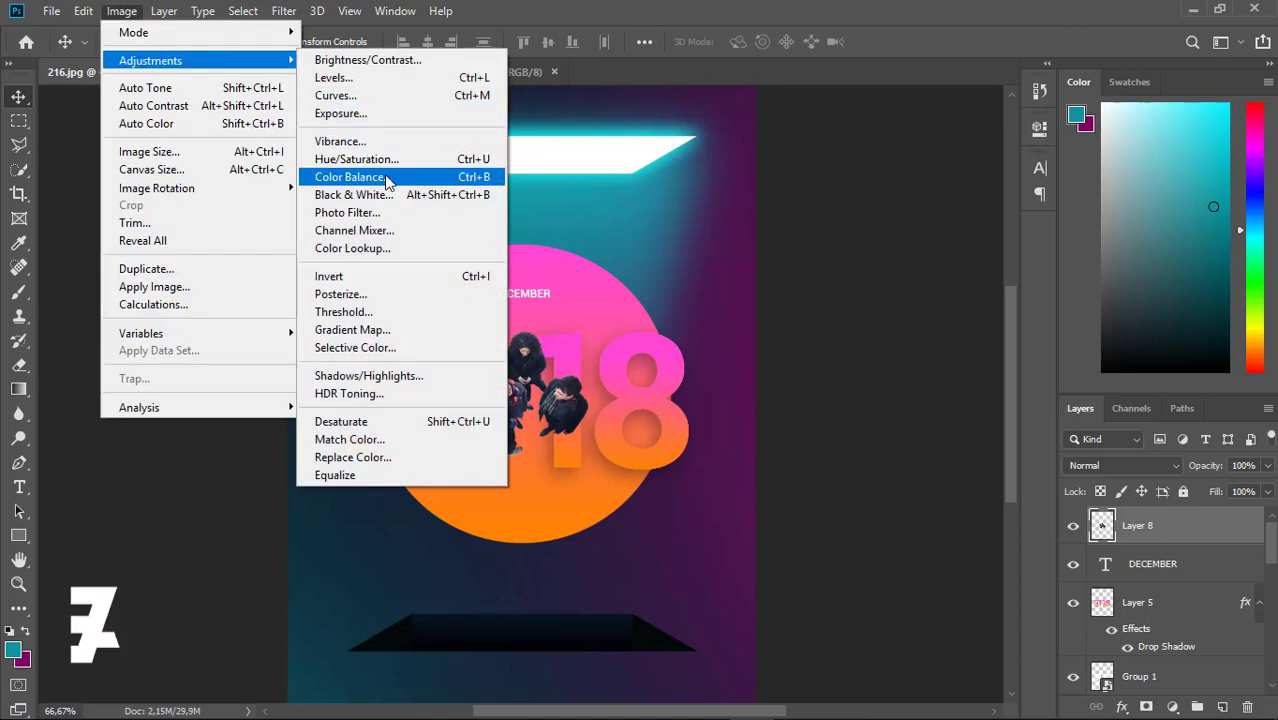
left_click(405, 173)
left_click(121, 11)
mouse_move(150, 60)
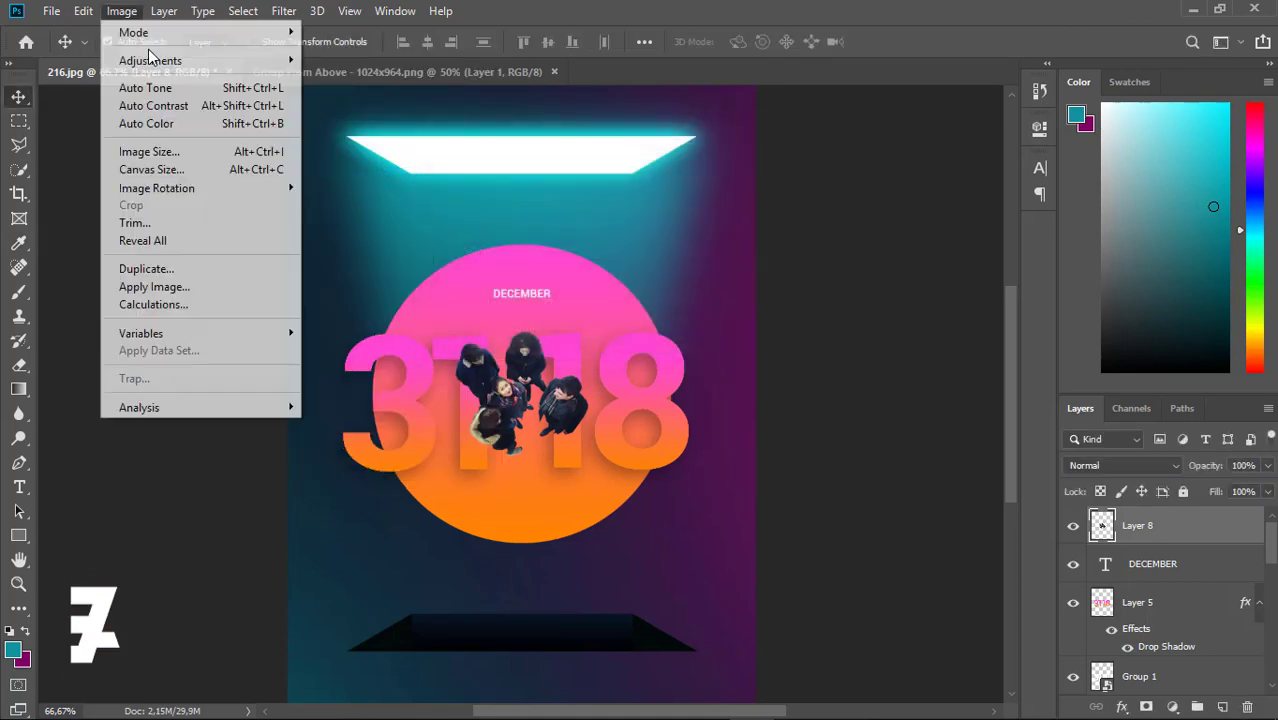
left_click(376, 197)
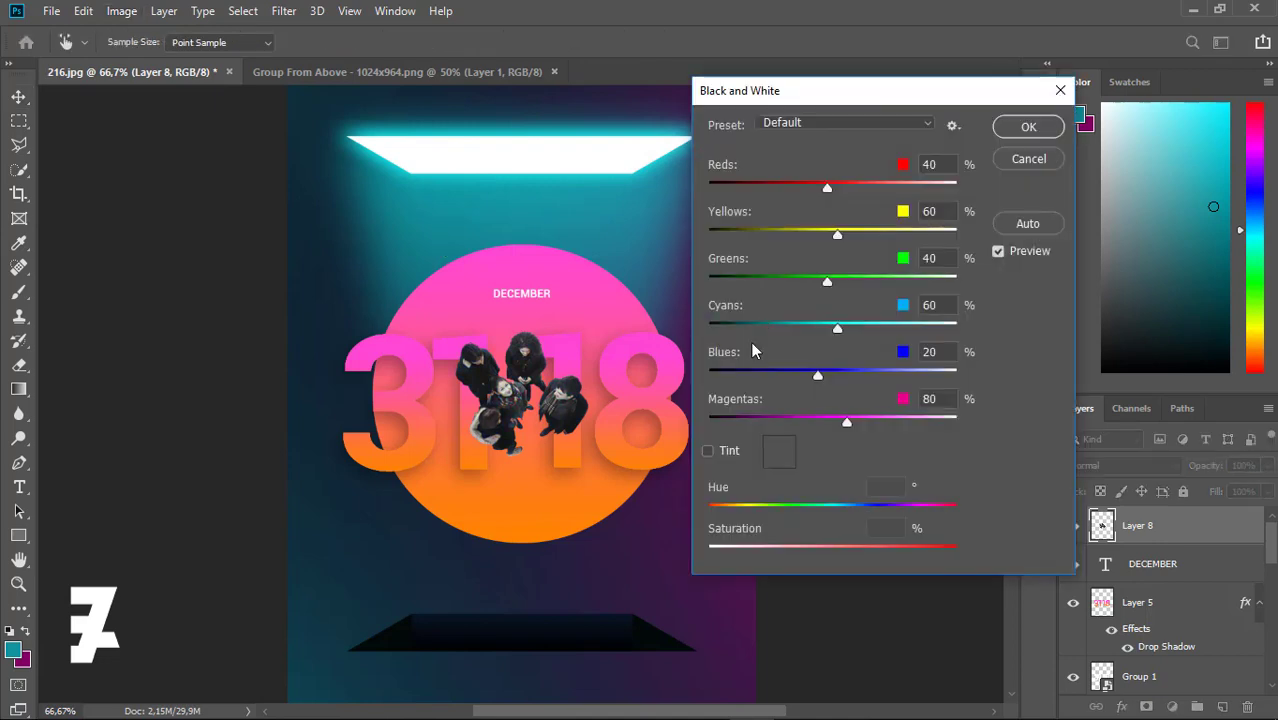
left_click(1025, 127)
Apply Levels of 21, 0.94 and 229 to boost the photo's contrast
left_click(121, 11)
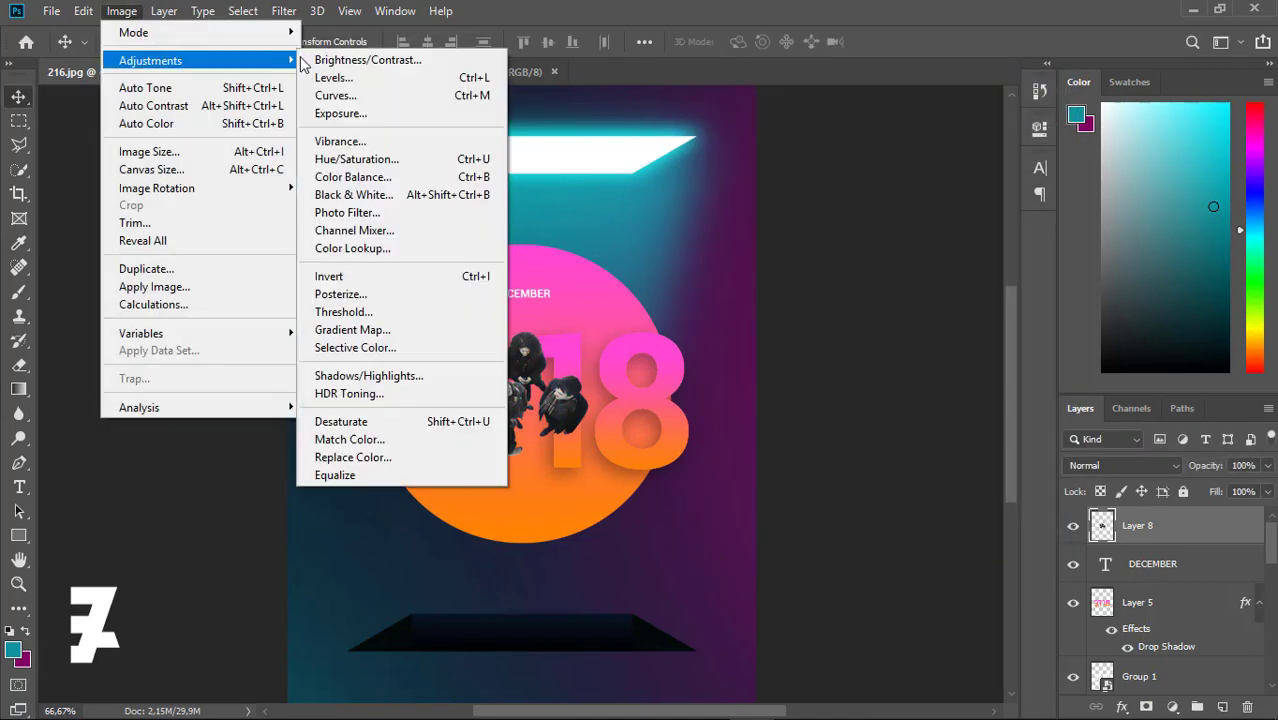
left_click(385, 78)
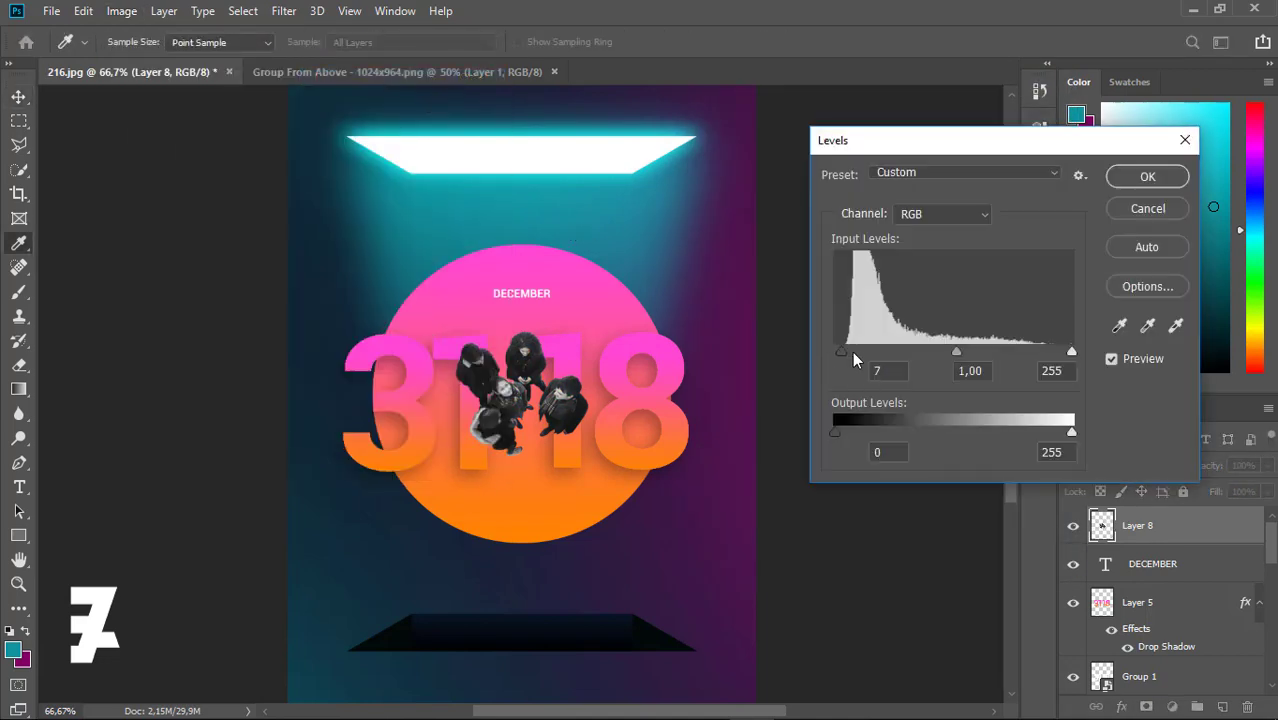
left_click_drag(853, 355, 853, 352)
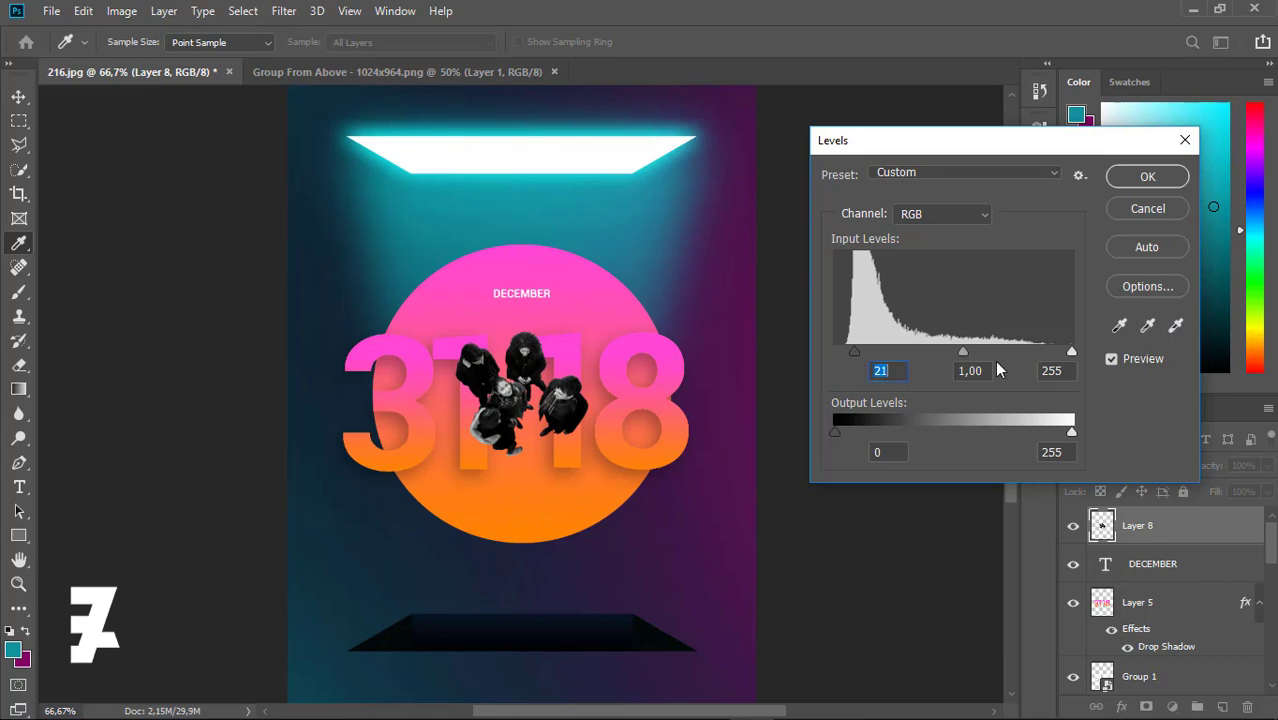
left_click_drag(958, 353, 968, 353)
left_click_drag(1071, 352, 1047, 352)
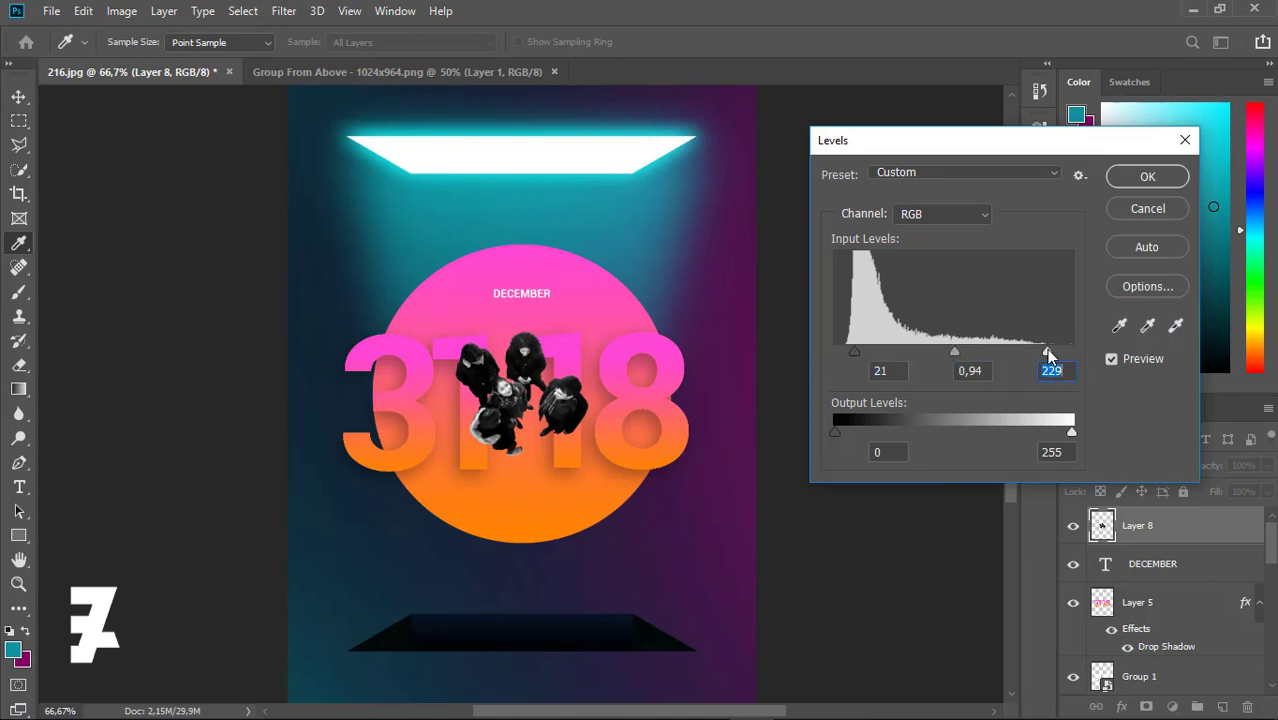
left_click(1141, 180)
key("v")
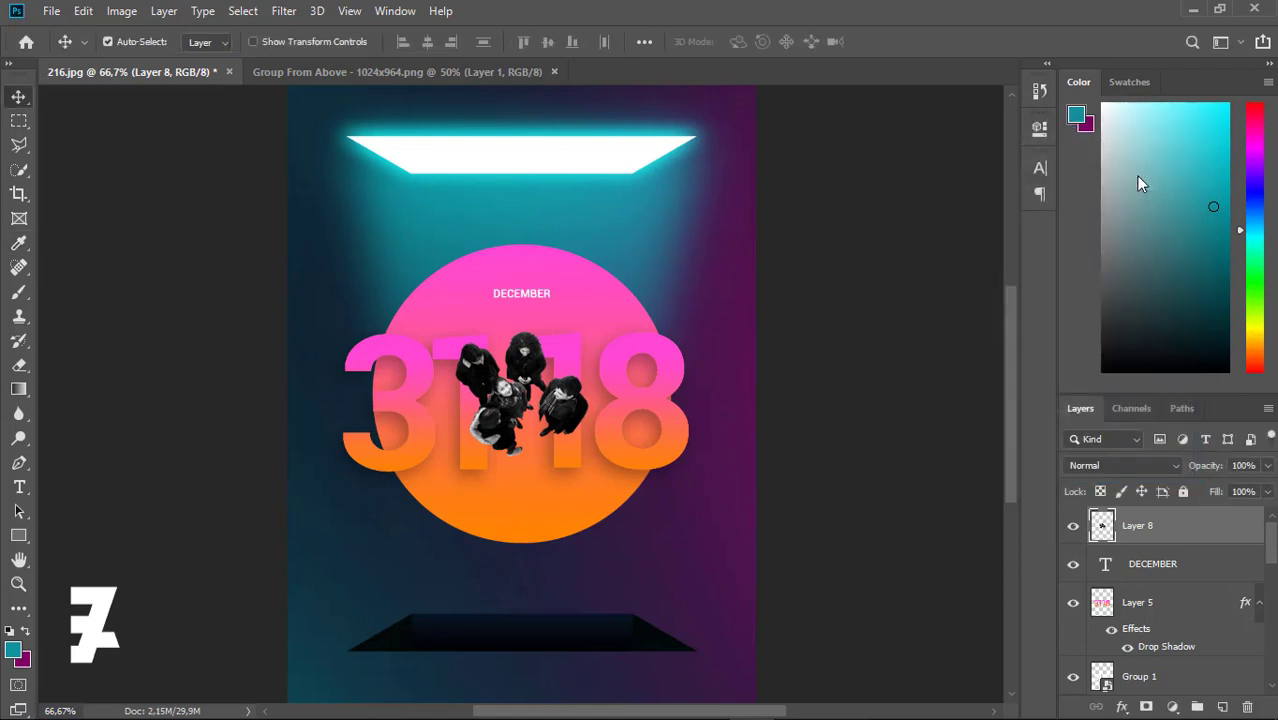
Add a new layer above DECEMBER and select a trapezoid below the people
scroll(1008, 358, "down", 1)
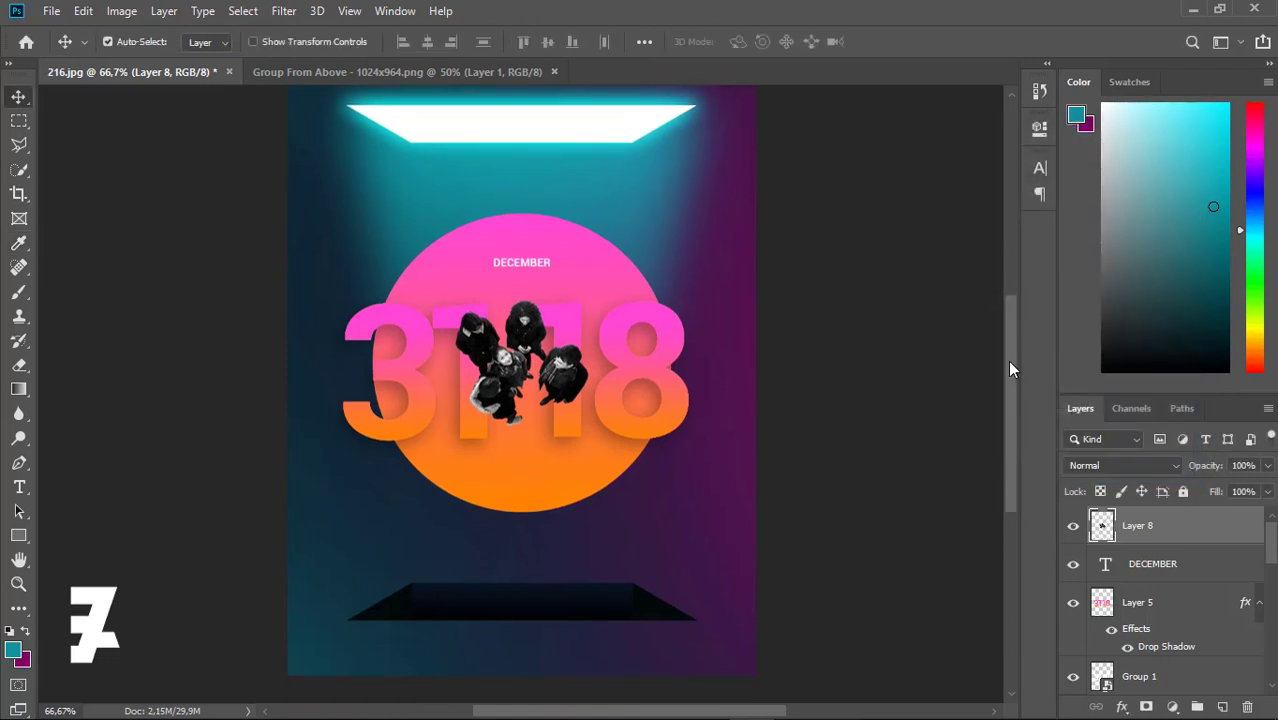
left_click(1185, 575)
left_click(1220, 707)
scroll(1016, 385, "down", 2)
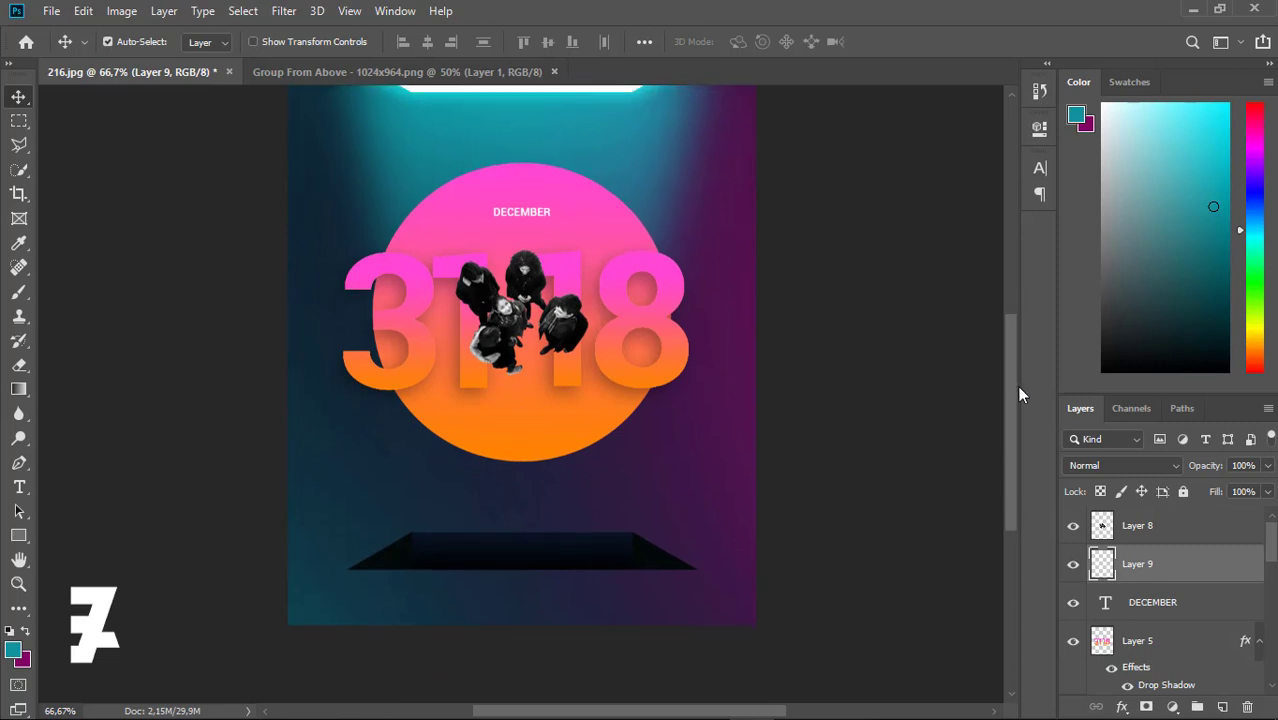
left_click(18, 147)
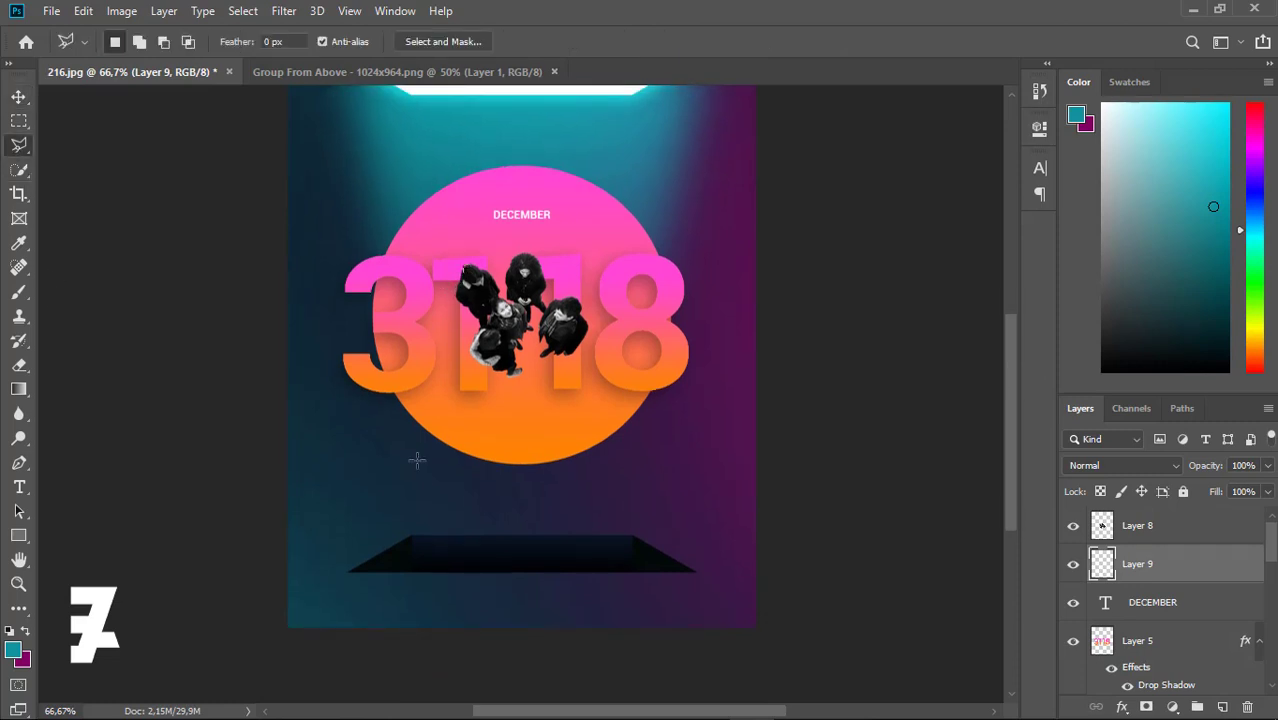
left_click(463, 268)
left_click(442, 509)
left_click(604, 509)
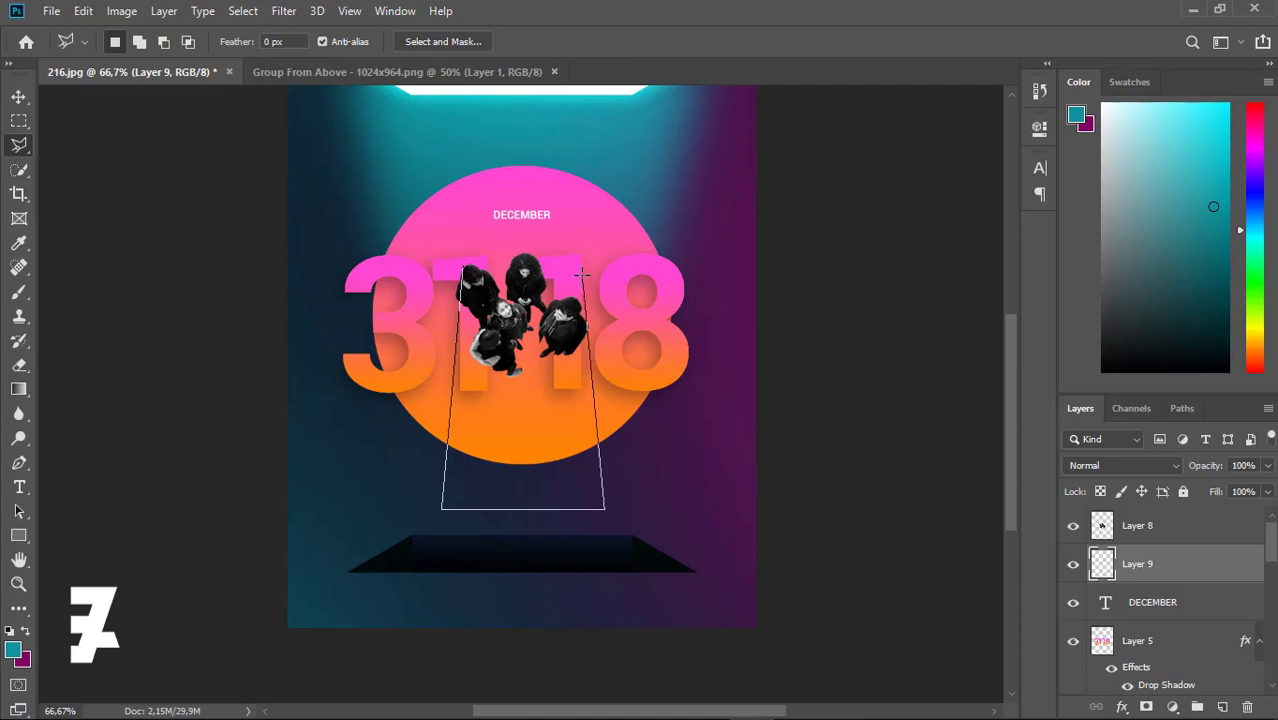
left_click(463, 264)
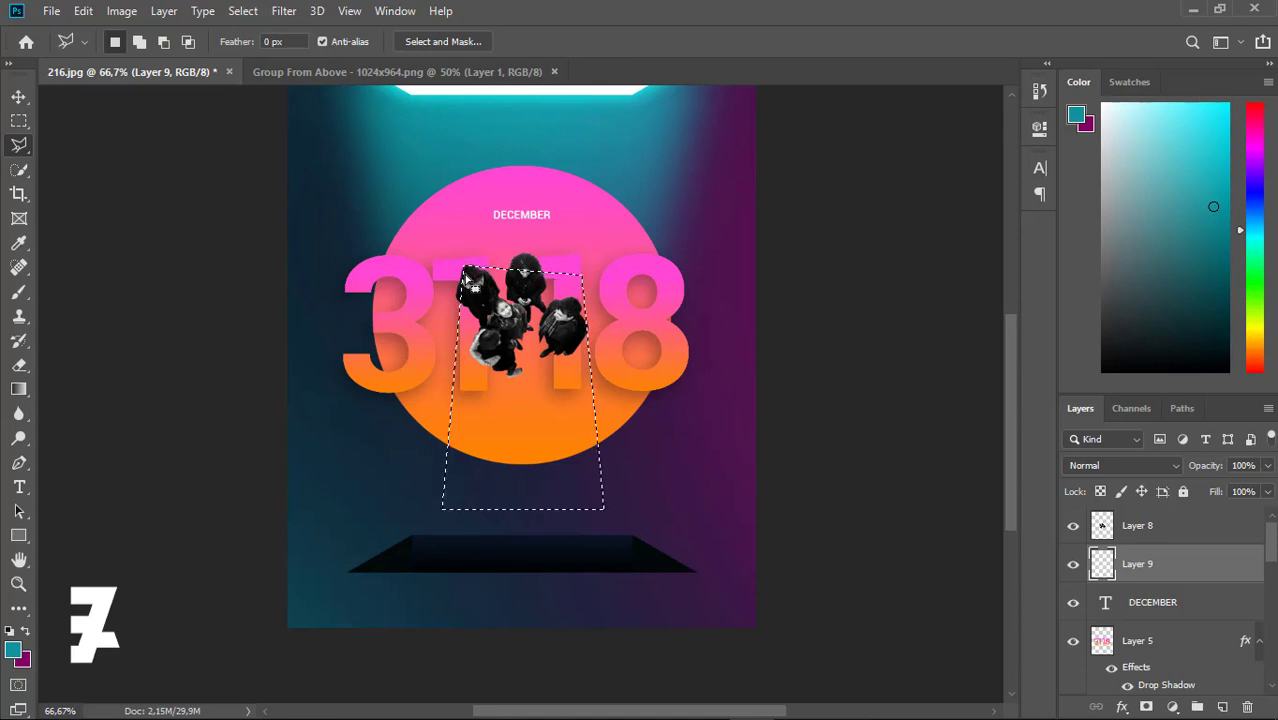
Fill the trapezoid with a transparent-to-black gradient fading downward, then deselect
left_click(18, 389)
left_click(129, 42)
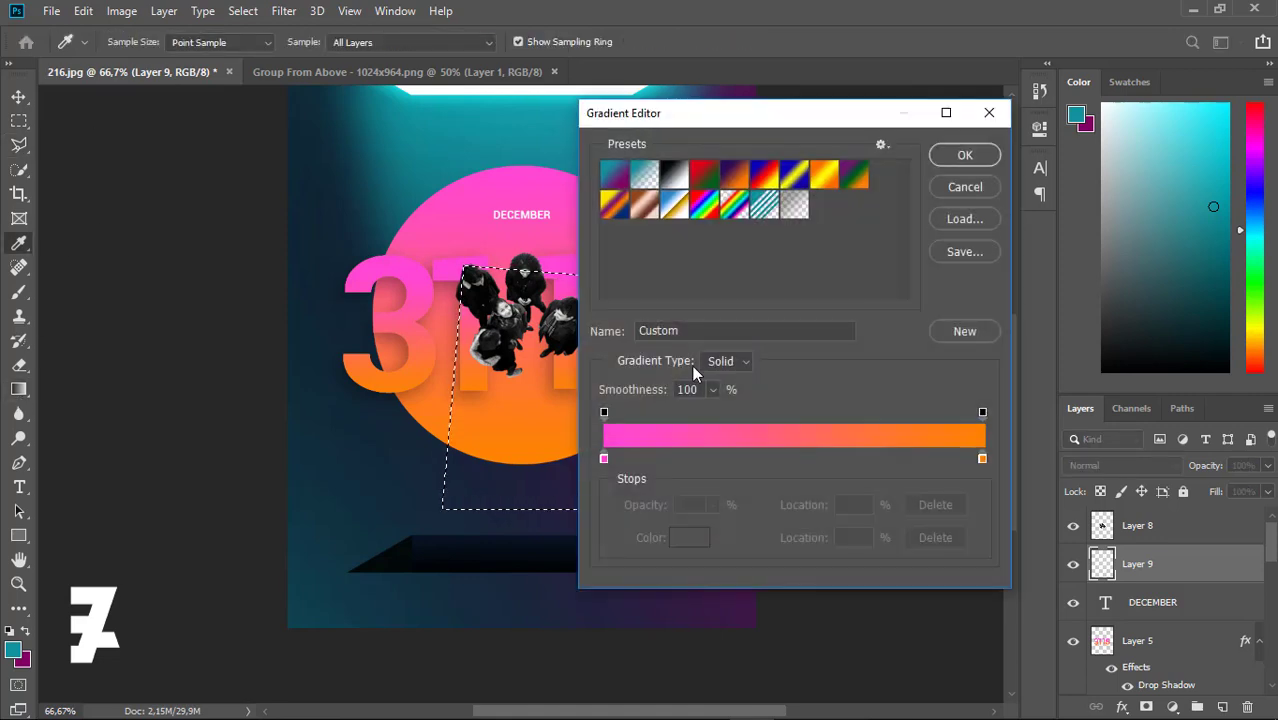
left_click(794, 205)
left_click(951, 158)
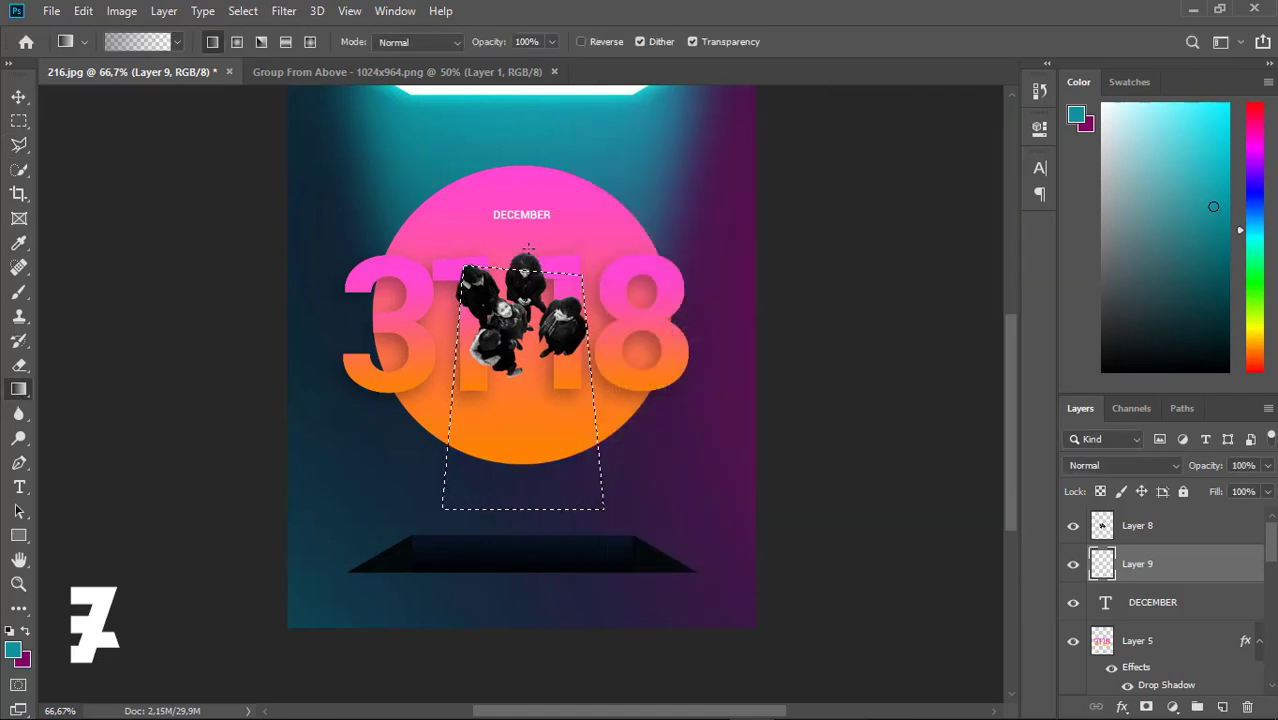
left_click_drag(537, 227, 525, 477)
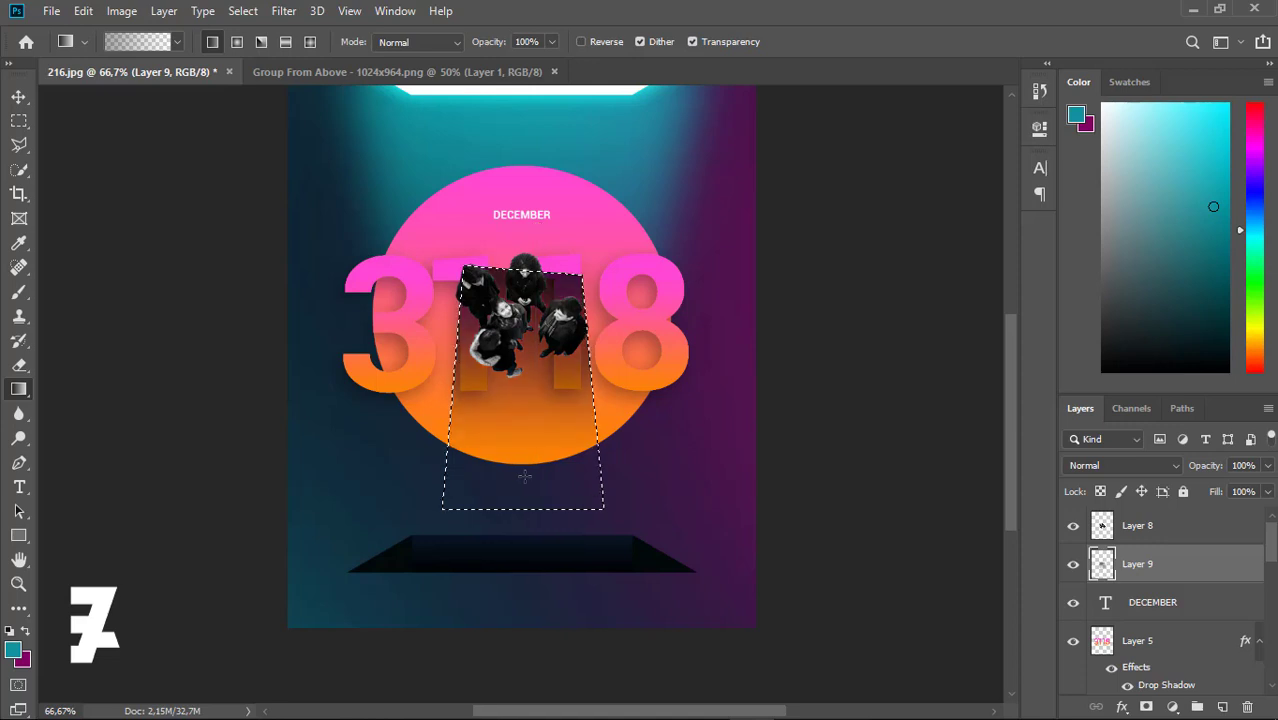
key("ctrl+z")
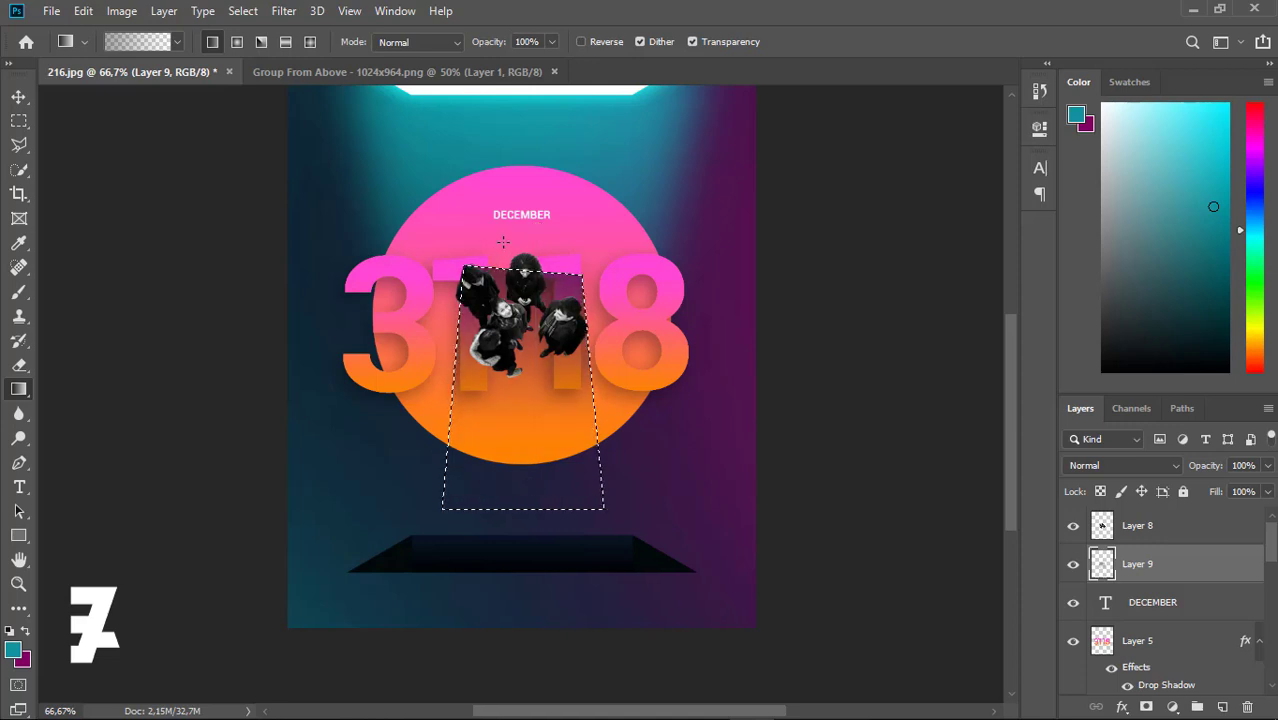
left_click_drag(504, 304, 504, 600)
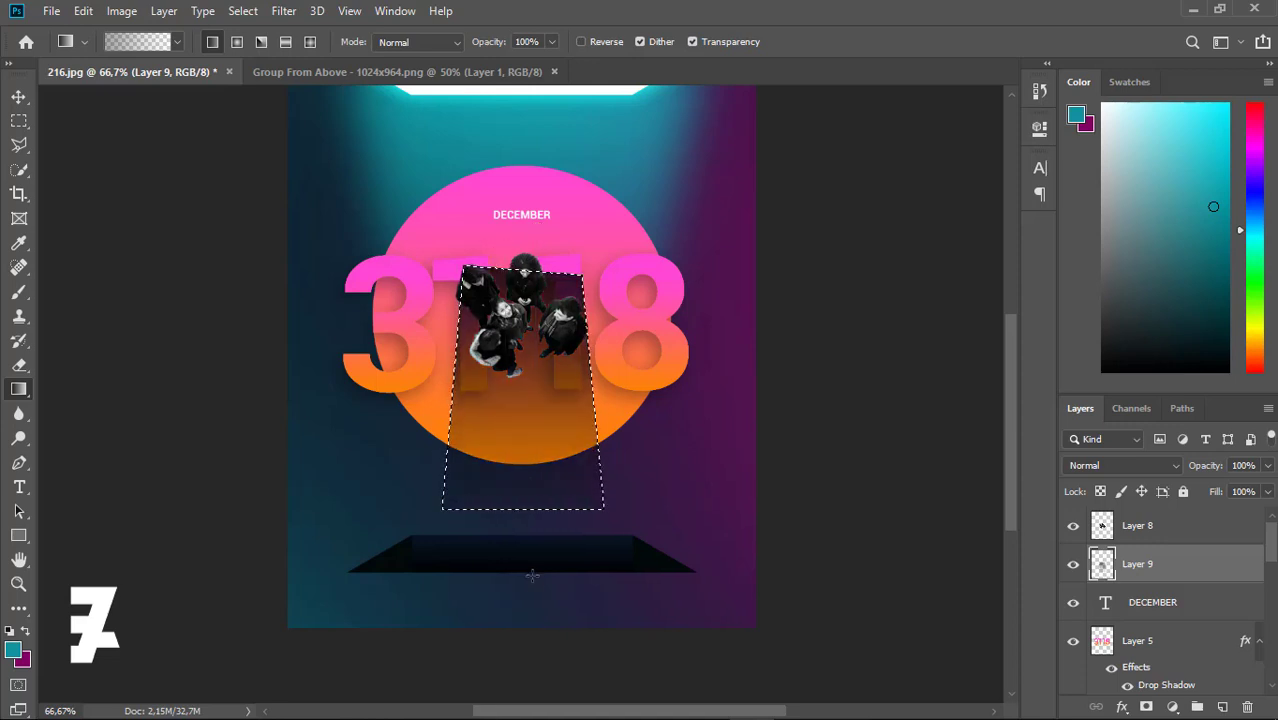
key("ctrl+d")
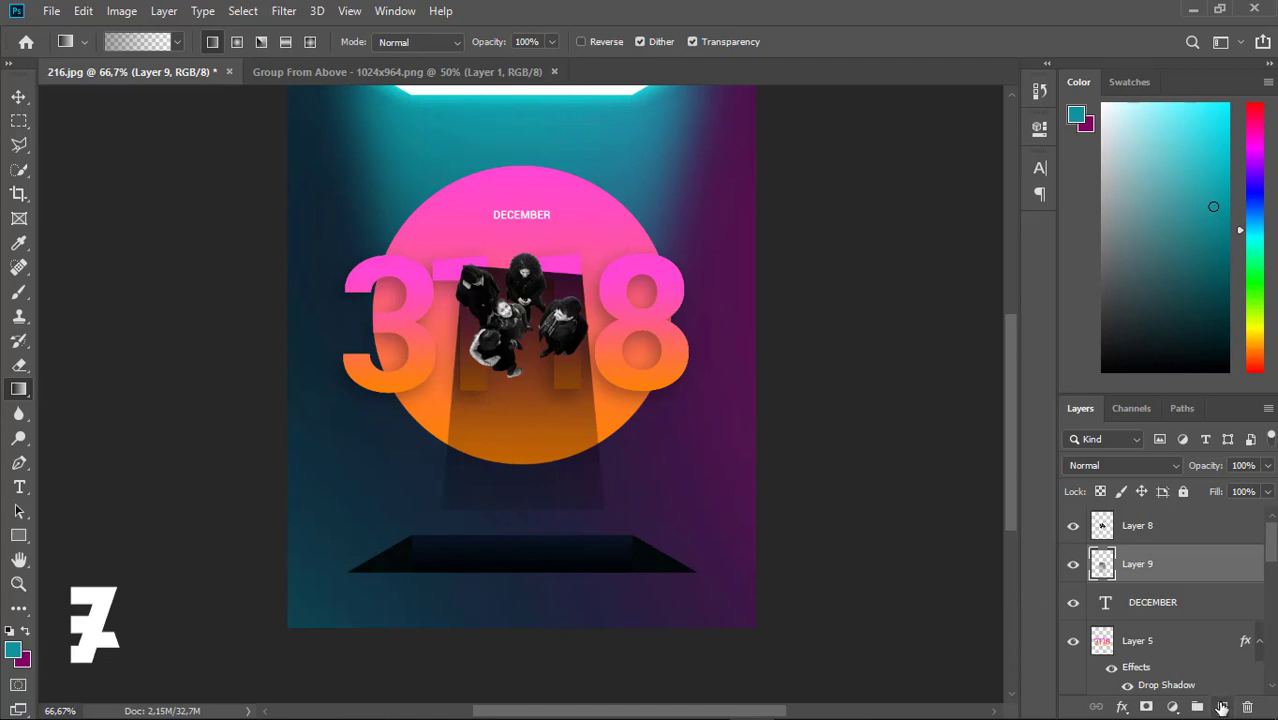
Try a narrower trapezoid gradient on another new layer, then undo and discard it
left_click(1222, 707)
key("l")
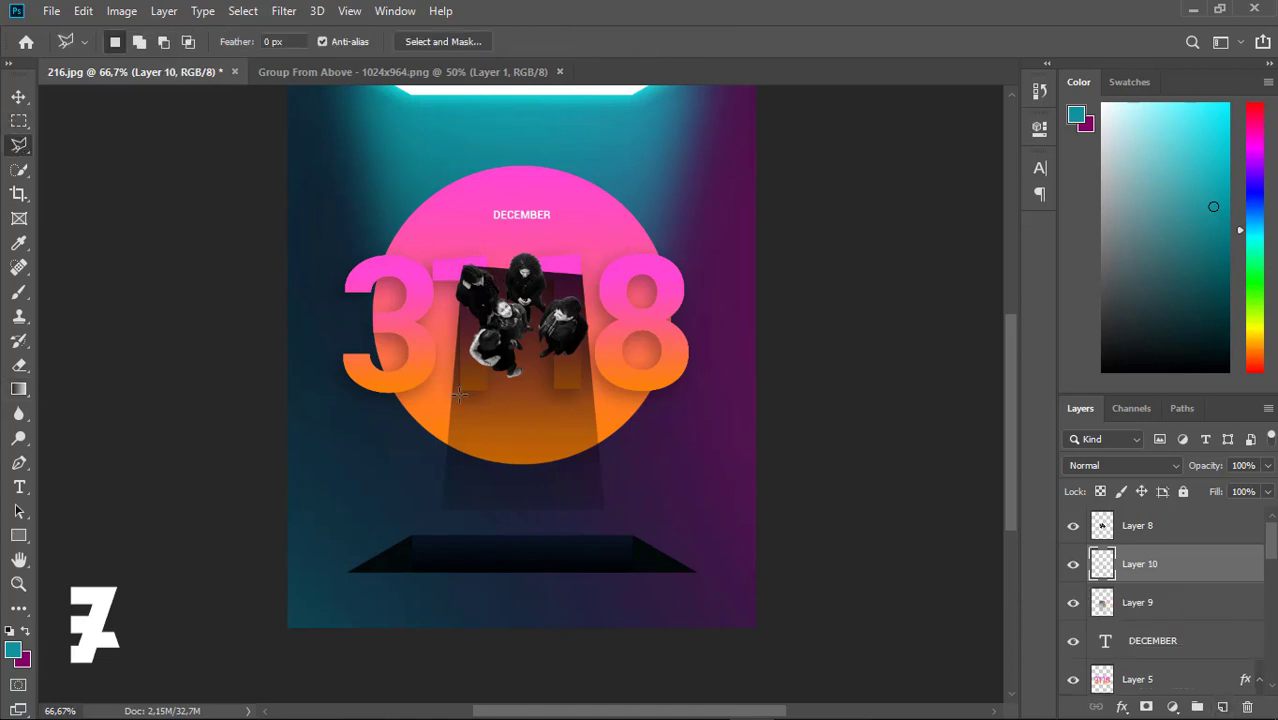
left_click(489, 284)
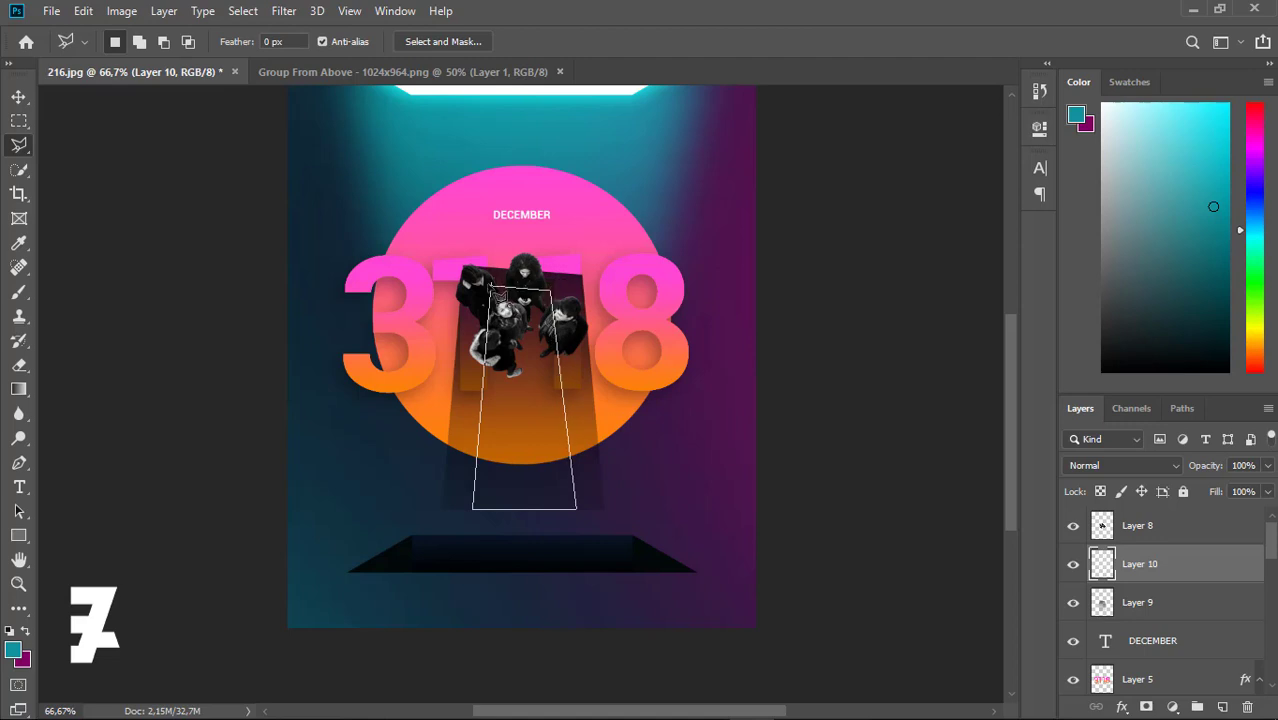
left_click(490, 286)
left_click(18, 389)
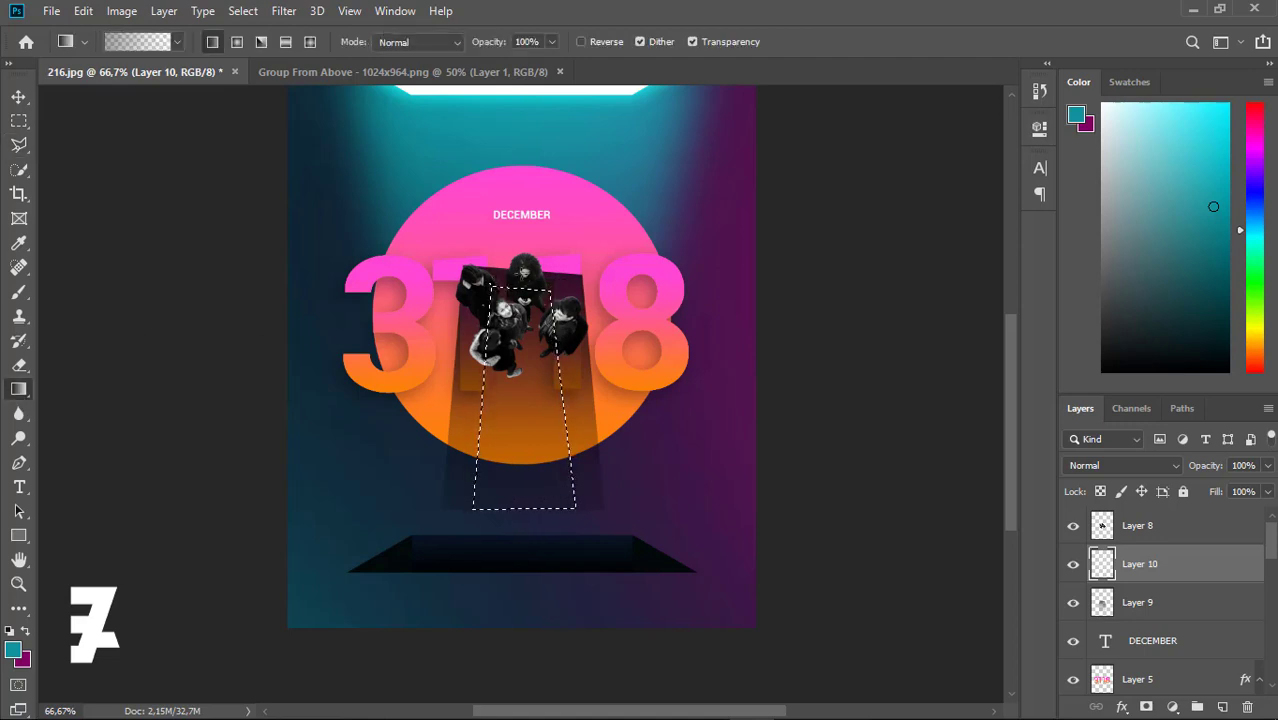
left_click_drag(517, 300, 519, 442)
key("ctrl+z")
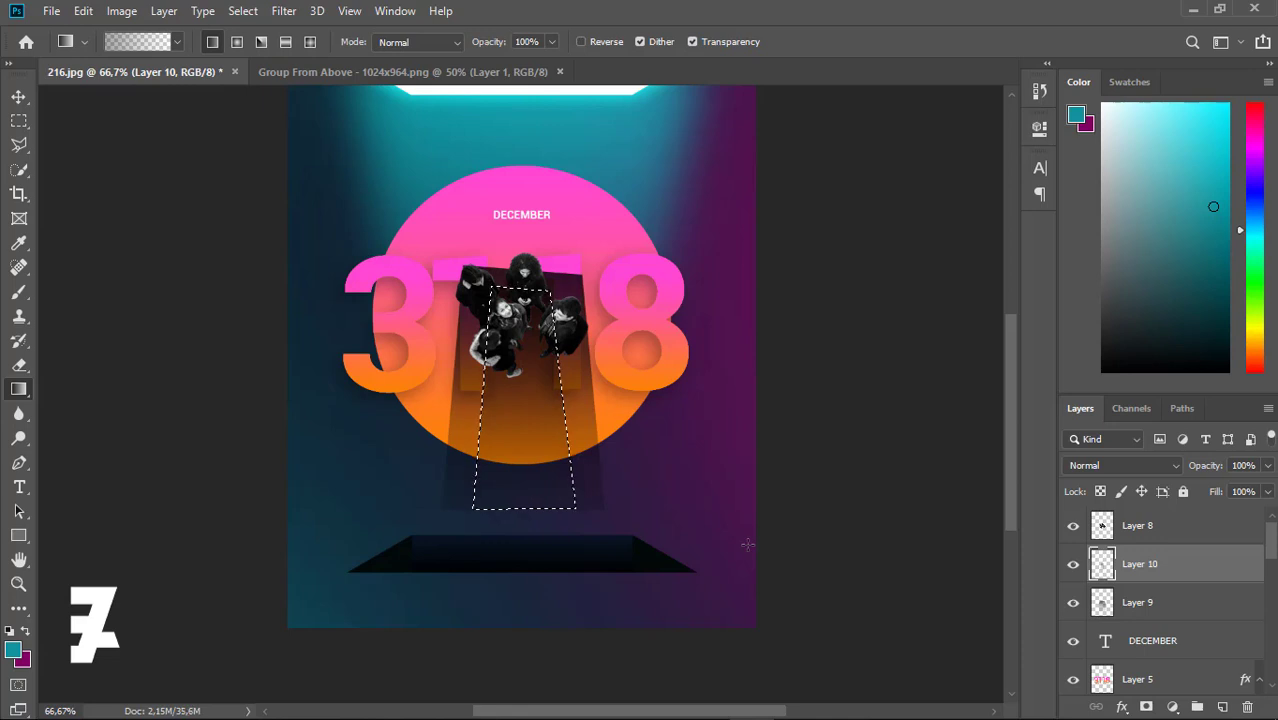
key("ctrl+d")
left_click(1179, 613)
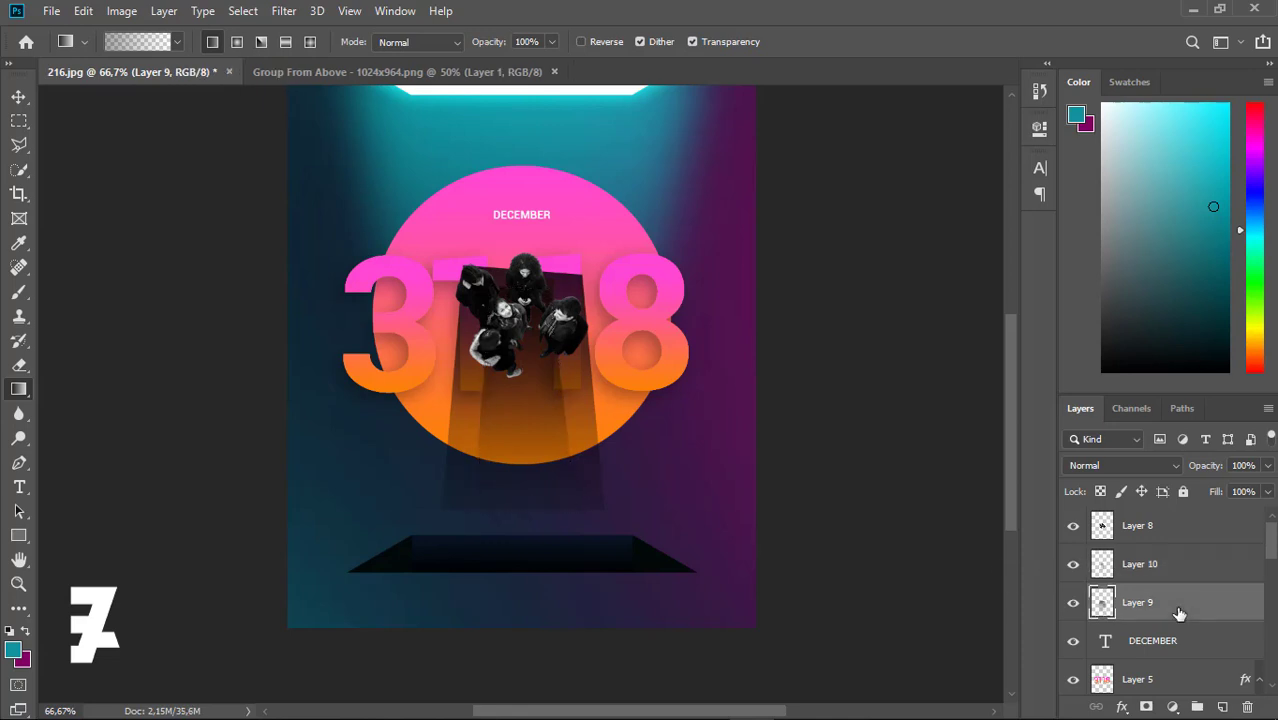
left_click(1200, 567)
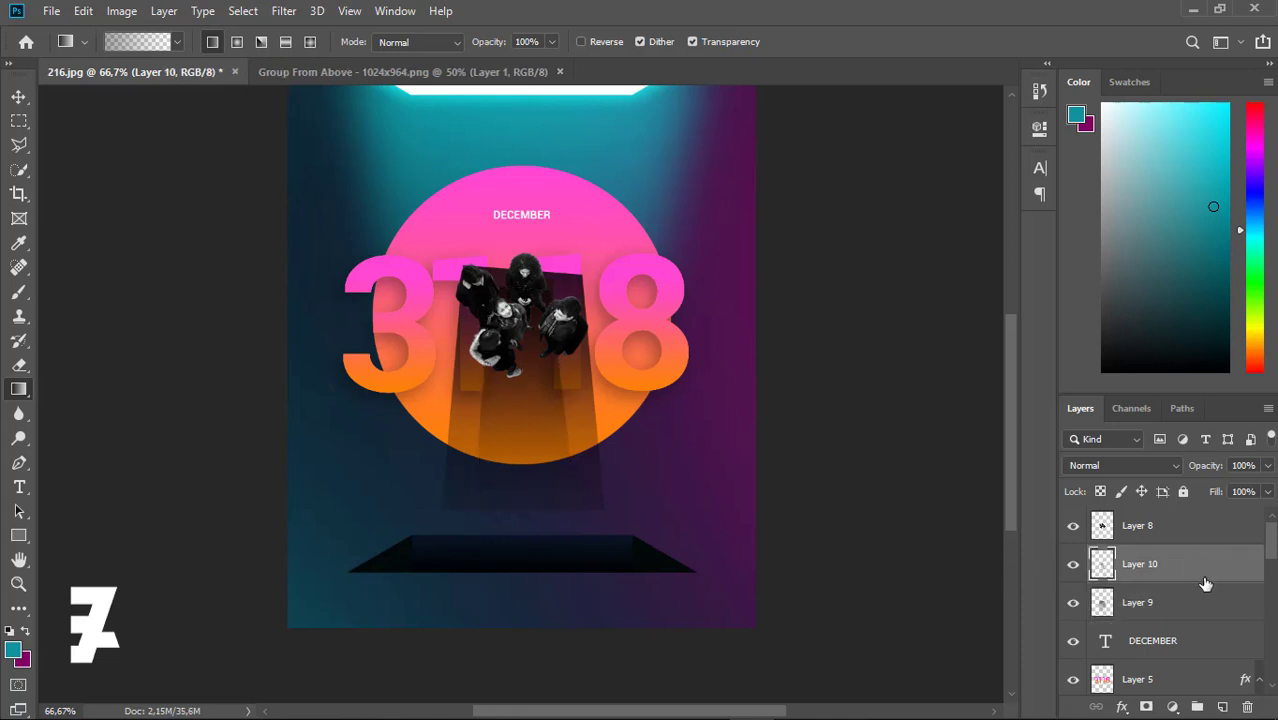
Remove the empty Layer 10, mask Layer 9, and set a 114 px black brush
key("ctrl+e")
left_click(1148, 707)
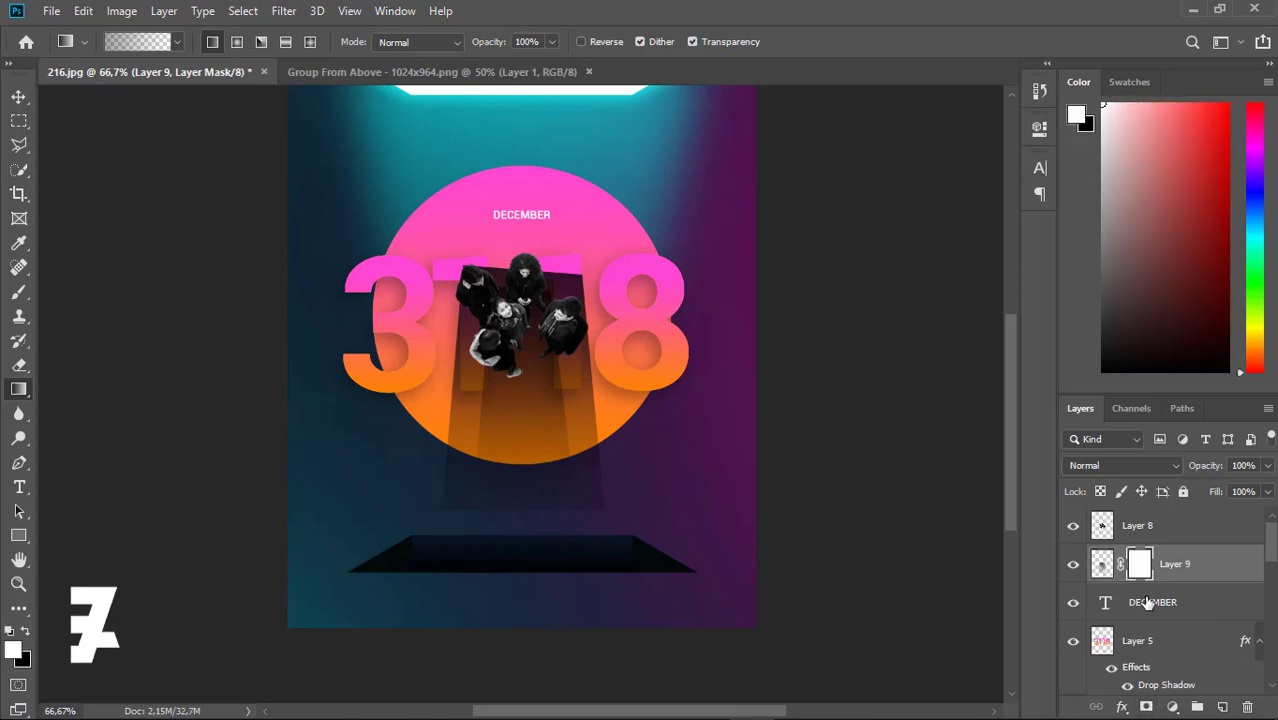
left_click(18, 291)
left_click(136, 44)
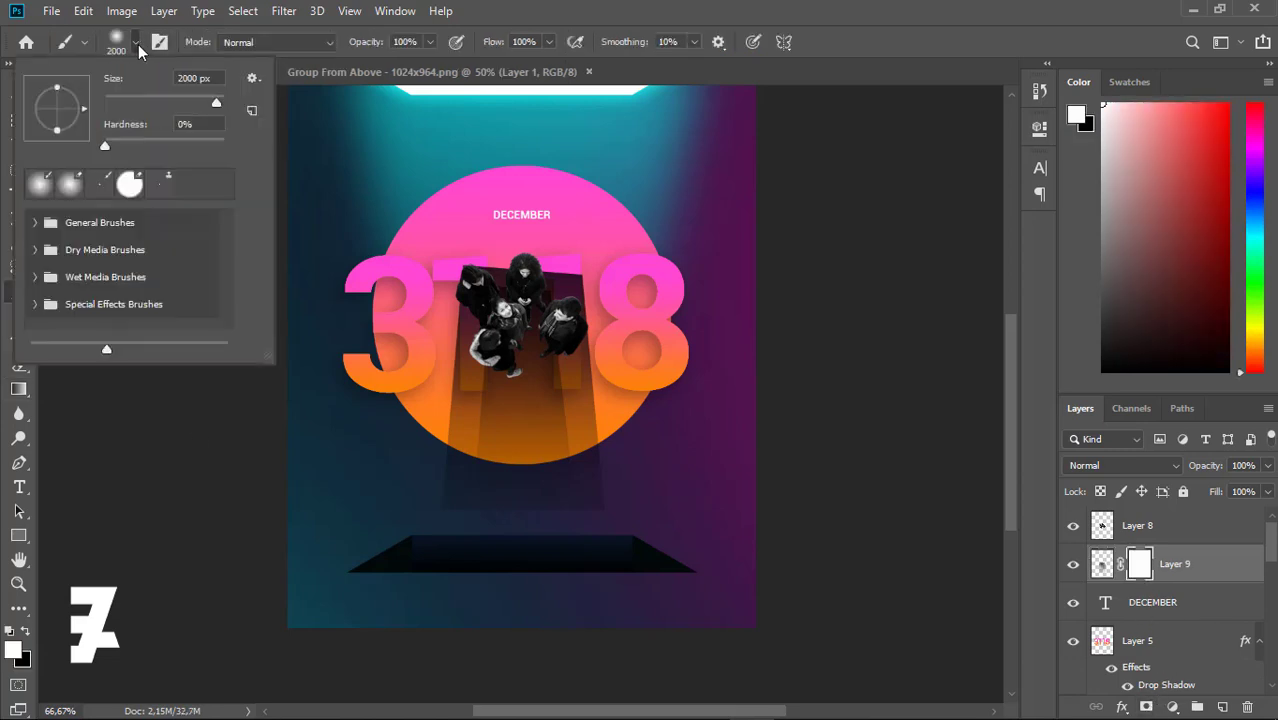
left_click_drag(169, 103, 113, 103)
left_click(593, 428)
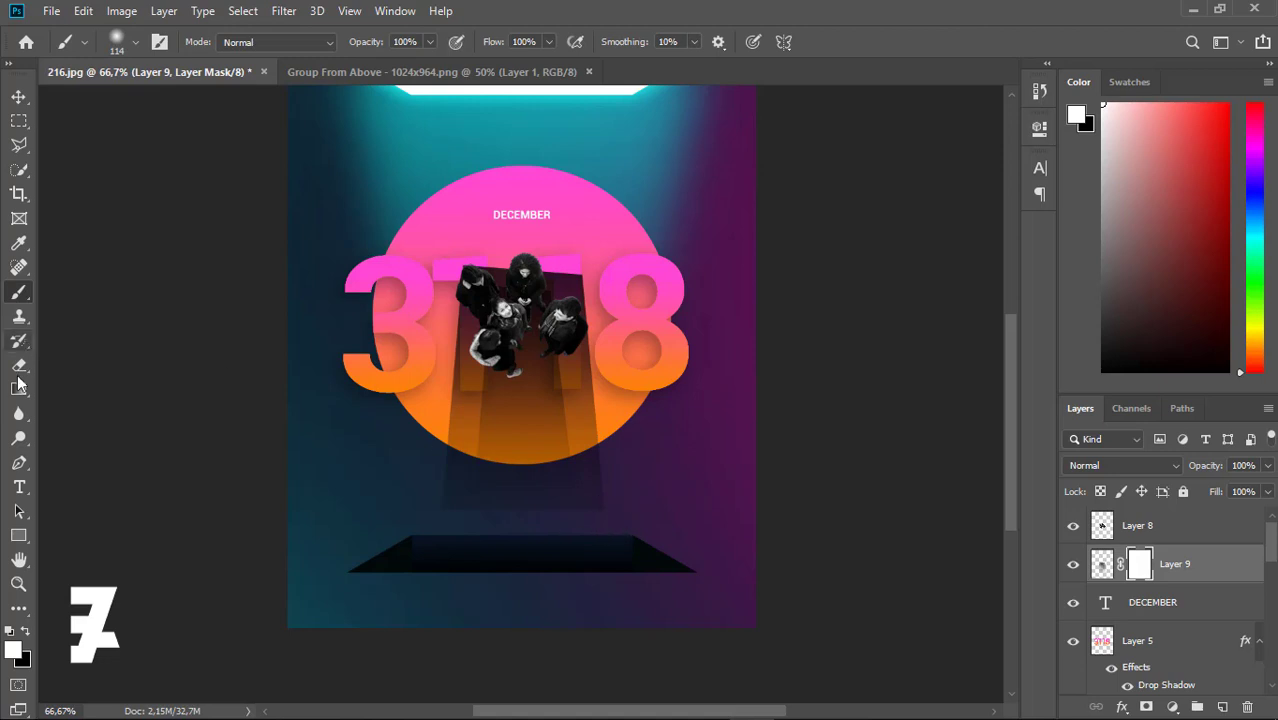
left_click(26, 631)
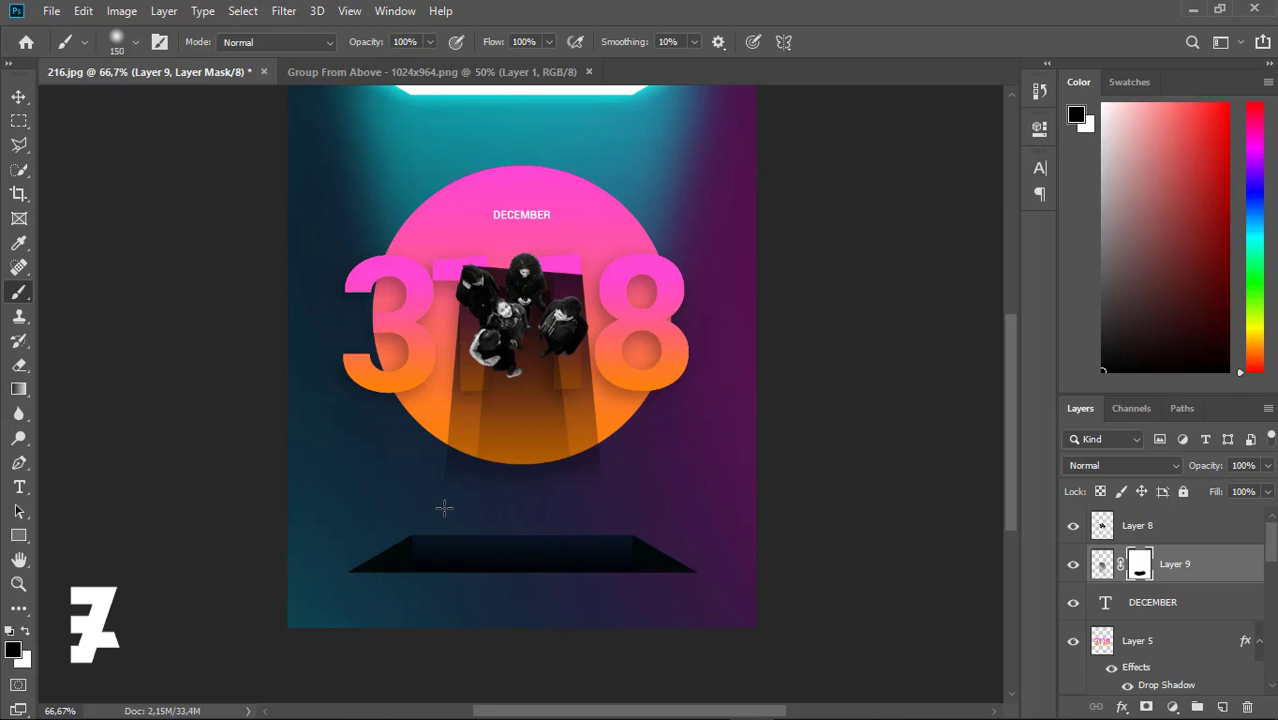
Paint black on the mask below the people, shrinking the brush to 300 px
mouse_move(542, 281)
left_mouse_down()
mouse_move(562, 245)
mouse_move(633, 271)
mouse_move(562, 194)
mouse_move(620, 237)
mouse_move(472, 208)
left_mouse_up()
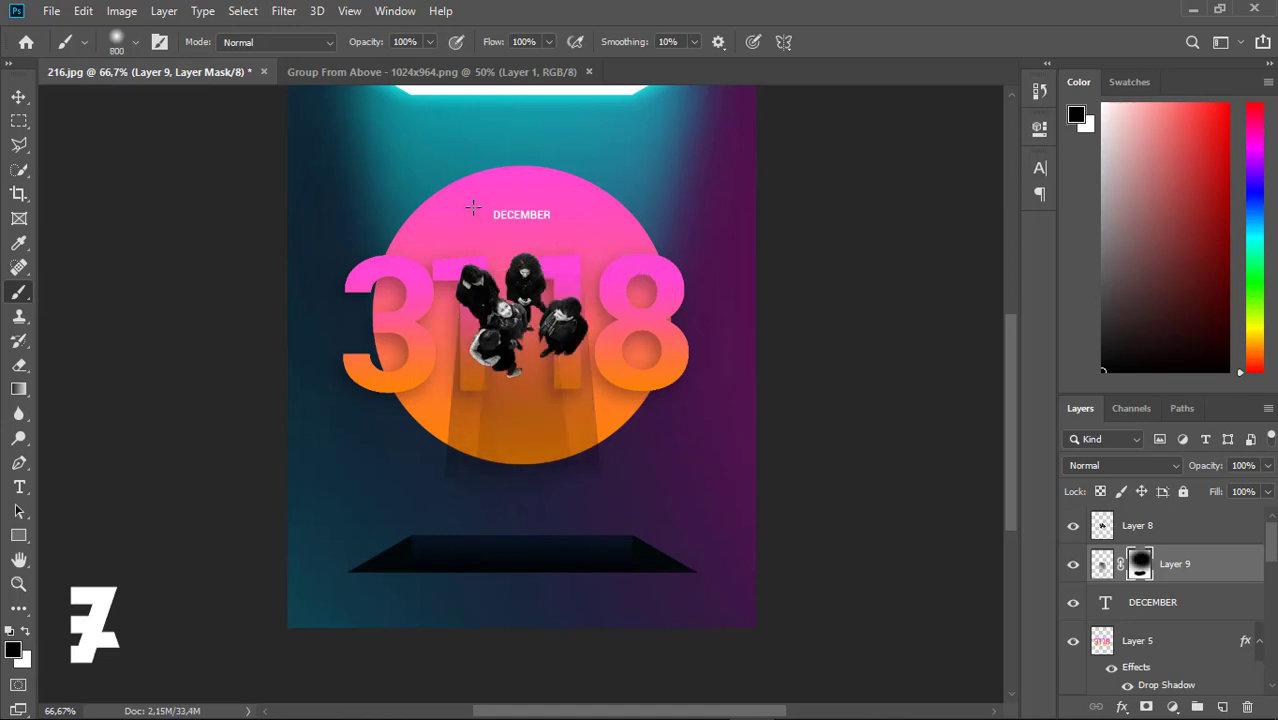
key("ctrl+z")
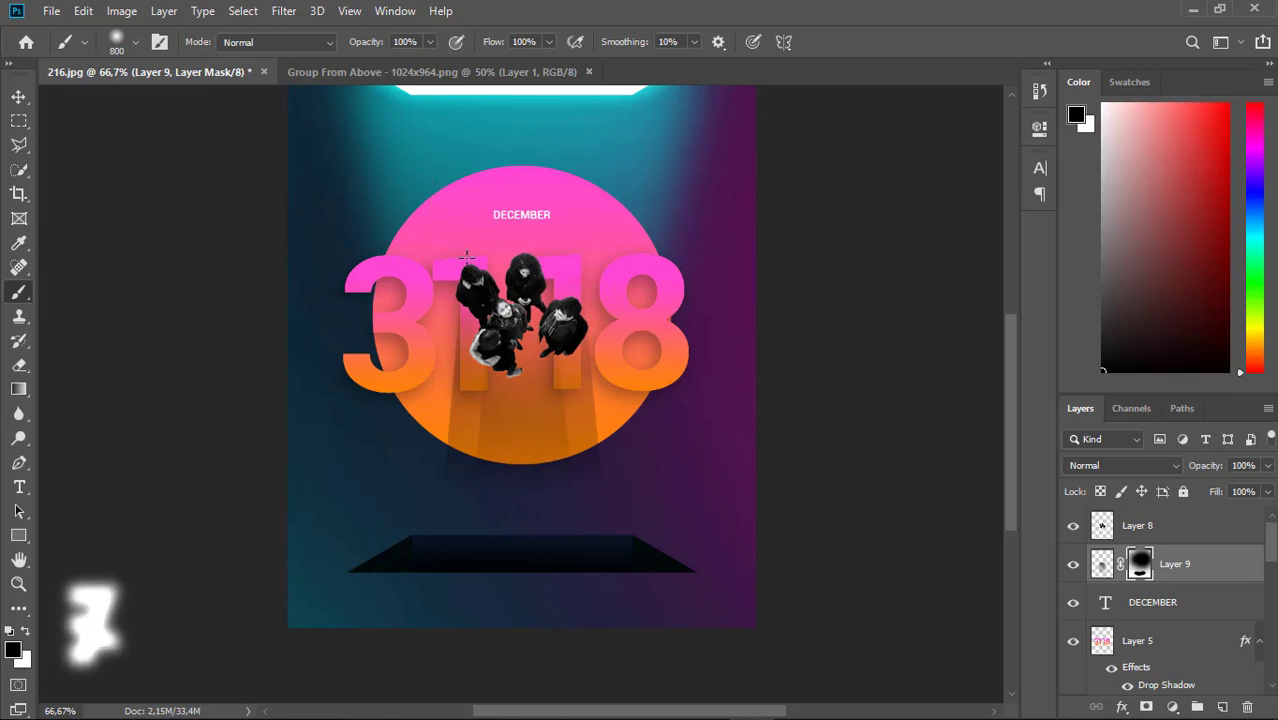
left_click_drag(362, 522, 676, 490)
left_click(678, 492)
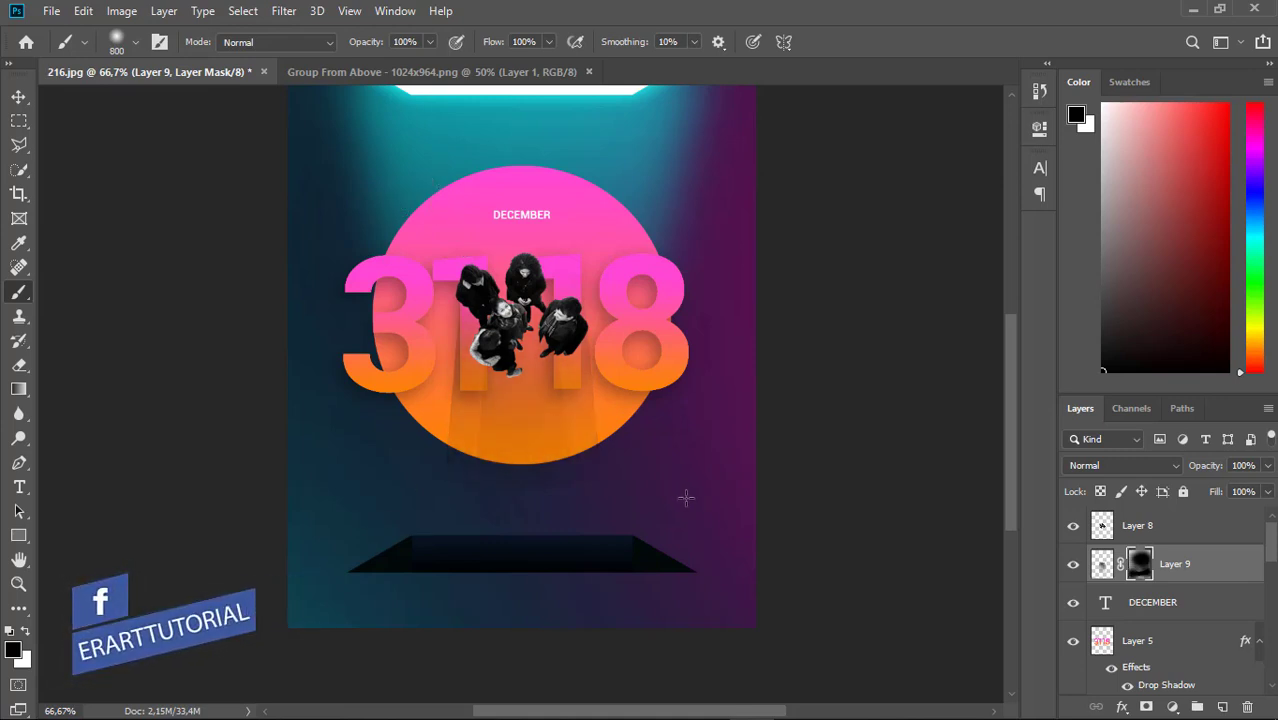
key("bracketleft")
key("bracketleft")
key("bracketleft")
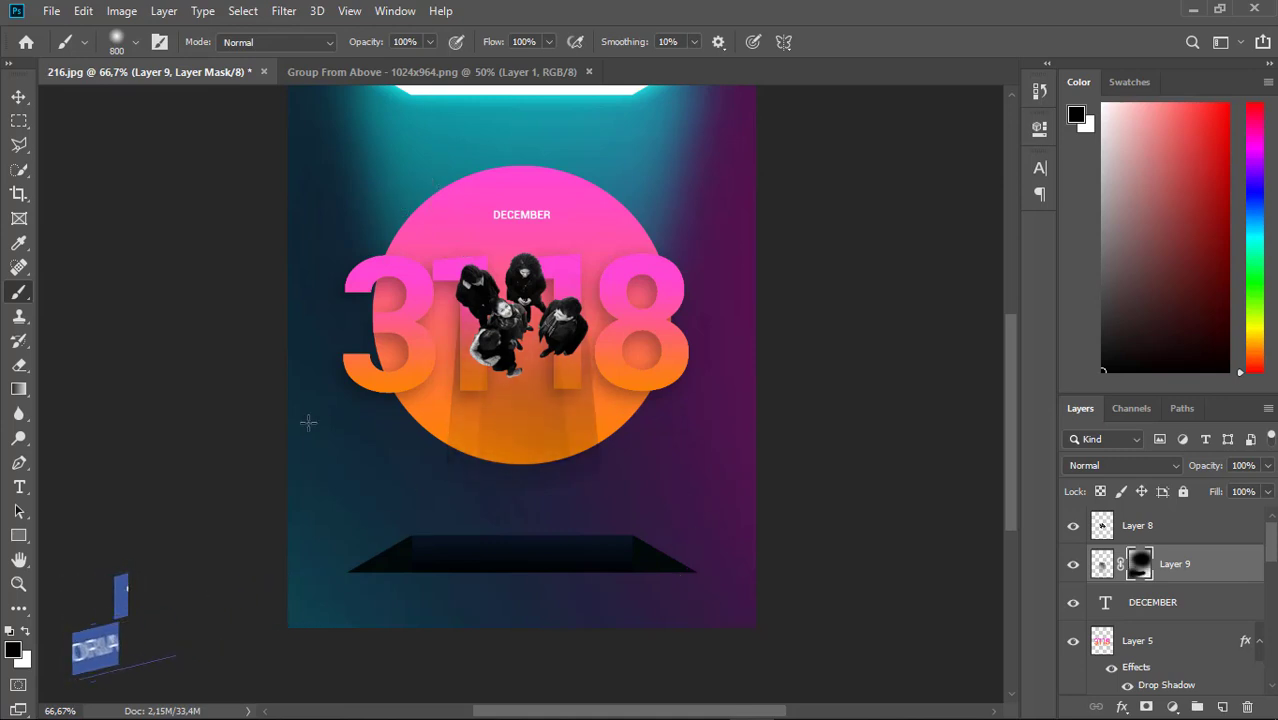
key("bracketleft")
key("bracketleft")
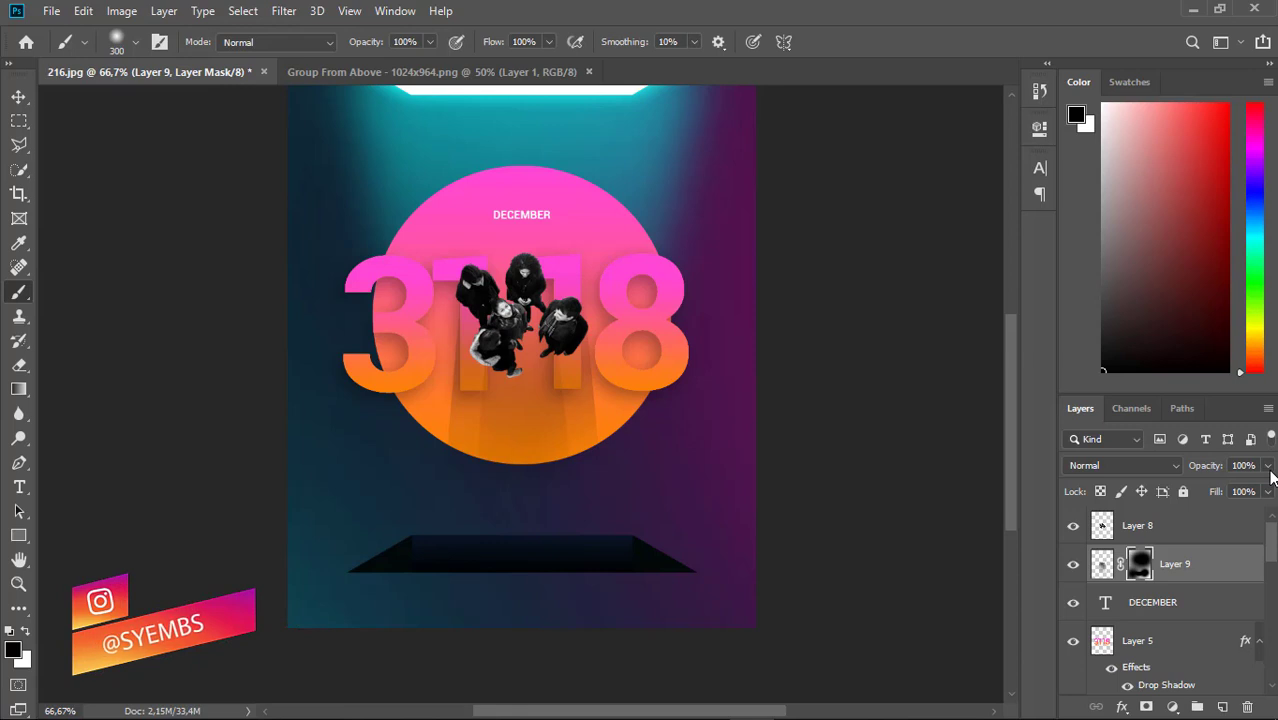
key("ctrl+minus")
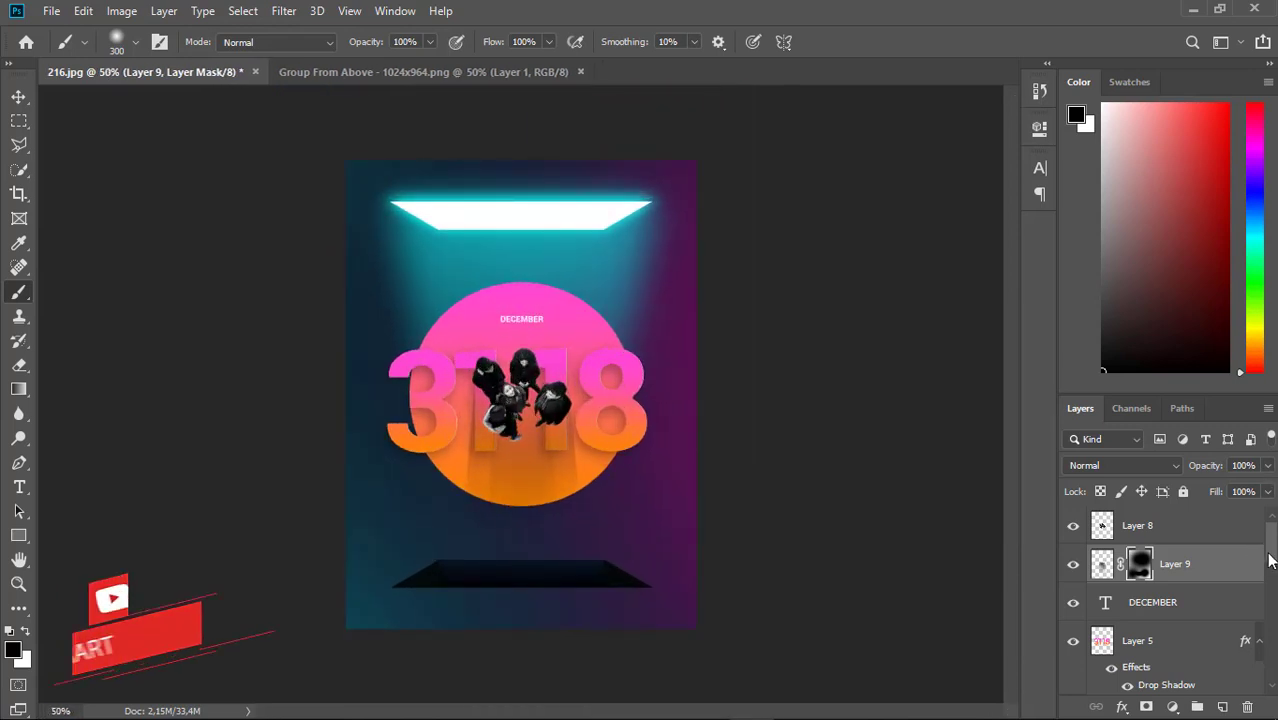
Give Layer 5's 3118 numbers a light pink outer glow at 15% opacity
scroll(1250, 555, "down", 1)
left_click(1195, 615)
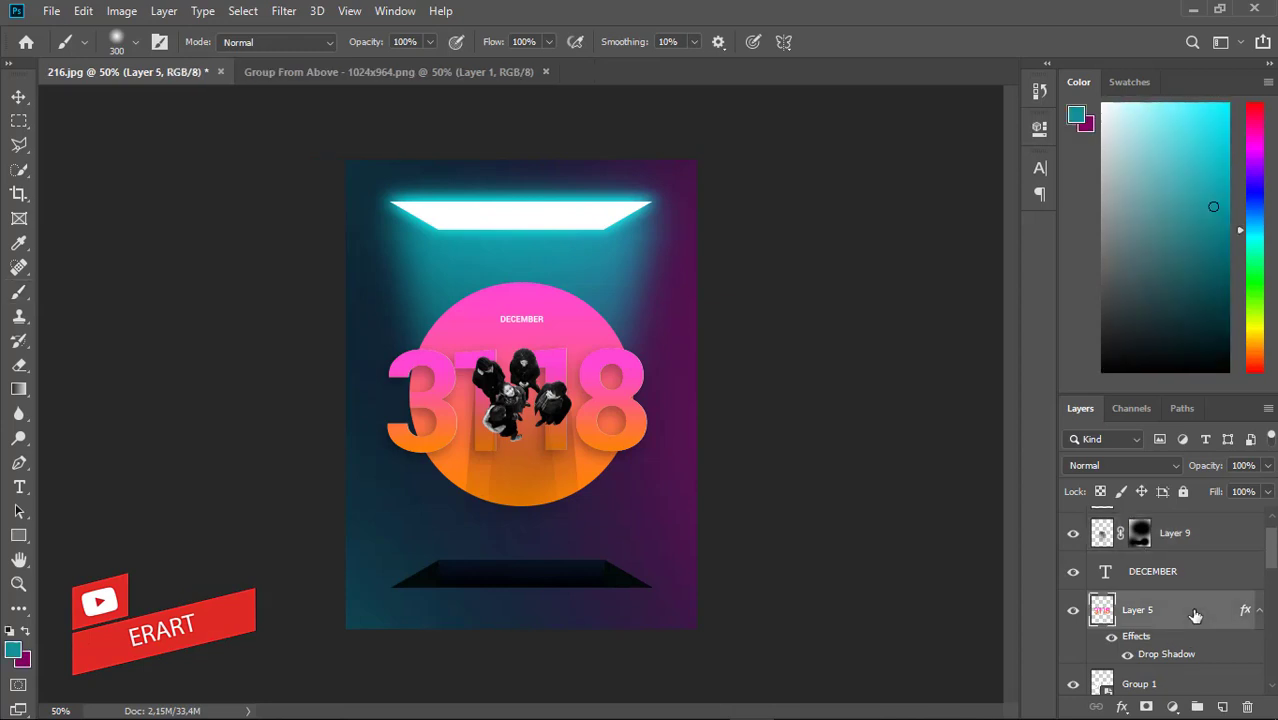
double_click(1195, 615)
left_click(560, 530)
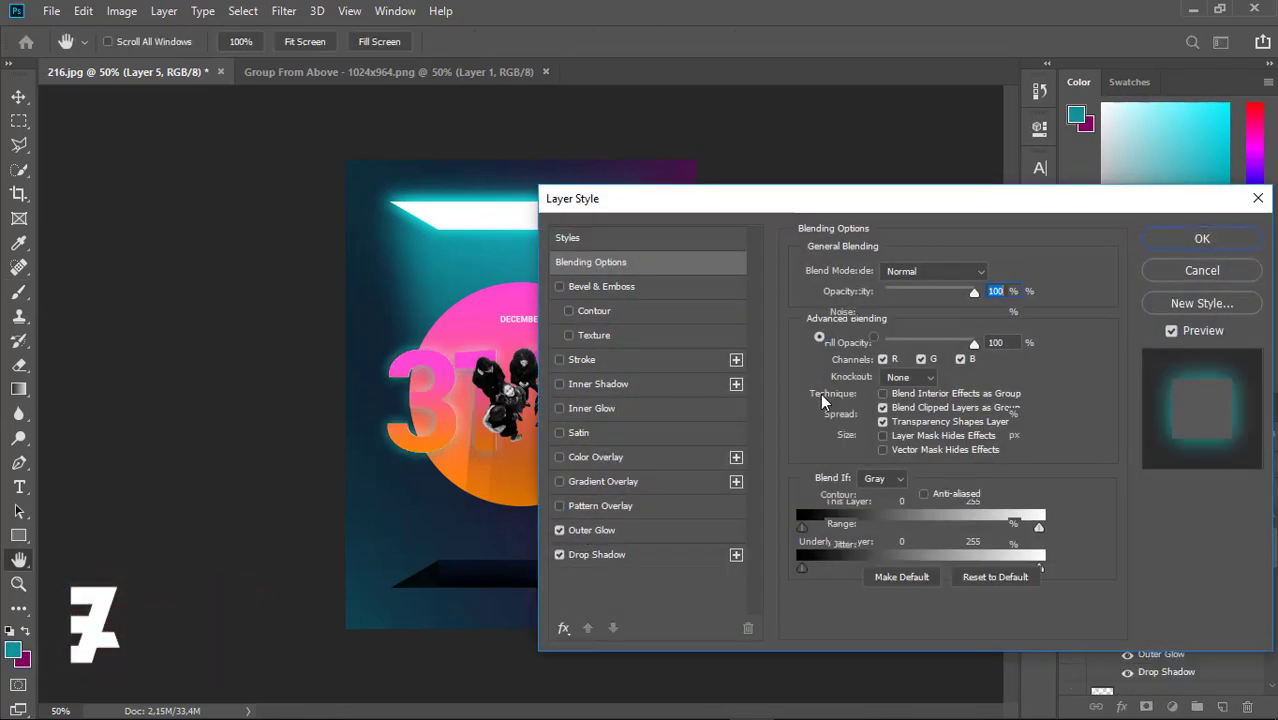
left_click(843, 341)
left_click(518, 288)
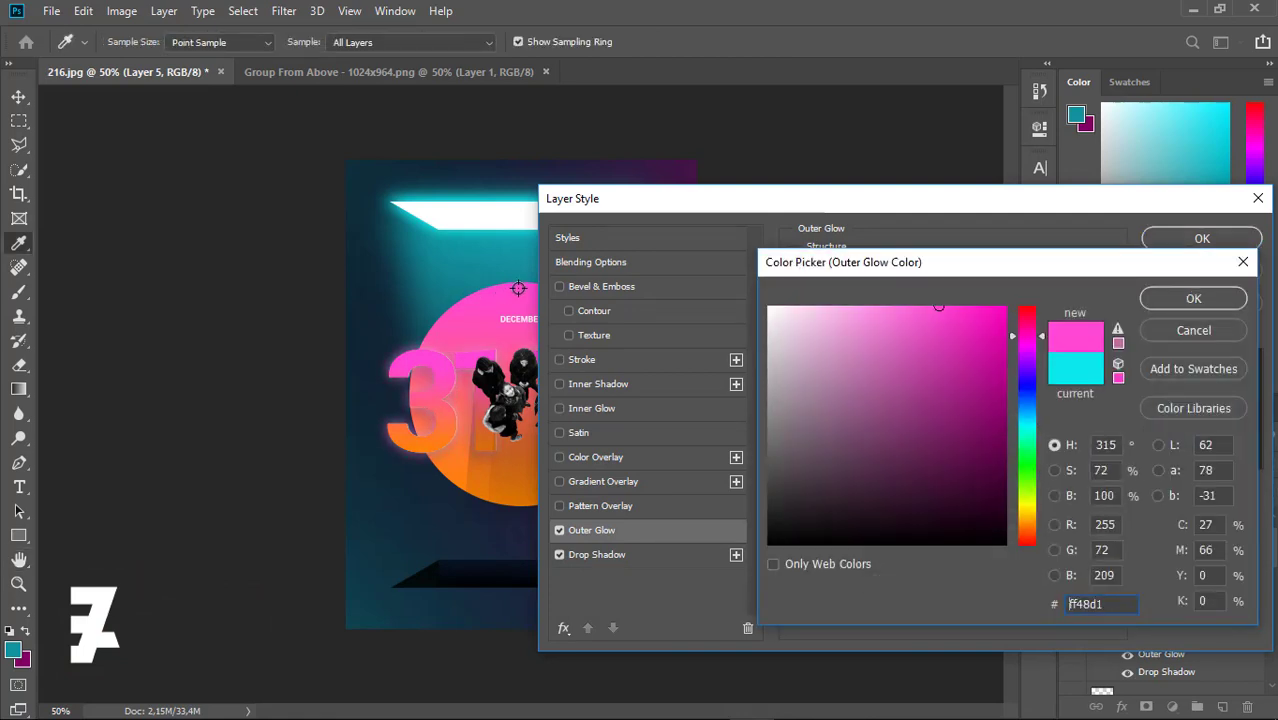
left_click_drag(980, 331, 881, 293)
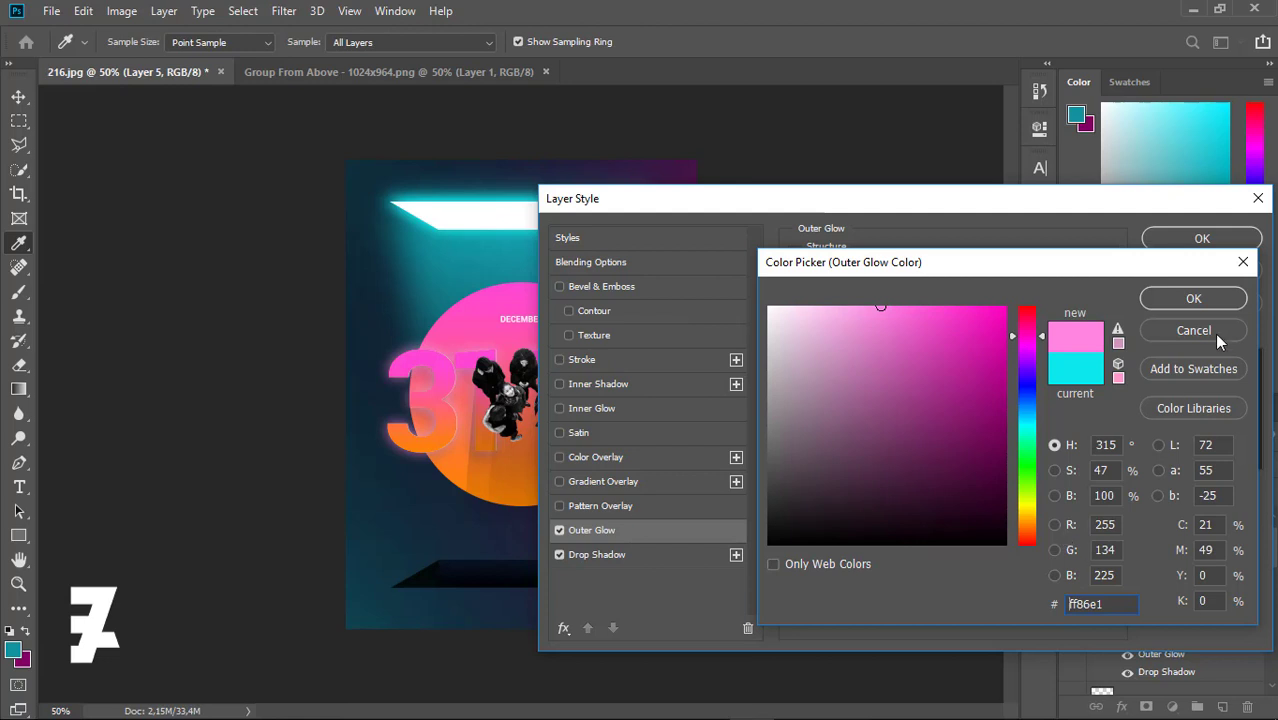
left_click(1193, 298)
left_click_drag(903, 292, 882, 293)
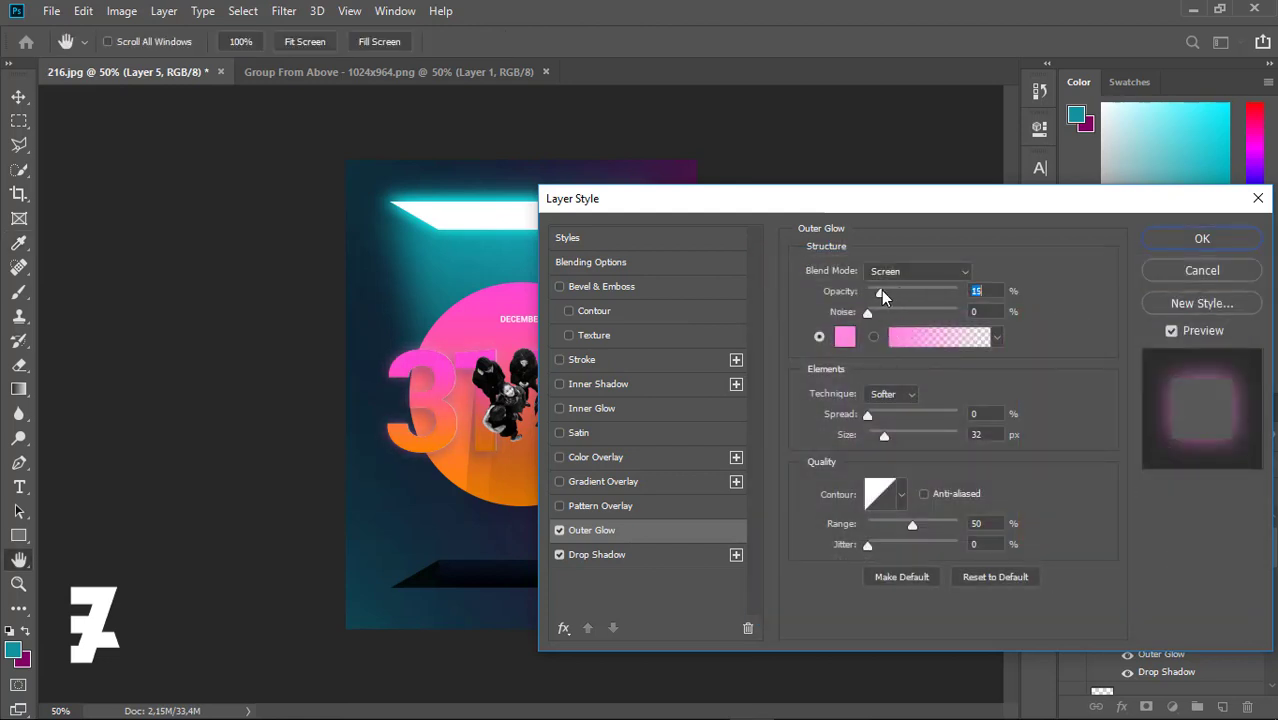
left_click(1201, 239)
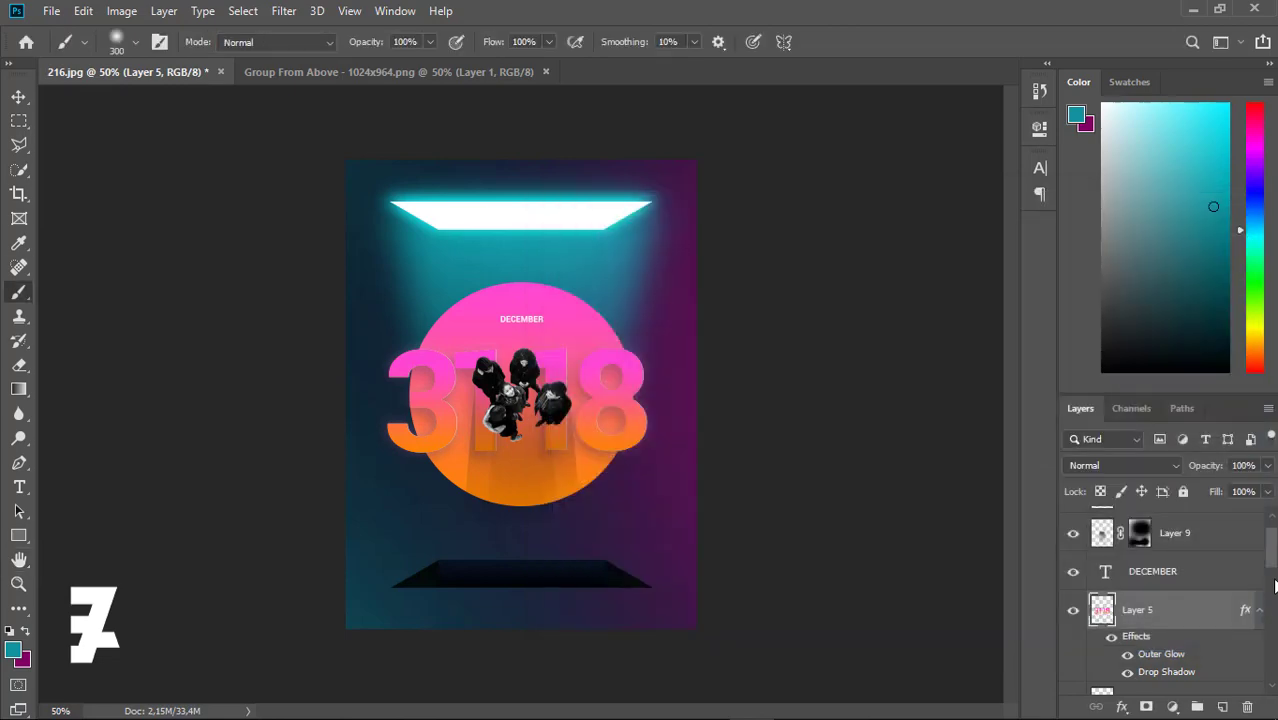
Give Ellipse 1 a magenta #eb00ad outer glow at 32% opacity and 32 px size
scroll(1229, 545, "down", 2)
scroll(1229, 545, "down", 2)
left_click(1216, 558)
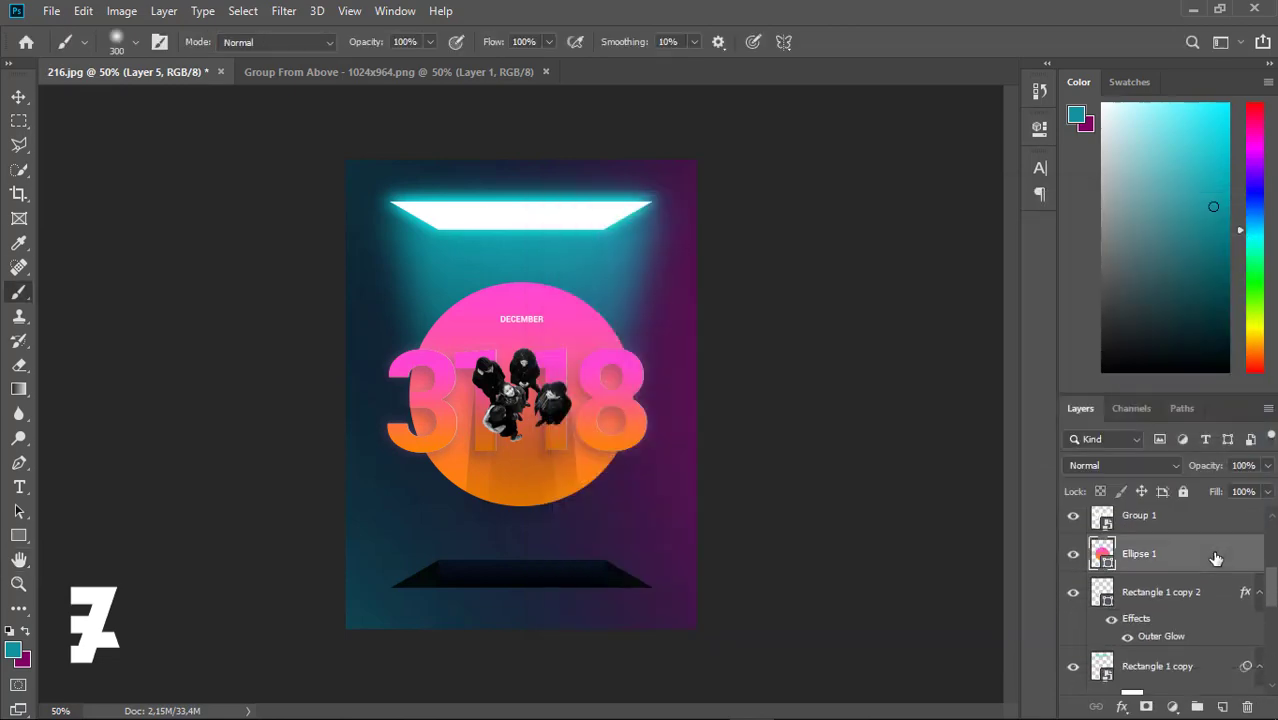
double_click(1216, 558)
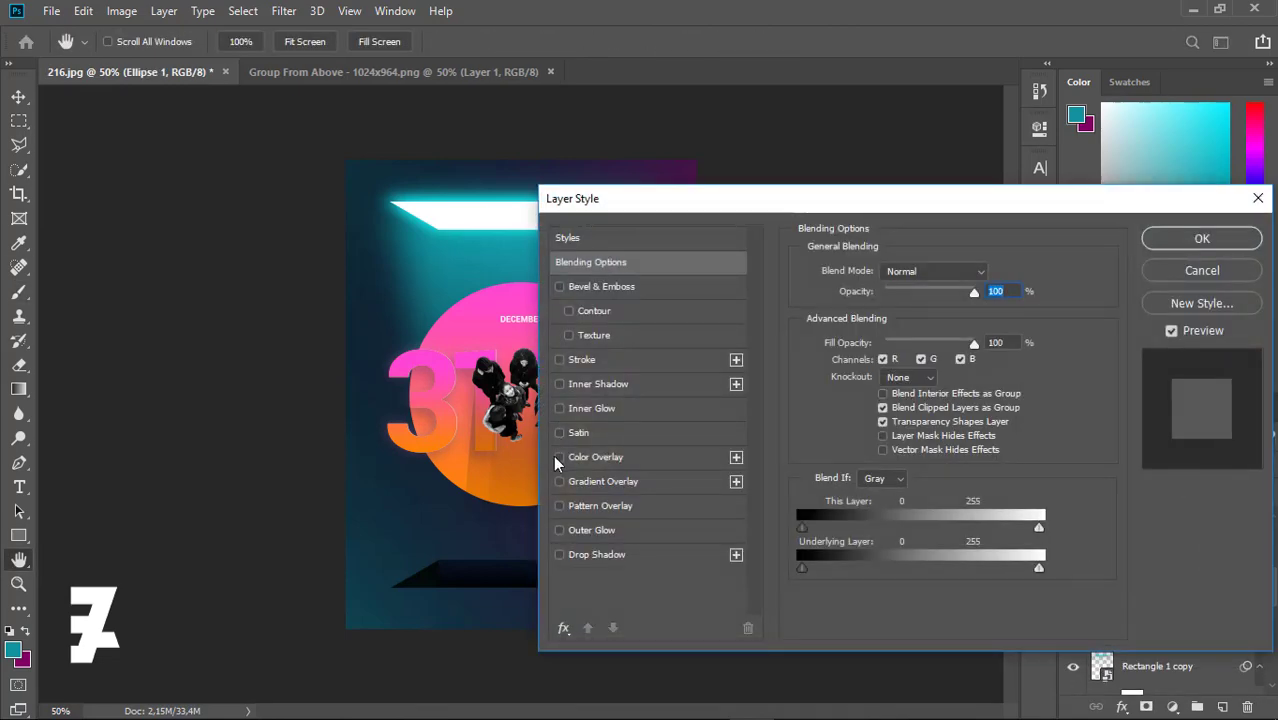
left_click(560, 530)
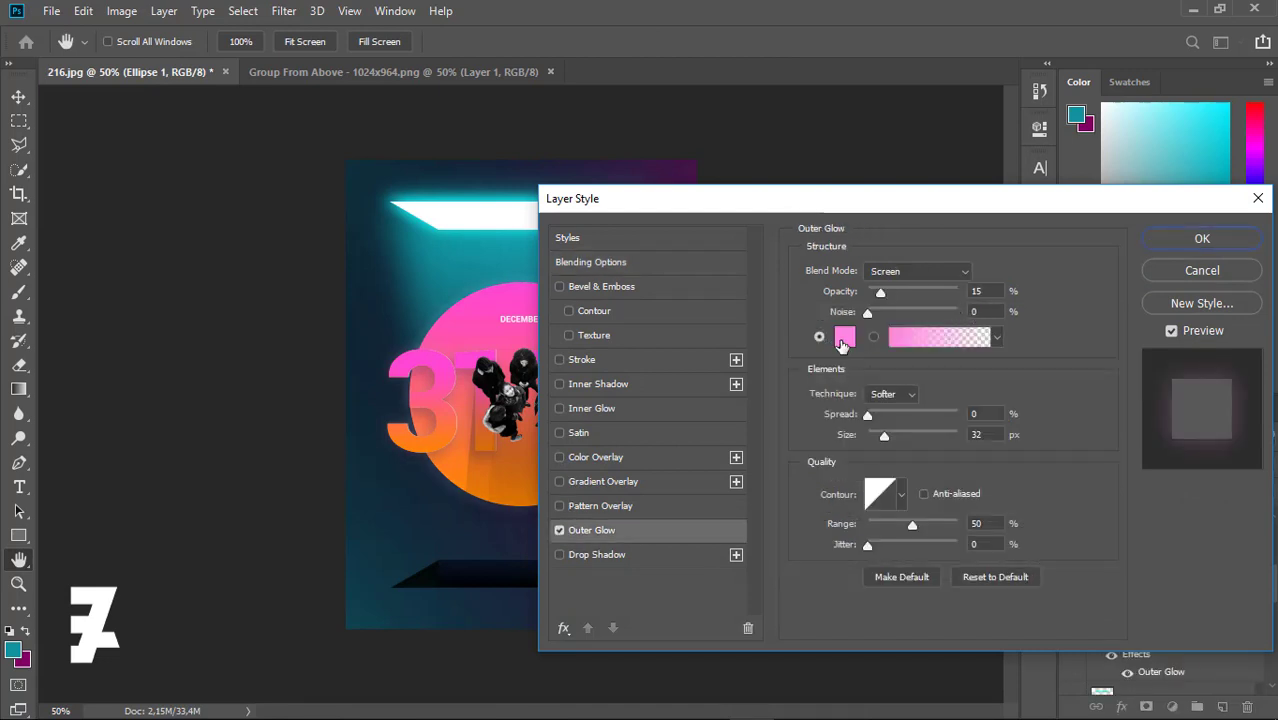
left_click(844, 337)
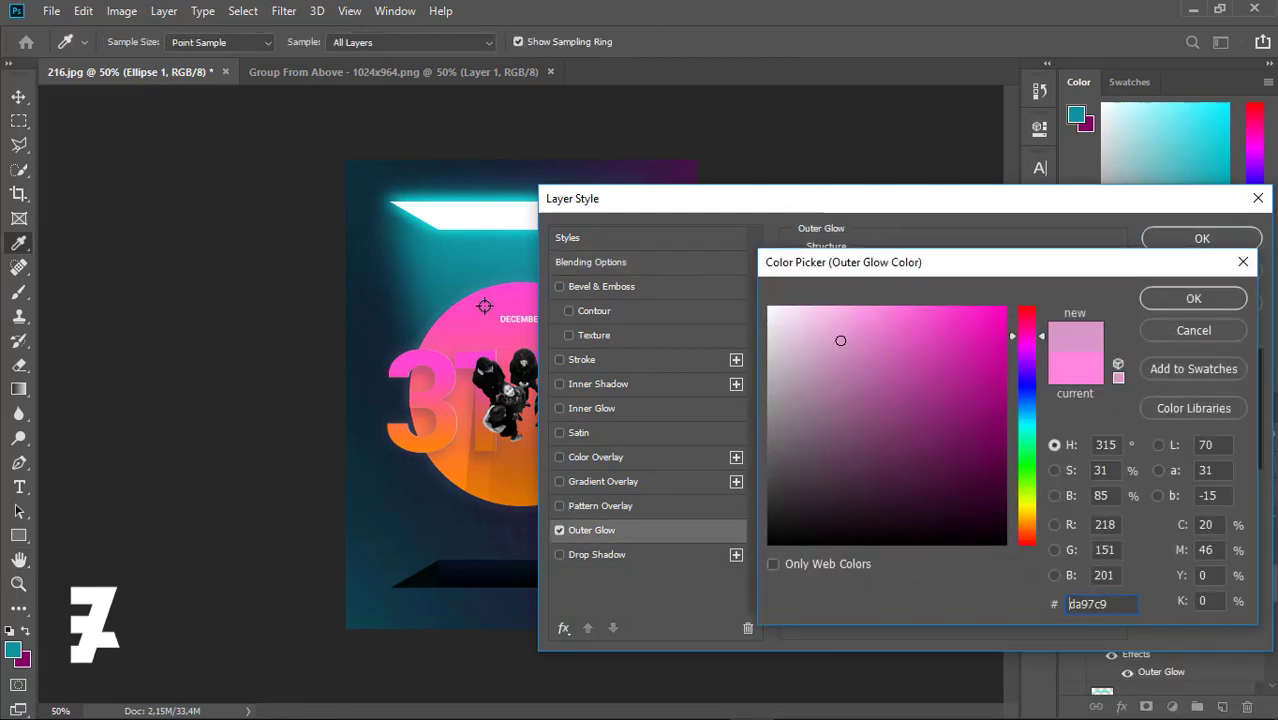
left_click(485, 303)
type("eb00ad")
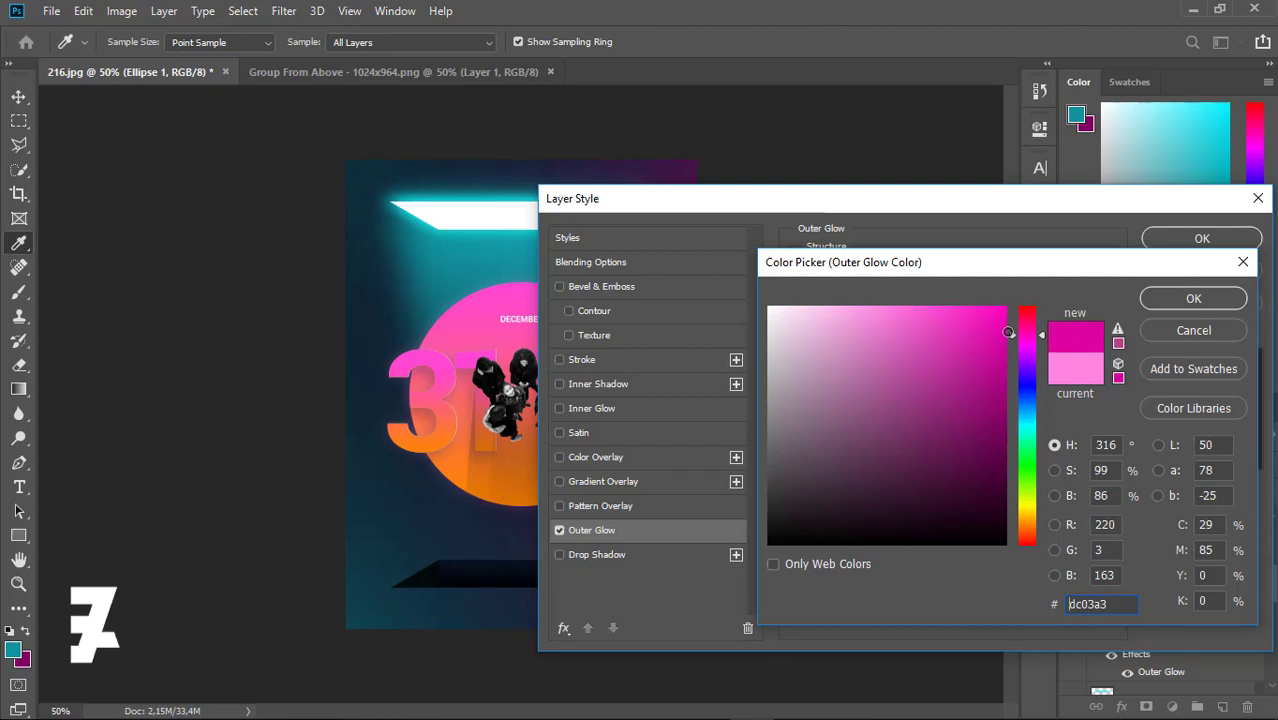
left_click(1190, 299)
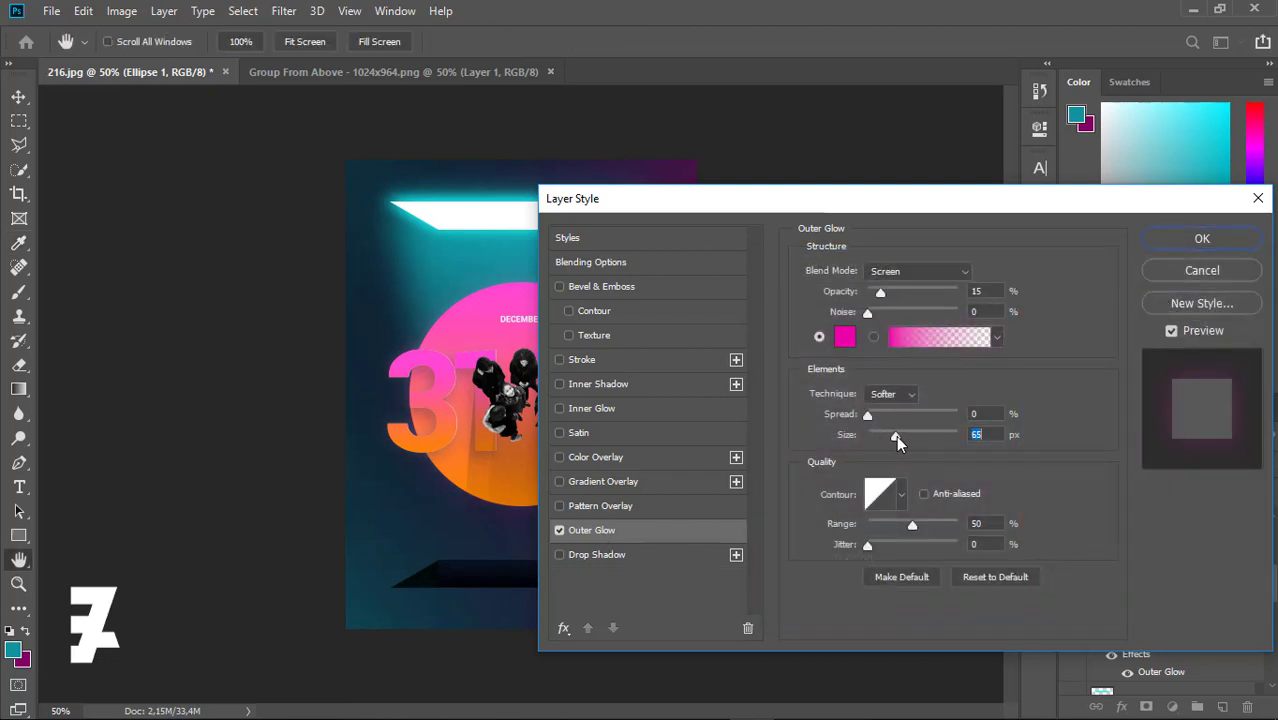
left_click_drag(896, 435, 894, 434)
left_click_drag(883, 296, 902, 294)
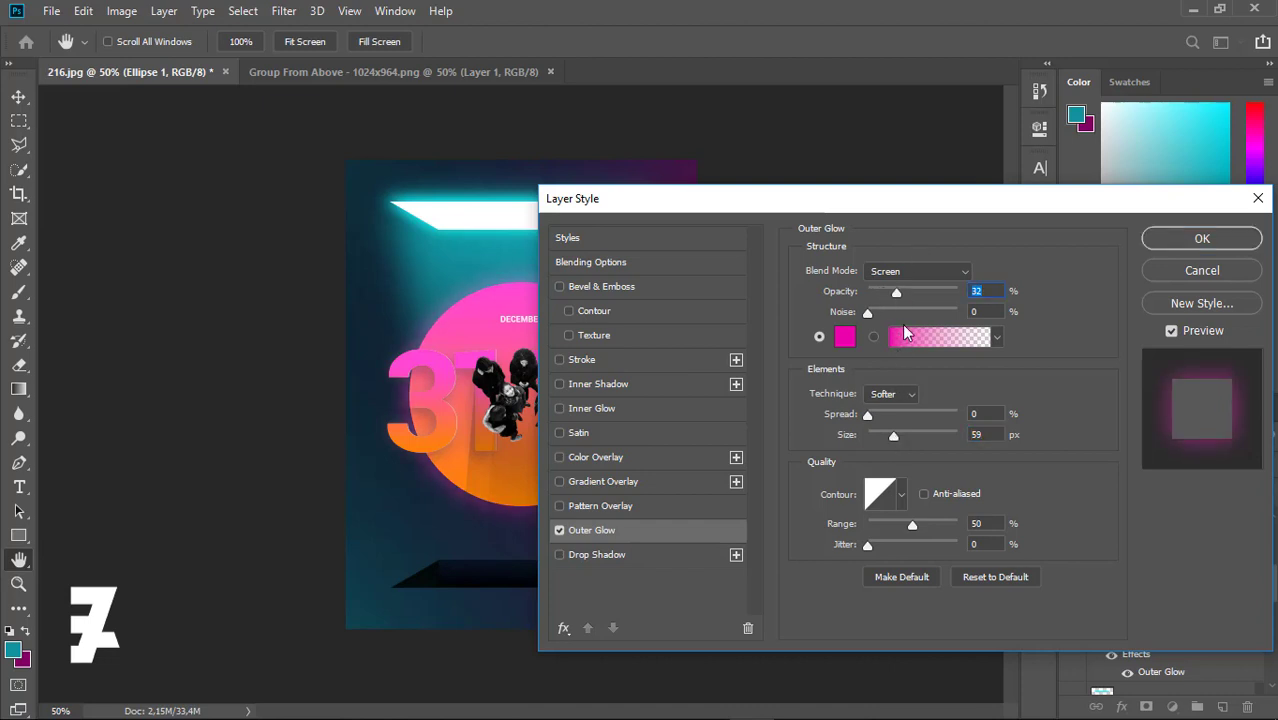
left_click_drag(912, 198, 930, 214)
left_click_drag(921, 441, 915, 442)
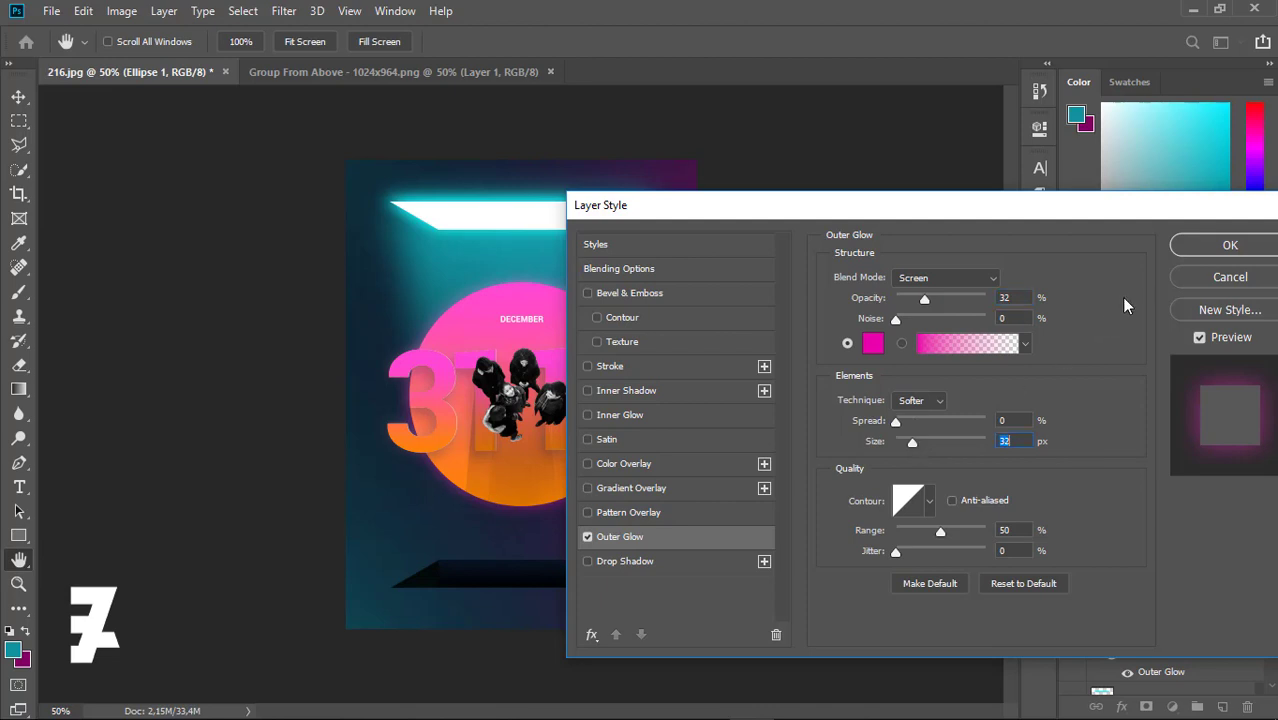
left_click(1230, 245)
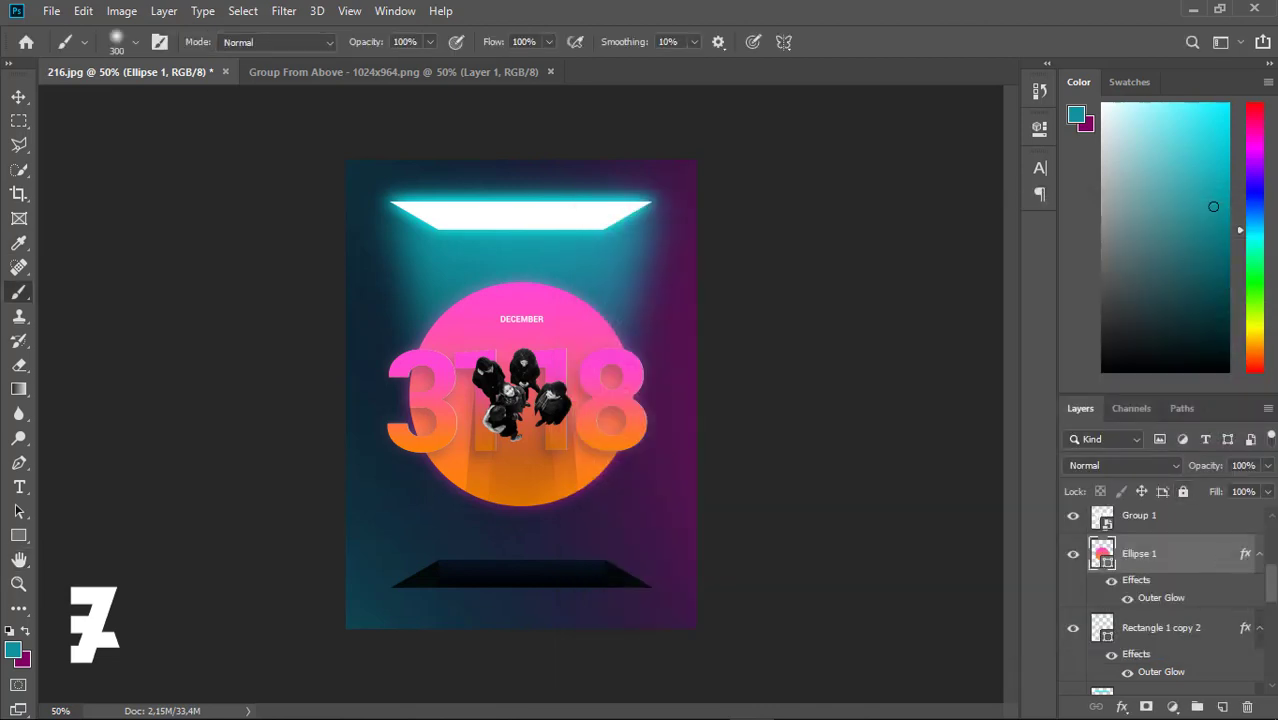
Stamp all visible layers into a new merged layer above Layer 8
scroll(1212, 534, "up", 3)
left_click(1210, 525)
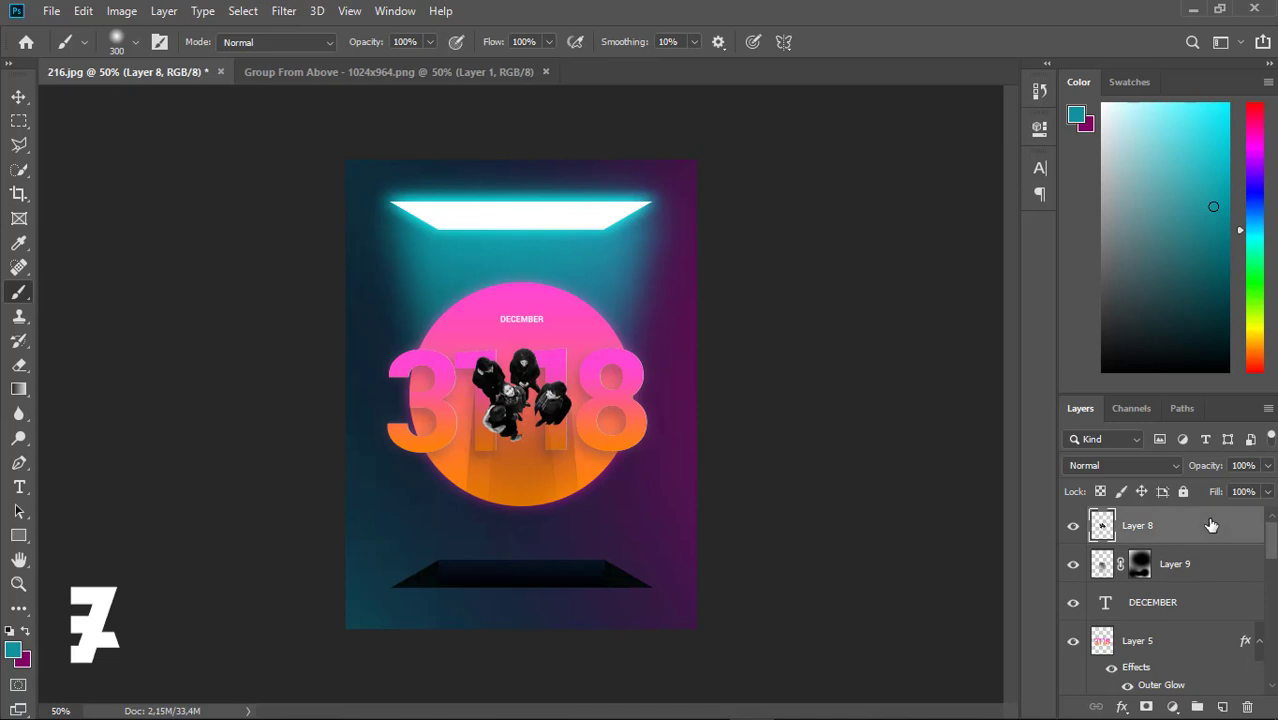
key("ctrl+shift+alt+e")
Add 3.92% Uniform noise to the merged layer and check it zoomed in
left_click(283, 12)
mouse_move(298, 259)
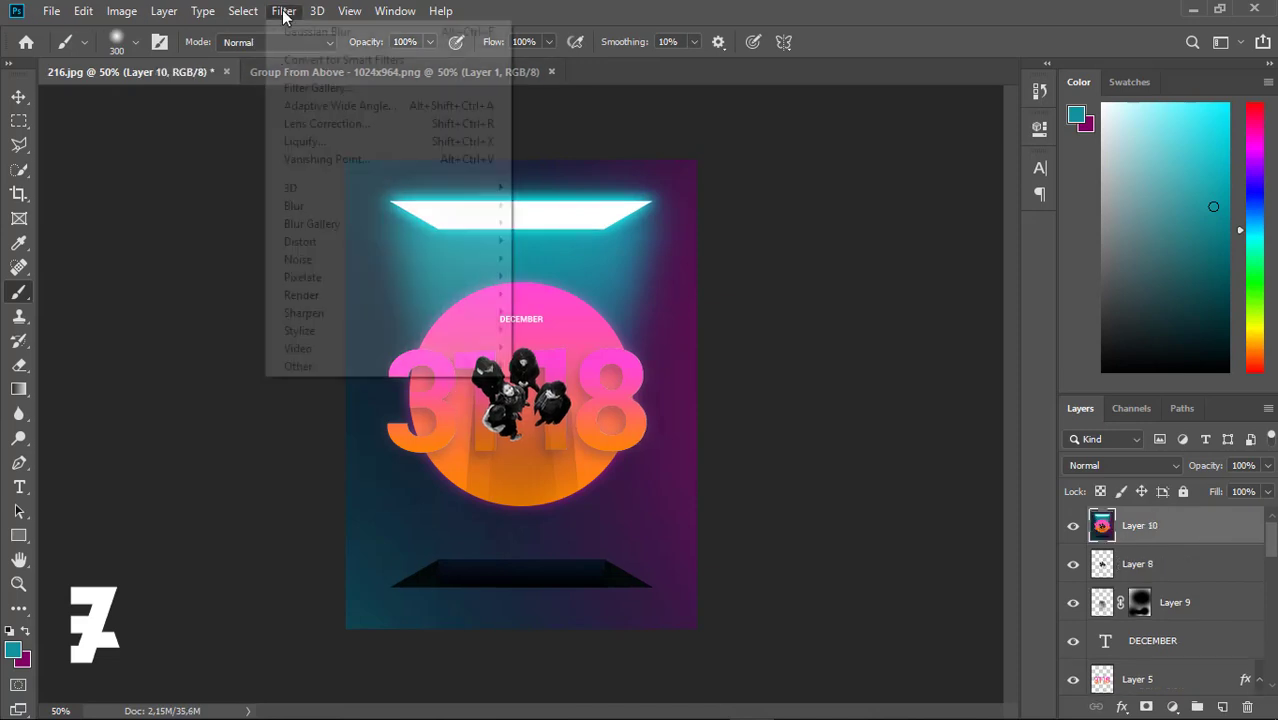
left_click(528, 262)
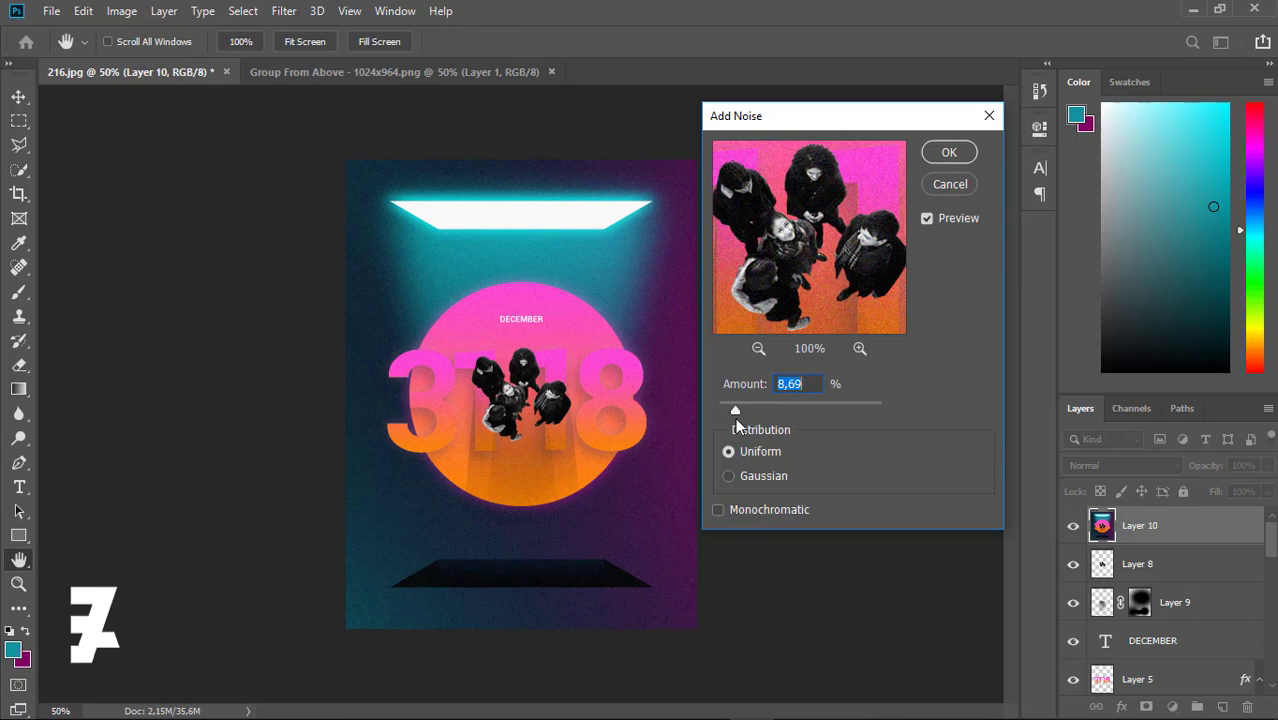
left_click_drag(732, 405, 726, 405)
key("Return")
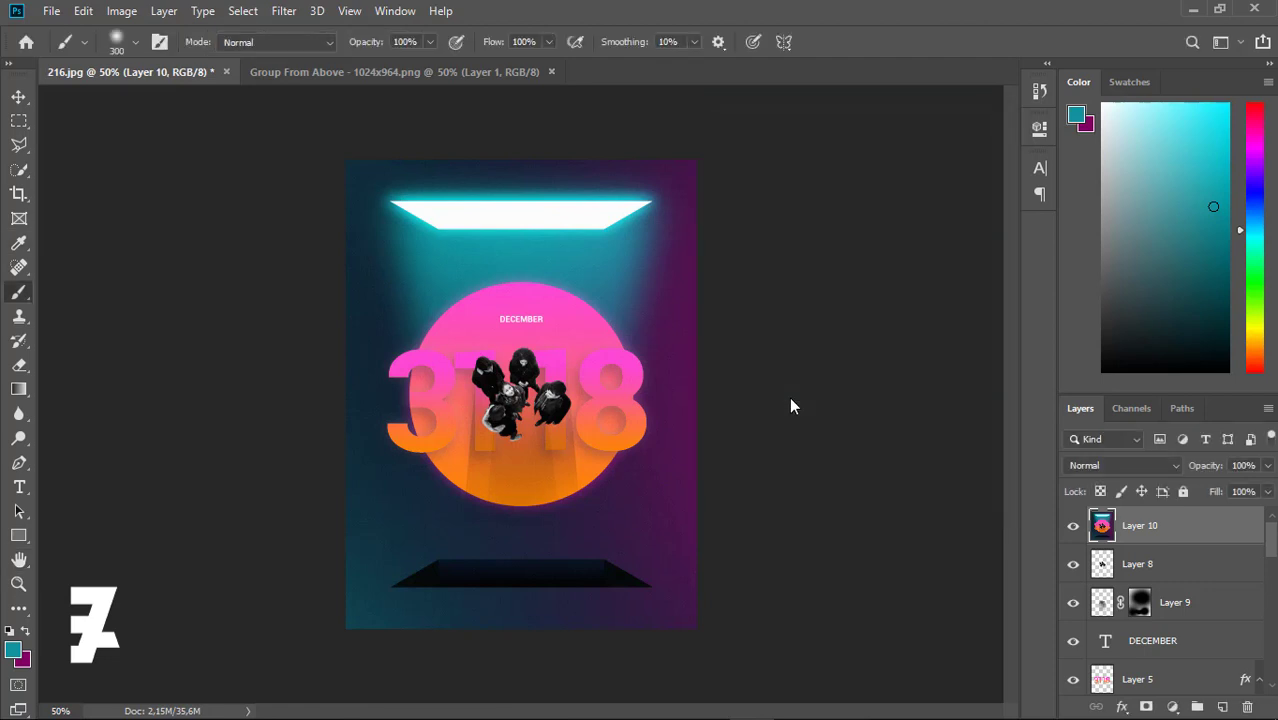
key("ctrl+plus")
key("ctrl+plus")
key("ctrl+minus")
key("ctrl+minus")
key("ctrl+plus")
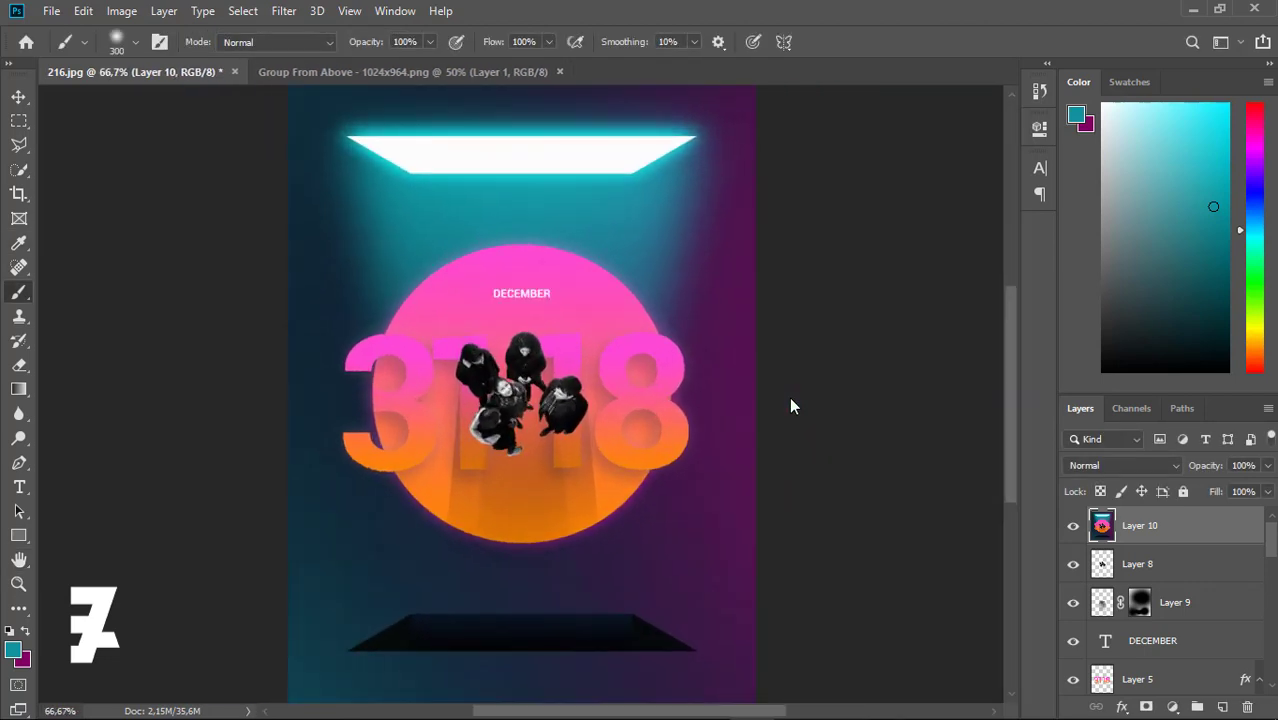
key("ctrl+minus")
Type a white '31 DECEMBER 18' caption in the poster's top-left corner
left_click(19, 487)
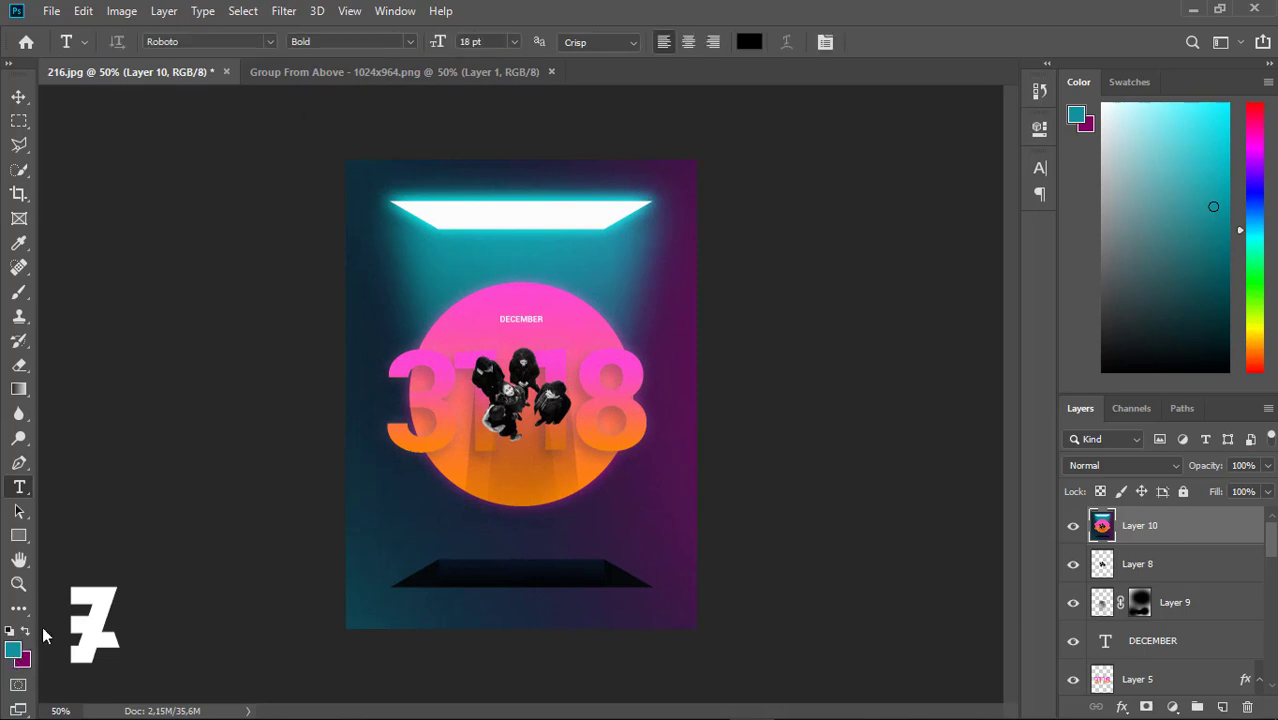
left_click(13, 650)
left_click_drag(773, 334, 771, 262)
left_click(1194, 298)
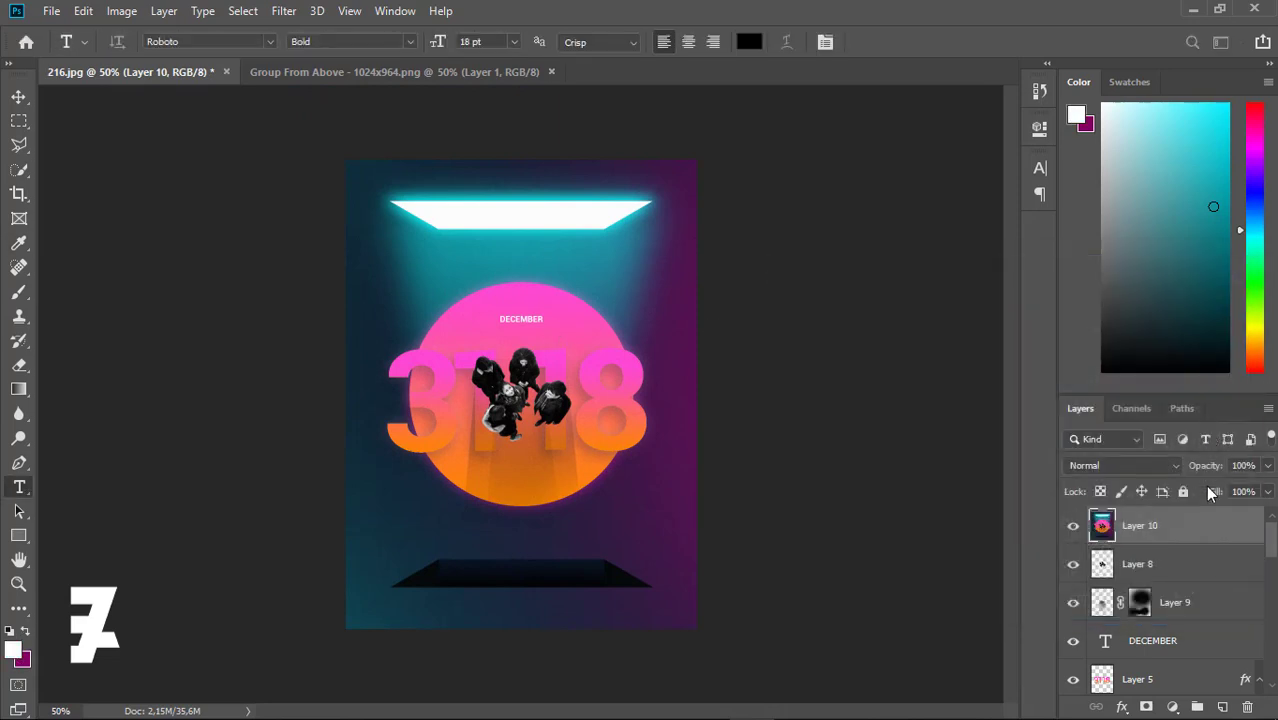
left_click(372, 183)
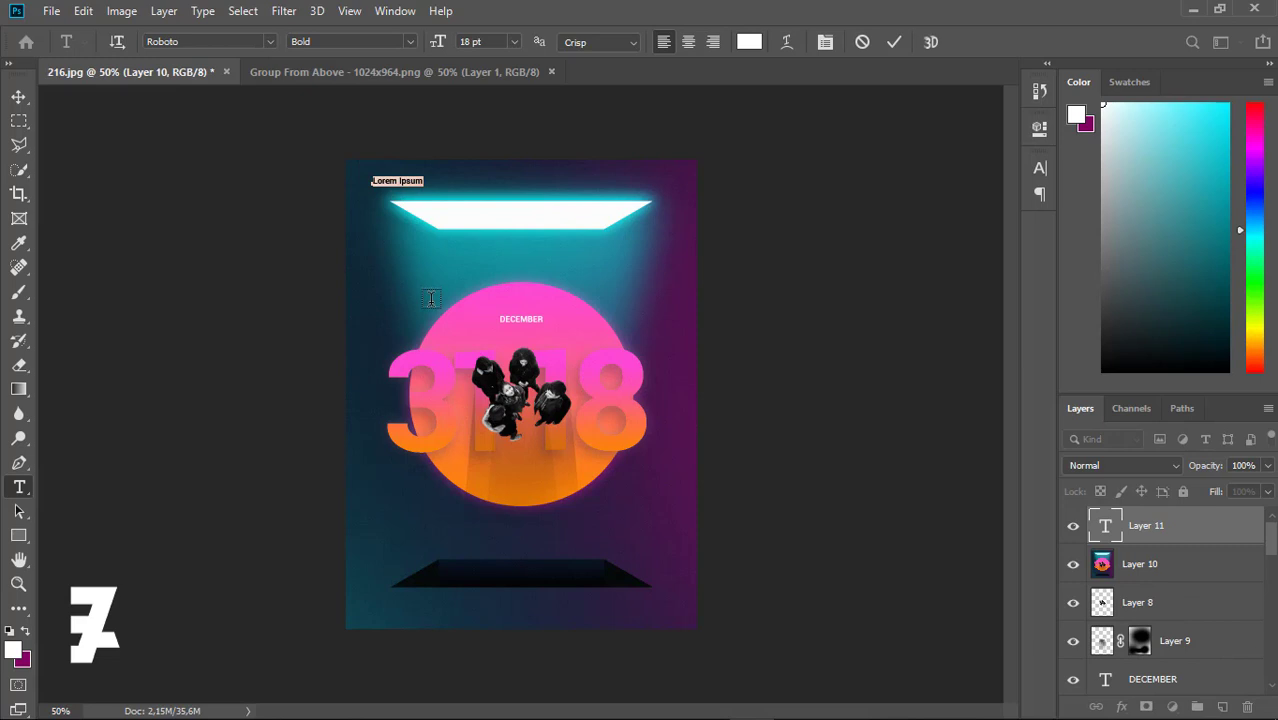
type("31 DECEMBER 18")
left_click(22, 100)
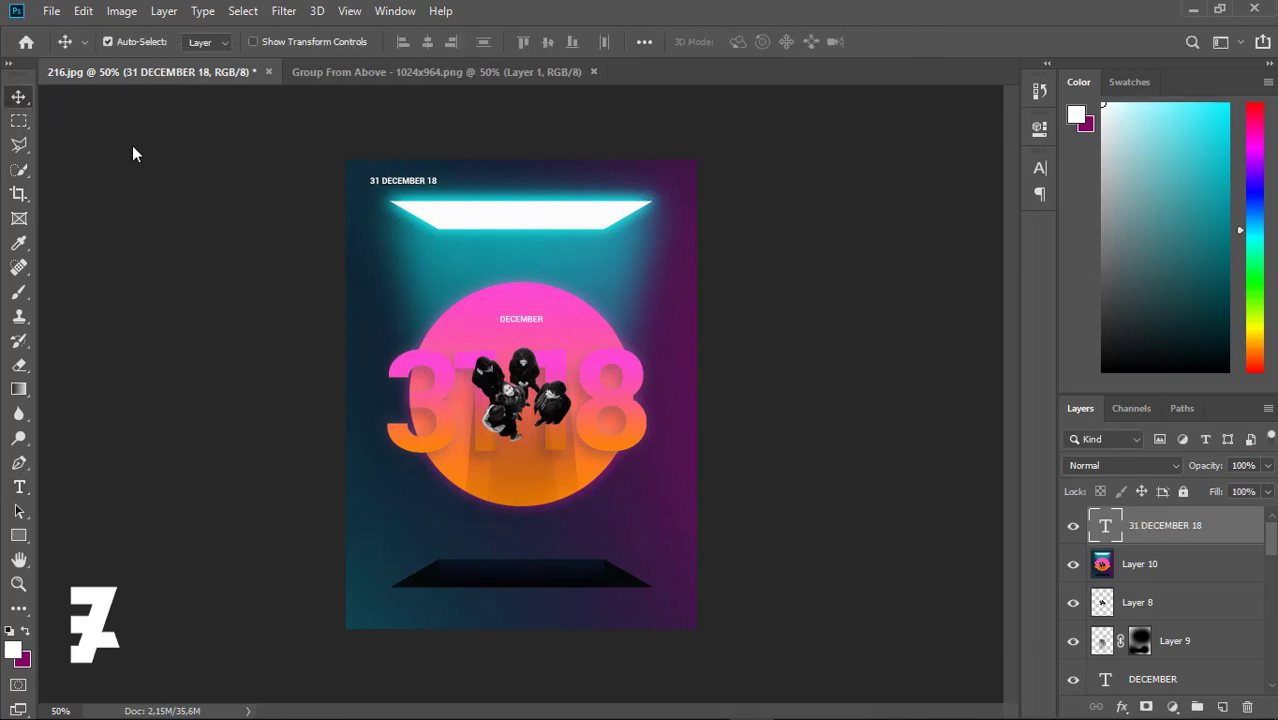
key("Up")
Resize the date caption to 16 pt
double_click(1095, 527)
left_click(514, 42)
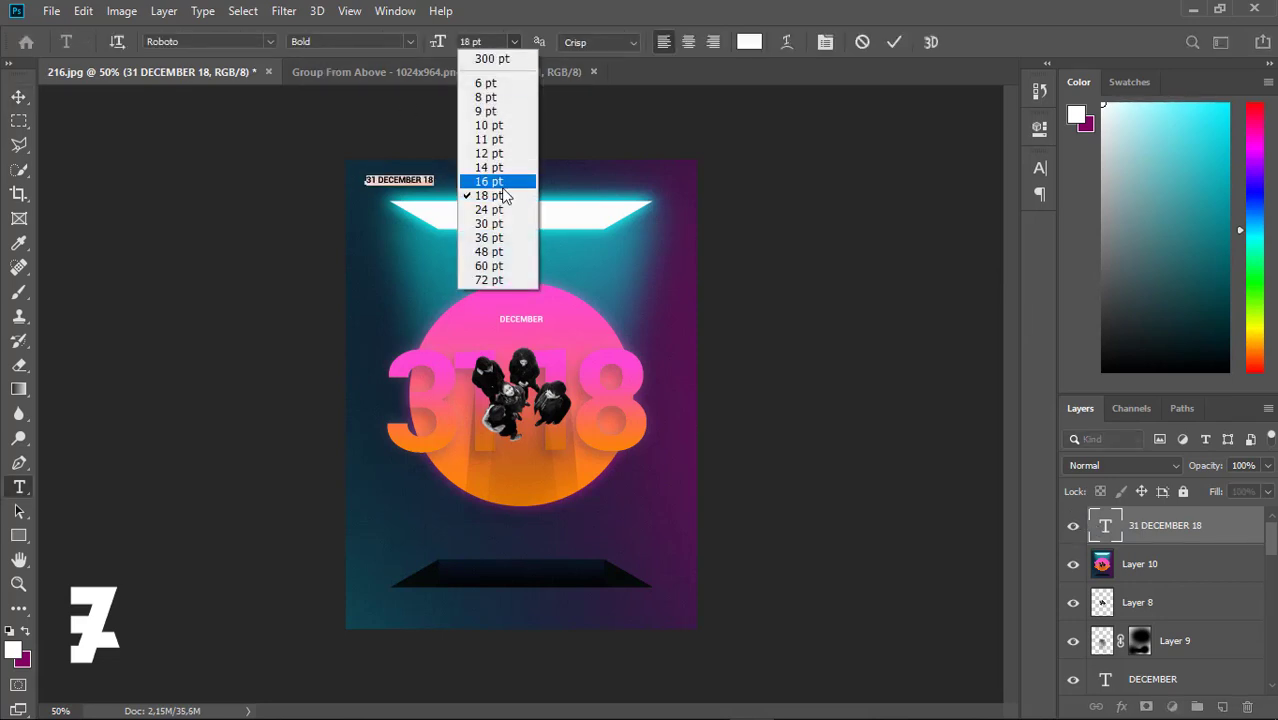
left_click(495, 196)
left_click(514, 42)
left_click(489, 181)
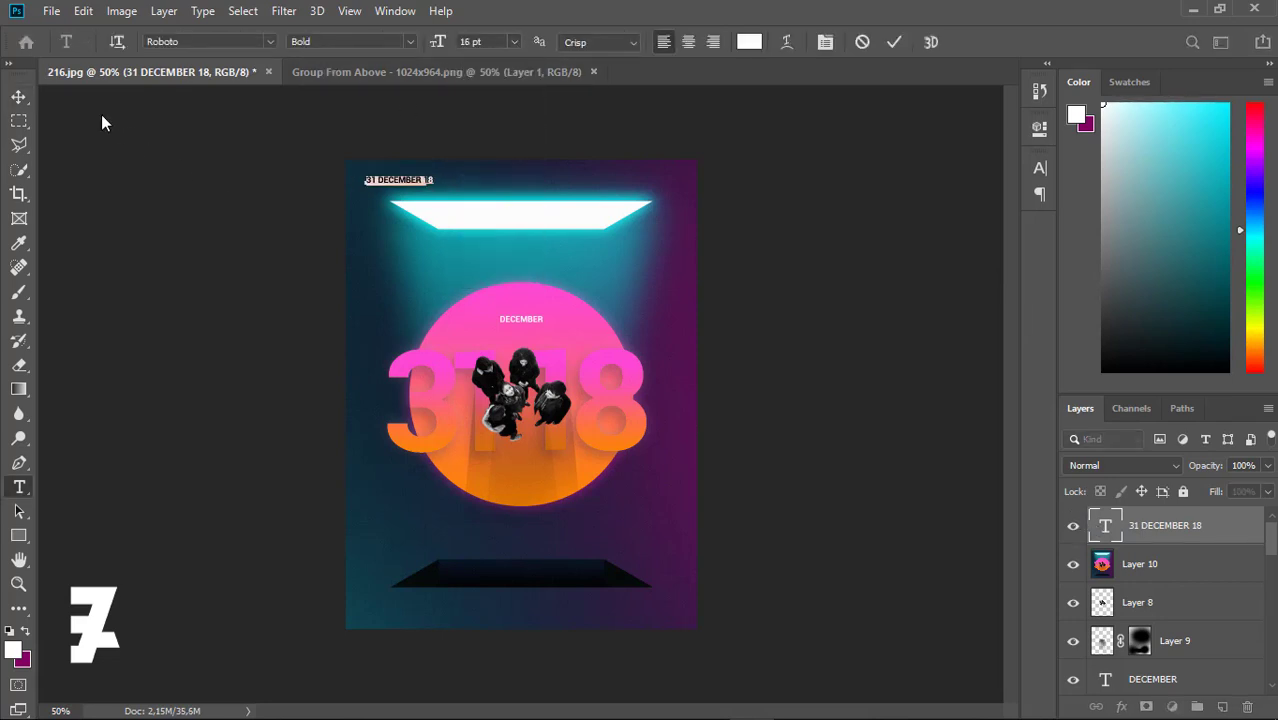
key("ctrl+Return")
key("v")
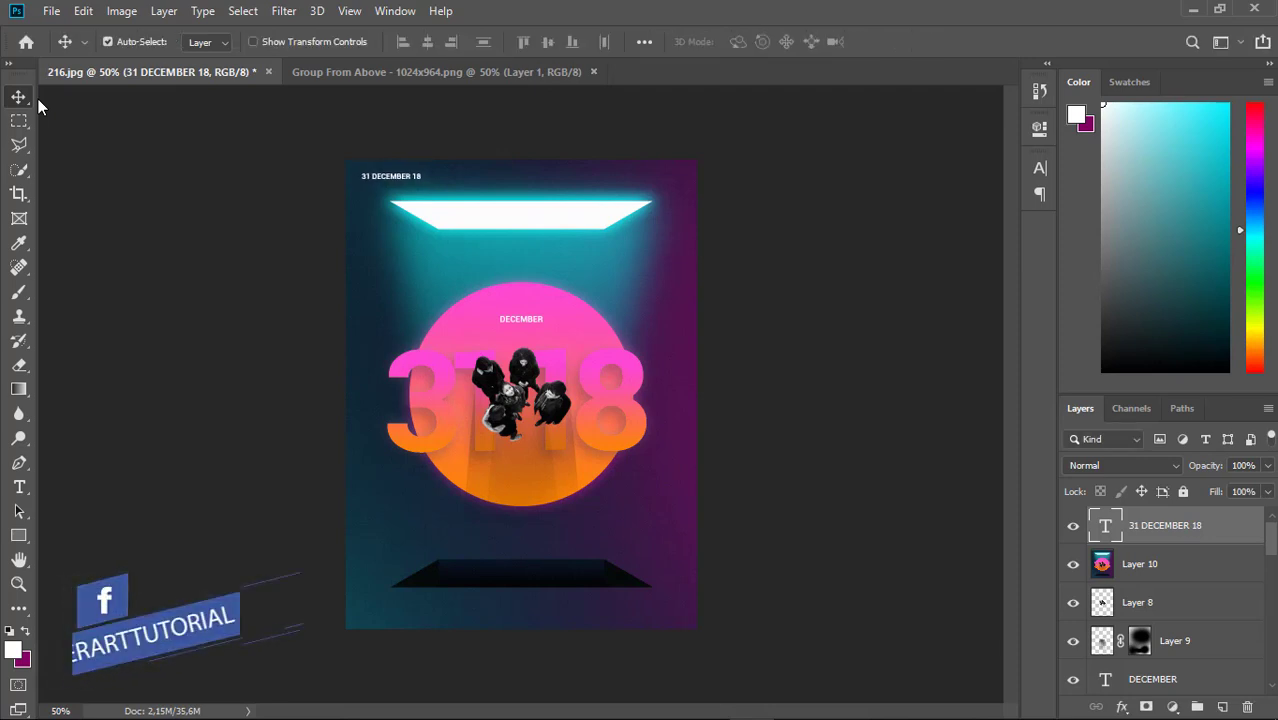
left_click(19, 487)
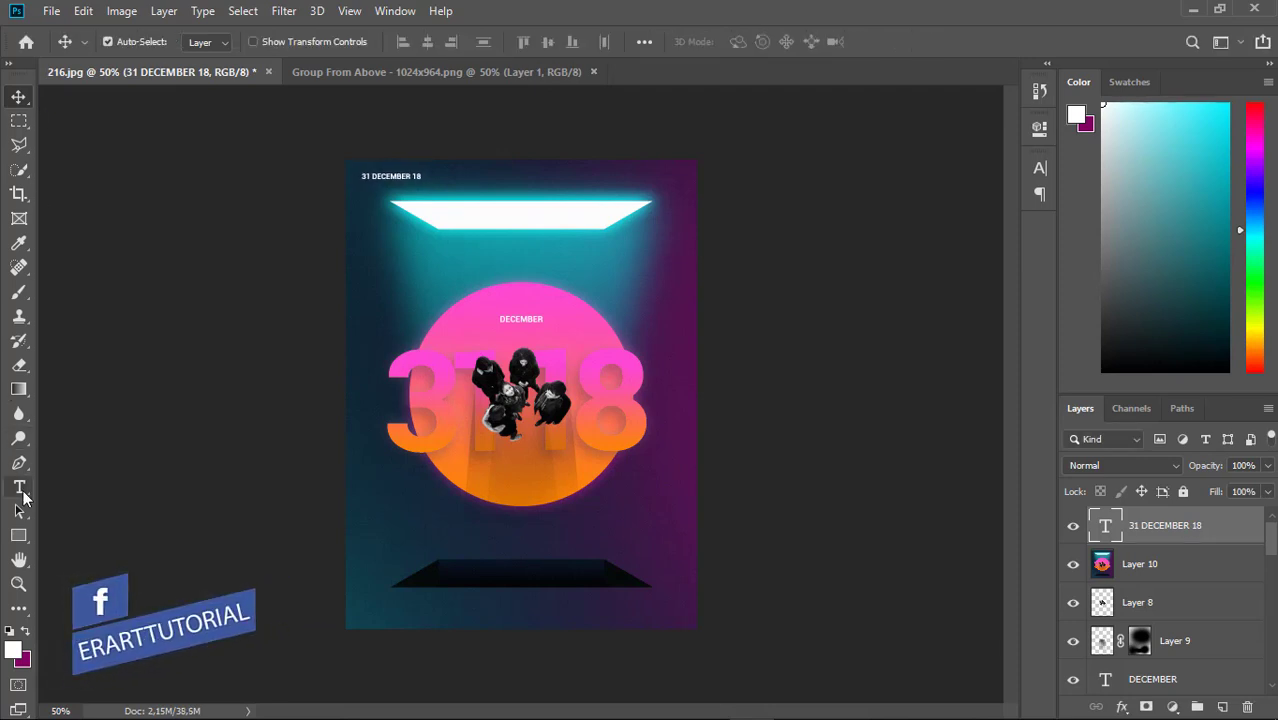
Add a 12 pt handle caption directly beneath the 31 DECEMBER 18 date
left_click(393, 258)
type("@ERART_ID")
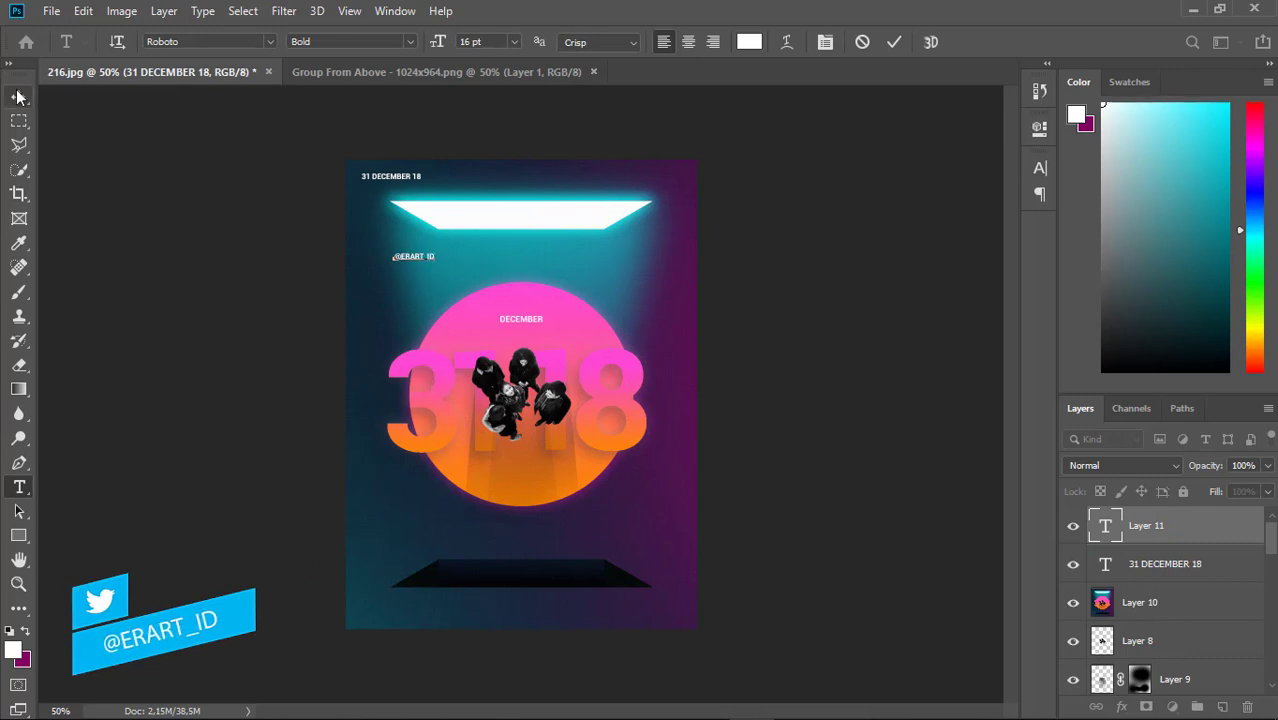
left_click(19, 96)
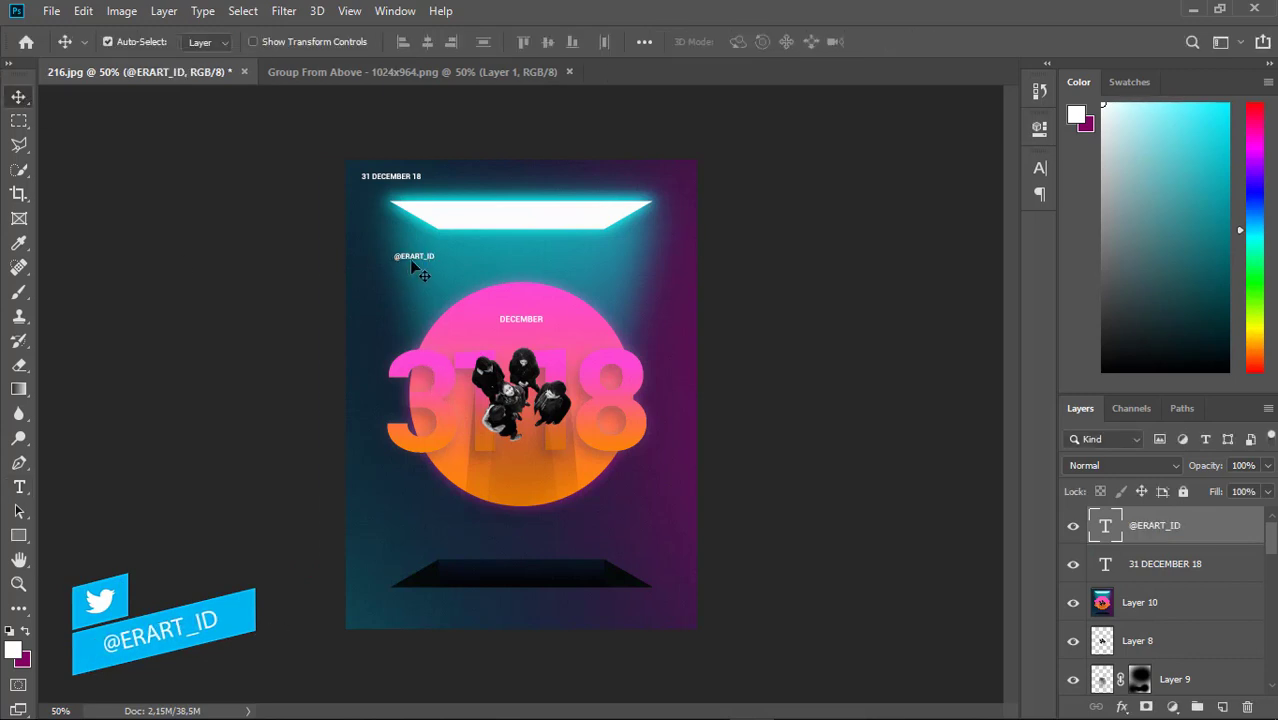
left_click_drag(411, 262, 378, 191)
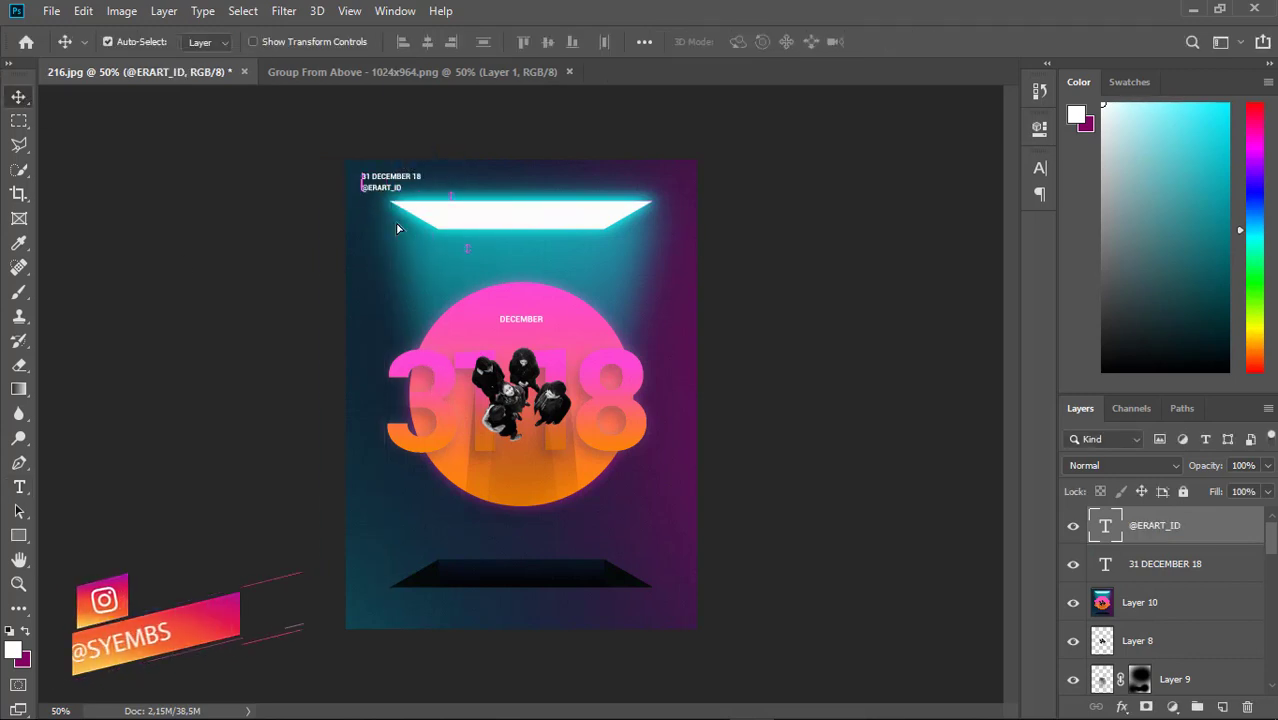
double_click(1105, 525)
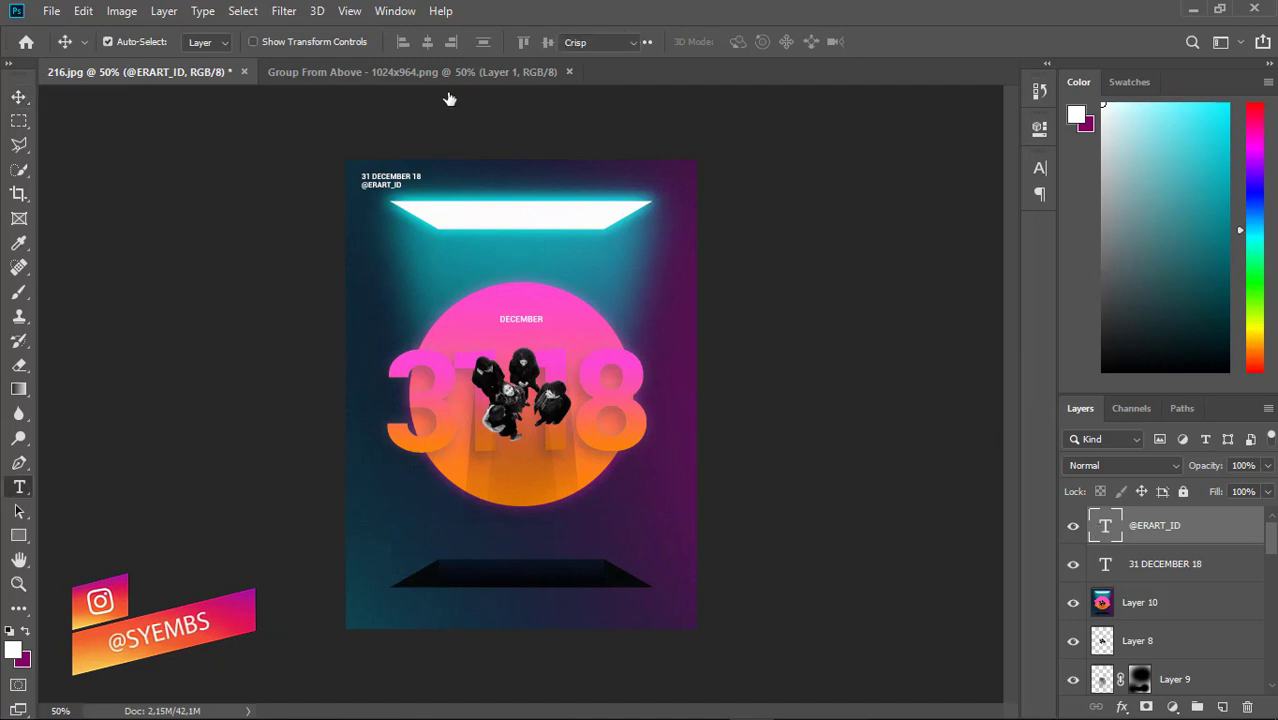
left_click(513, 42)
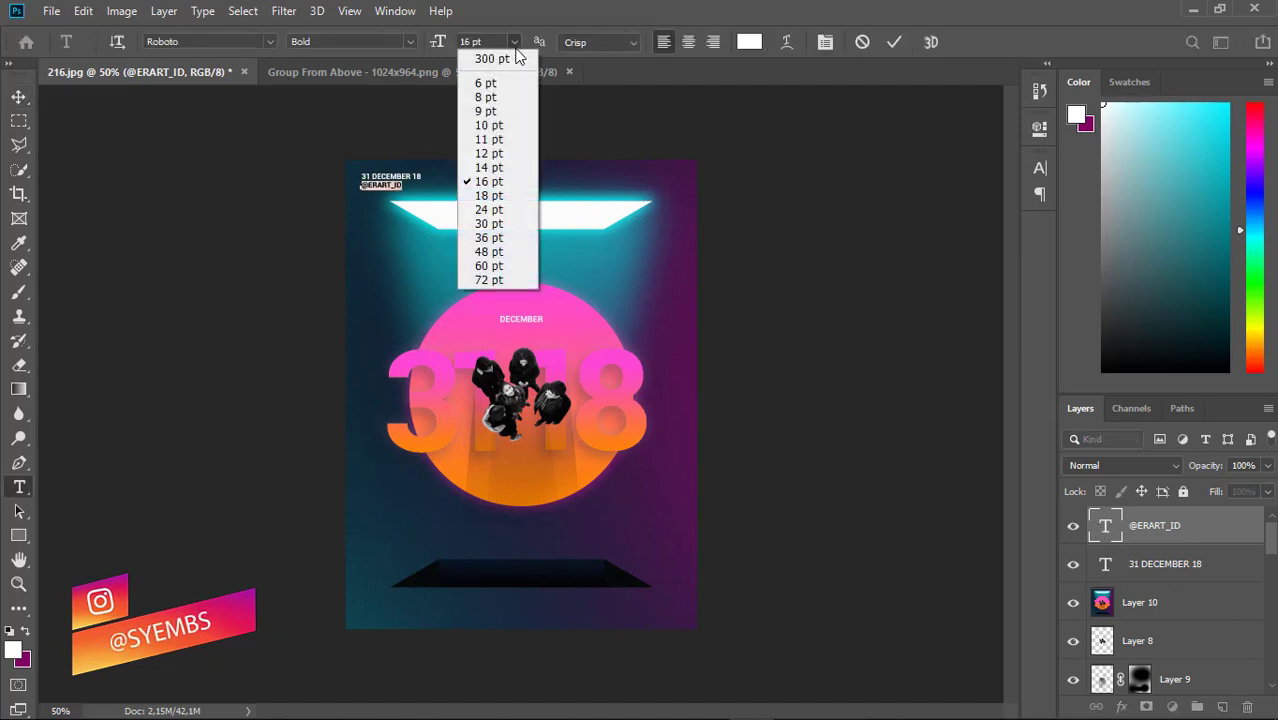
left_click(497, 152)
left_click(18, 97)
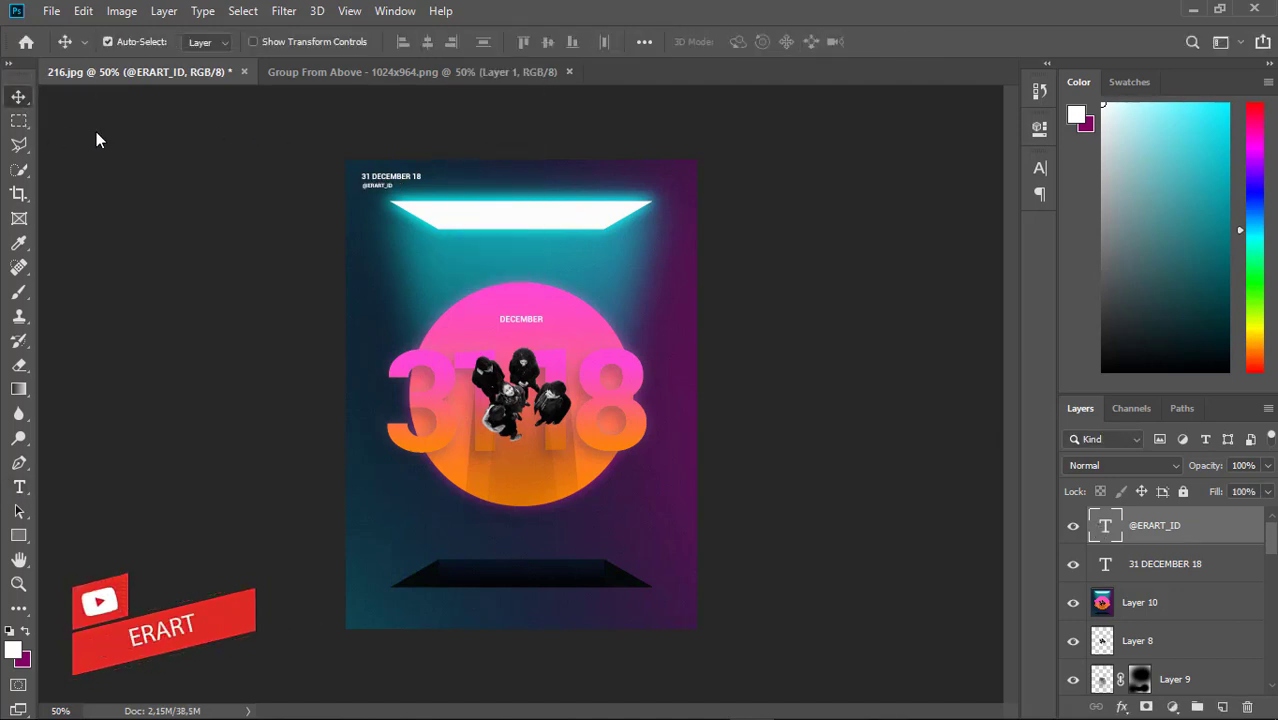
Add a 30 pt '013' text in the poster's top-right corner
left_click(19, 487)
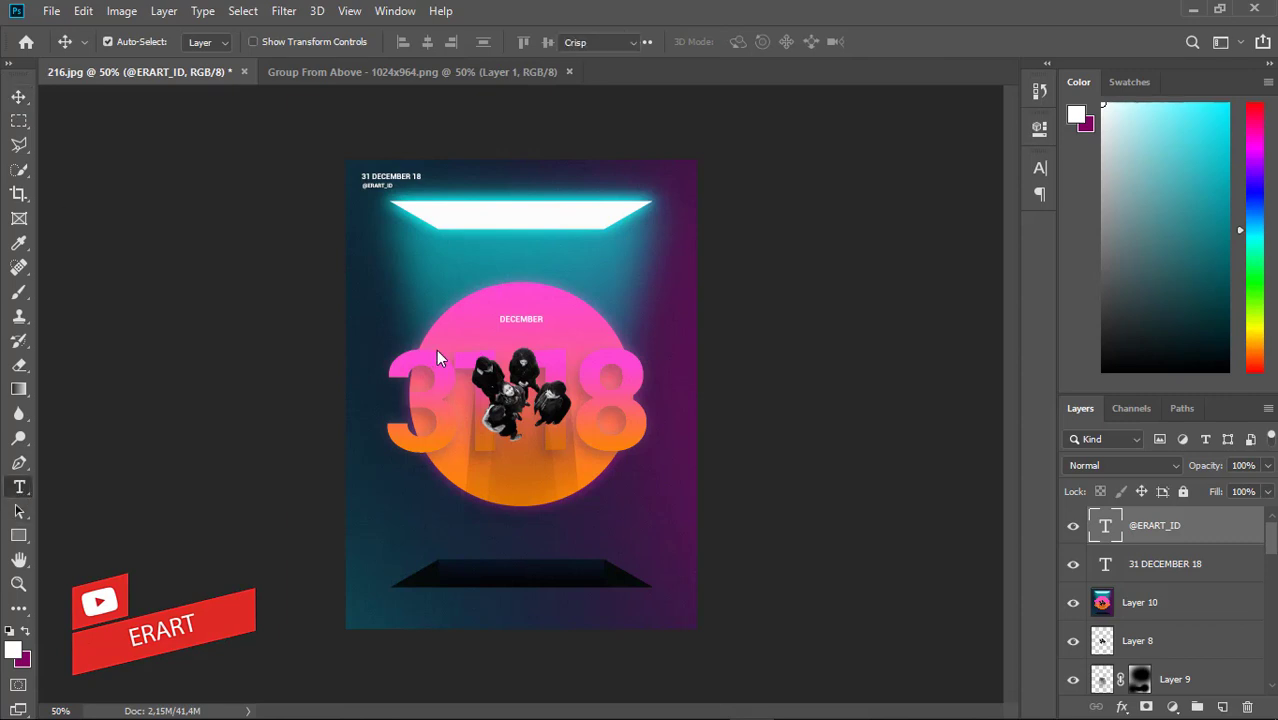
left_click(384, 282)
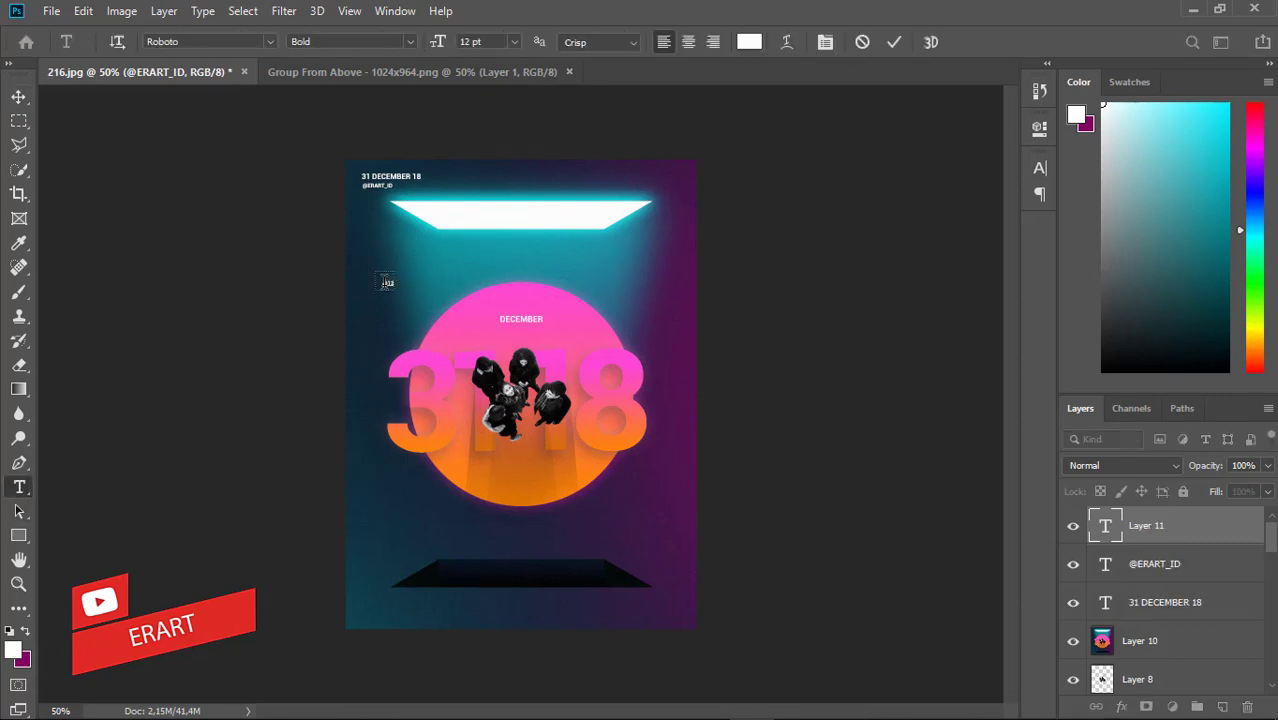
left_click(513, 42)
left_click(509, 226)
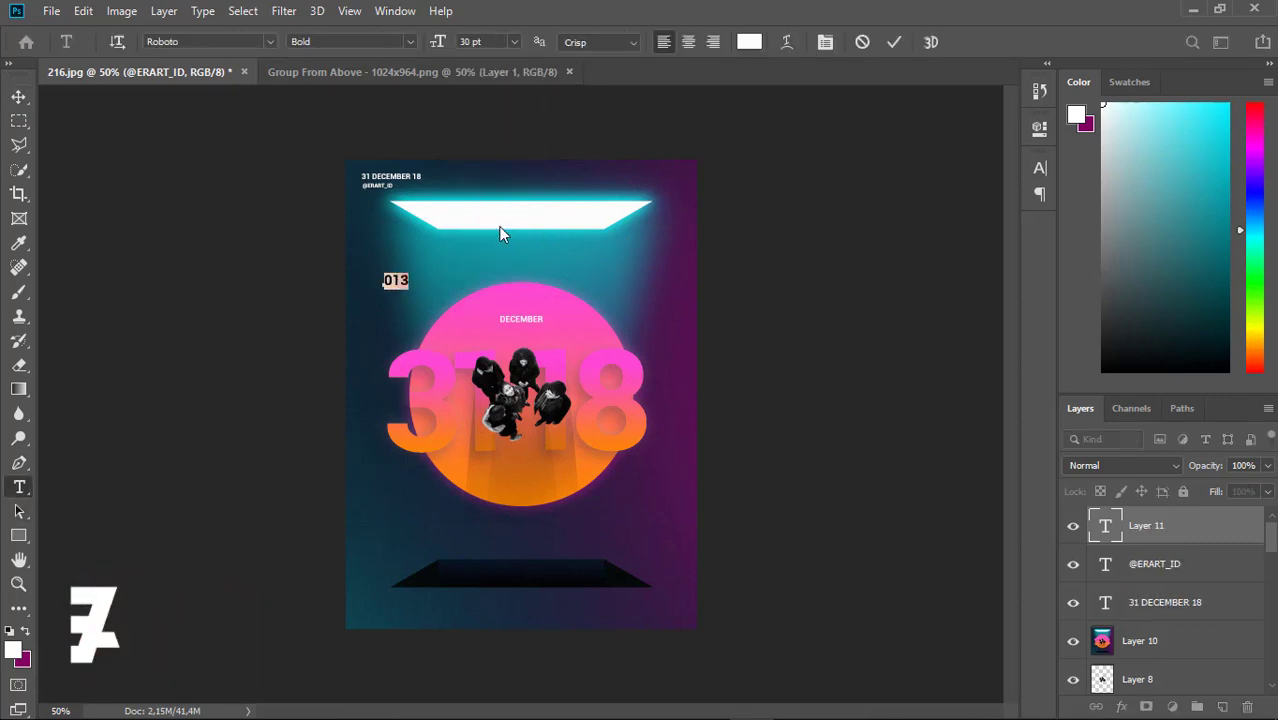
left_click(18, 97)
left_click_drag(390, 280, 667, 187)
Type a 12 pt 'DECEMBER 31 2018' caption near the bottom of the poster
left_click(18, 487)
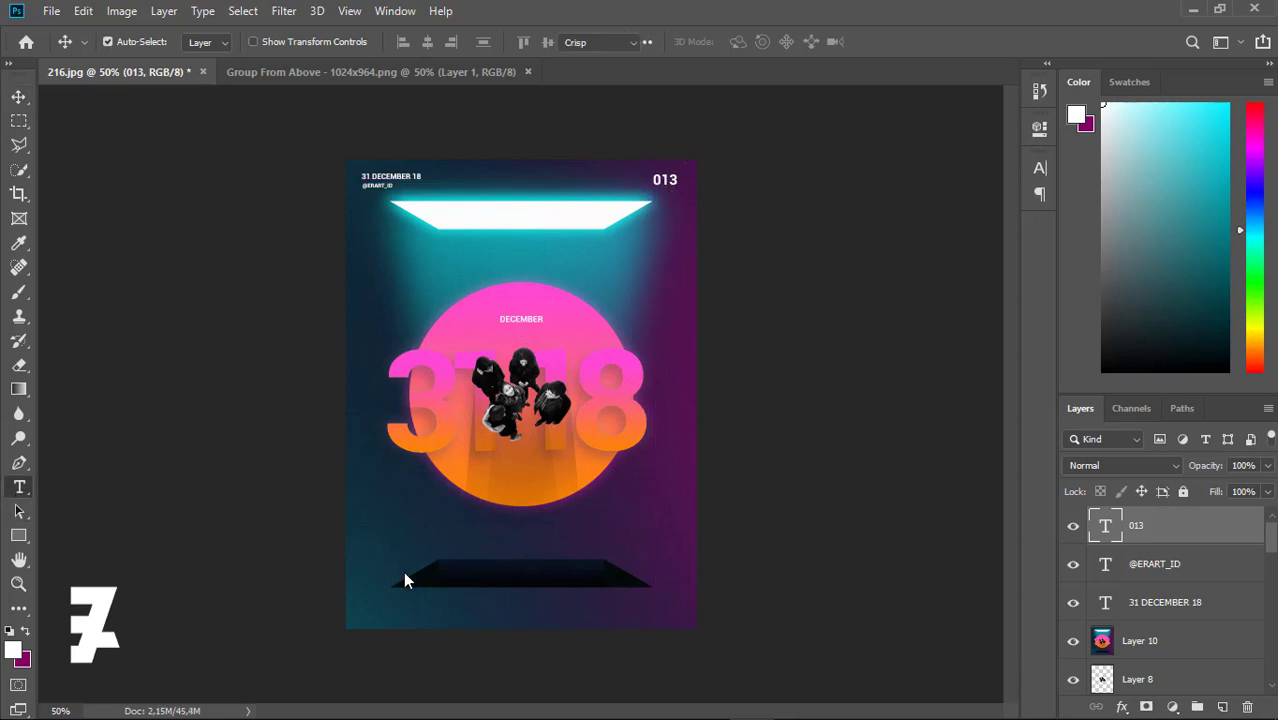
left_click(398, 530)
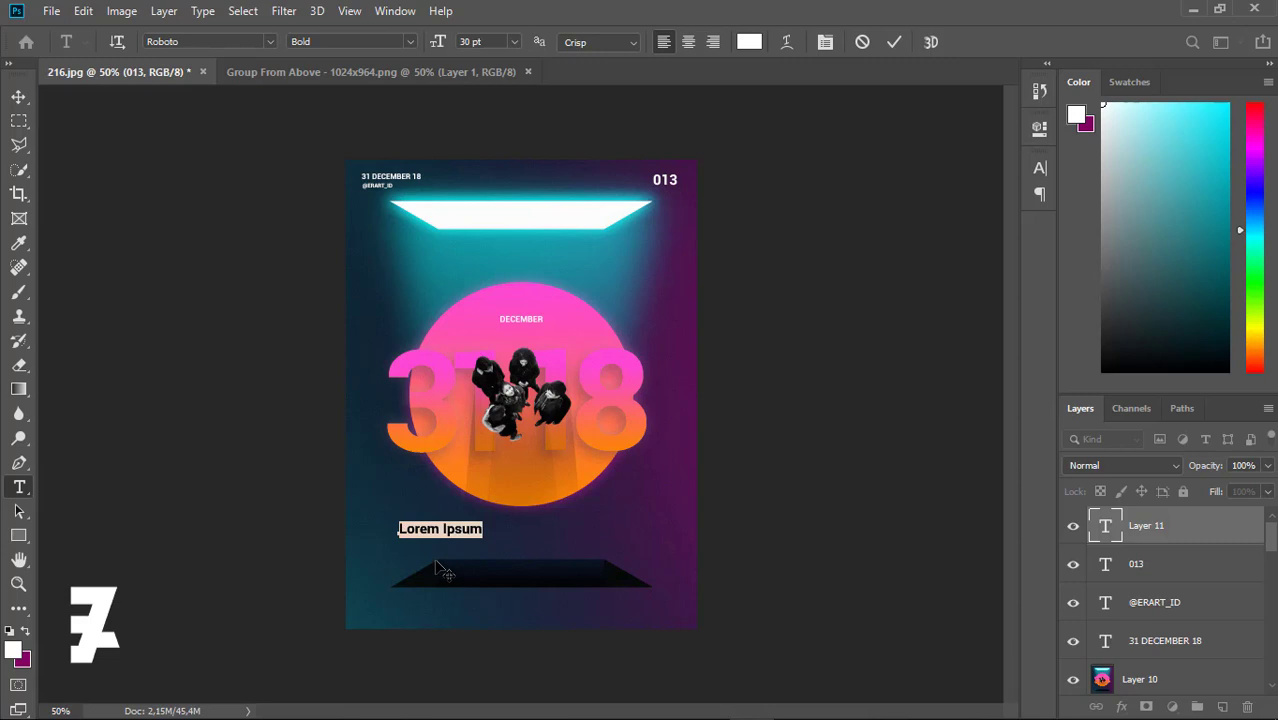
type("31 D")
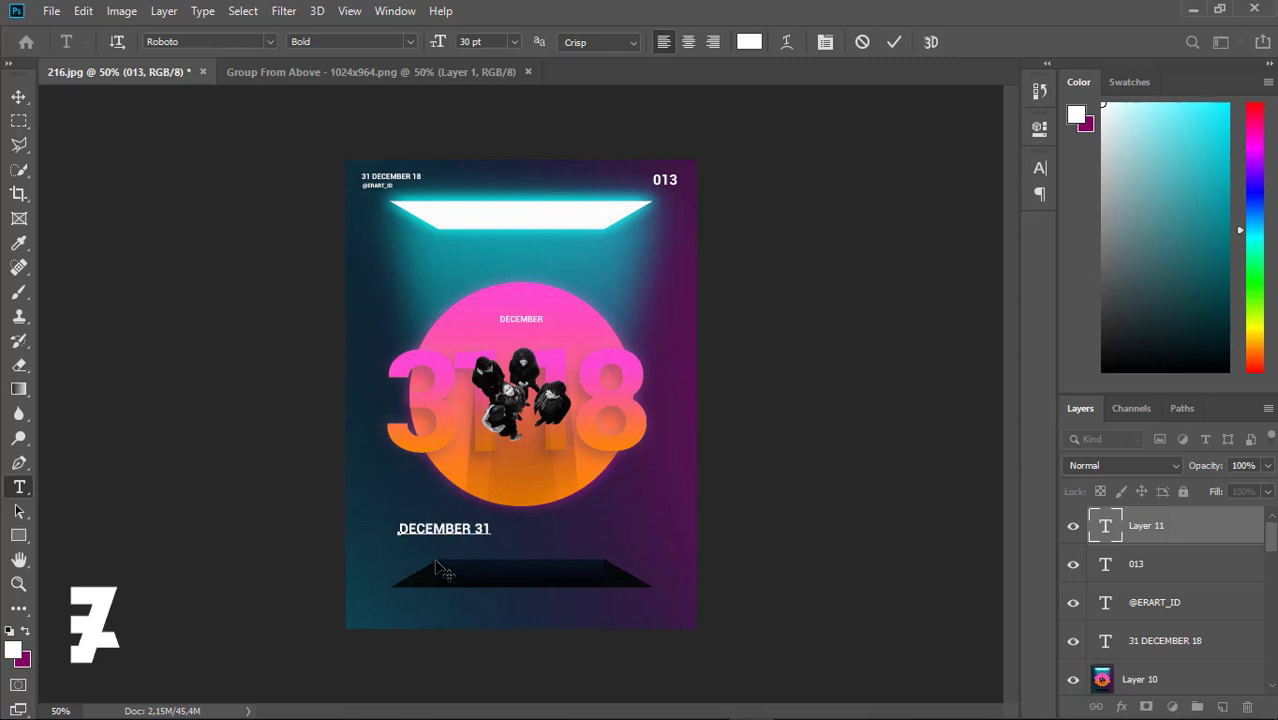
type("8")
key("ctrl+a")
left_click(514, 42)
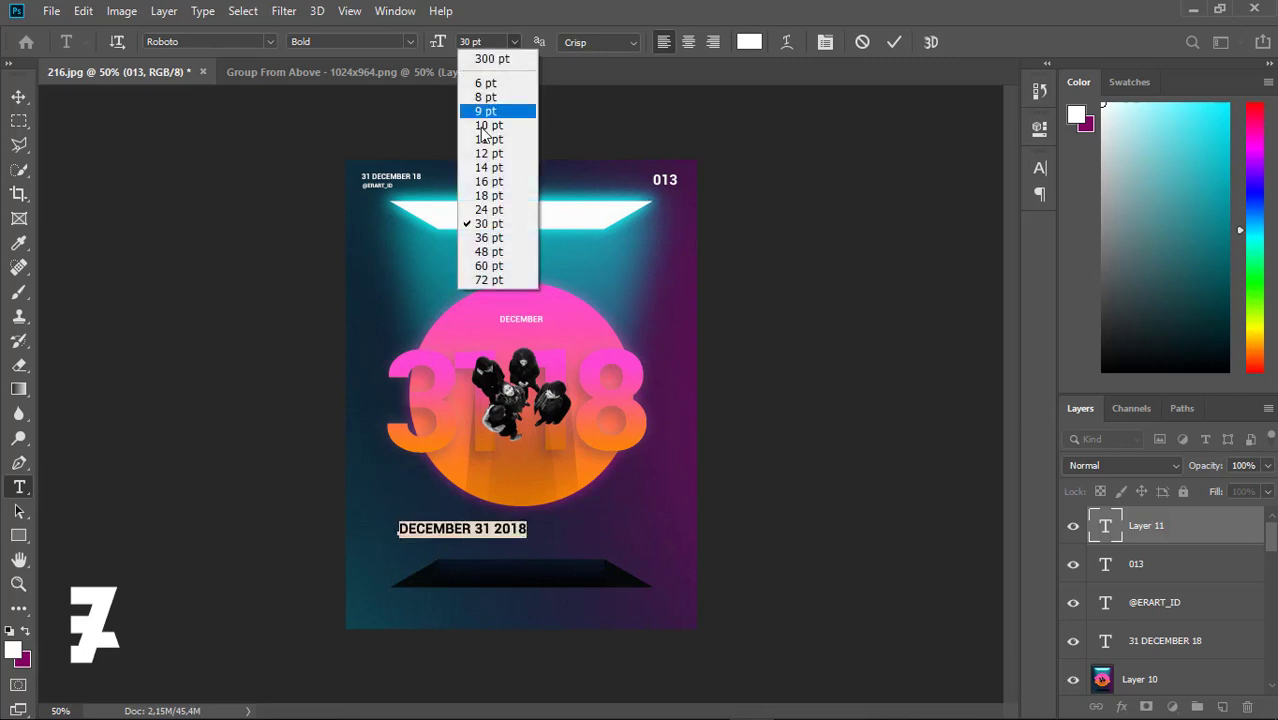
left_click(473, 155)
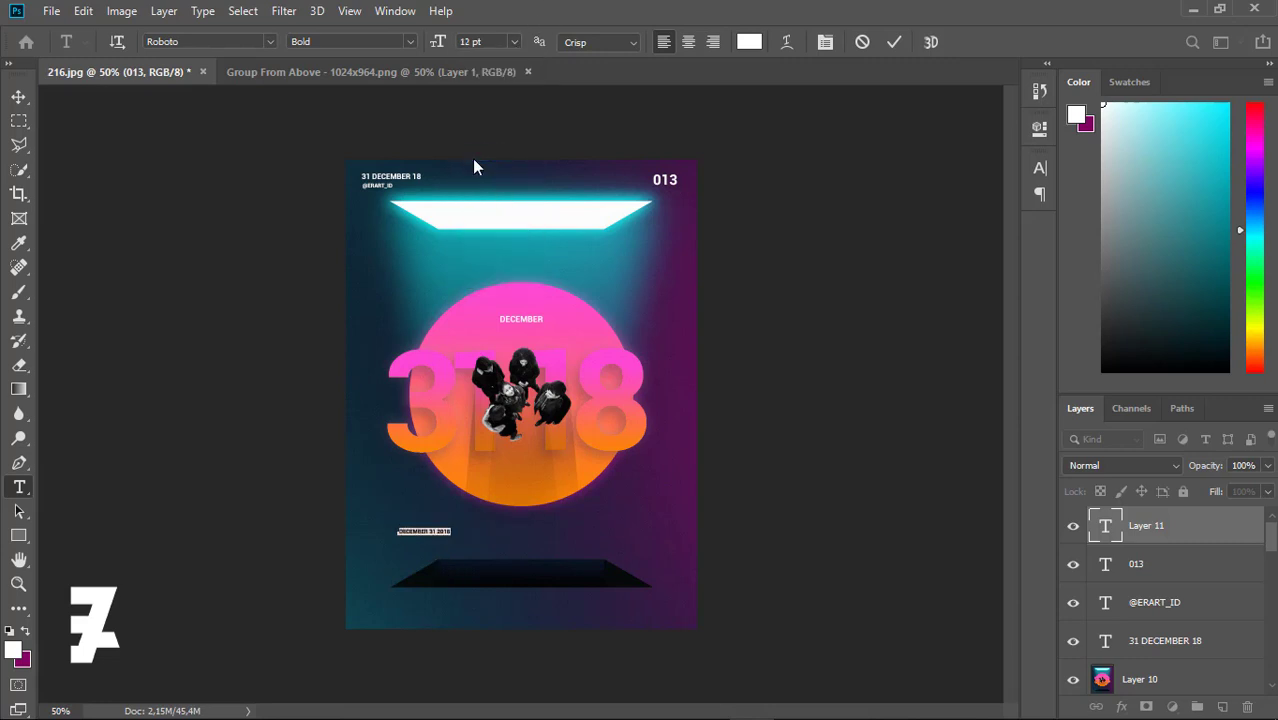
left_click(18, 97)
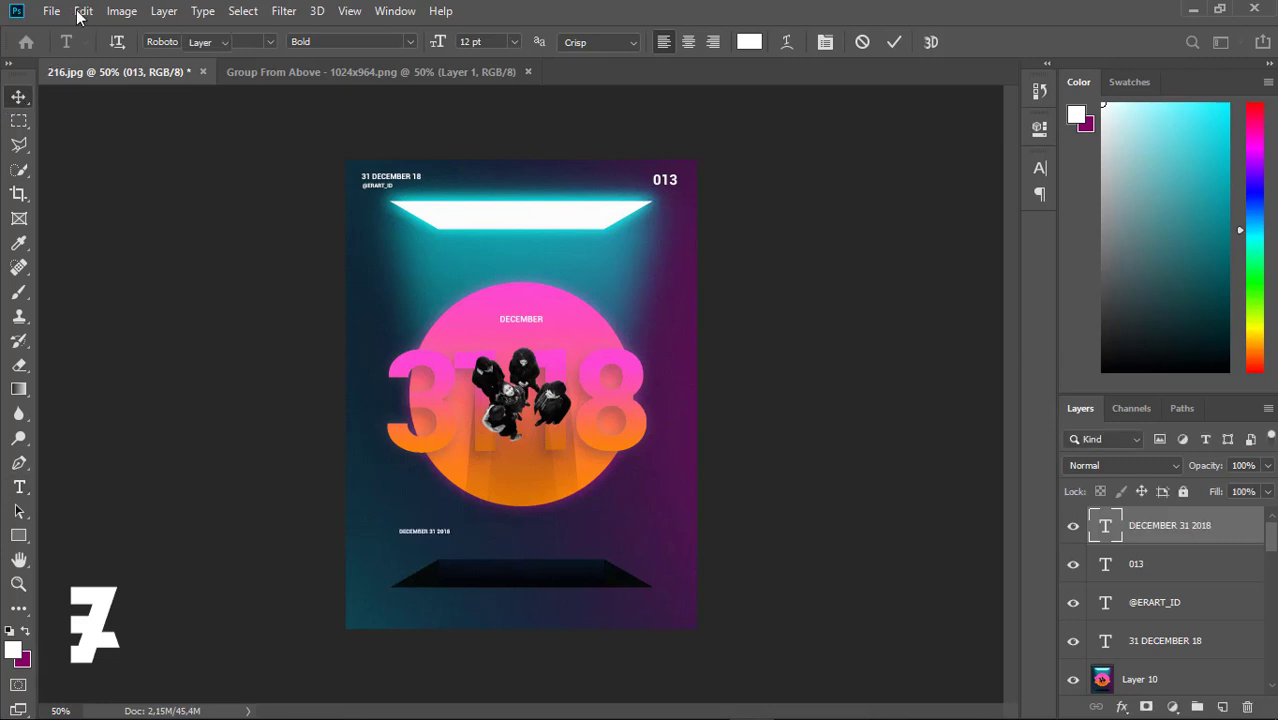
Rotate the caption -90° and centre it vertically along the poster's left edge
left_click(83, 11)
left_click(380, 483)
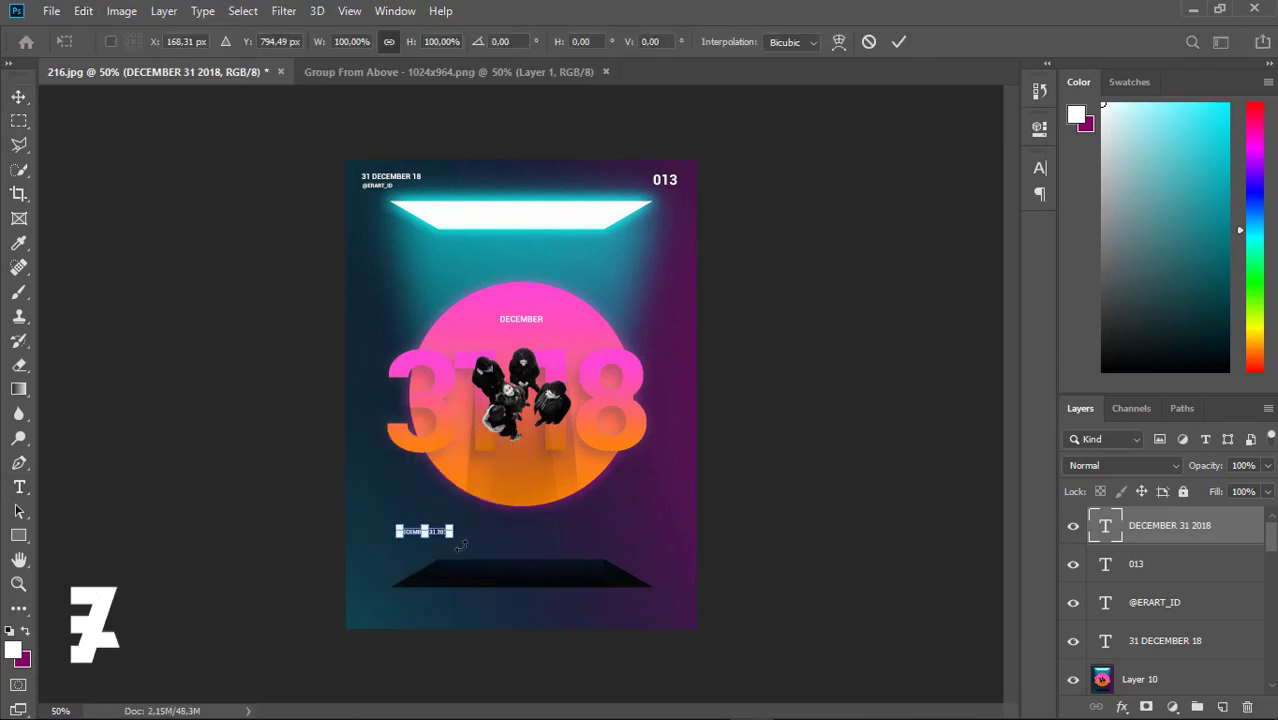
left_click_drag(452, 548, 438, 500)
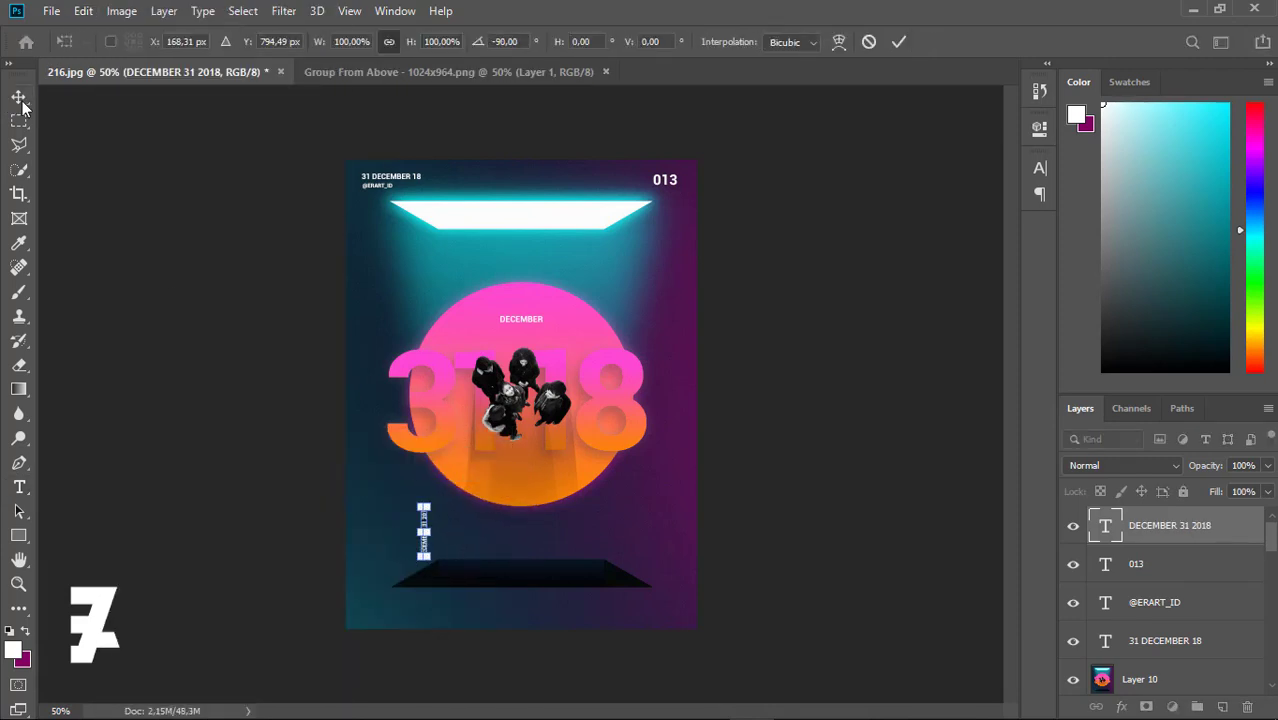
key("Return")
left_click_drag(408, 500, 395, 442)
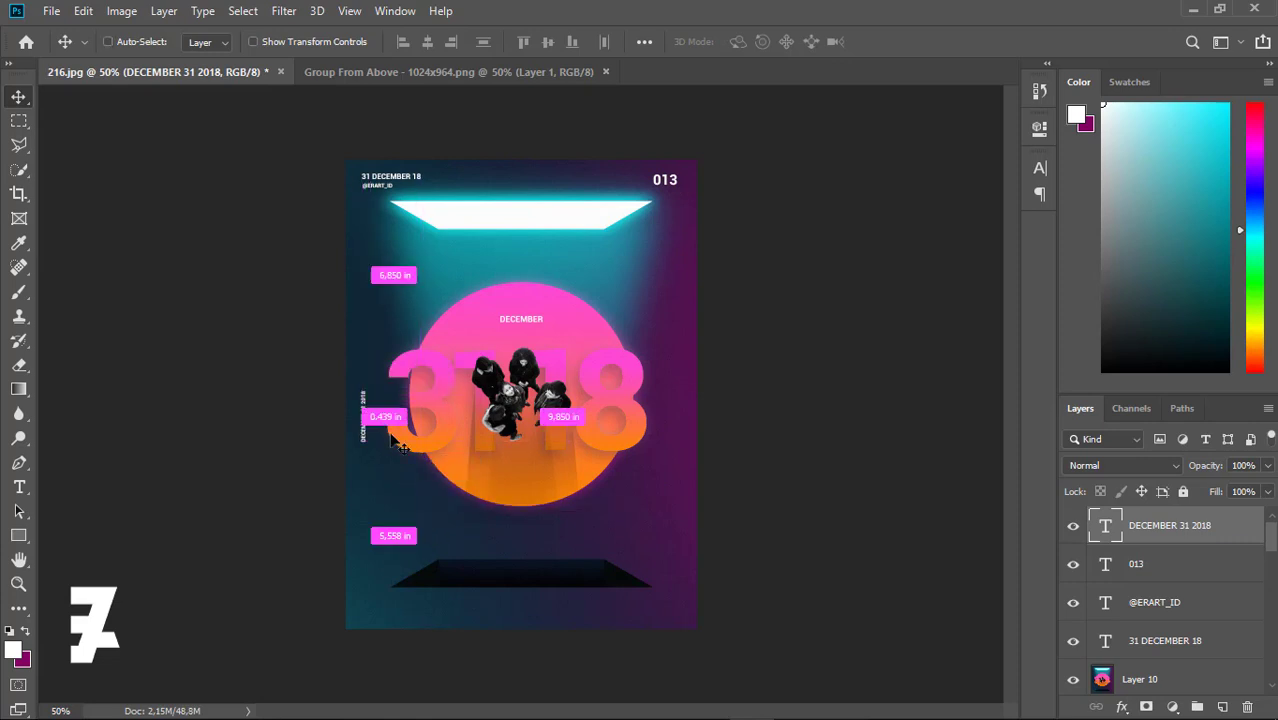
key("ctrl+a")
left_click(547, 42)
key("ctrl+d")
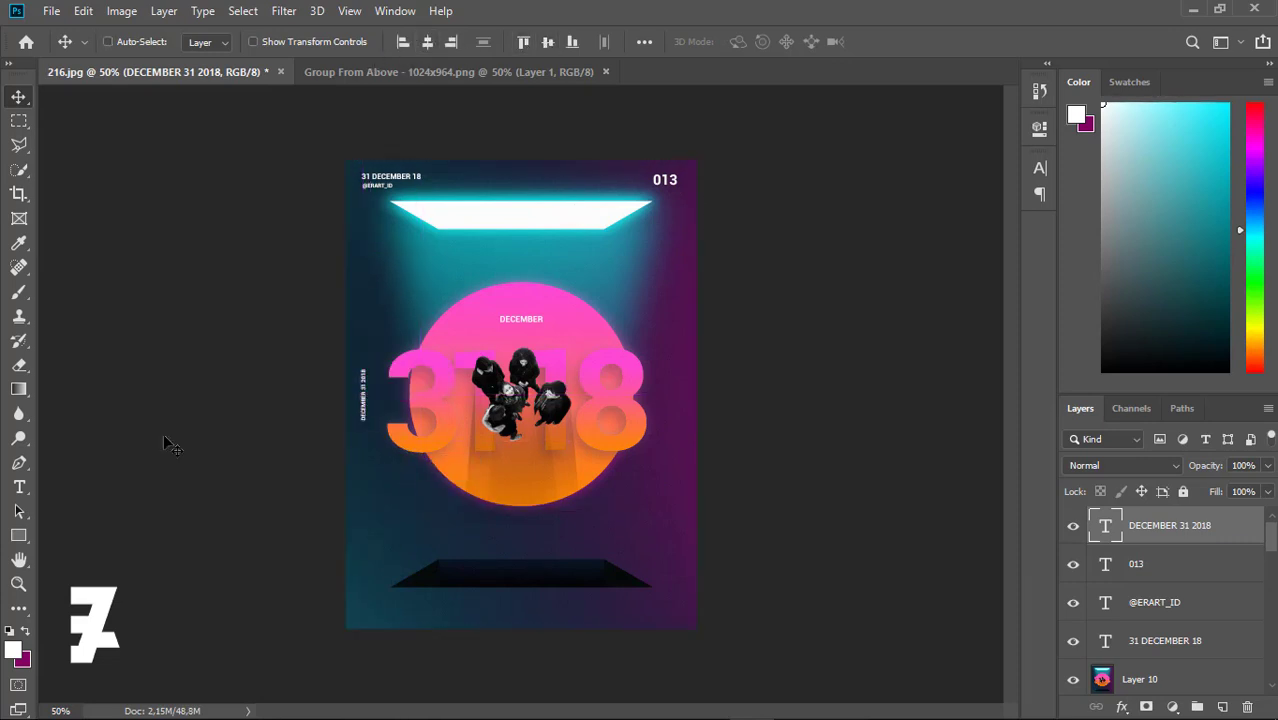
left_click(19, 487)
Type the caption 'MAKE A POSTER EVERY DAY' and rotate it 90° to vertical
left_click(426, 567)
type("@MAKE A POSTER EVERY DAY")
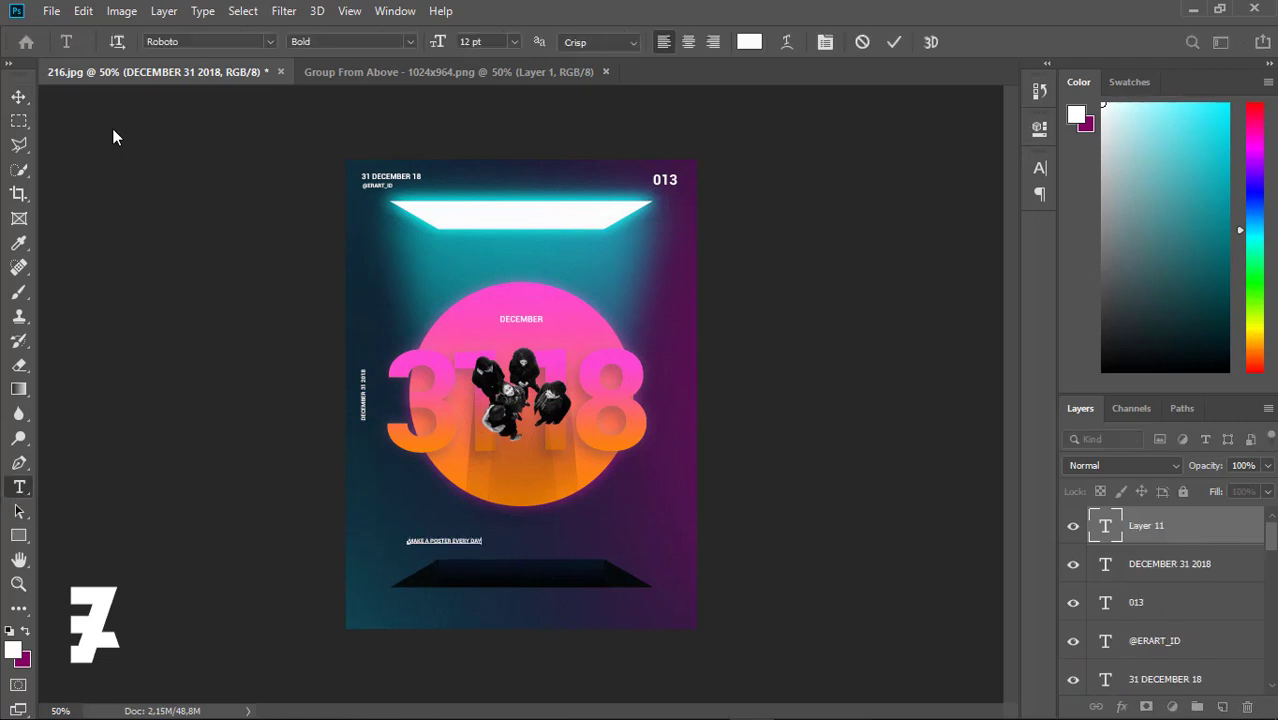
left_click(19, 96)
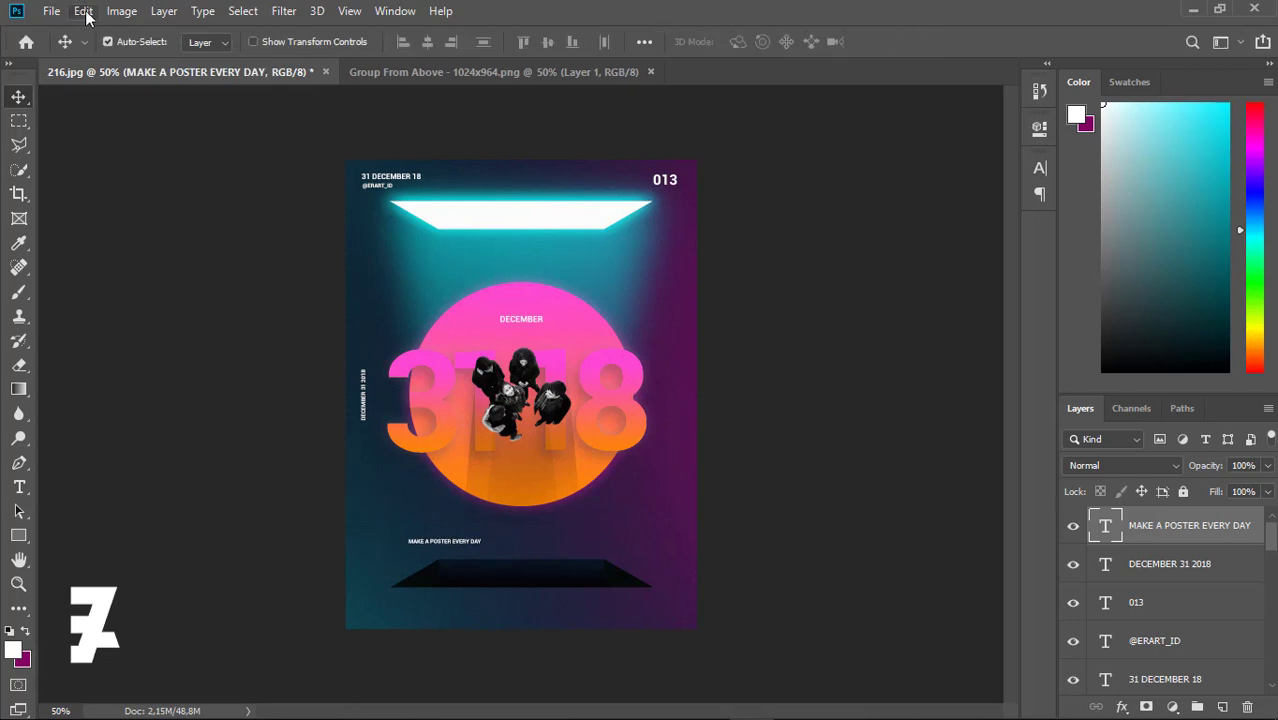
left_click(83, 10)
left_click(358, 475)
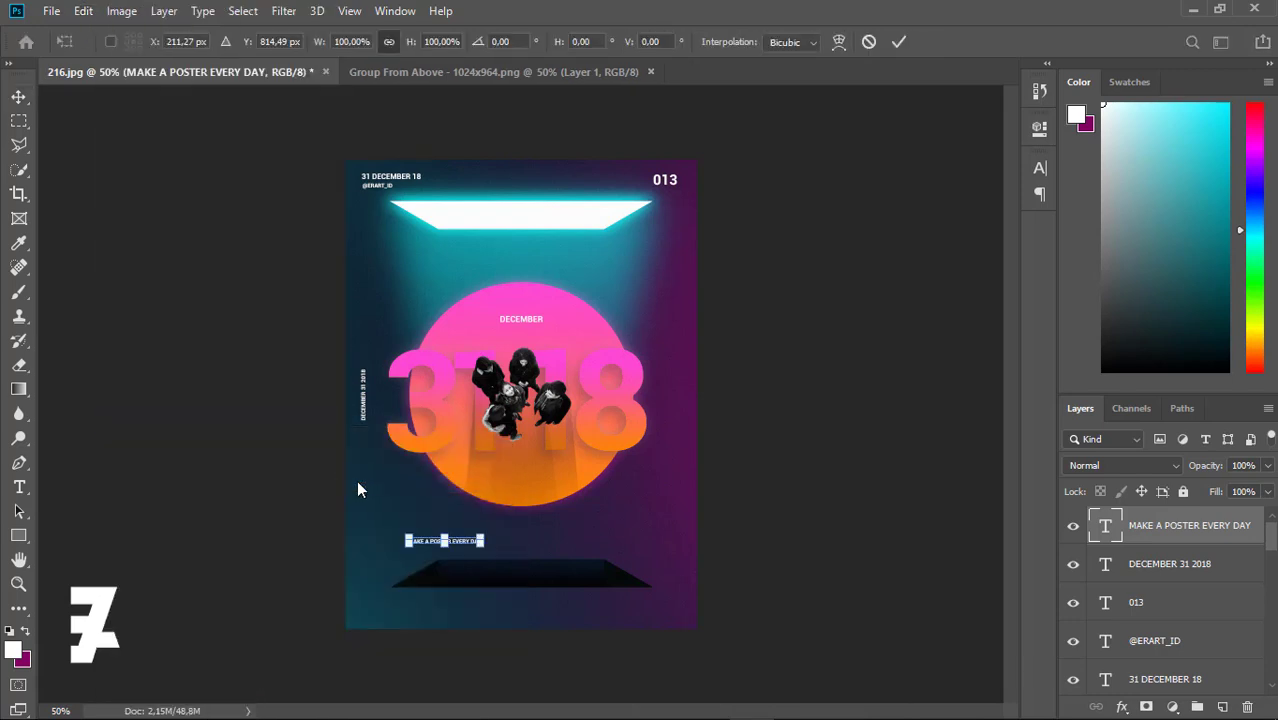
left_click_drag(485, 565, 420, 582)
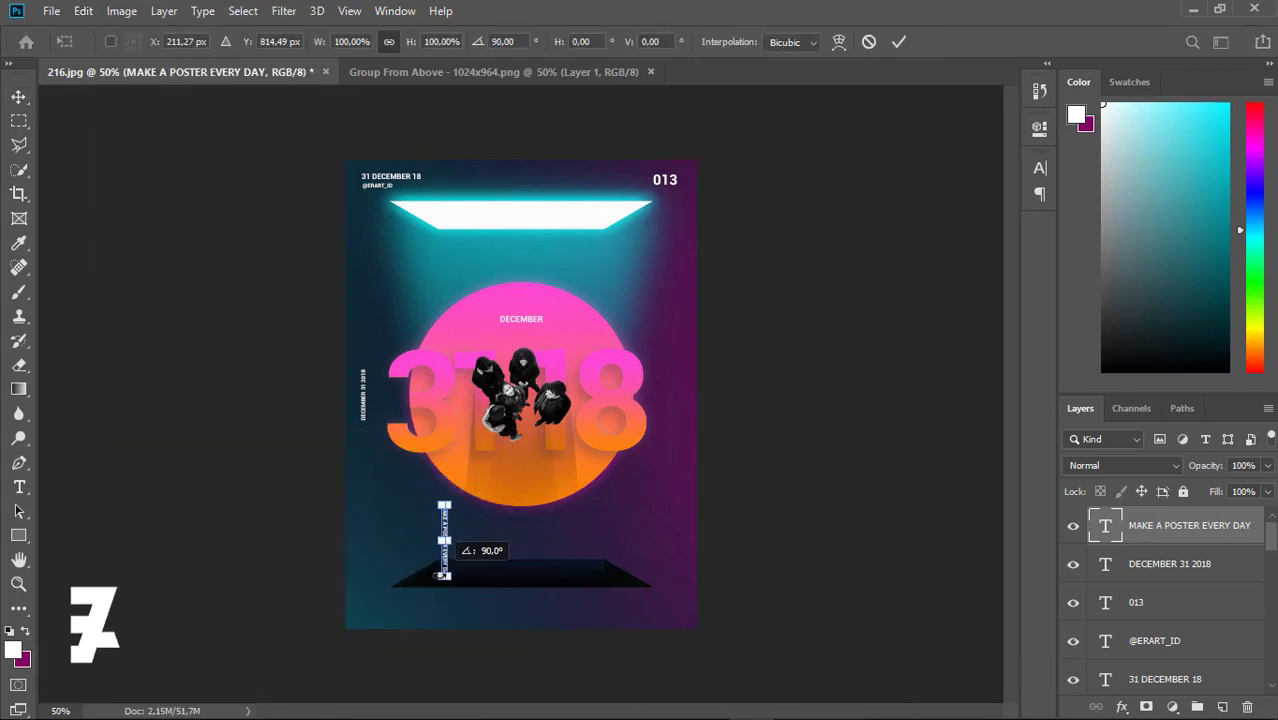
key("Return")
Move the vertical caption to the right edge and centre it vertically on the canvas
left_click_drag(452, 540, 686, 405)
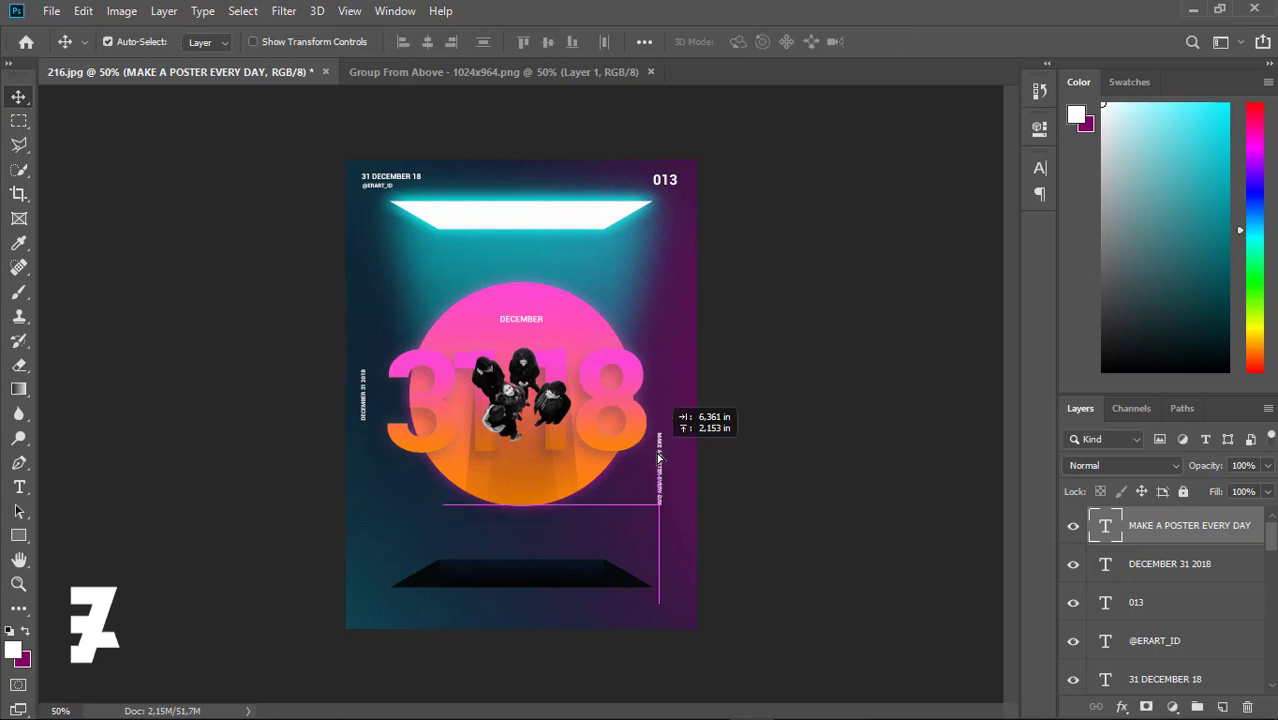
key("ctrl+a")
left_click(547, 41)
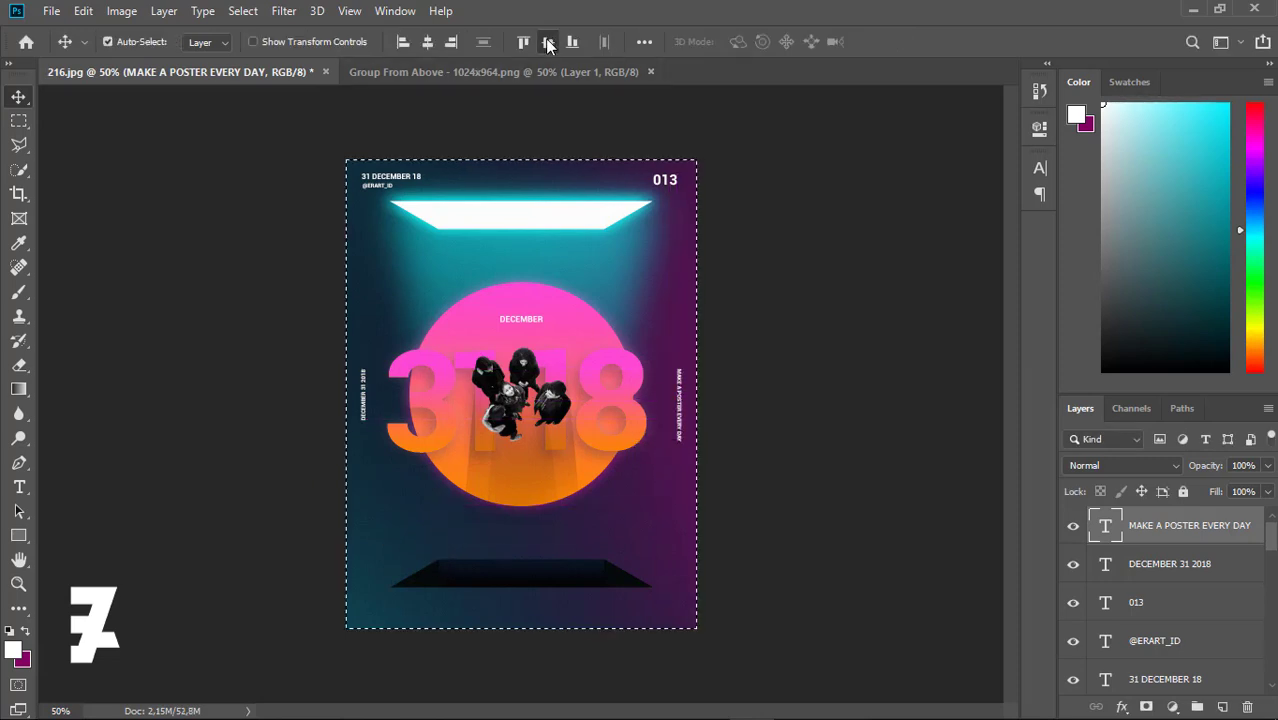
key("ctrl+d")
Type the author credit line below the circle at 14 pt
left_click(18, 488)
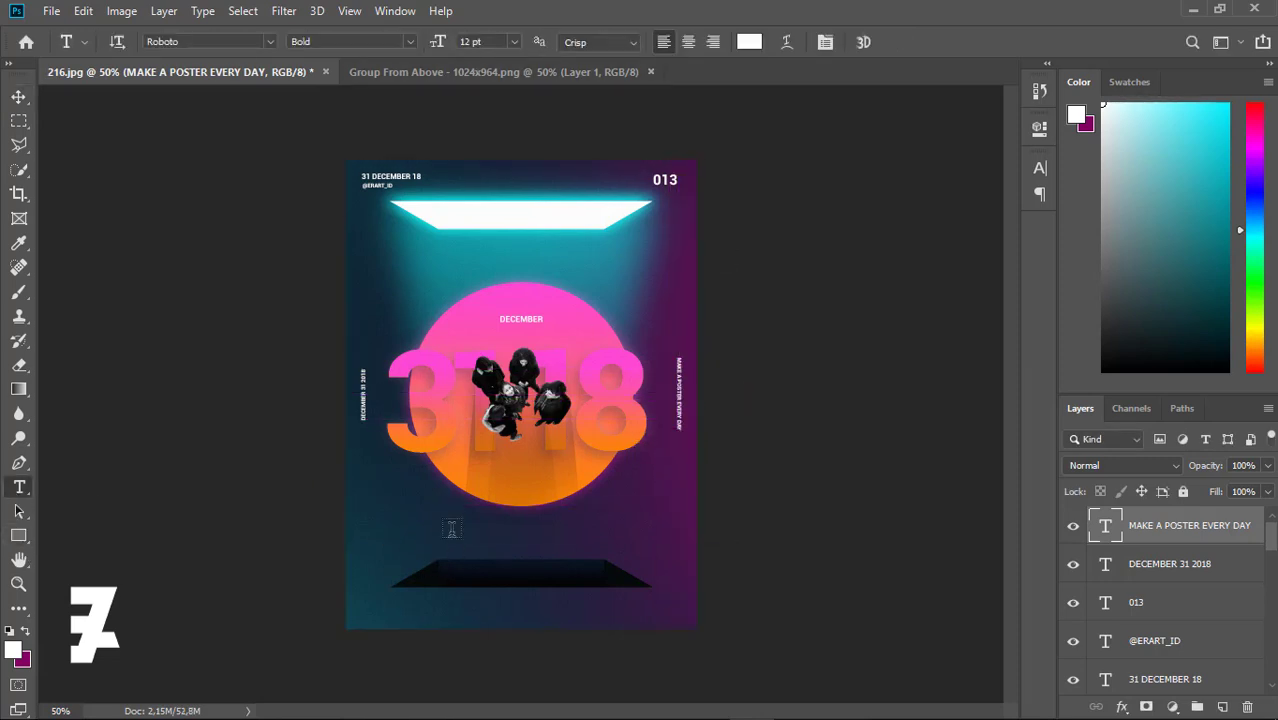
left_click(450, 532)
type("BY HASYEMI BACHRET SAPARDAN")
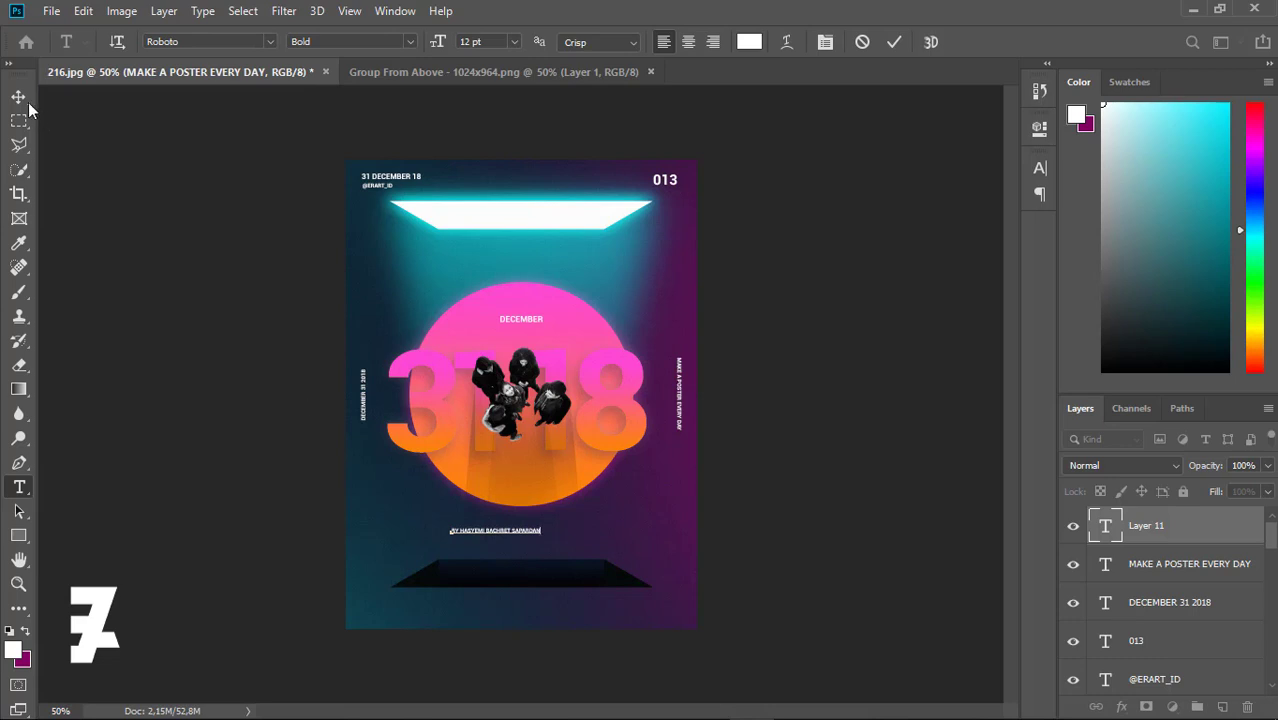
left_click(514, 41)
left_click(497, 178)
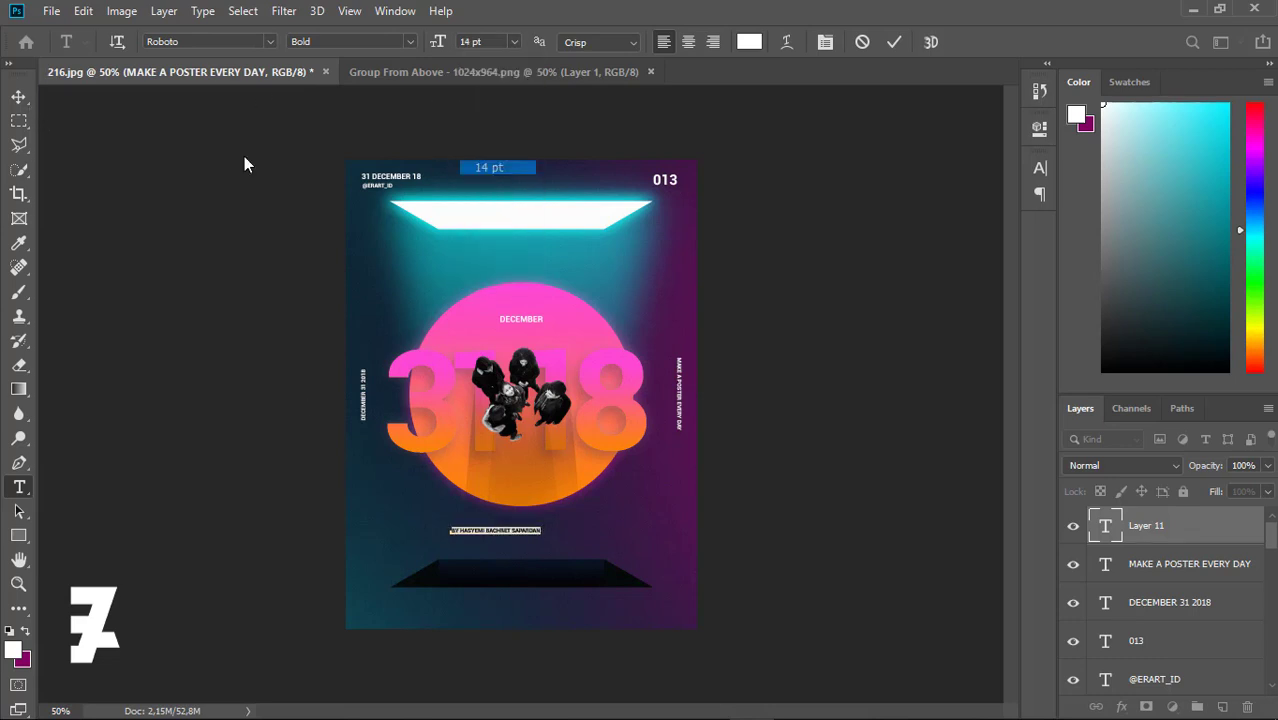
left_click(18, 96)
Move the credit line to the bottom edge and centre it horizontally on the canvas
left_click_drag(467, 421, 485, 443)
key("ctrl+z")
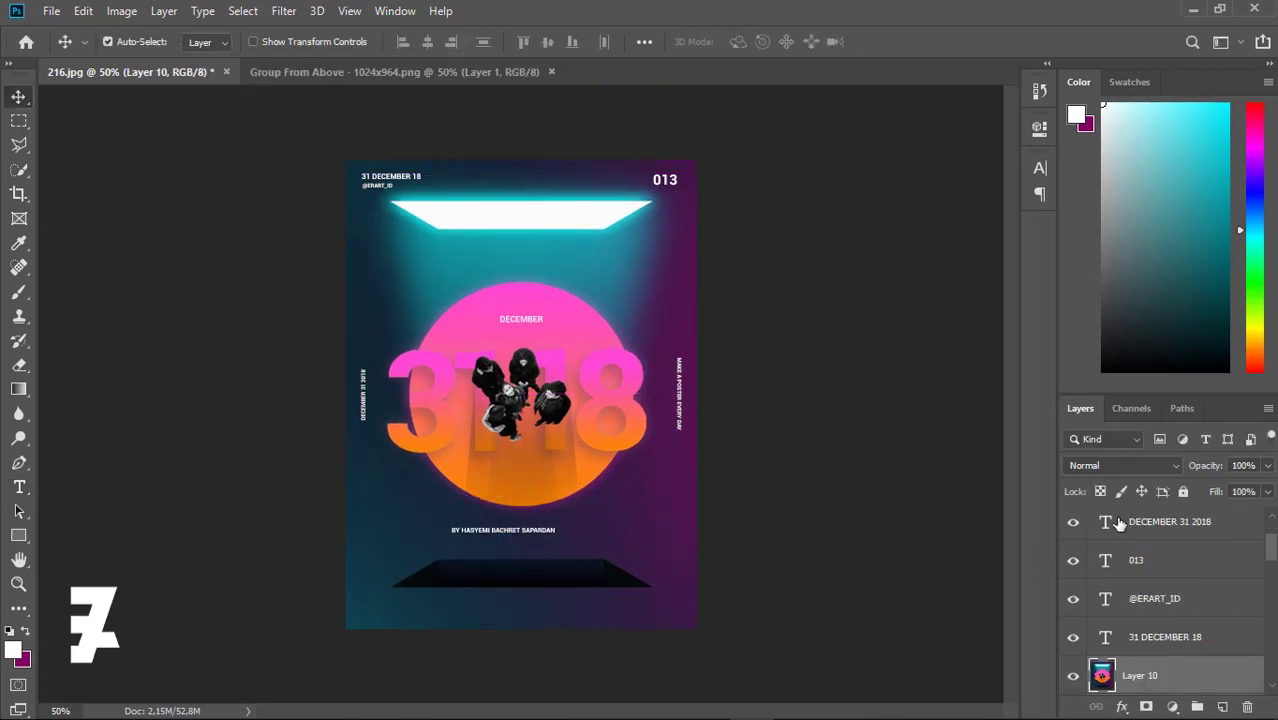
left_click(506, 531)
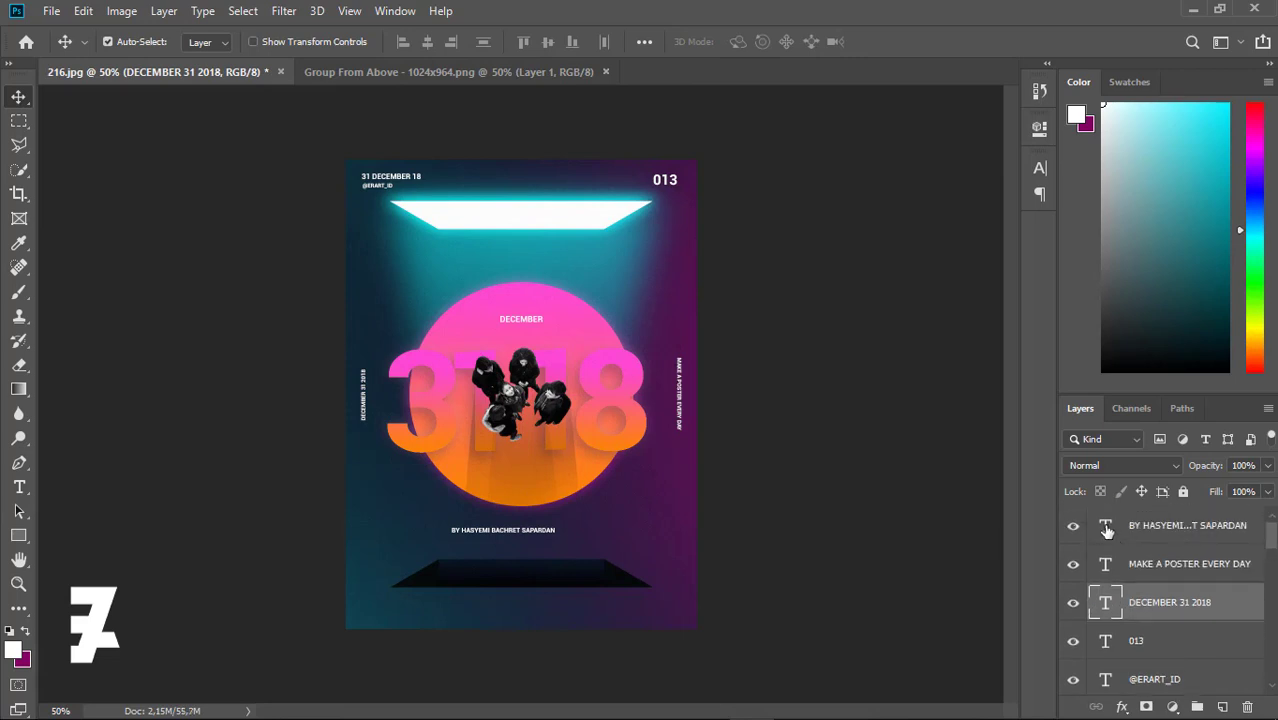
left_click_drag(509, 532, 526, 610)
key("ctrl+a")
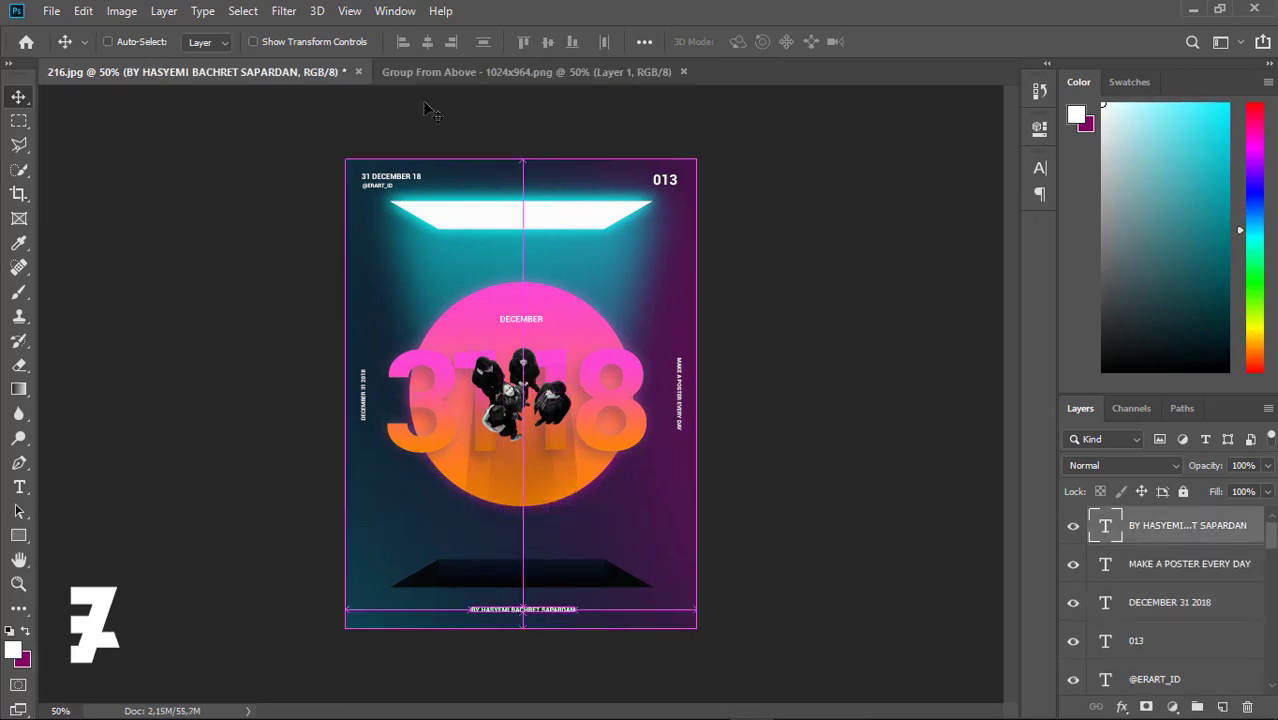
left_click(428, 43)
key("ctrl+d")
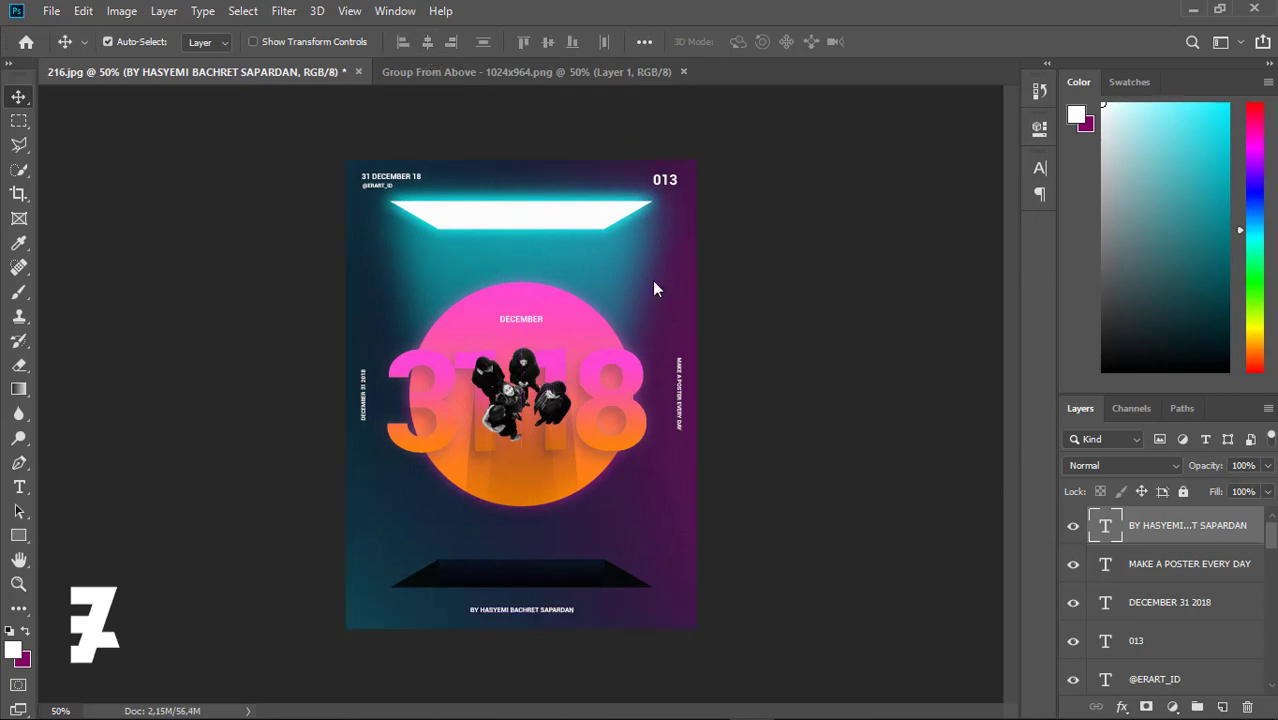